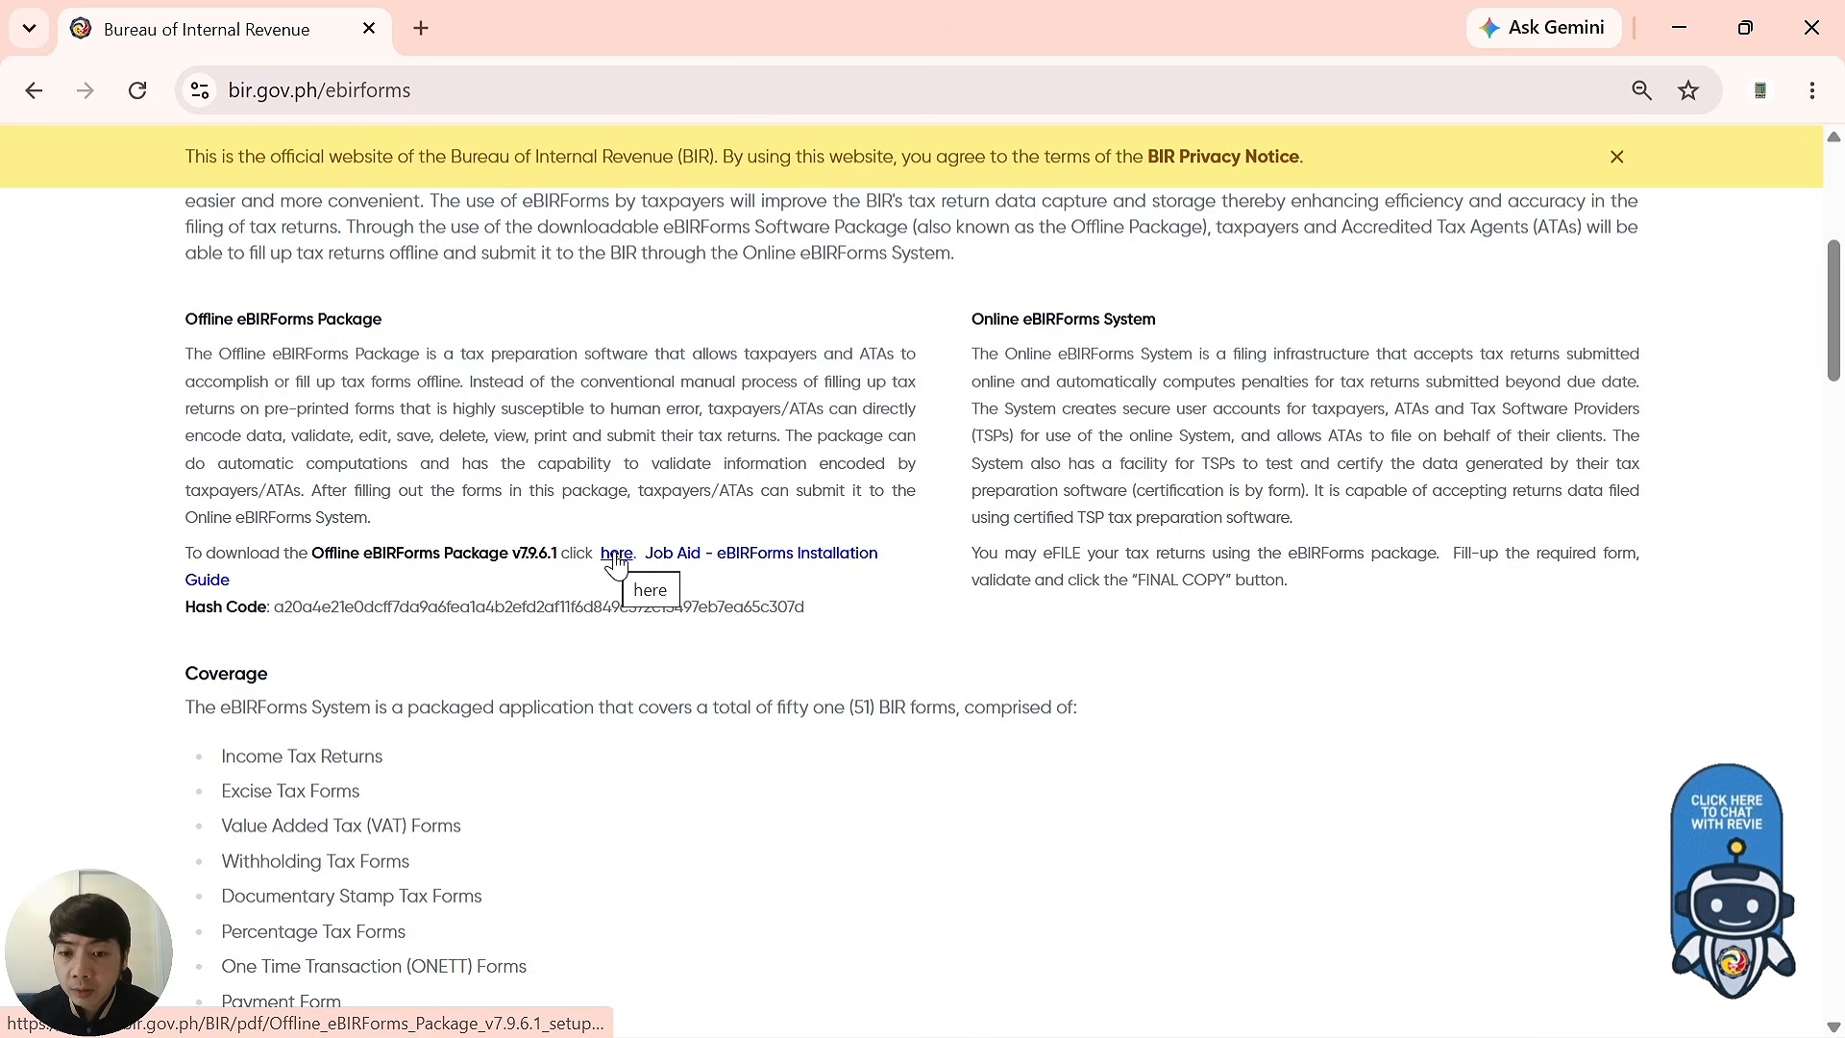
Download the Offline eBIRForms Package v7.9.6.1 setup zip from the BIR website.
{"action": "left_click", "coordinate": [616, 554]}
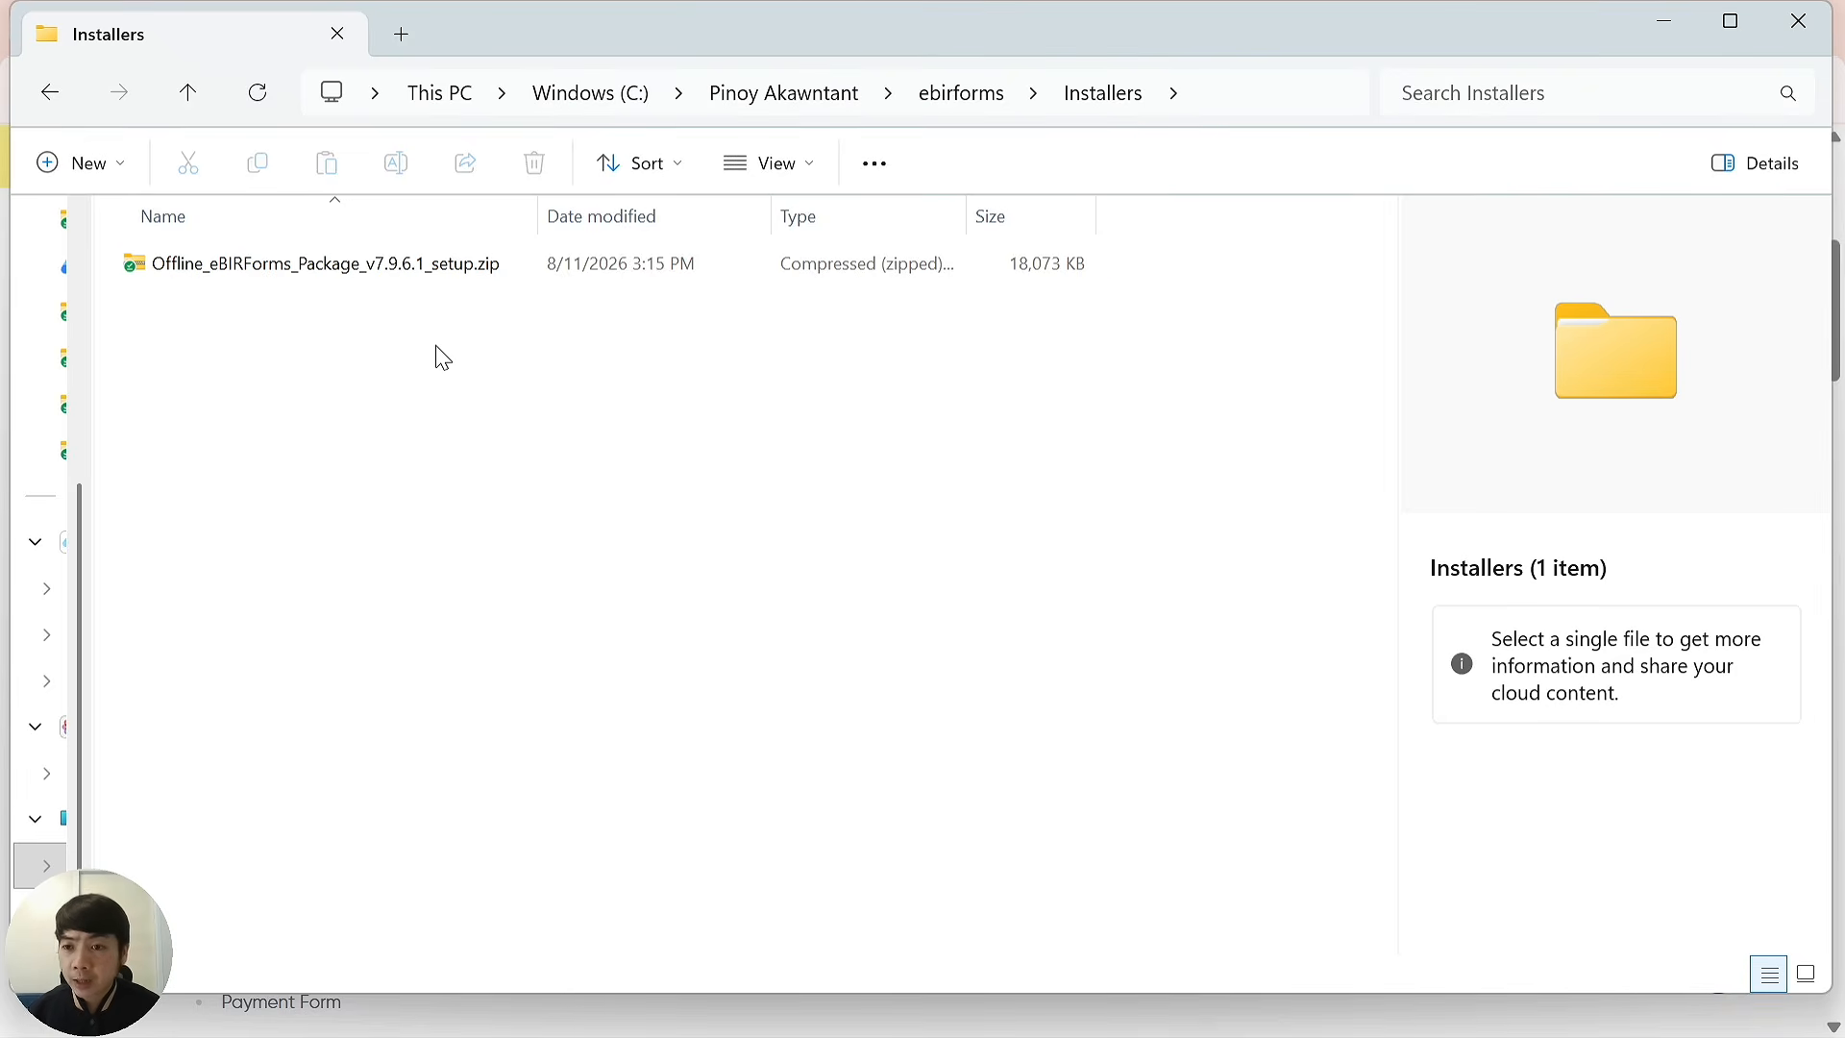
Extract the v7.9.6.1 setup zip to its suggested folder and select the extracted installer.
{"action": "left_click", "coordinate": [285, 276]}
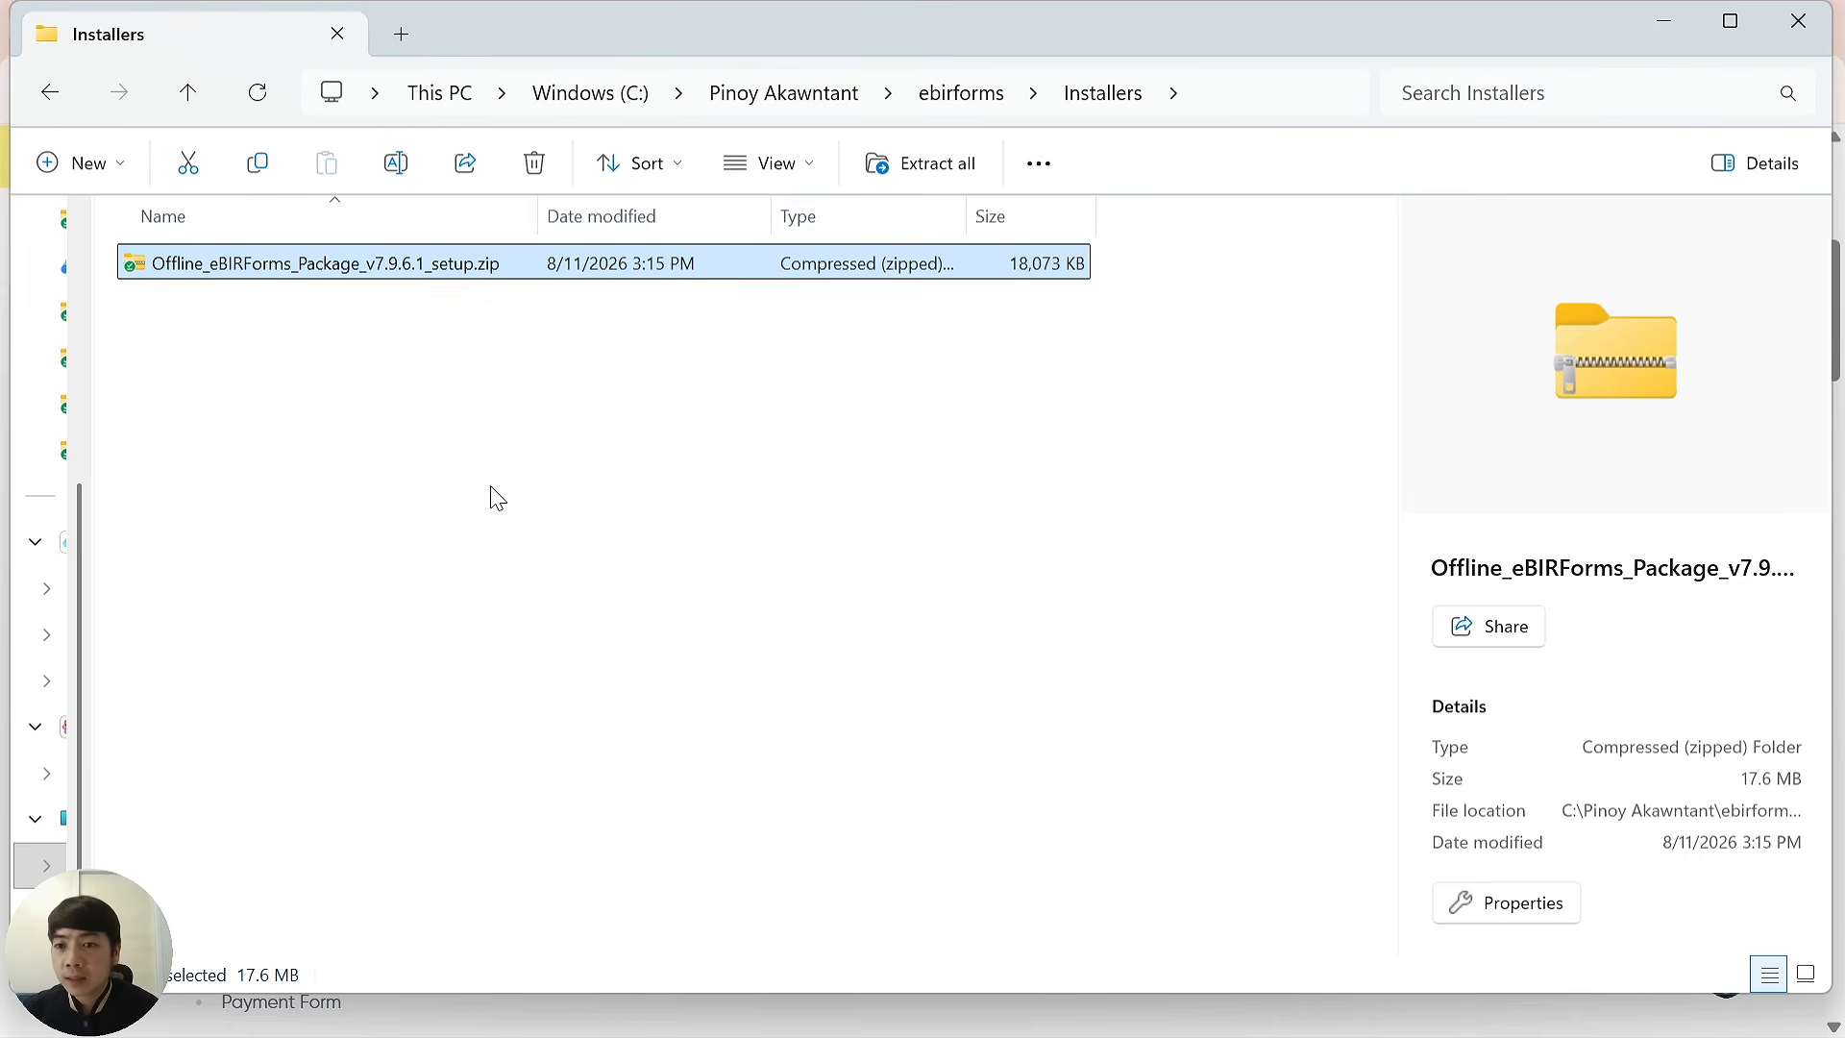
{"action": "right_click", "coordinate": [379, 272]}
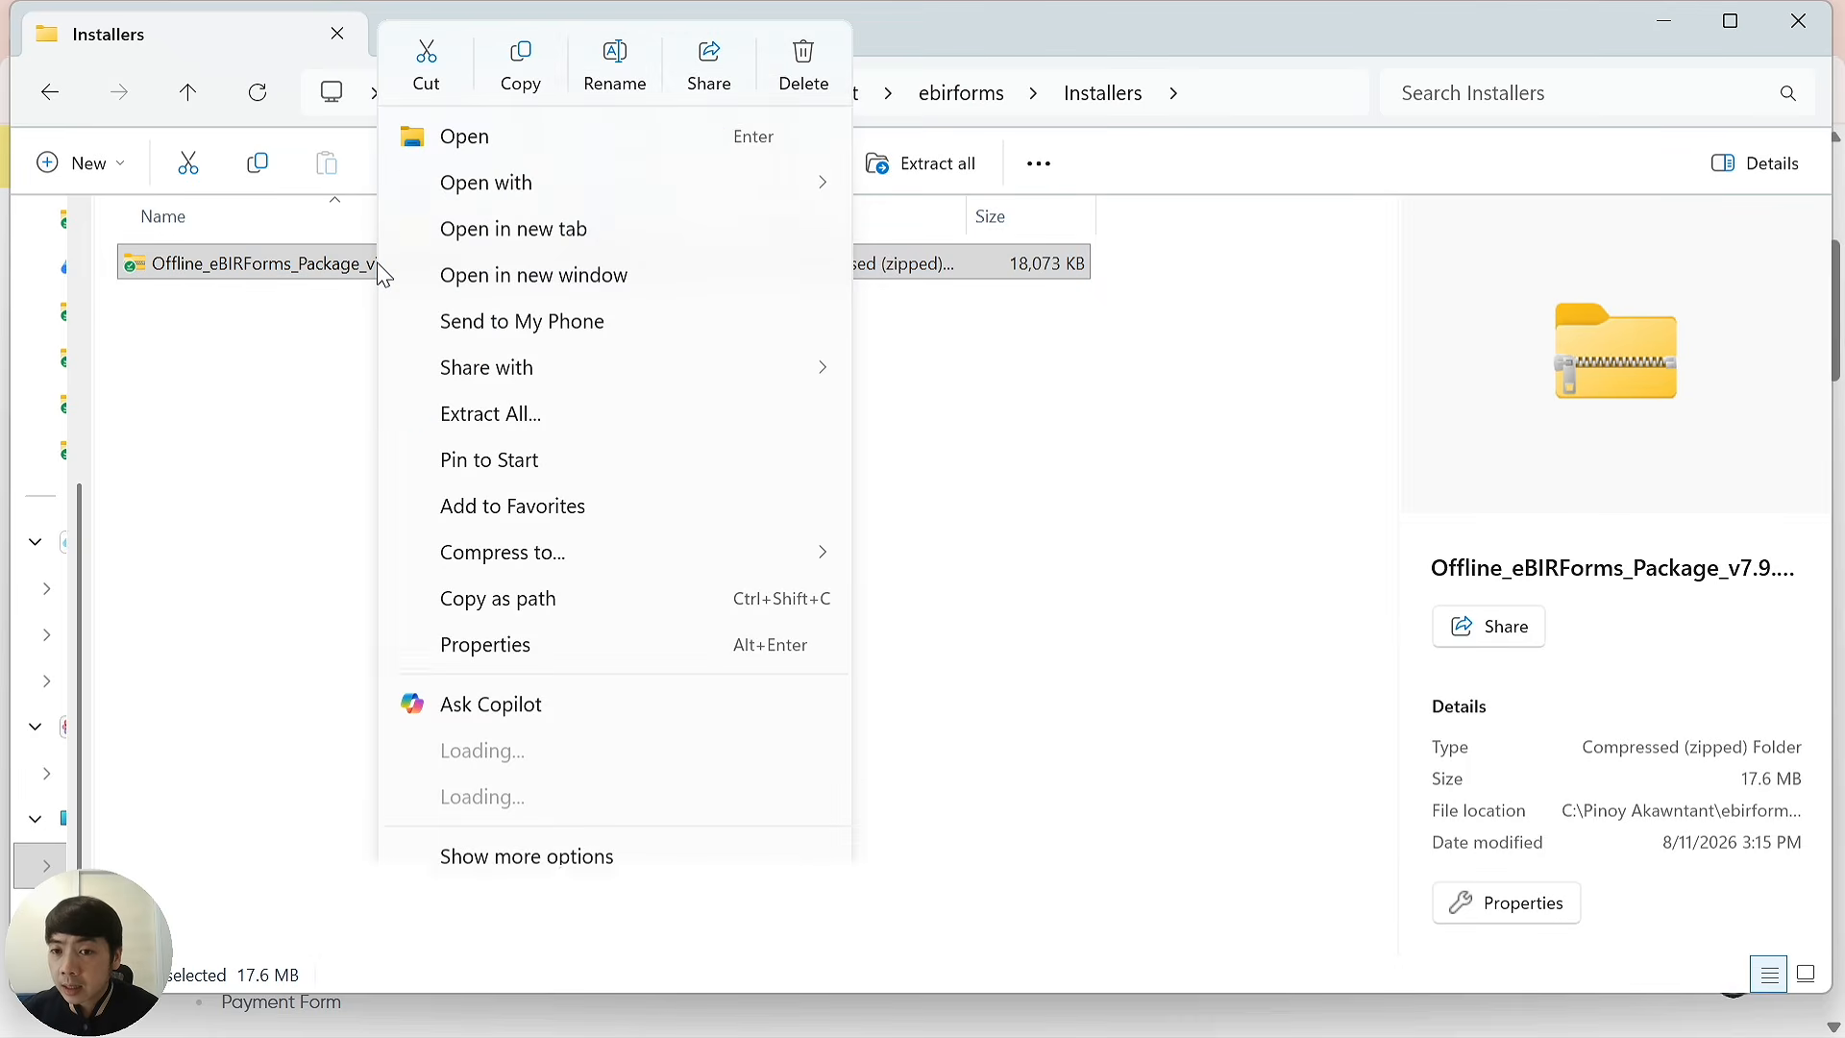
{"action": "left_click", "coordinate": [484, 415]}
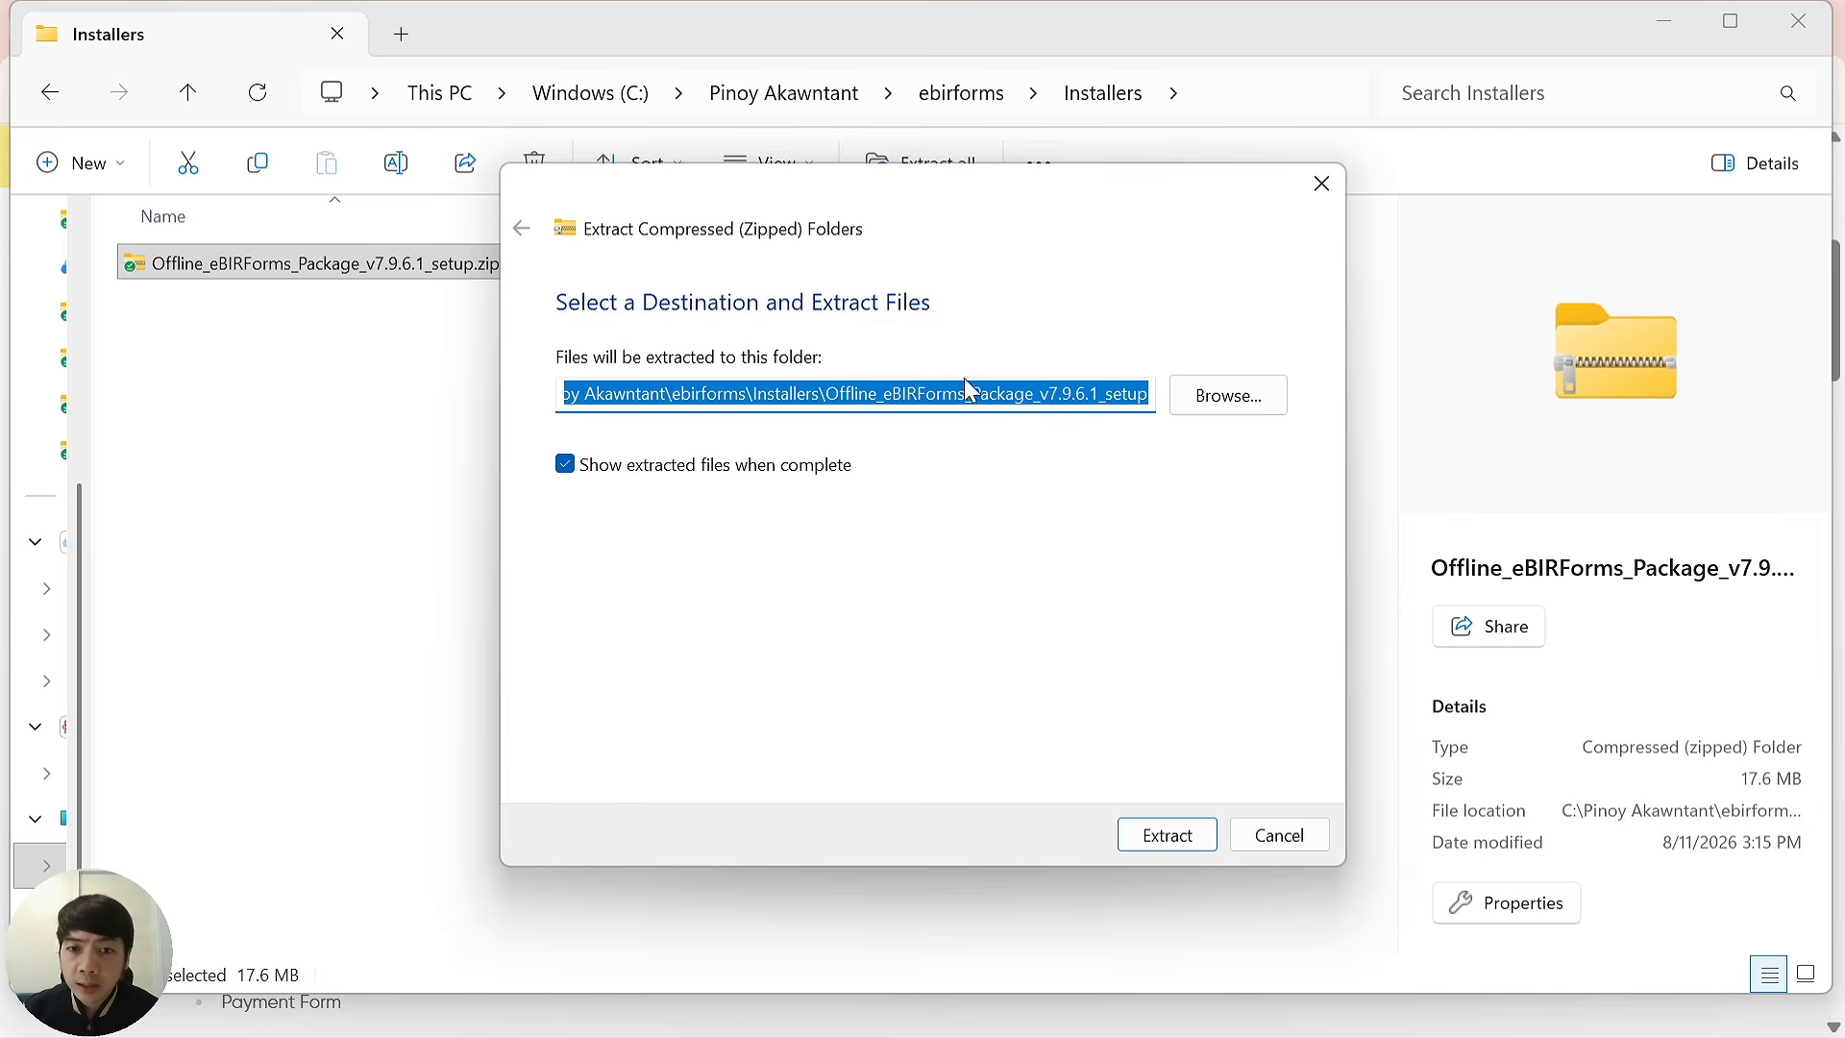
{"action": "left_click", "coordinate": [1182, 844]}
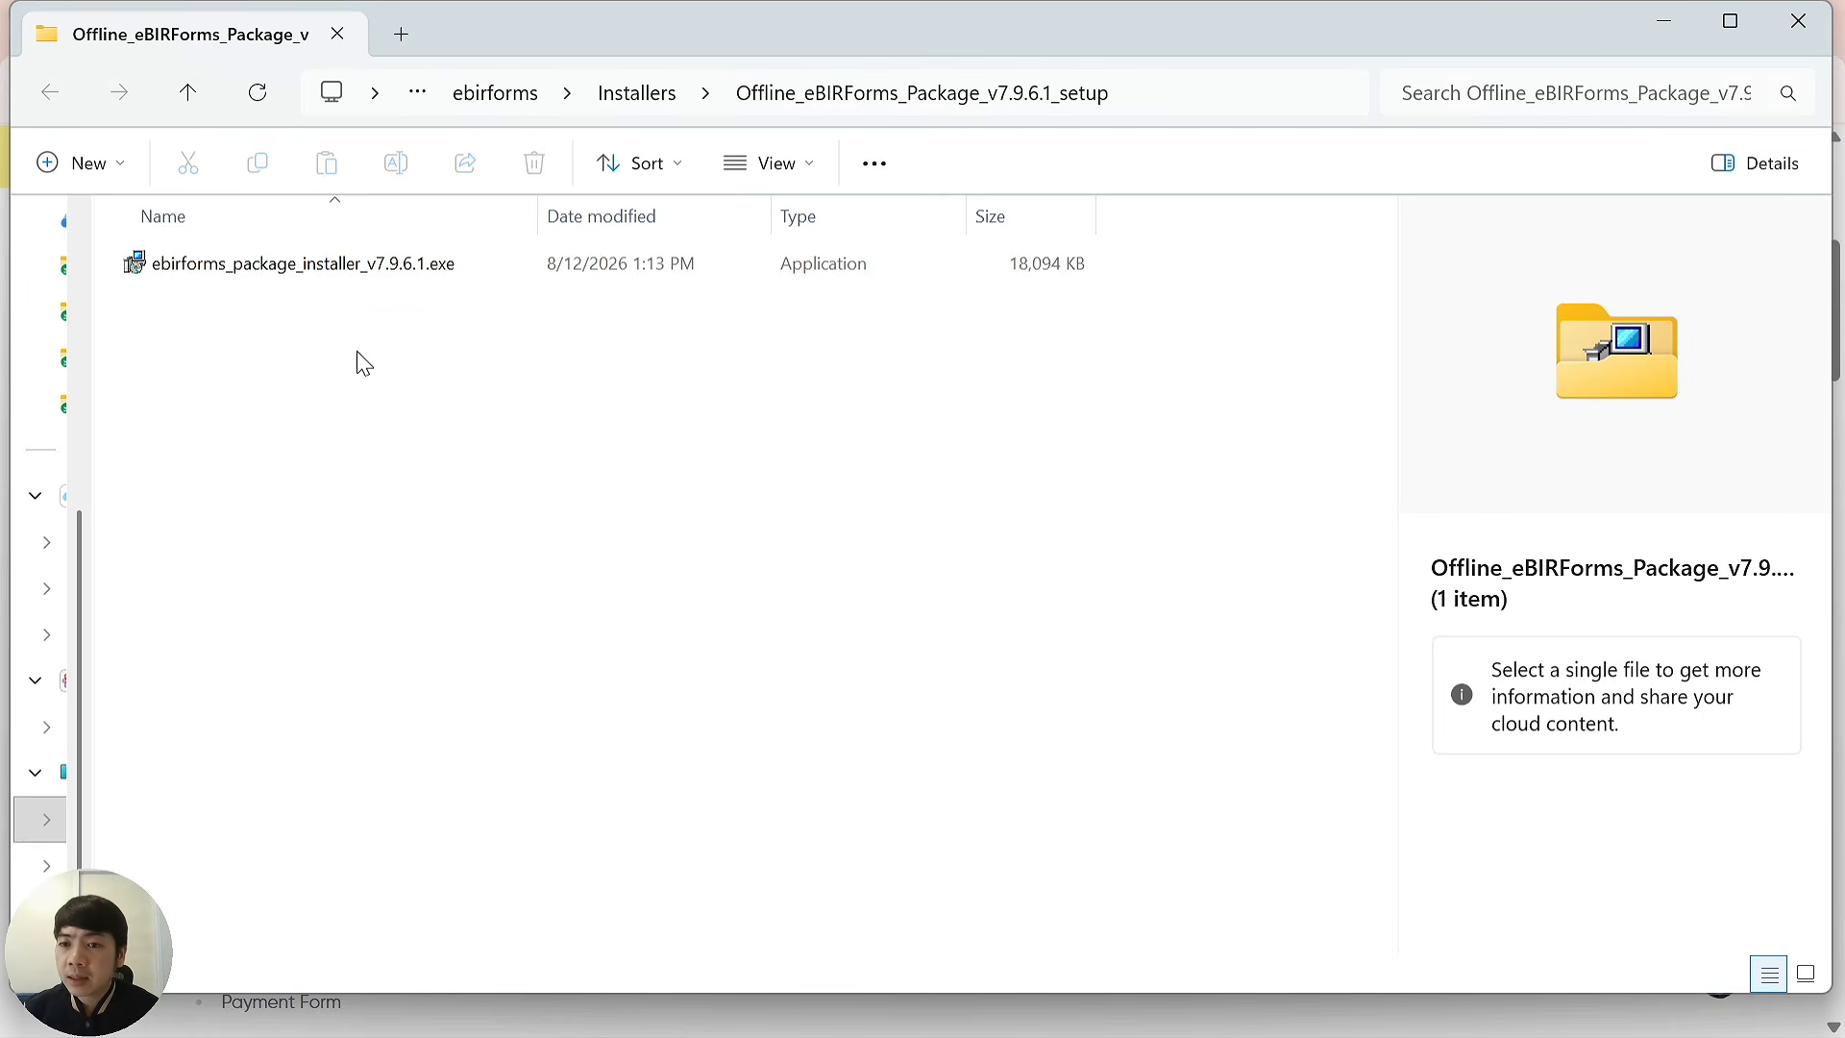
{"action": "left_click", "coordinate": [360, 276]}
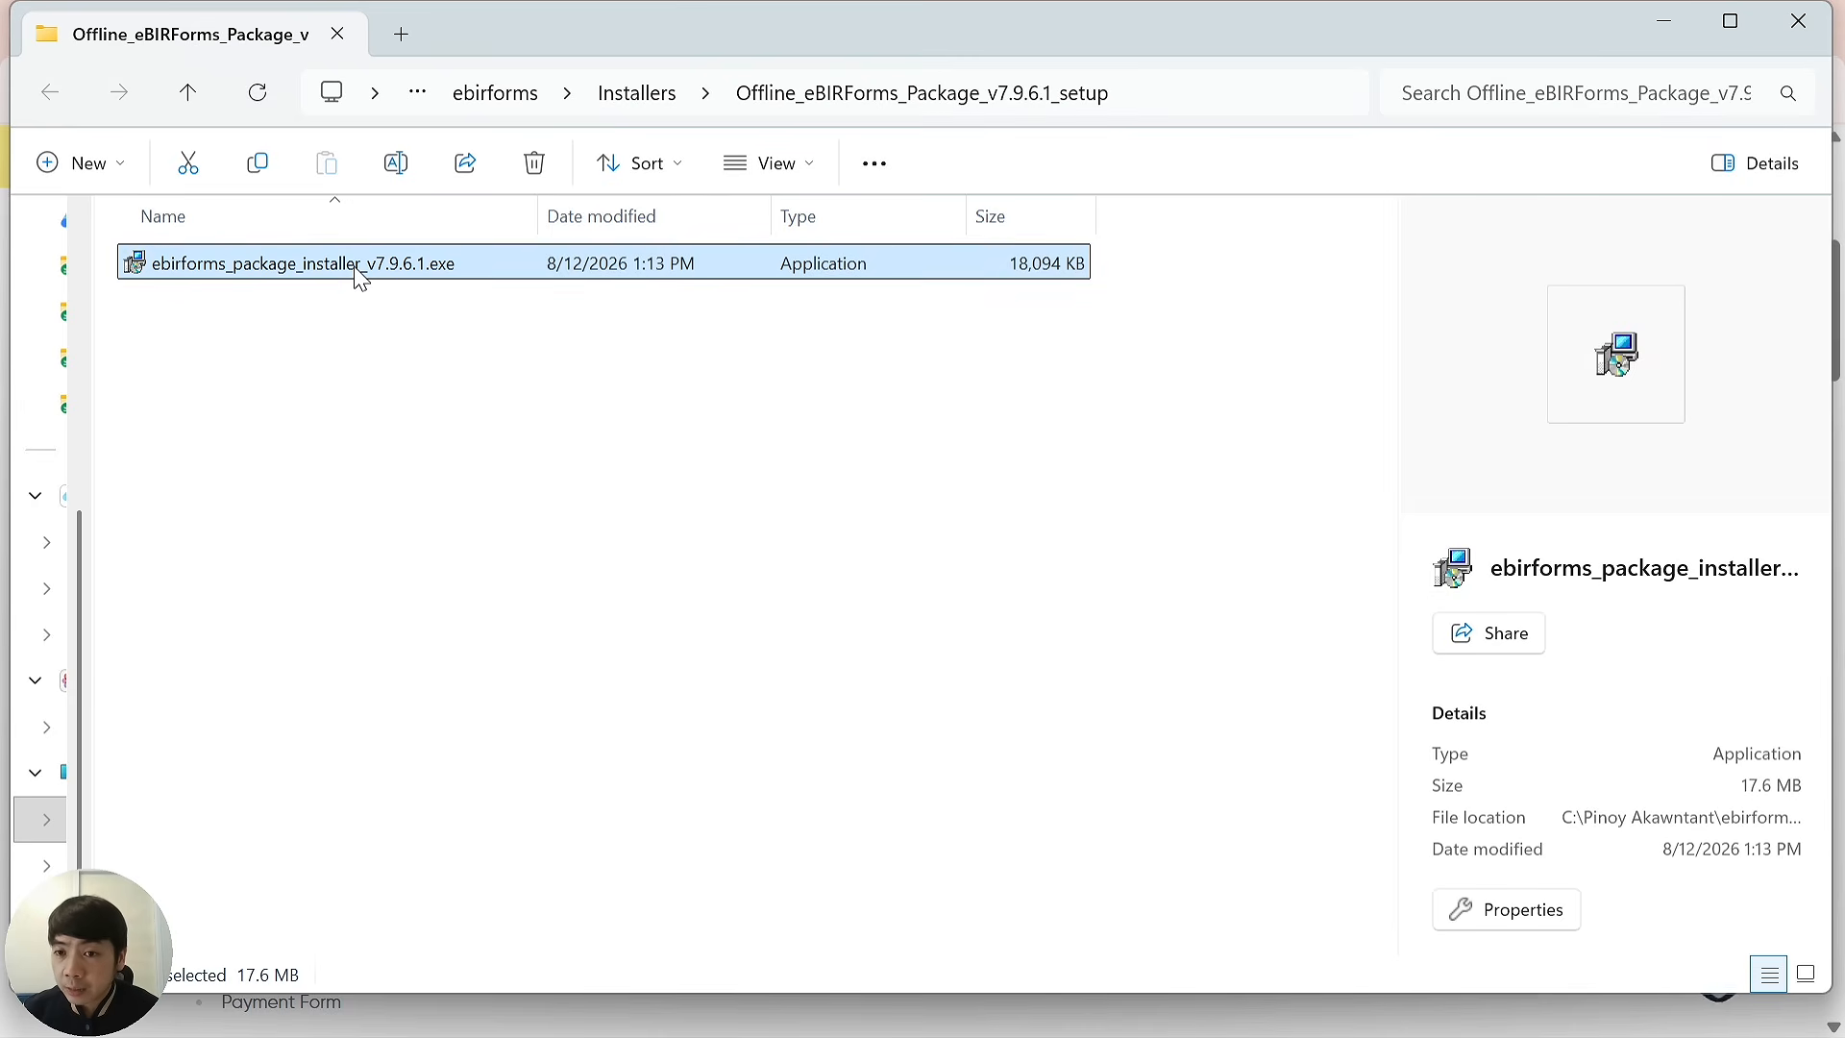
Unblock ebirforms_package_installer_v7.9.6.1.exe in its Properties and apply the change.
{"action": "right_click", "coordinate": [361, 277]}
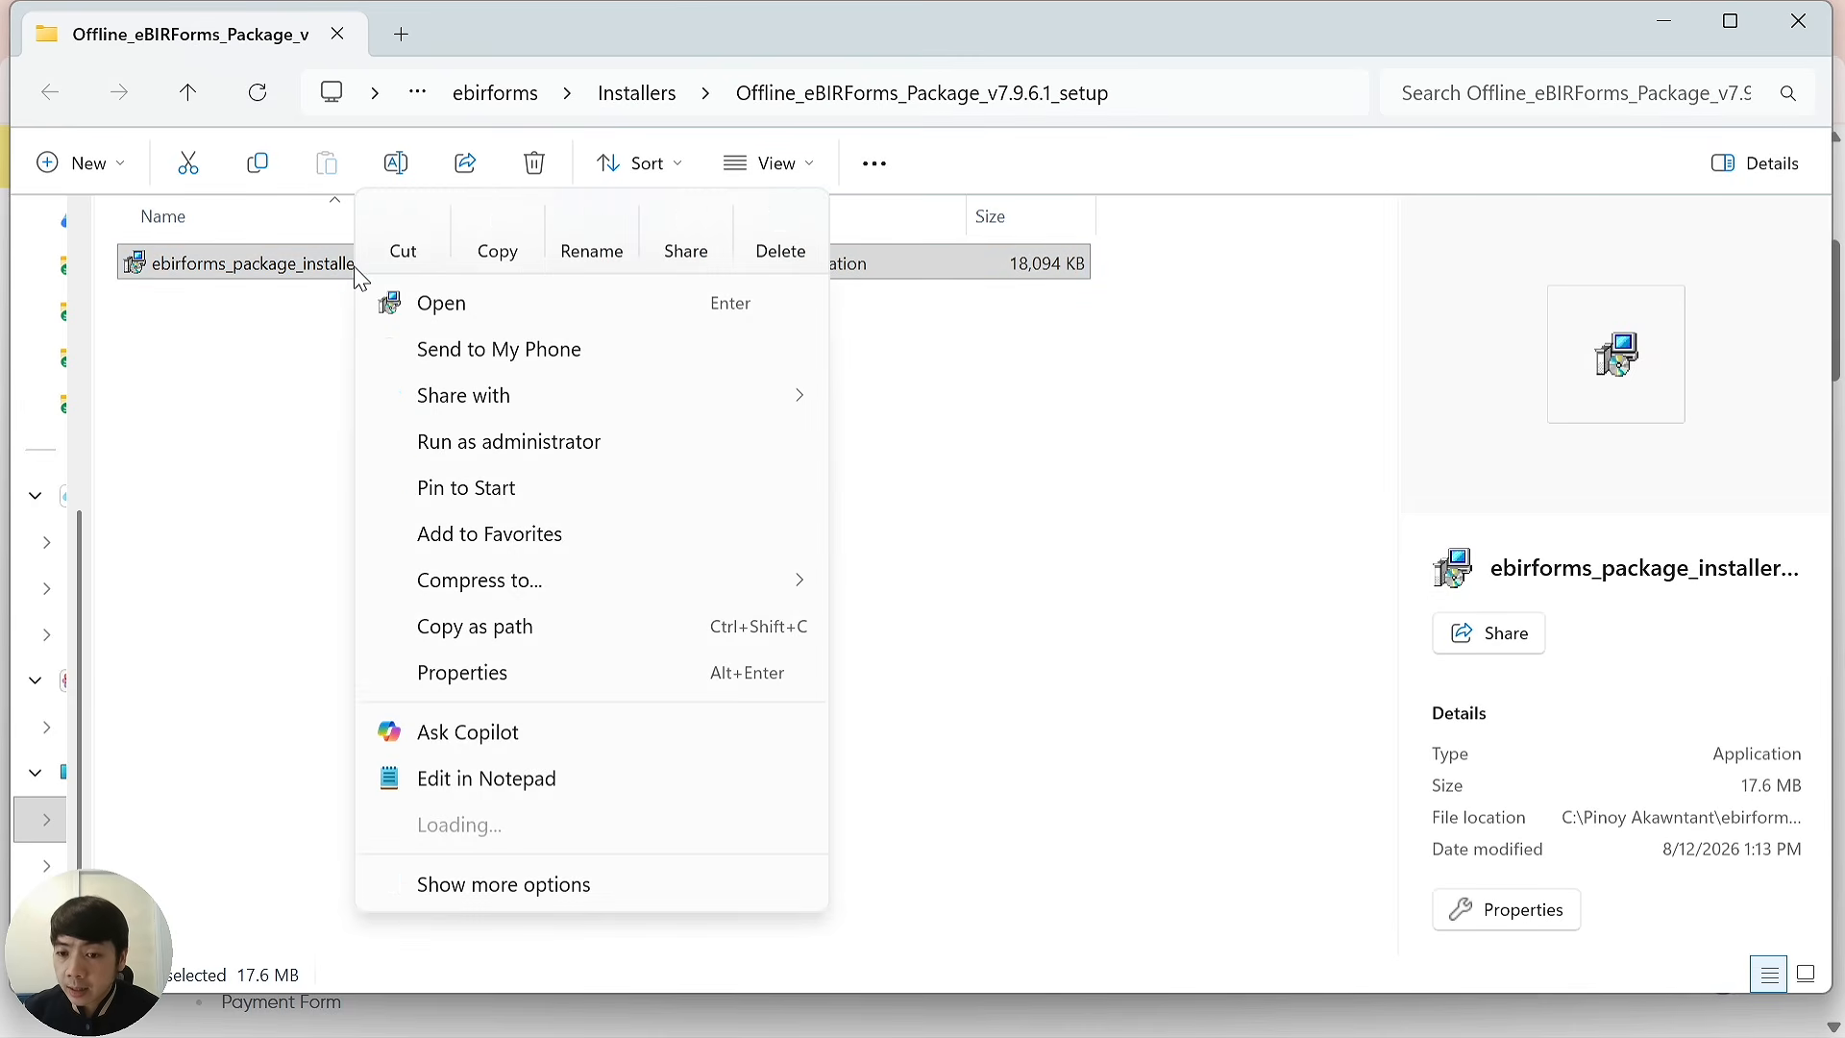
{"action": "left_click", "coordinate": [519, 675]}
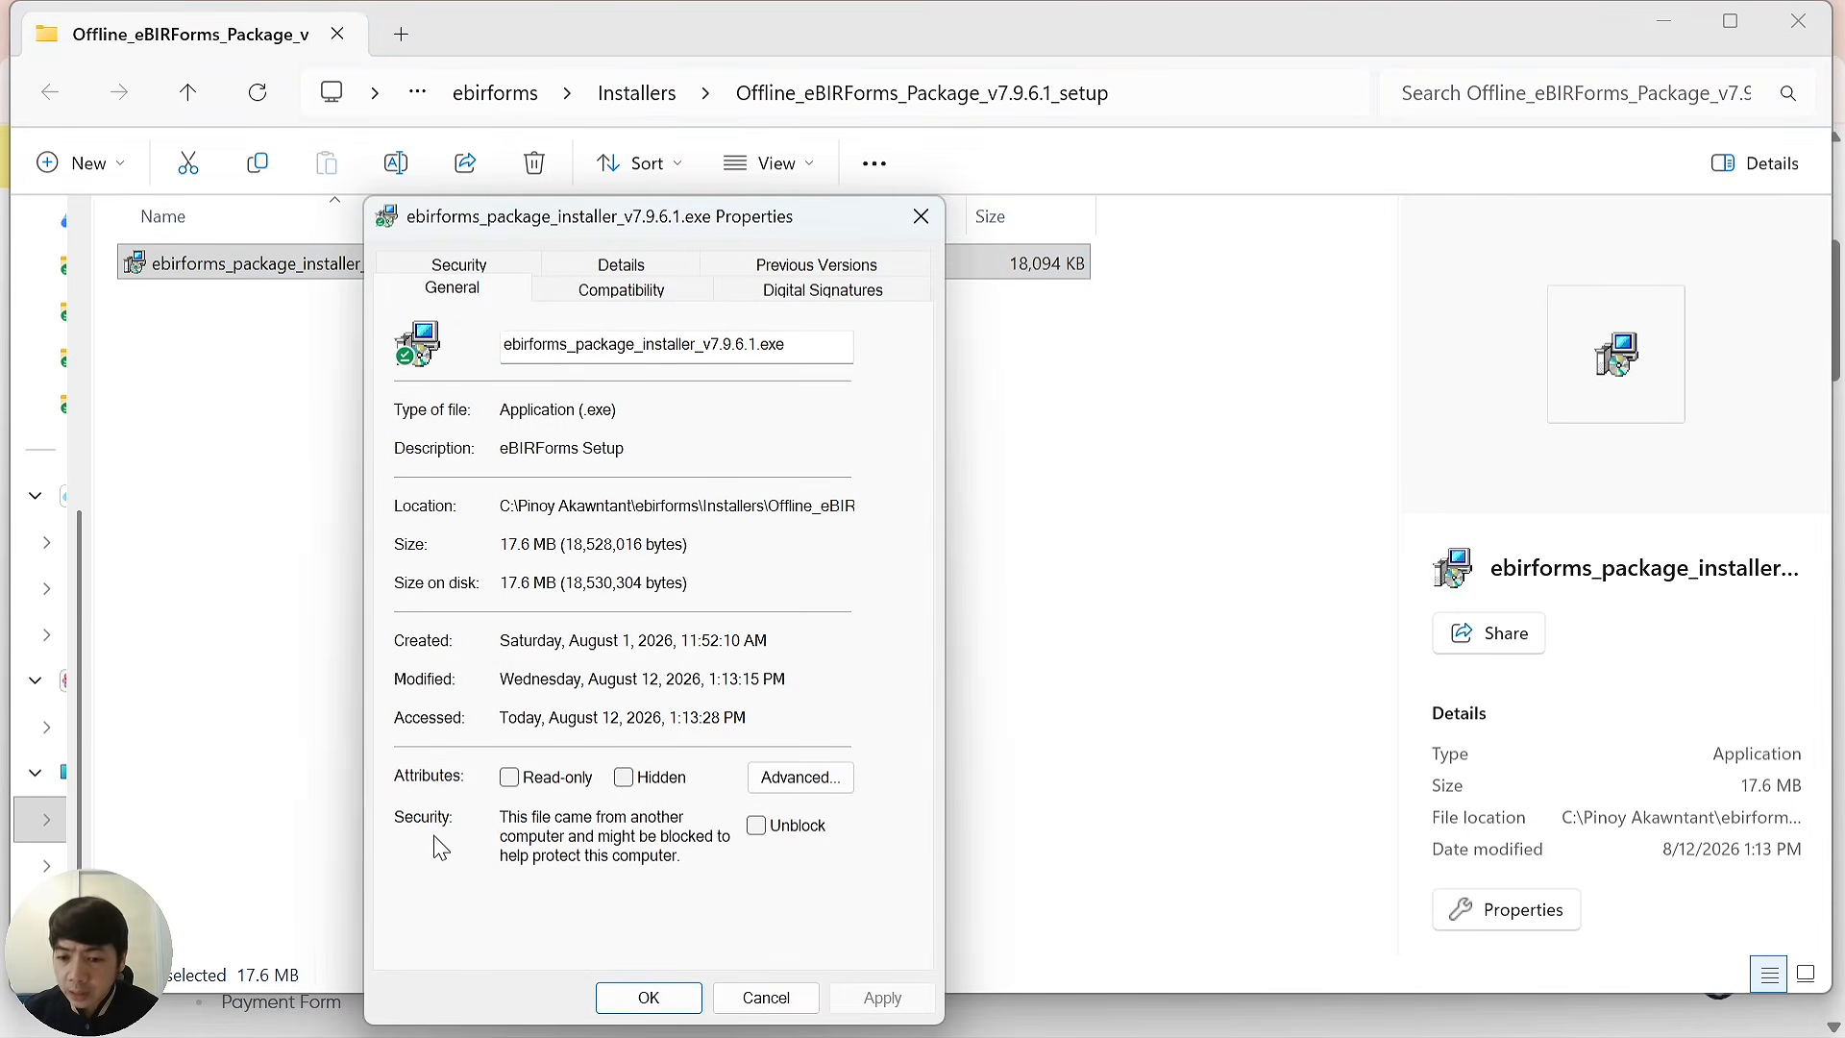
{"action": "left_click", "coordinate": [761, 834]}
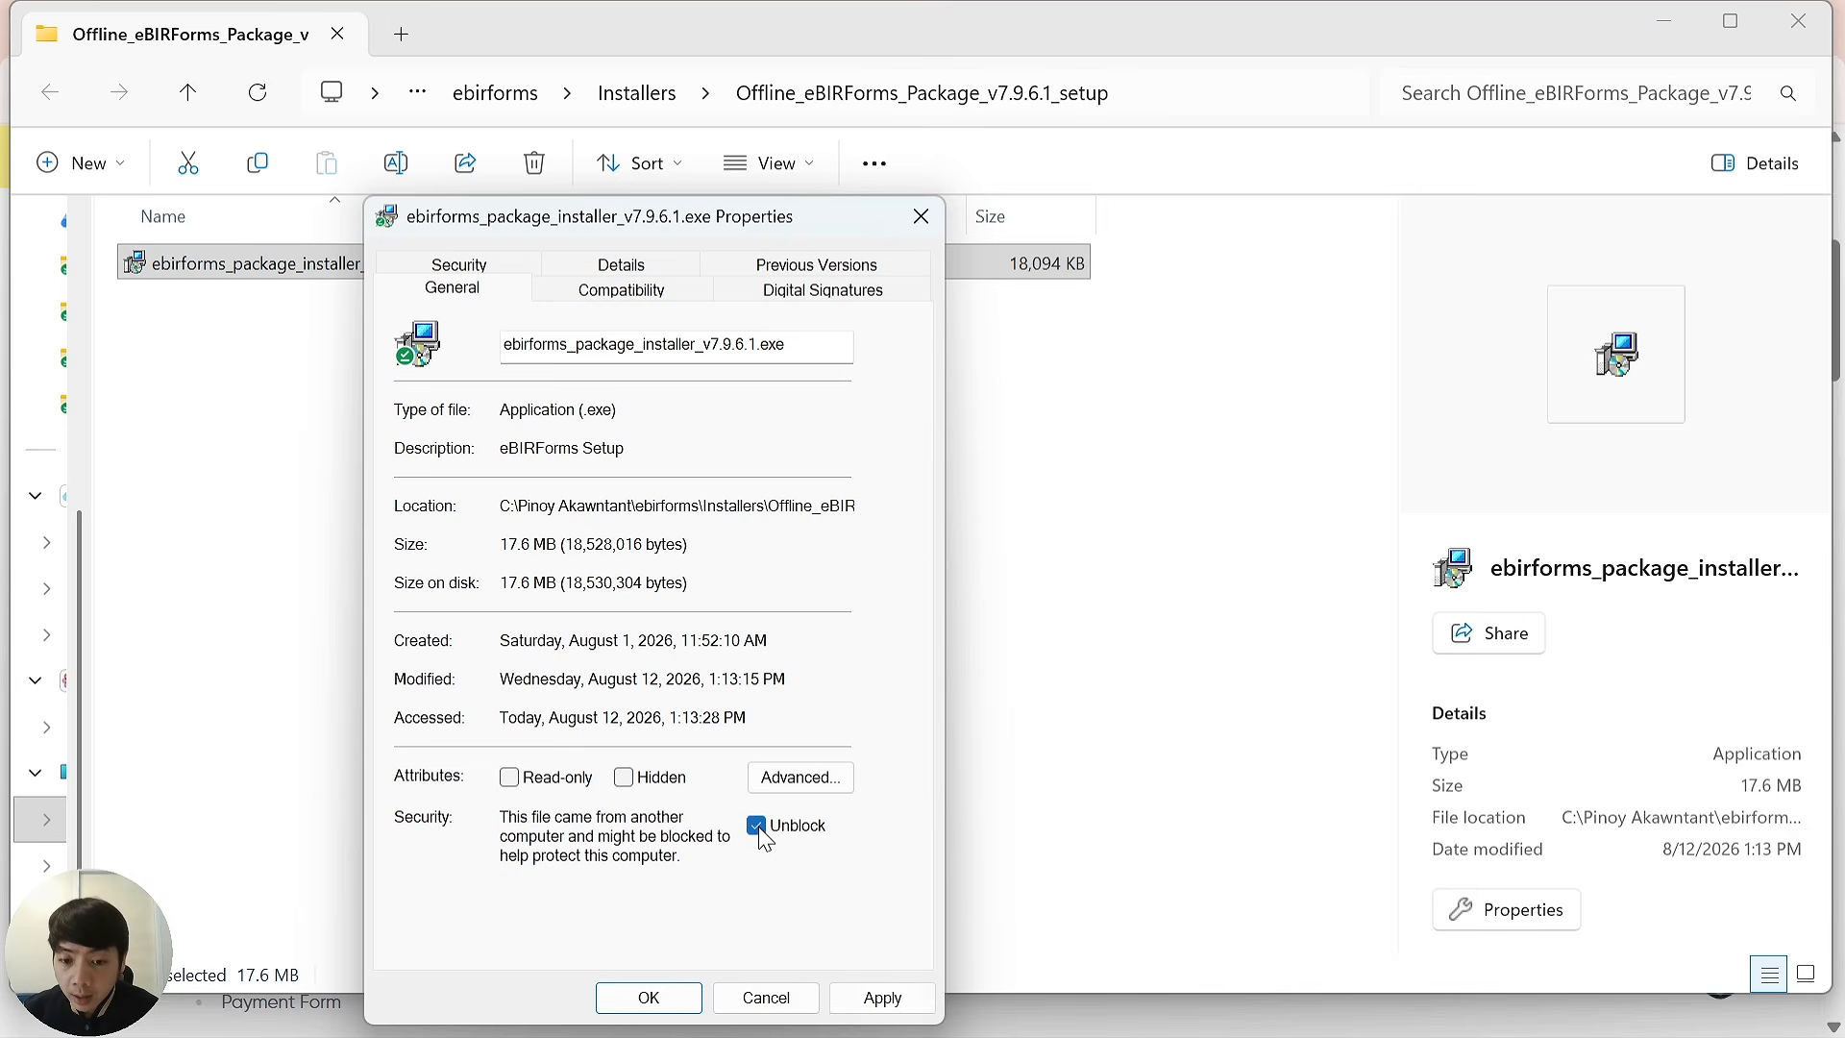
{"action": "left_click", "coordinate": [879, 1000]}
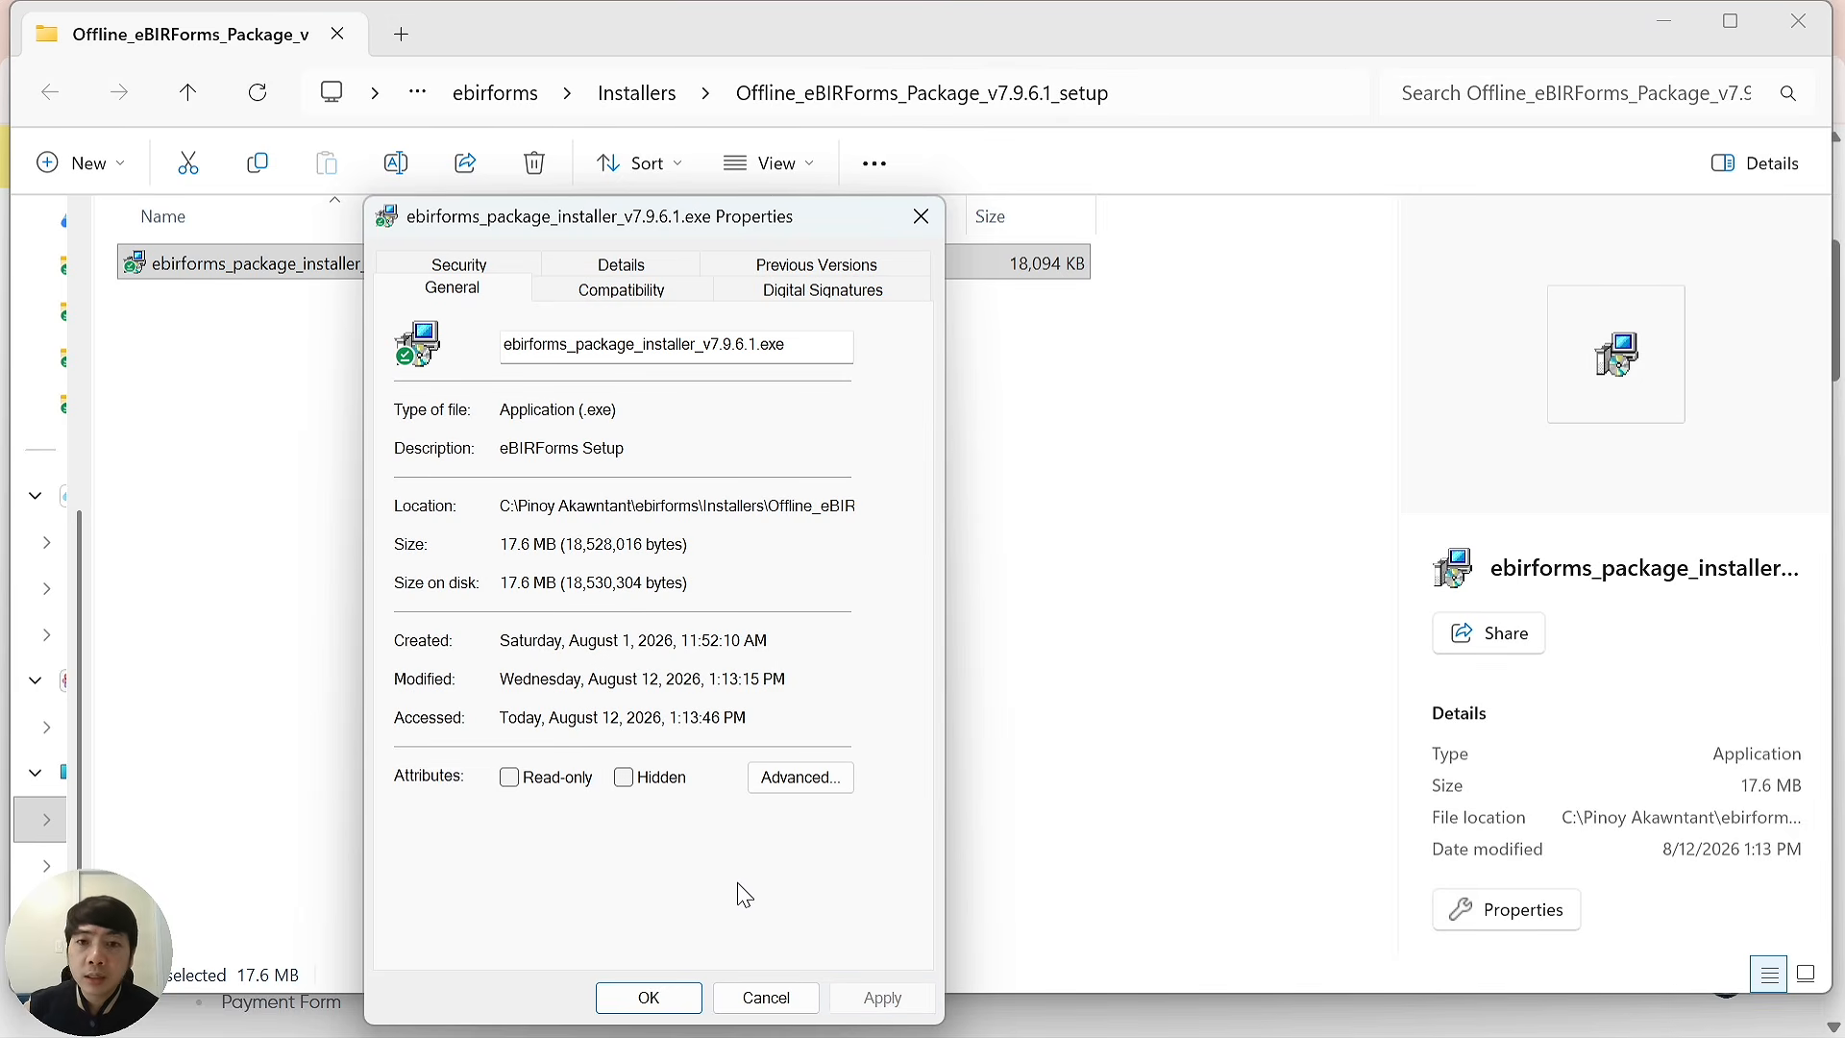
{"action": "left_click", "coordinate": [644, 997]}
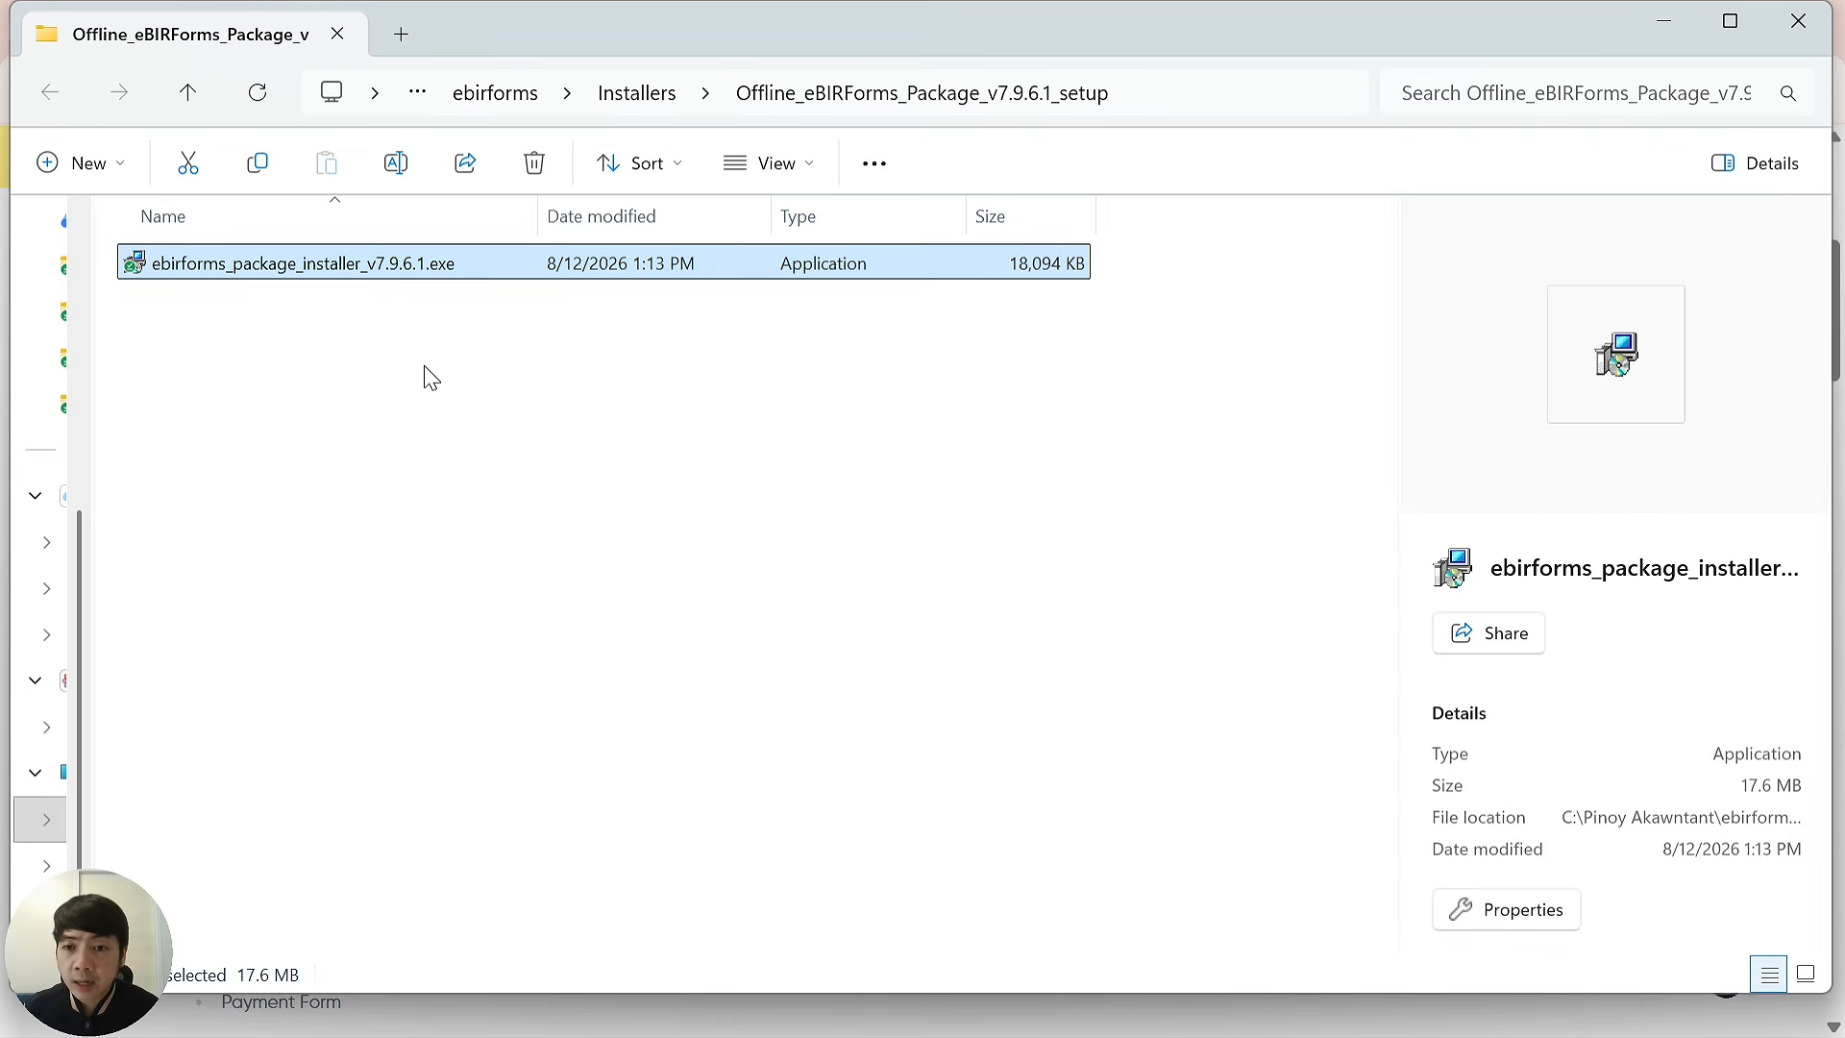
Launch the installer and set the install destination to C:\Pinoy Akawntant\ebirforms\eBIRForms.
{"action": "double_click", "coordinate": [426, 269]}
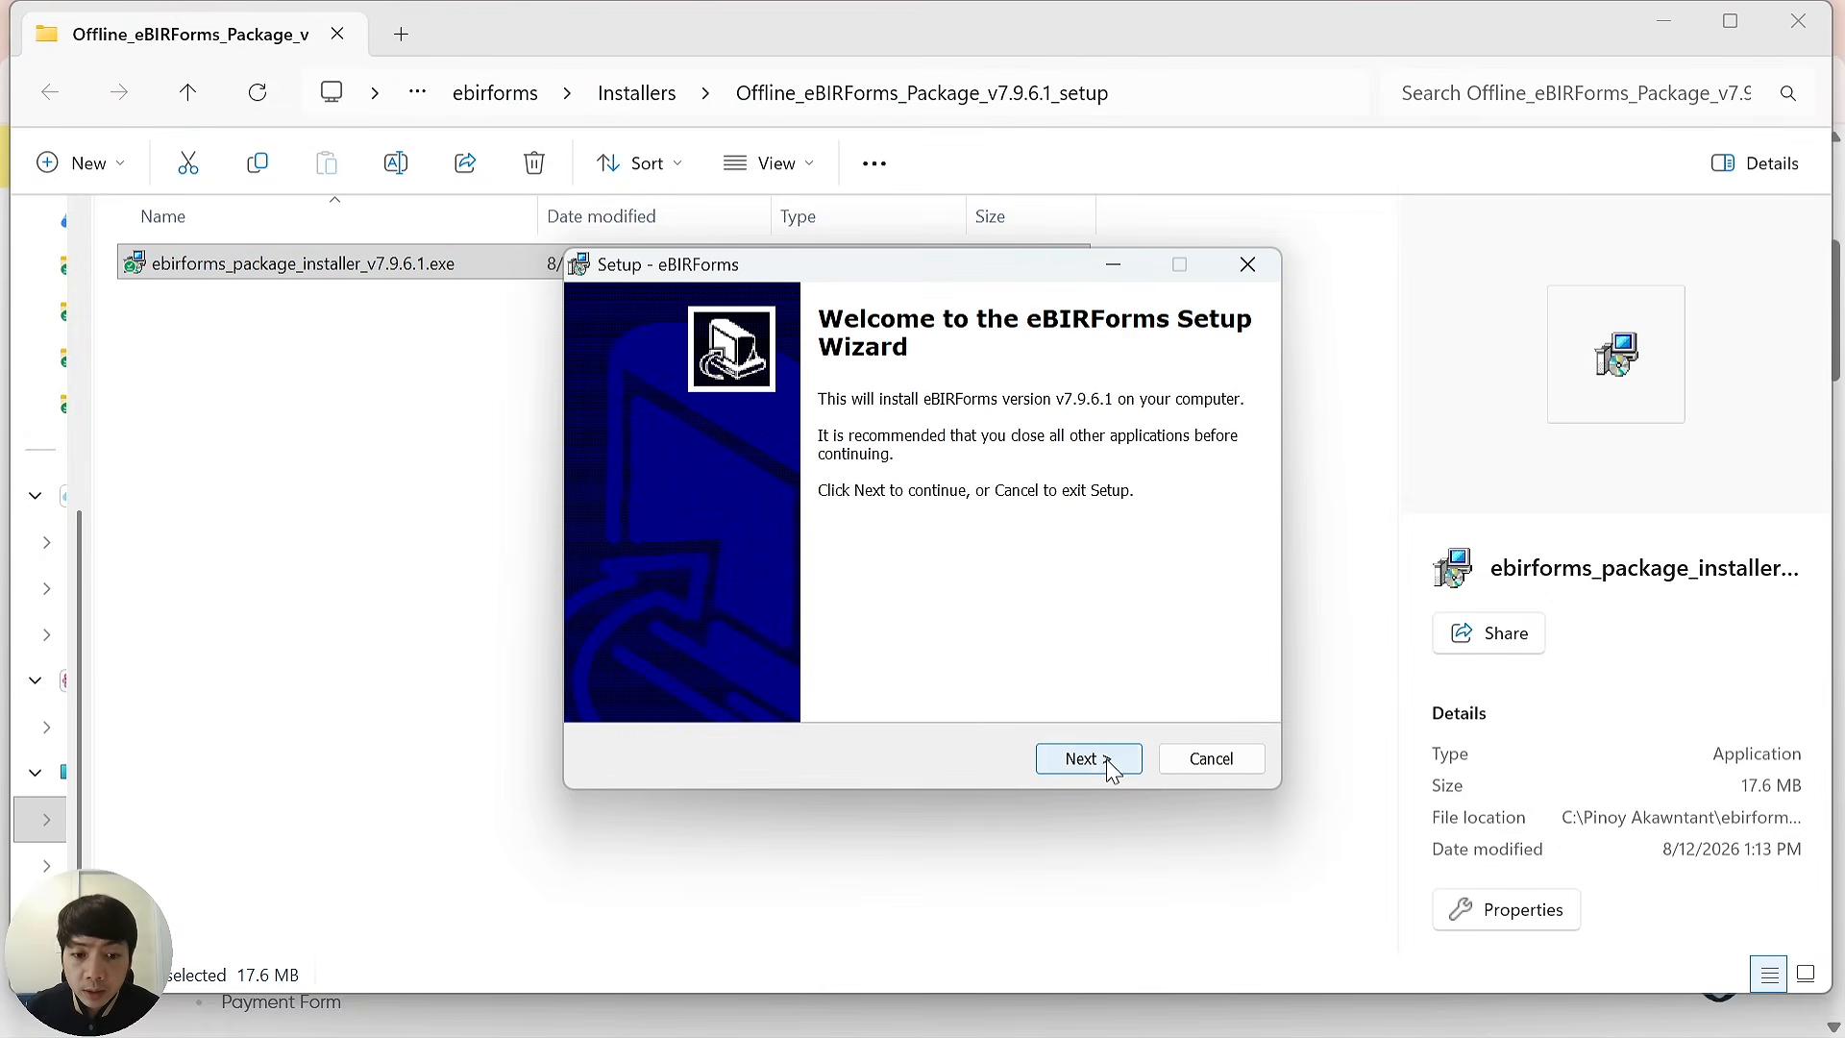
{"action": "left_click", "coordinate": [1081, 759]}
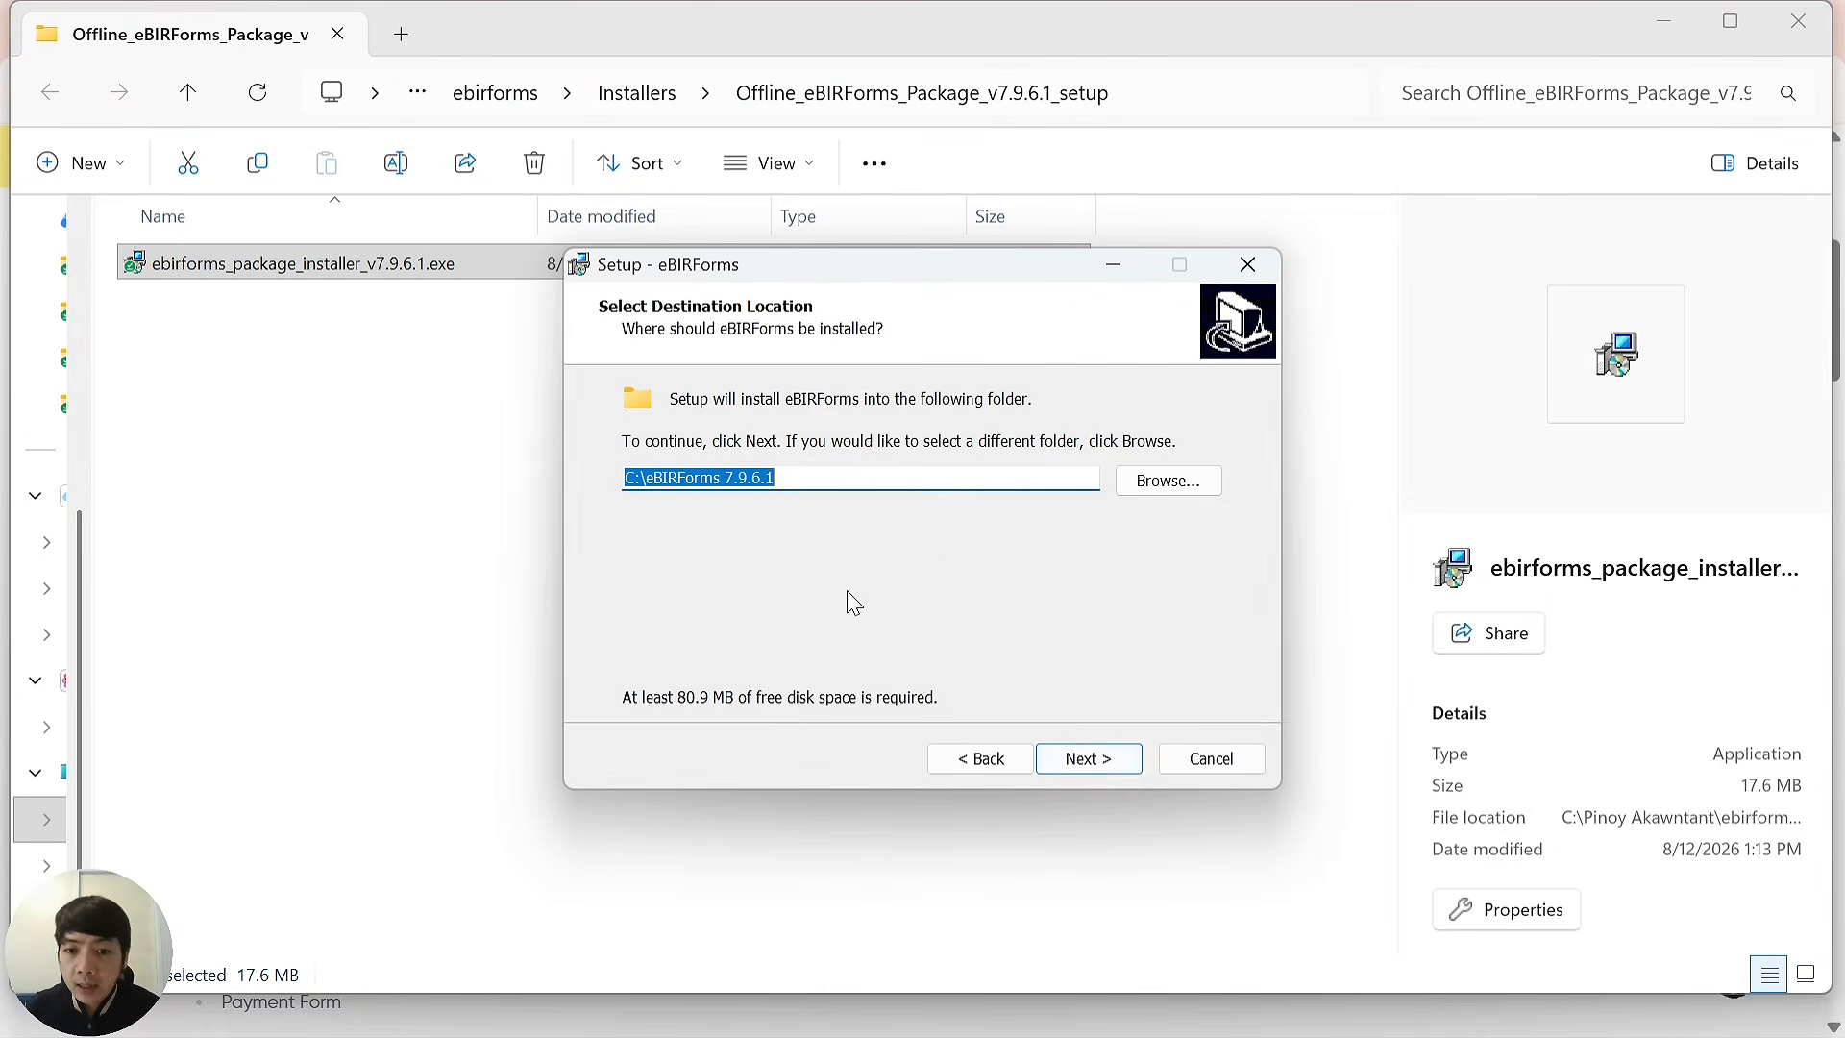
{"action": "left_click", "coordinate": [846, 475]}
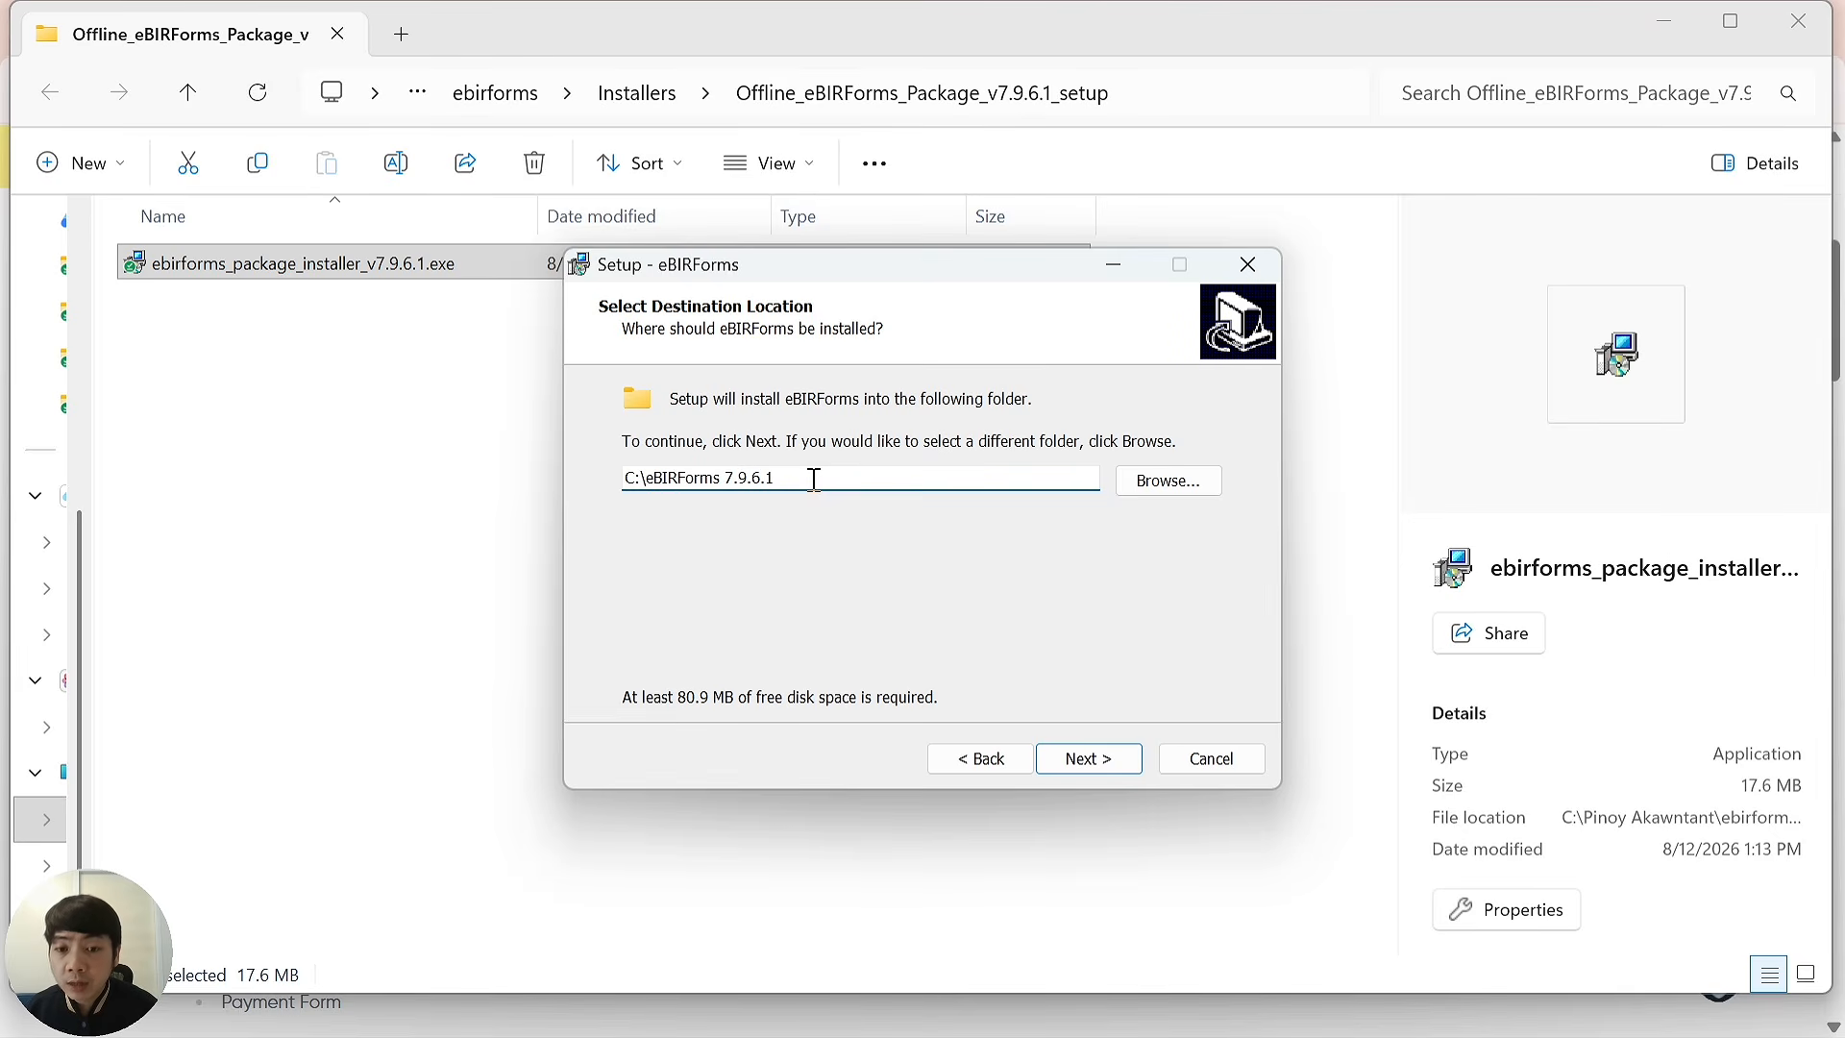
{"action": "key", "text": "Right"}
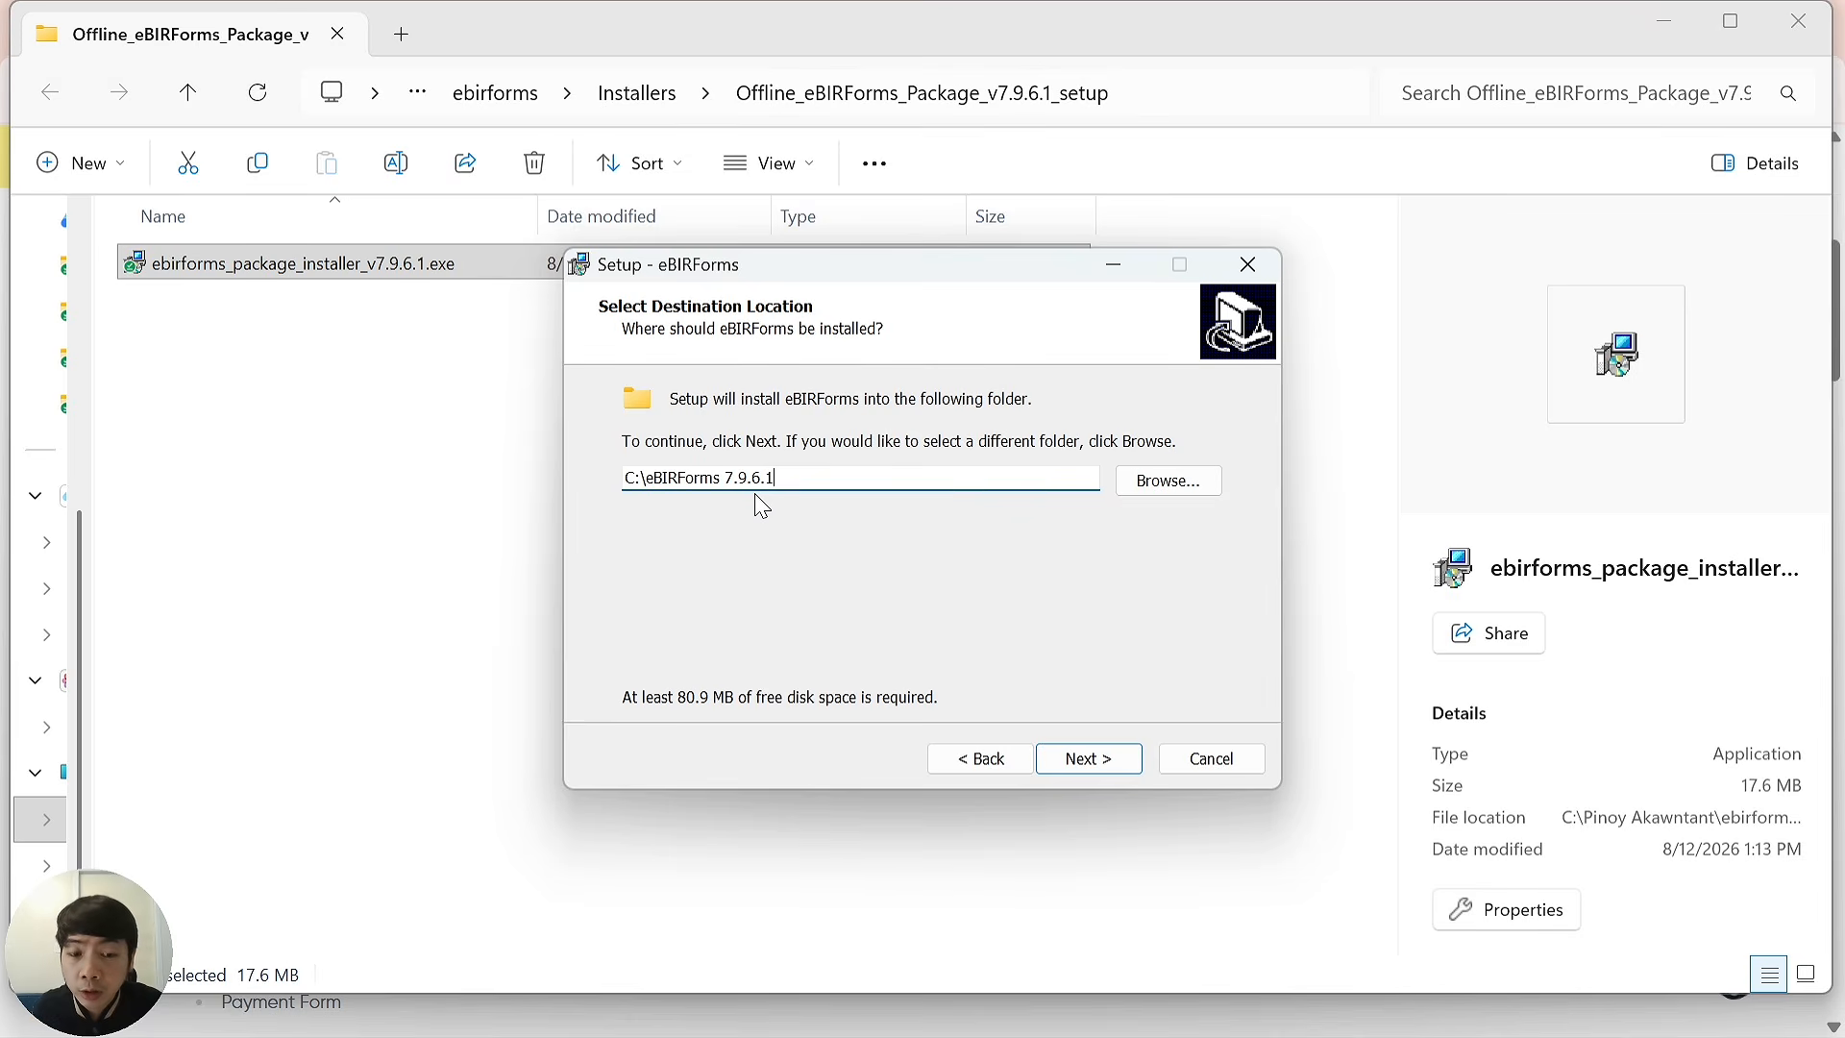
{"action": "left_click", "coordinate": [1166, 480]}
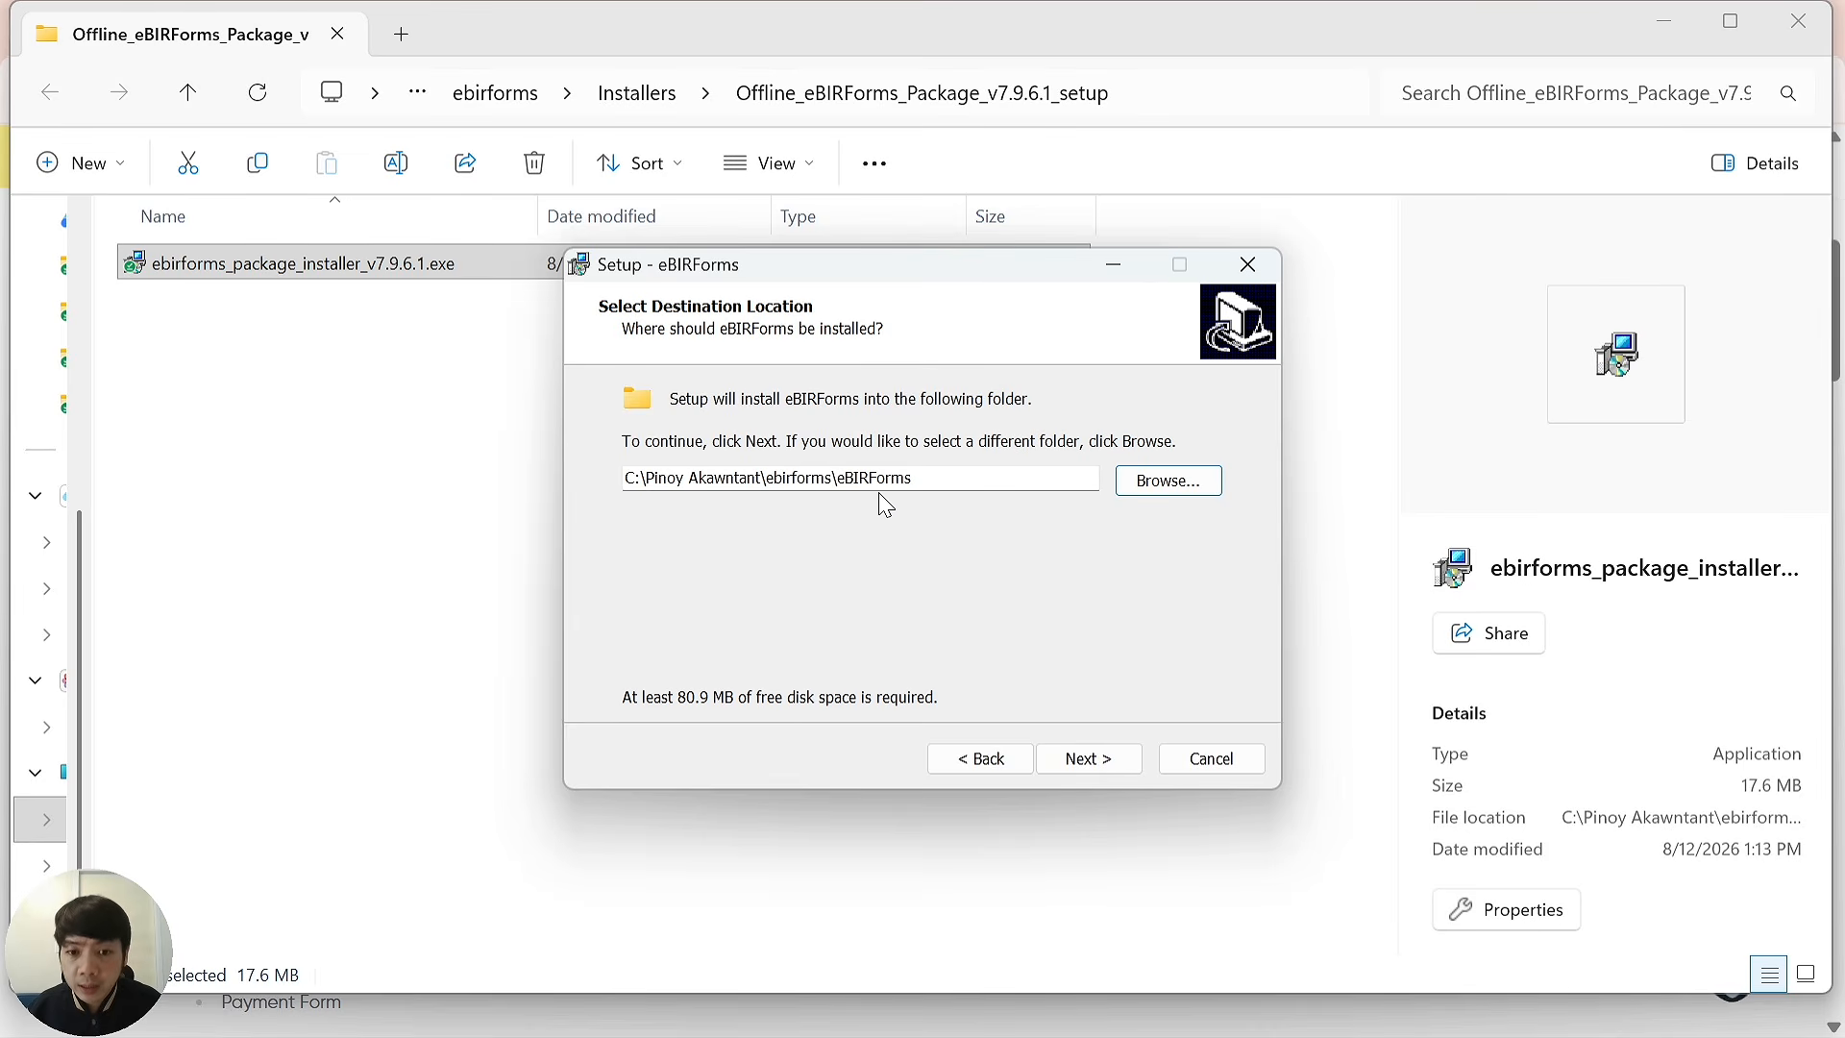
{"action": "left_click", "coordinate": [1088, 759]}
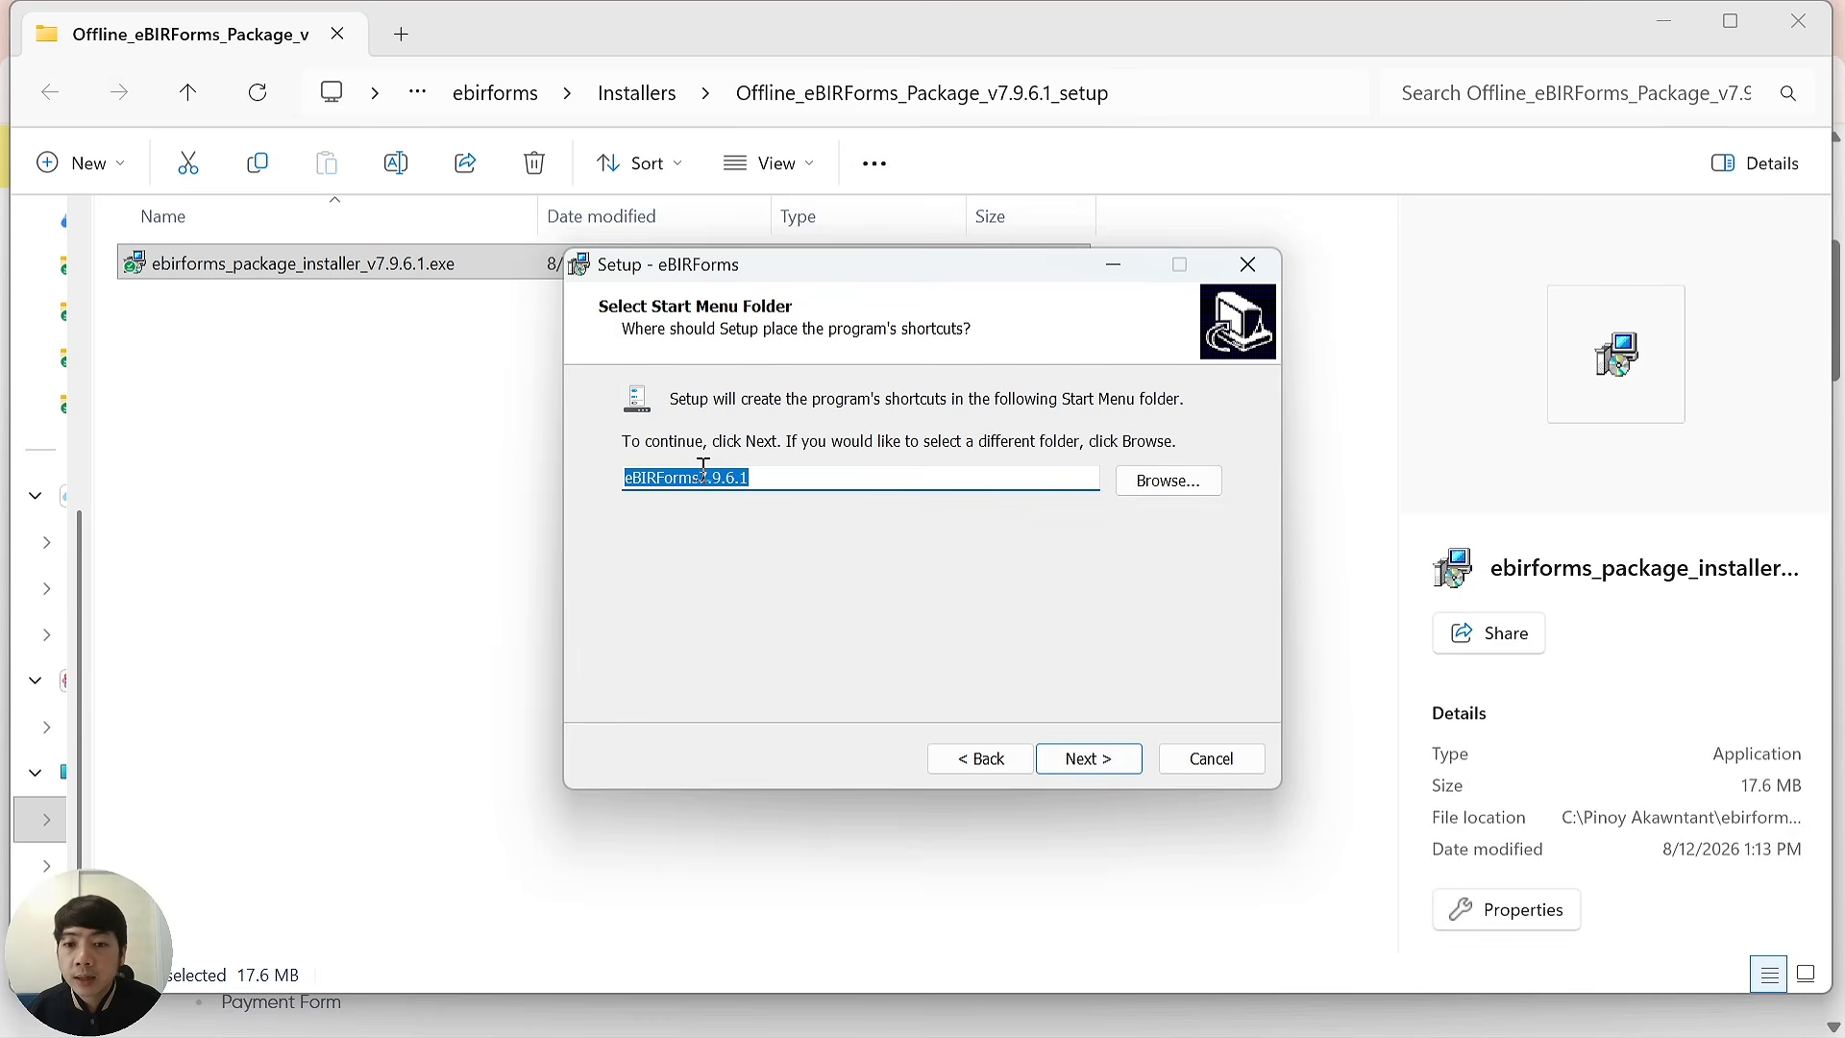
Name the Start Menu folder eBIRForms7.9.6.1, run the installation and finish setup.
{"action": "left_click", "coordinate": [749, 481]}
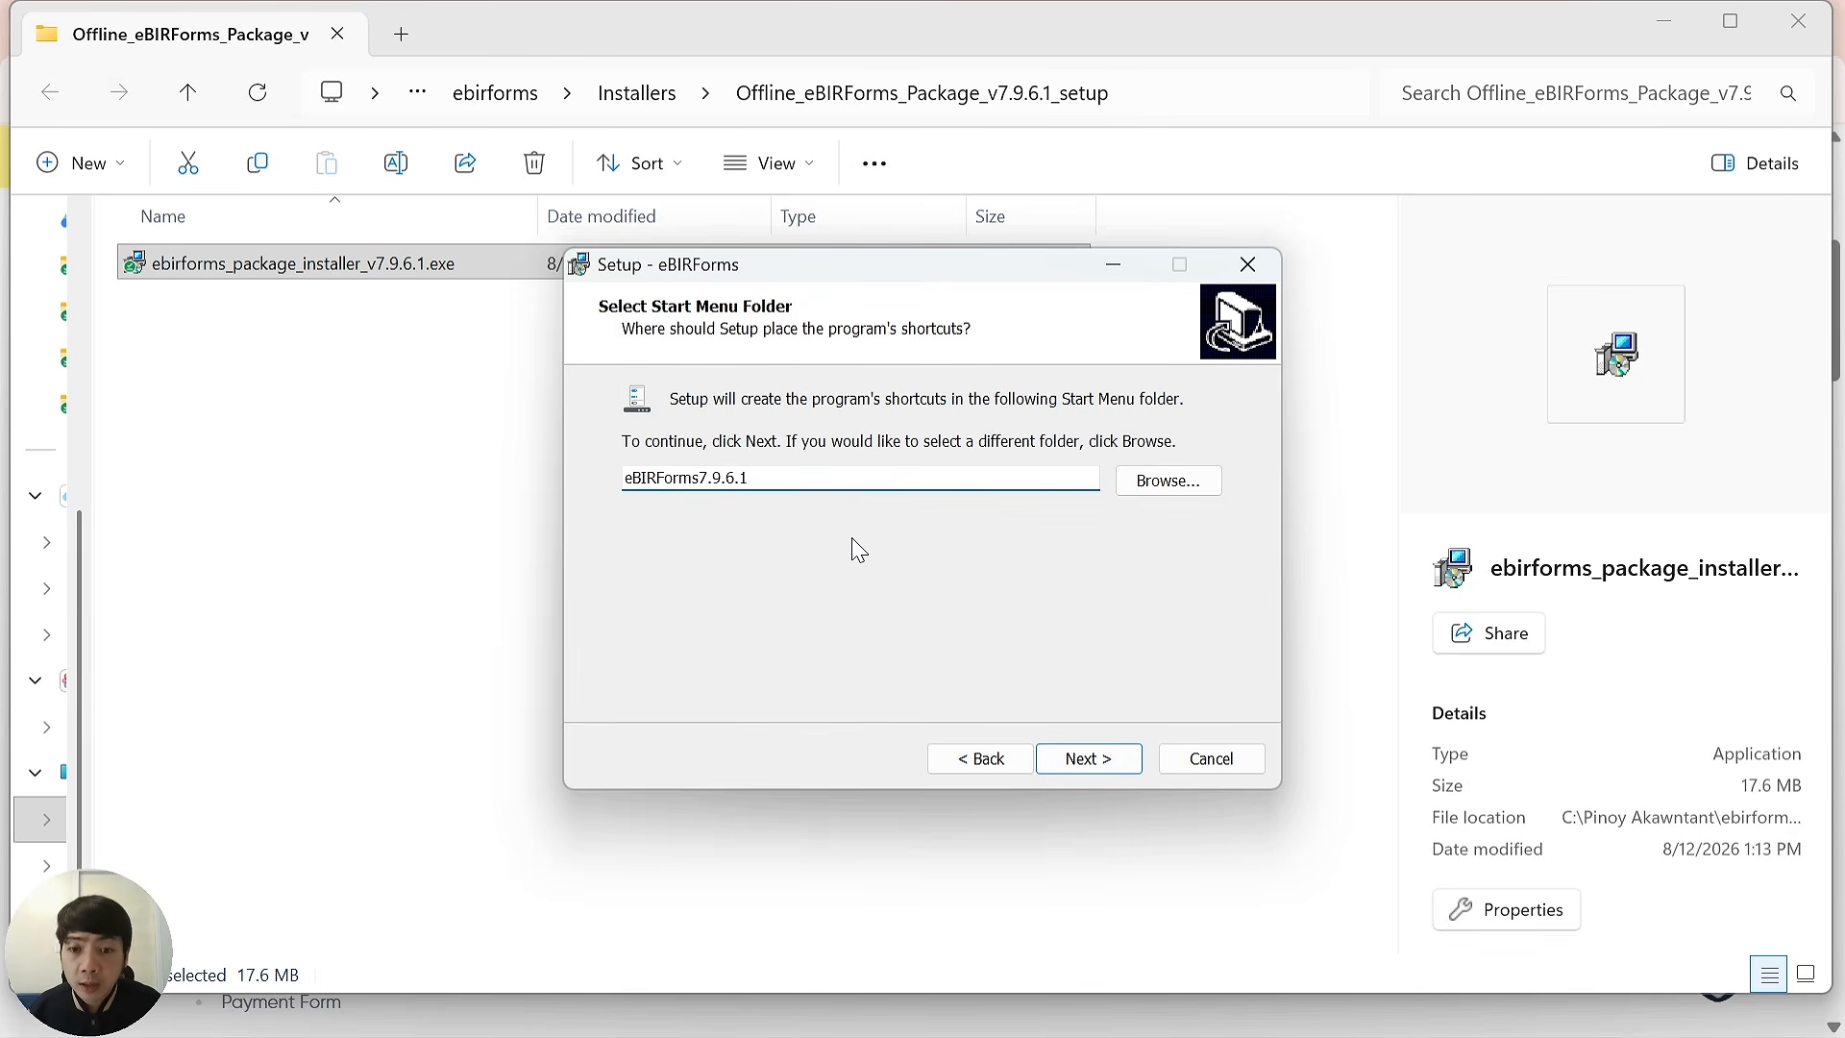
{"action": "left_click", "coordinate": [1092, 764]}
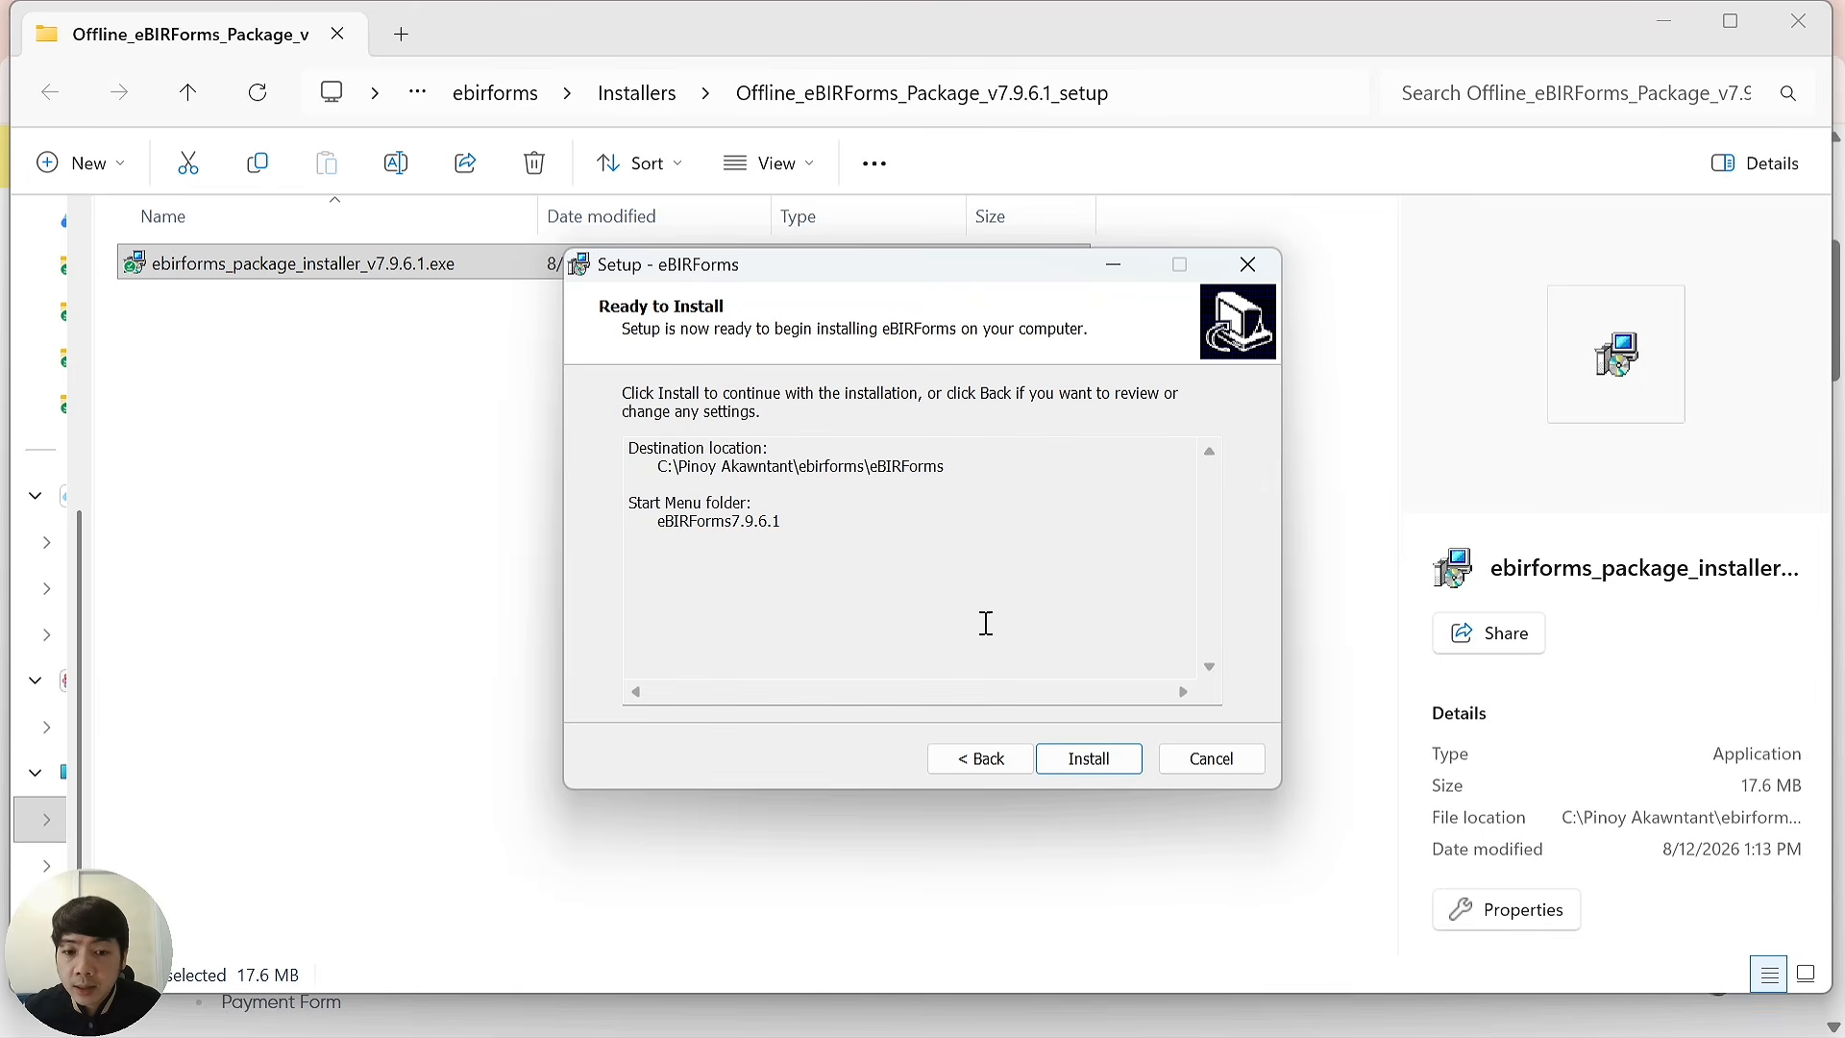
{"action": "left_click", "coordinate": [1089, 762]}
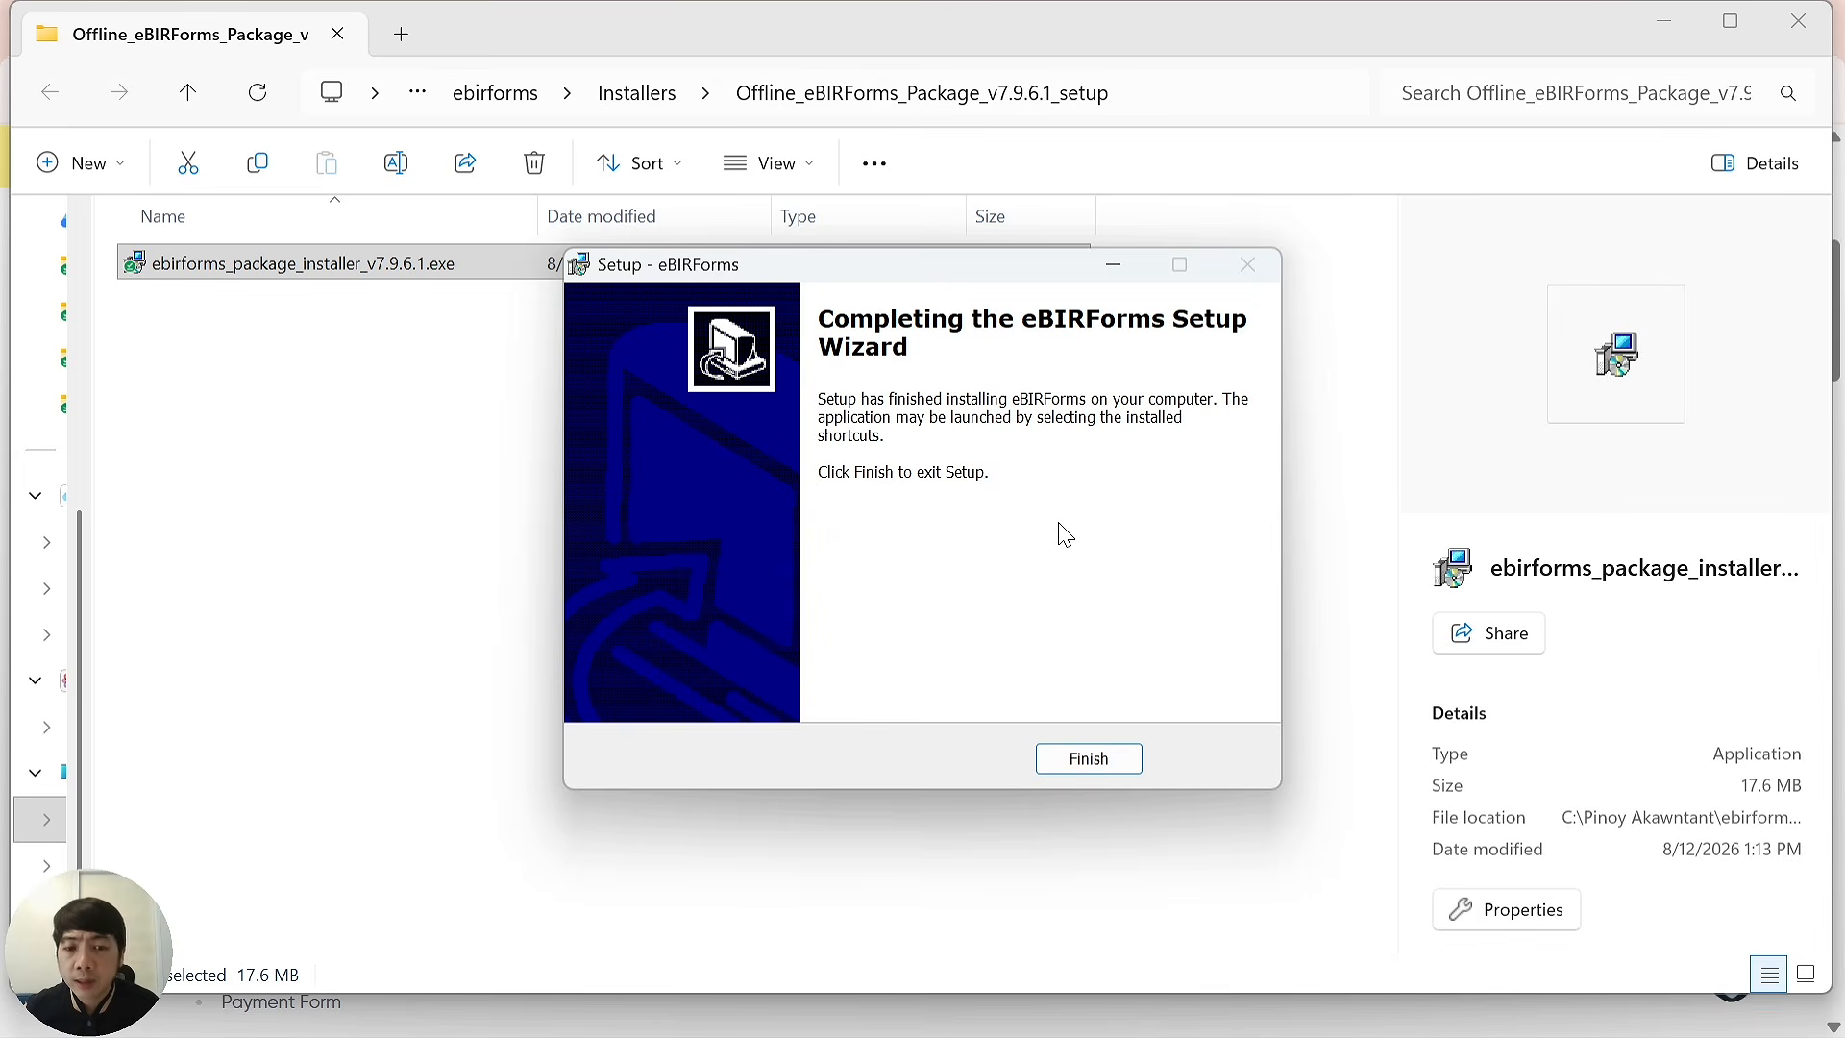
{"action": "left_click", "coordinate": [1095, 761]}
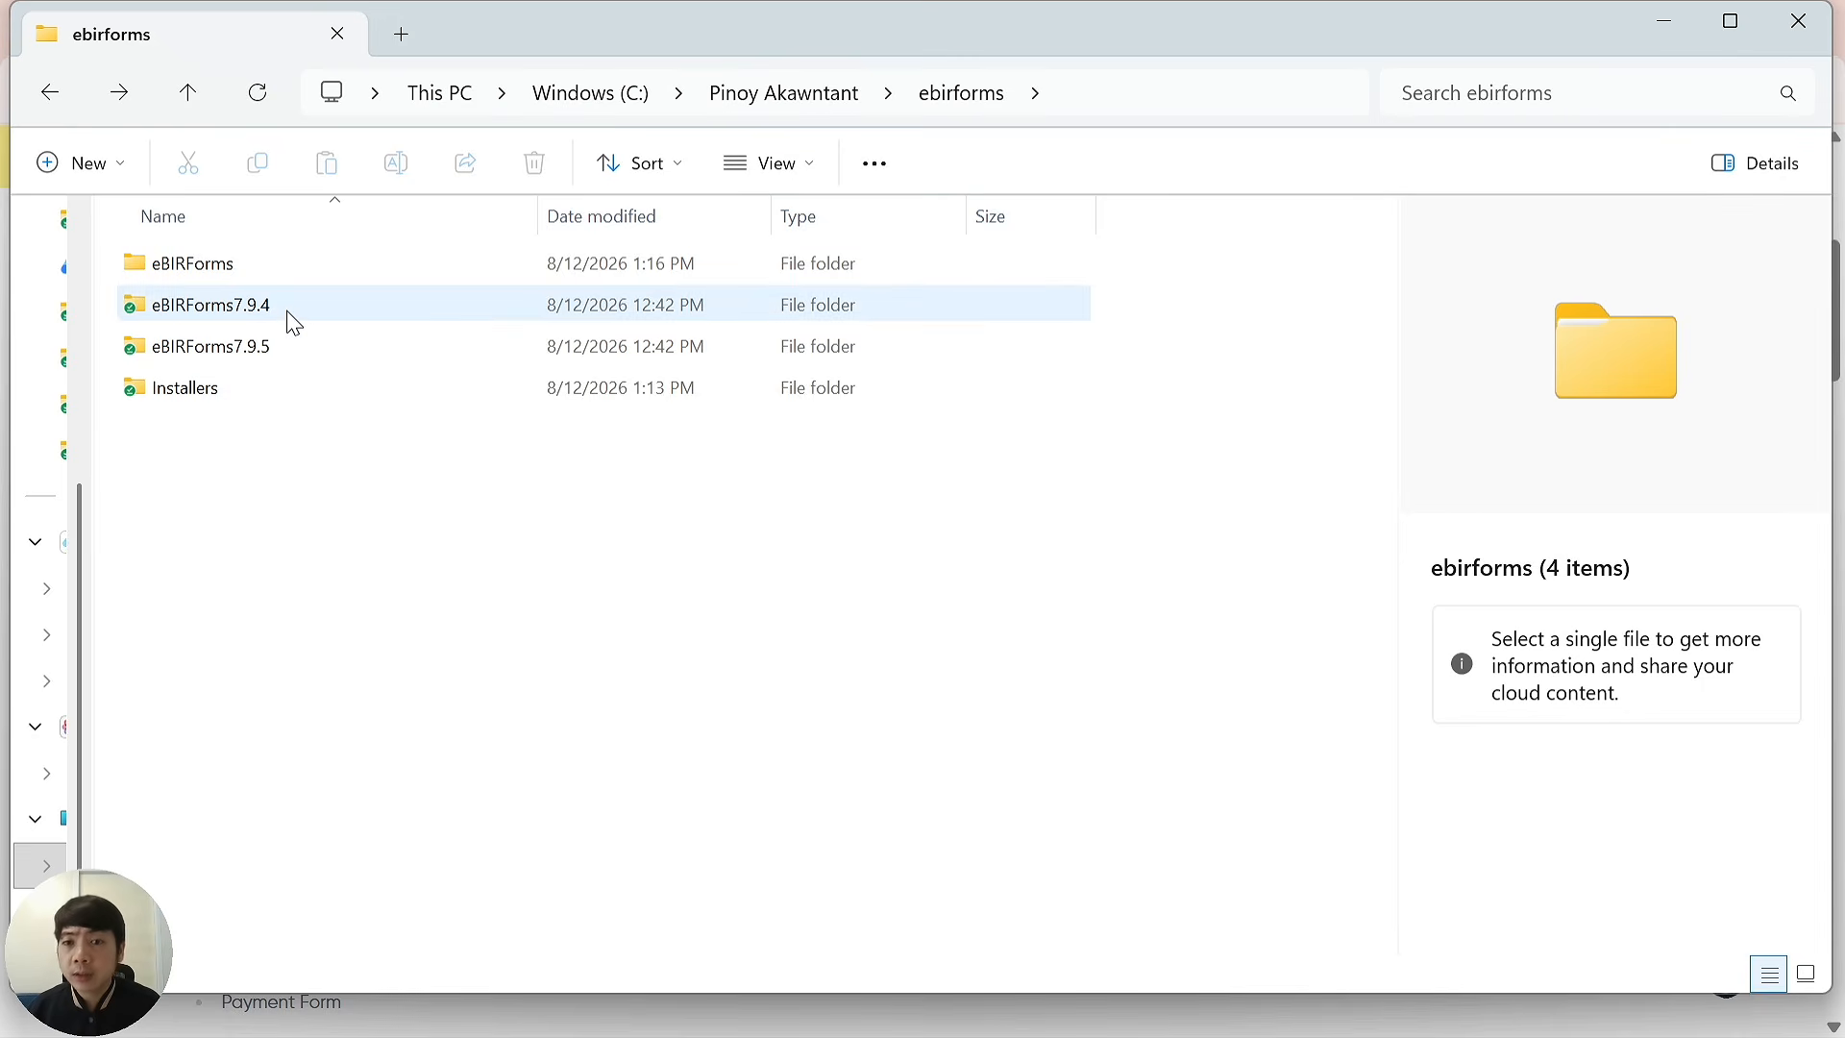
Rename the new eBIRForms folder in ebirforms to eBIRForms7.9.6.1.
{"action": "mouse_move", "coordinate": [294, 324]}
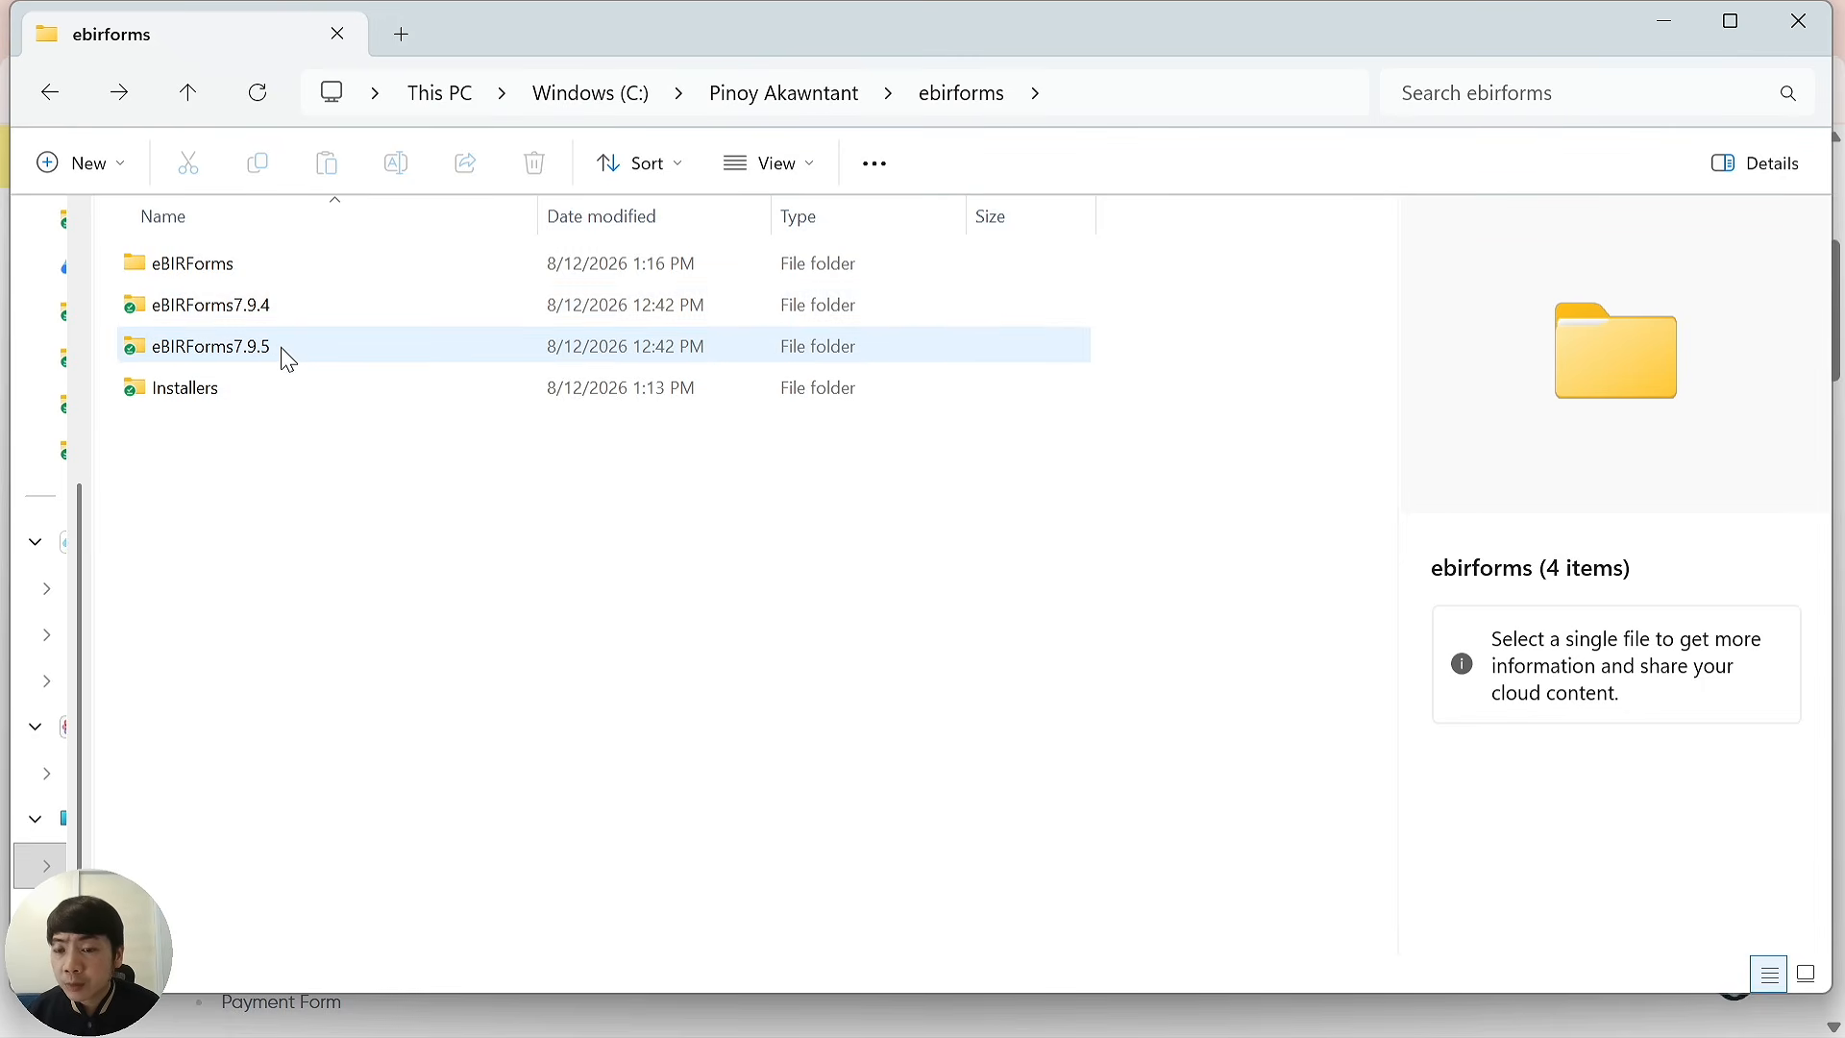
{"action": "mouse_move", "coordinate": [289, 356]}
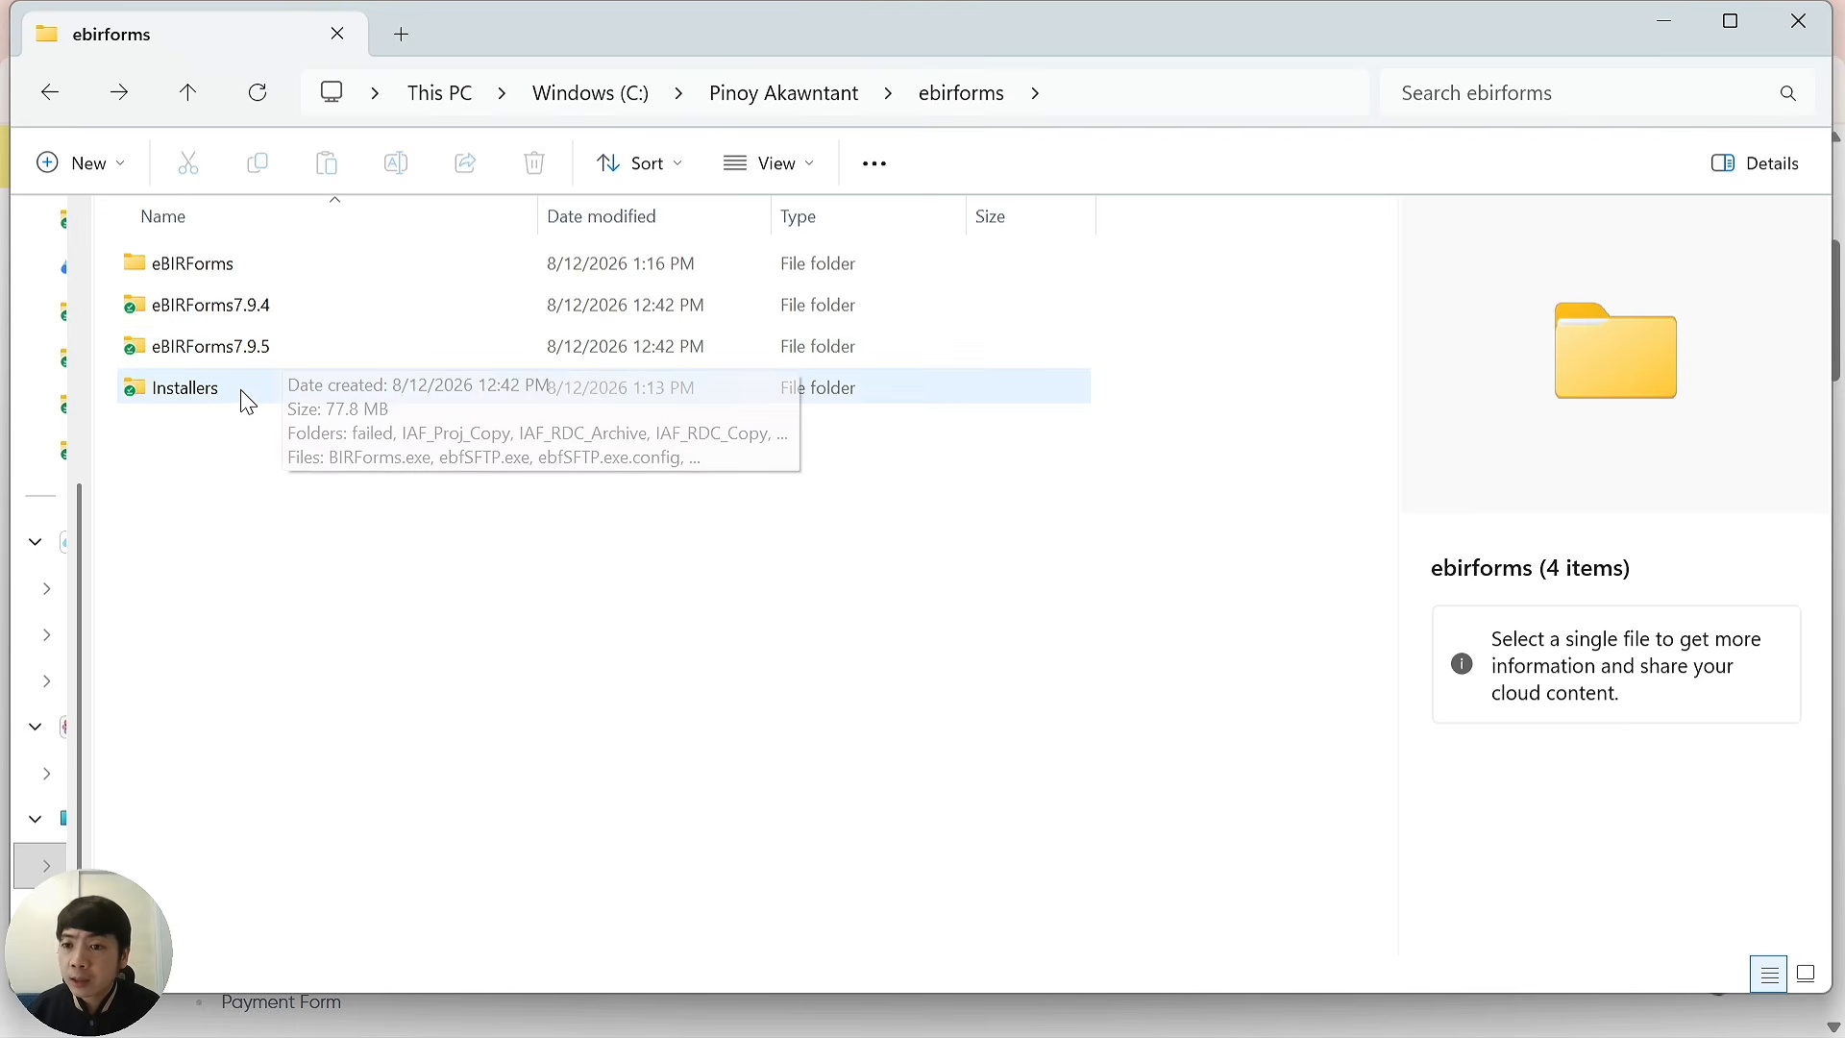
{"action": "mouse_move", "coordinate": [225, 408]}
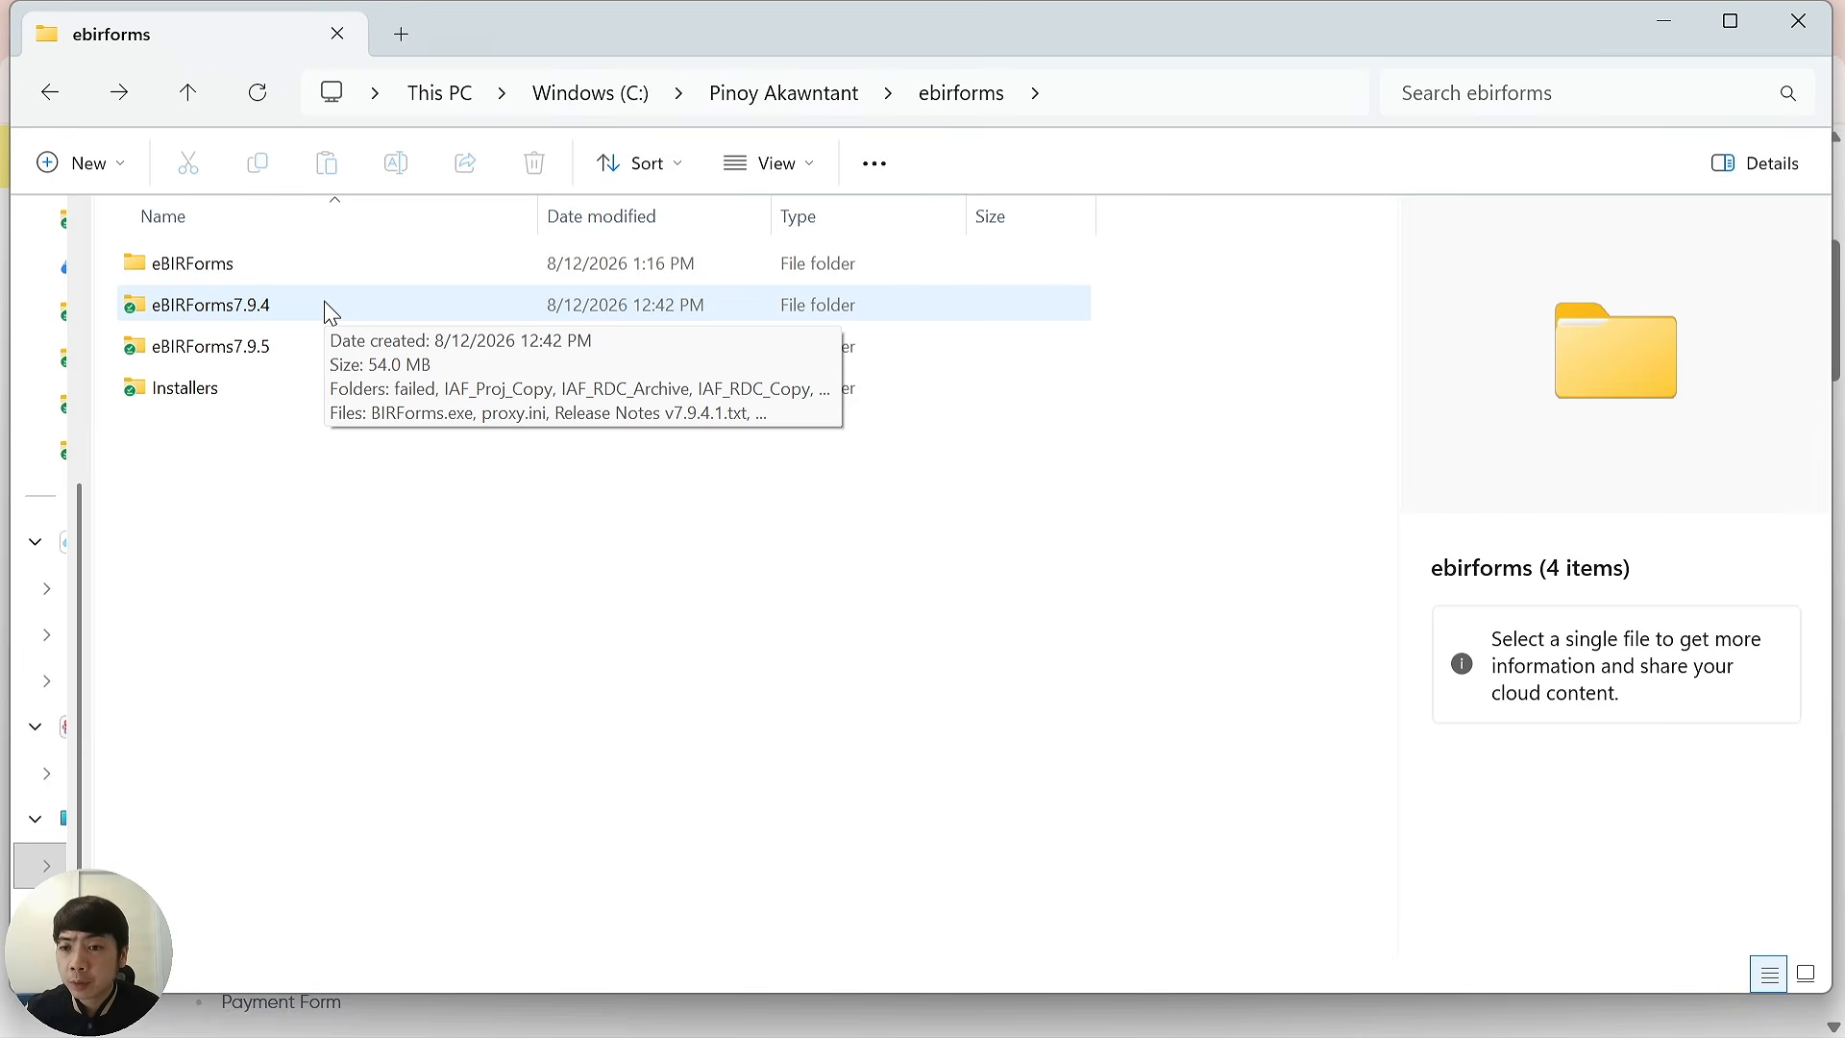
{"action": "left_click", "coordinate": [293, 273]}
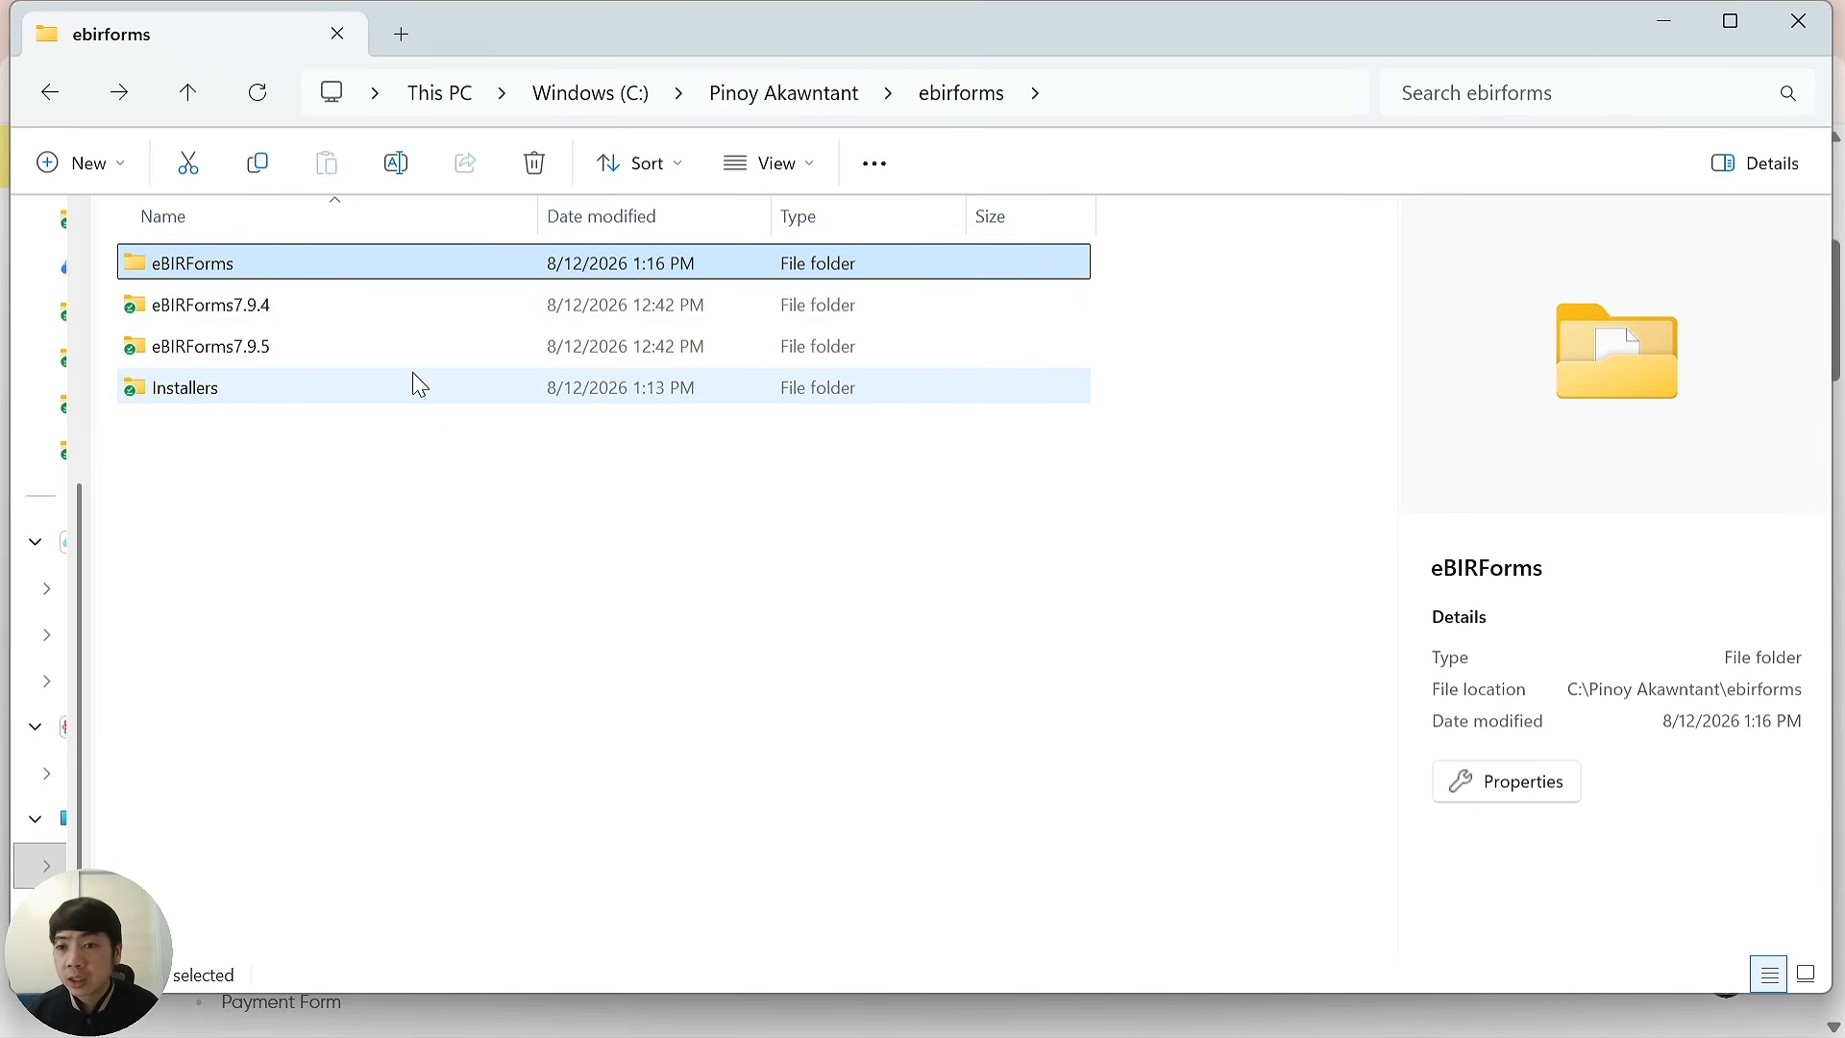
{"action": "key", "text": "Right"}
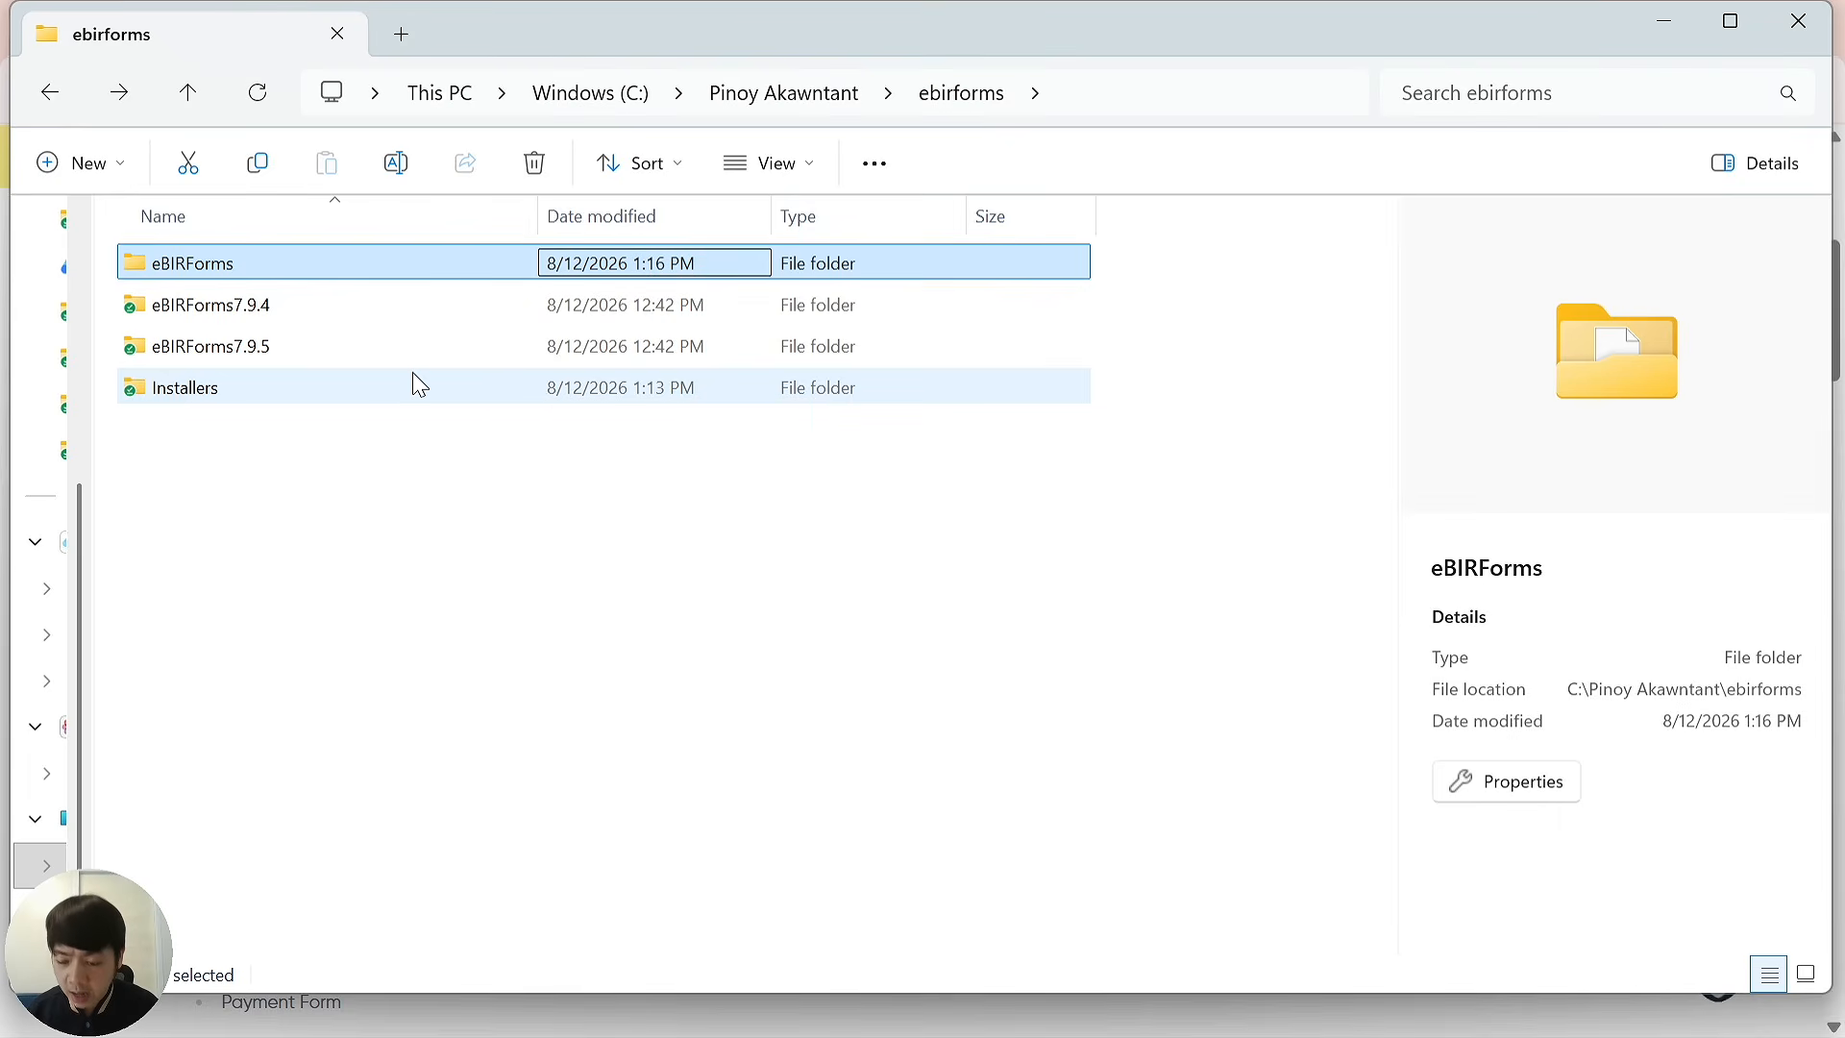
{"action": "key", "text": "F2"}
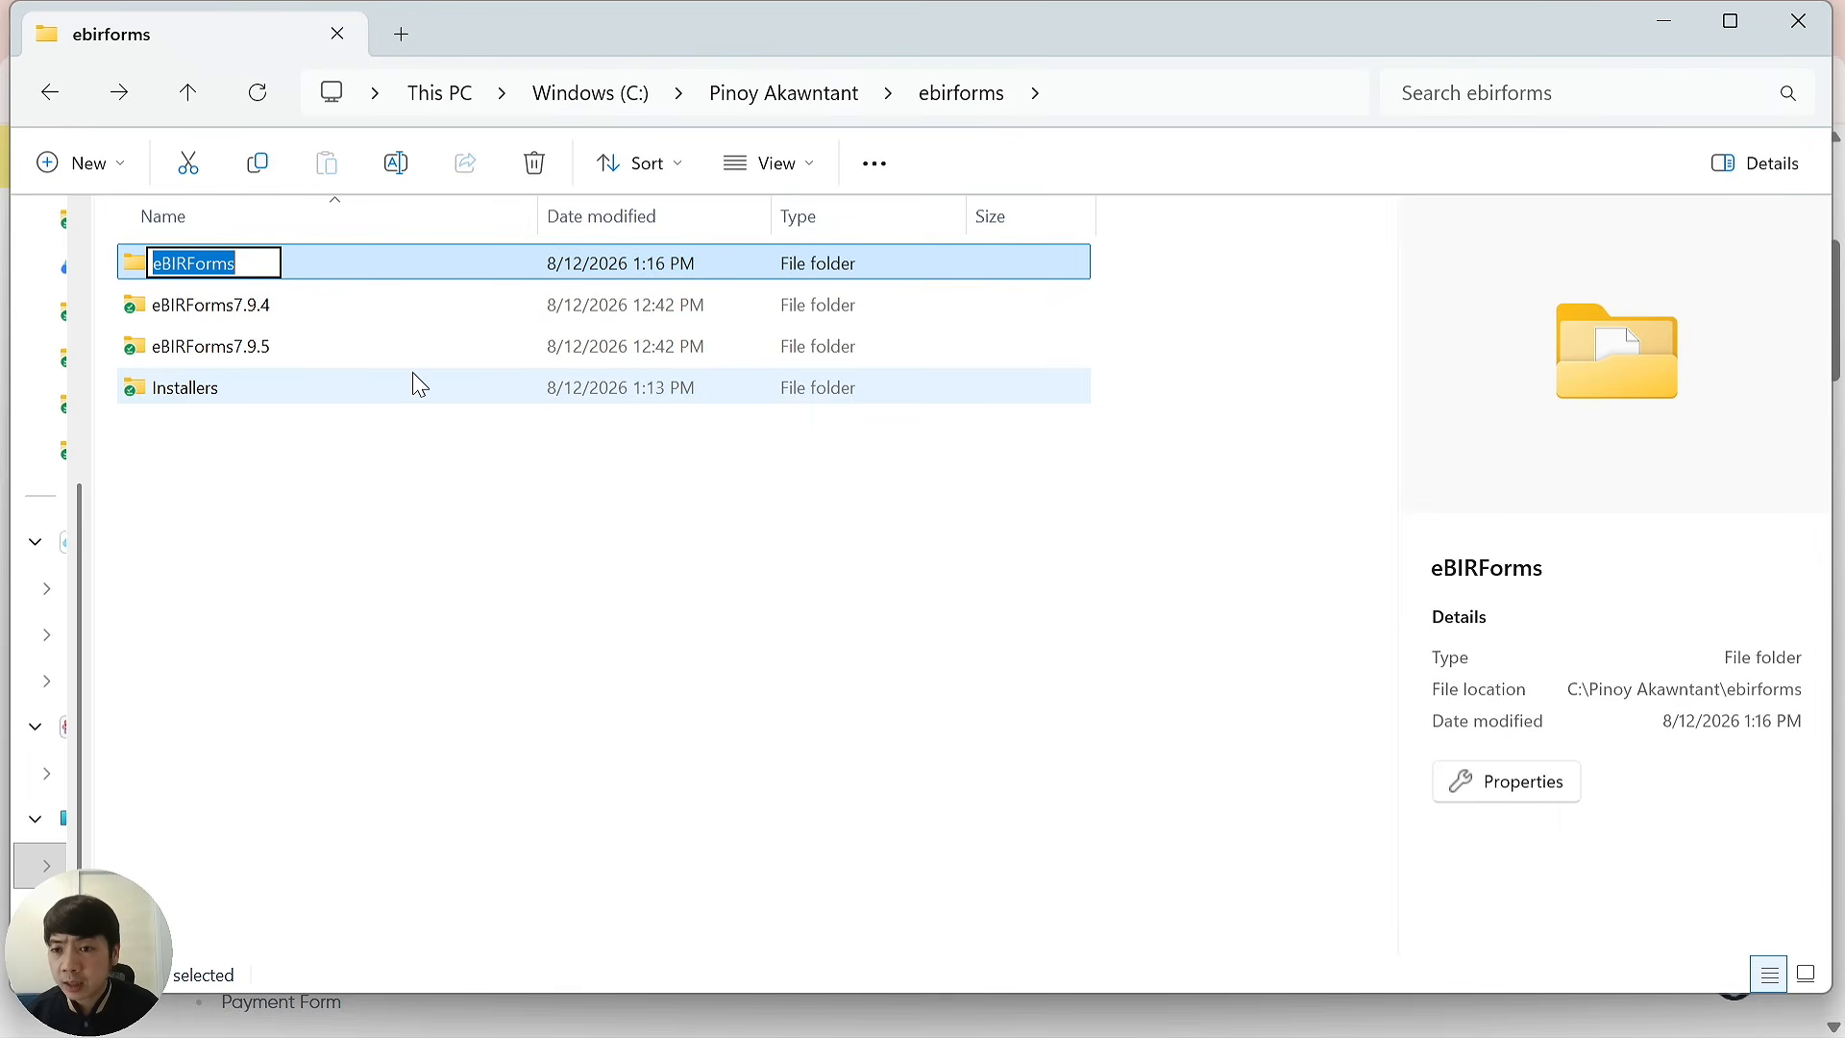
{"action": "key", "text": "End"}
{"action": "type", "text": "7"}
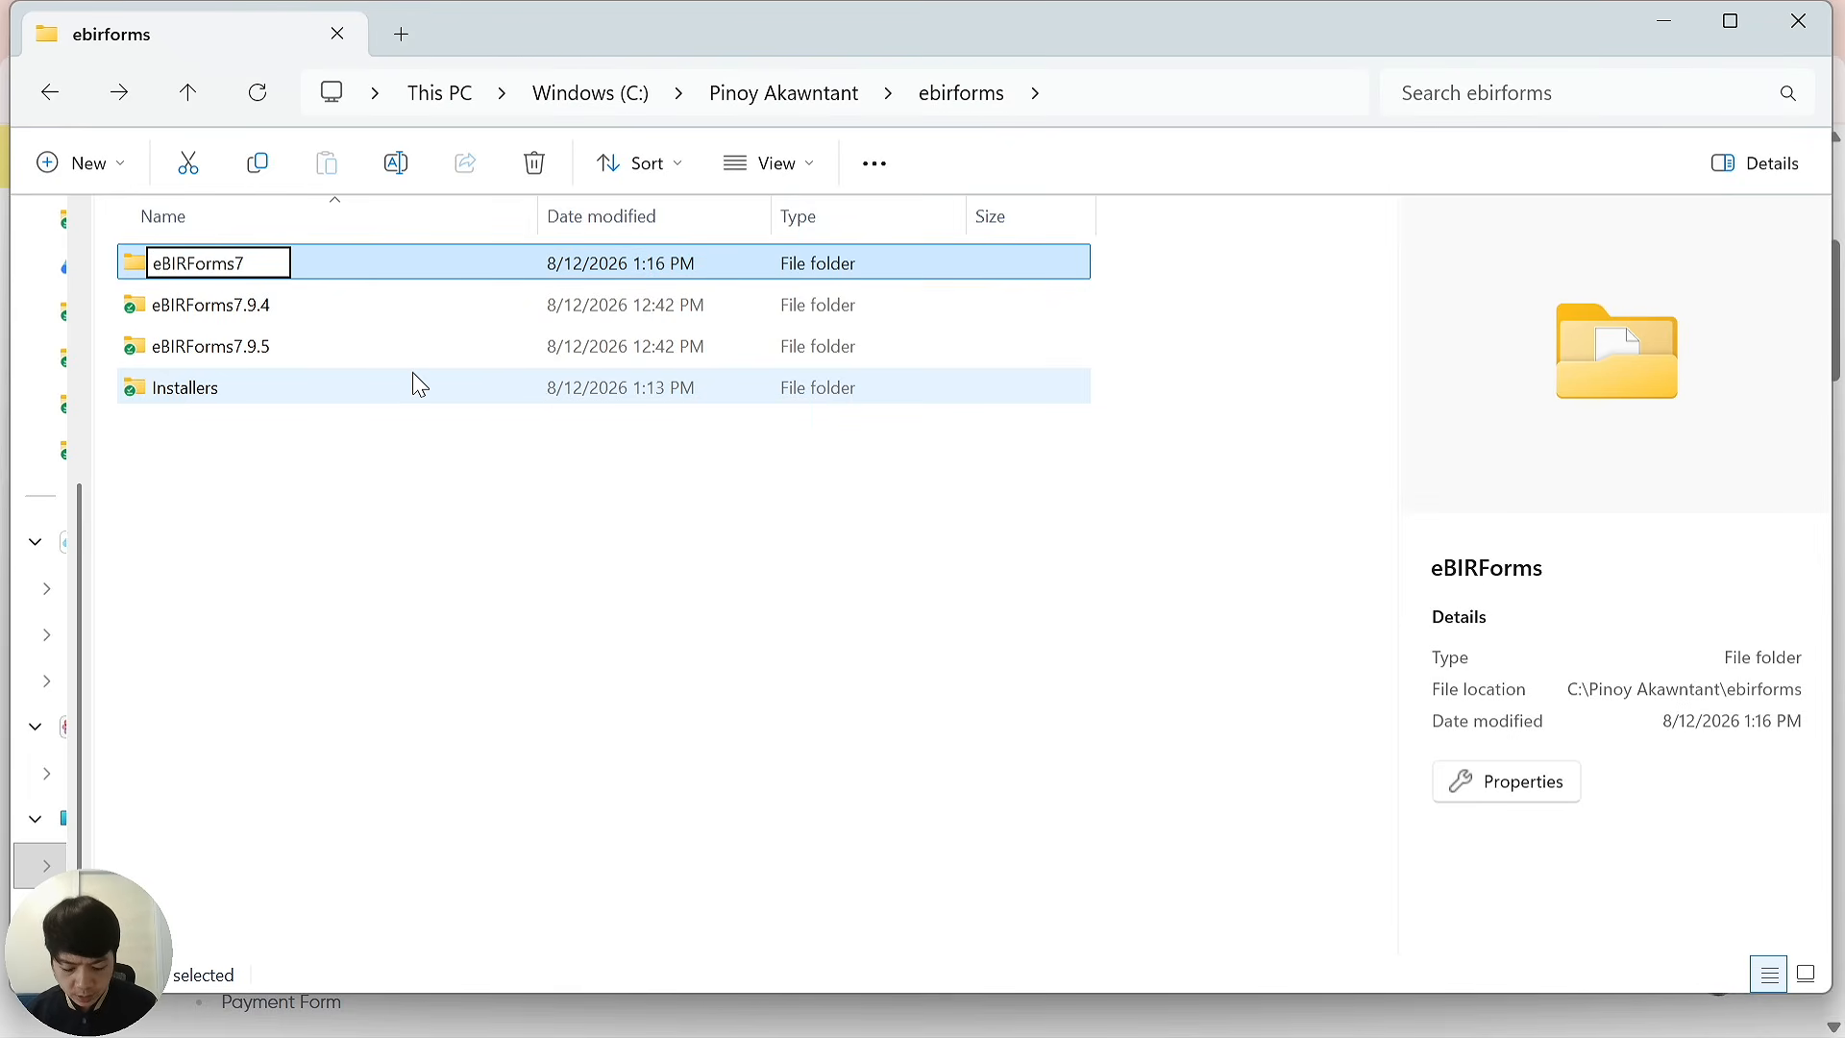
{"action": "type", "text": ".9."}
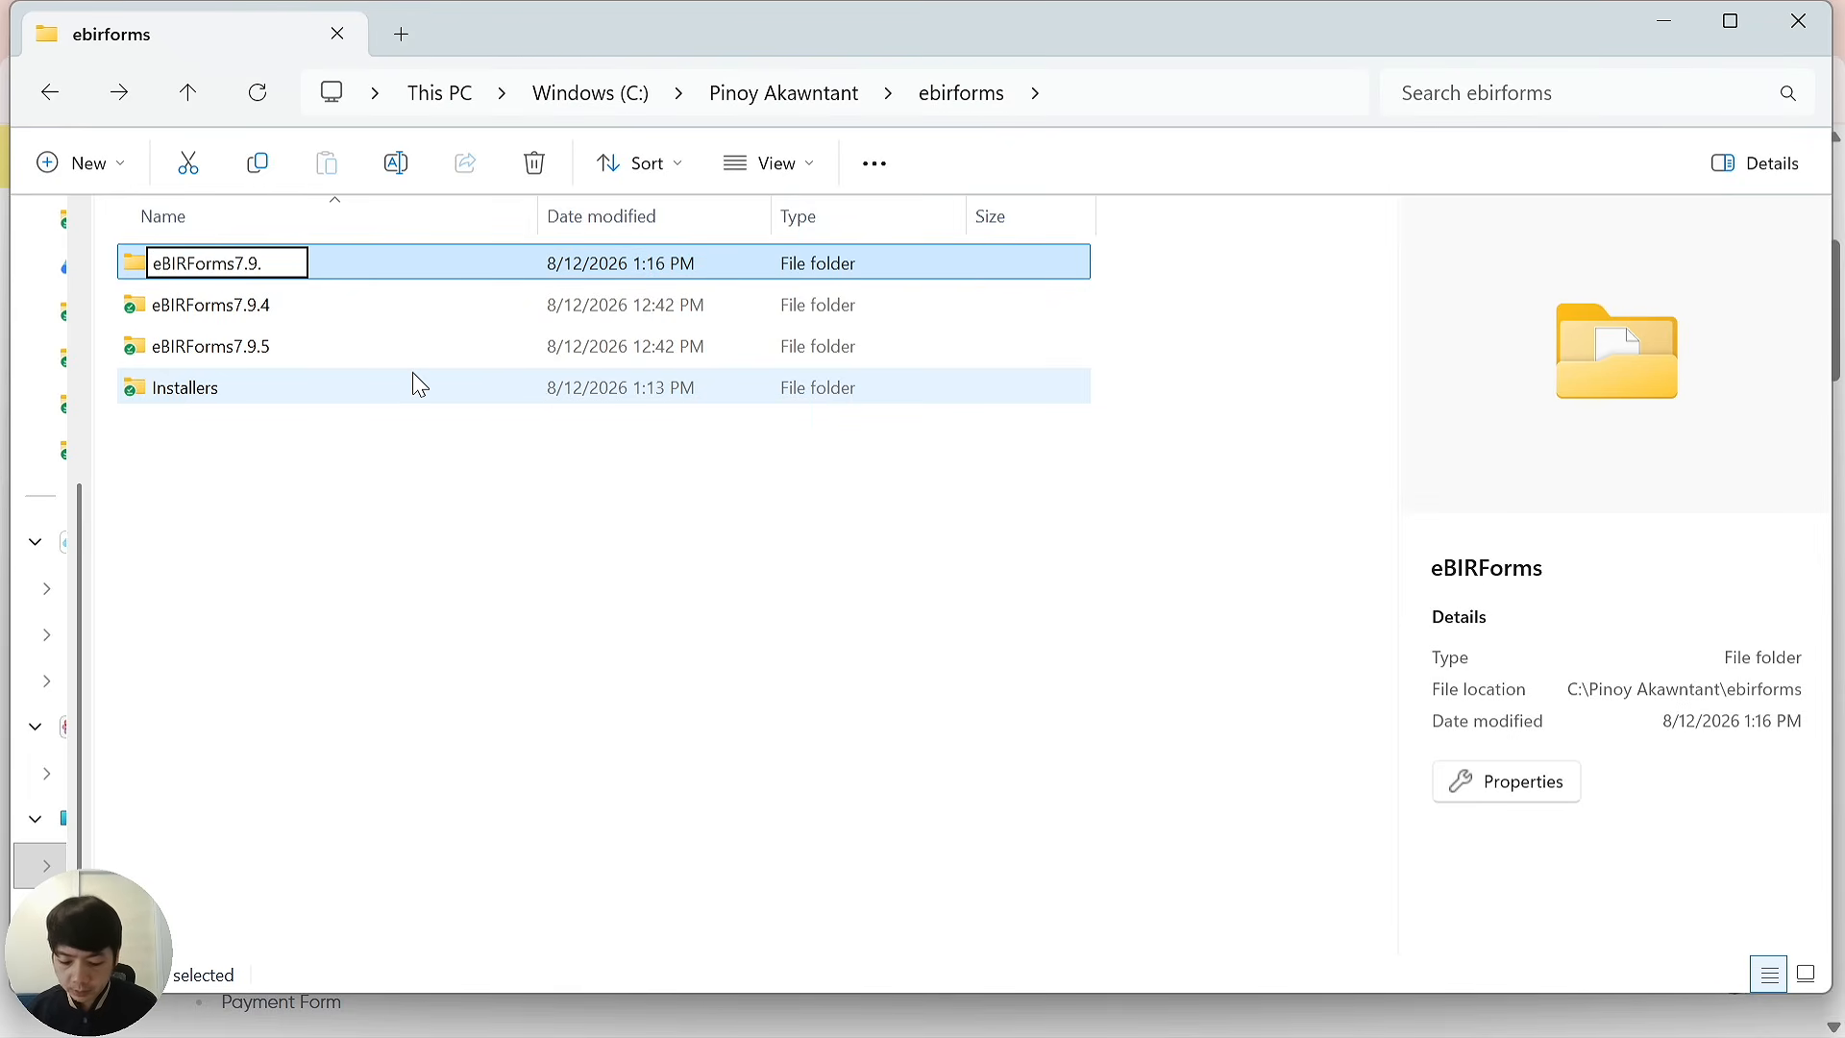
{"action": "type", "text": "6.1"}
{"action": "key", "text": "Return"}
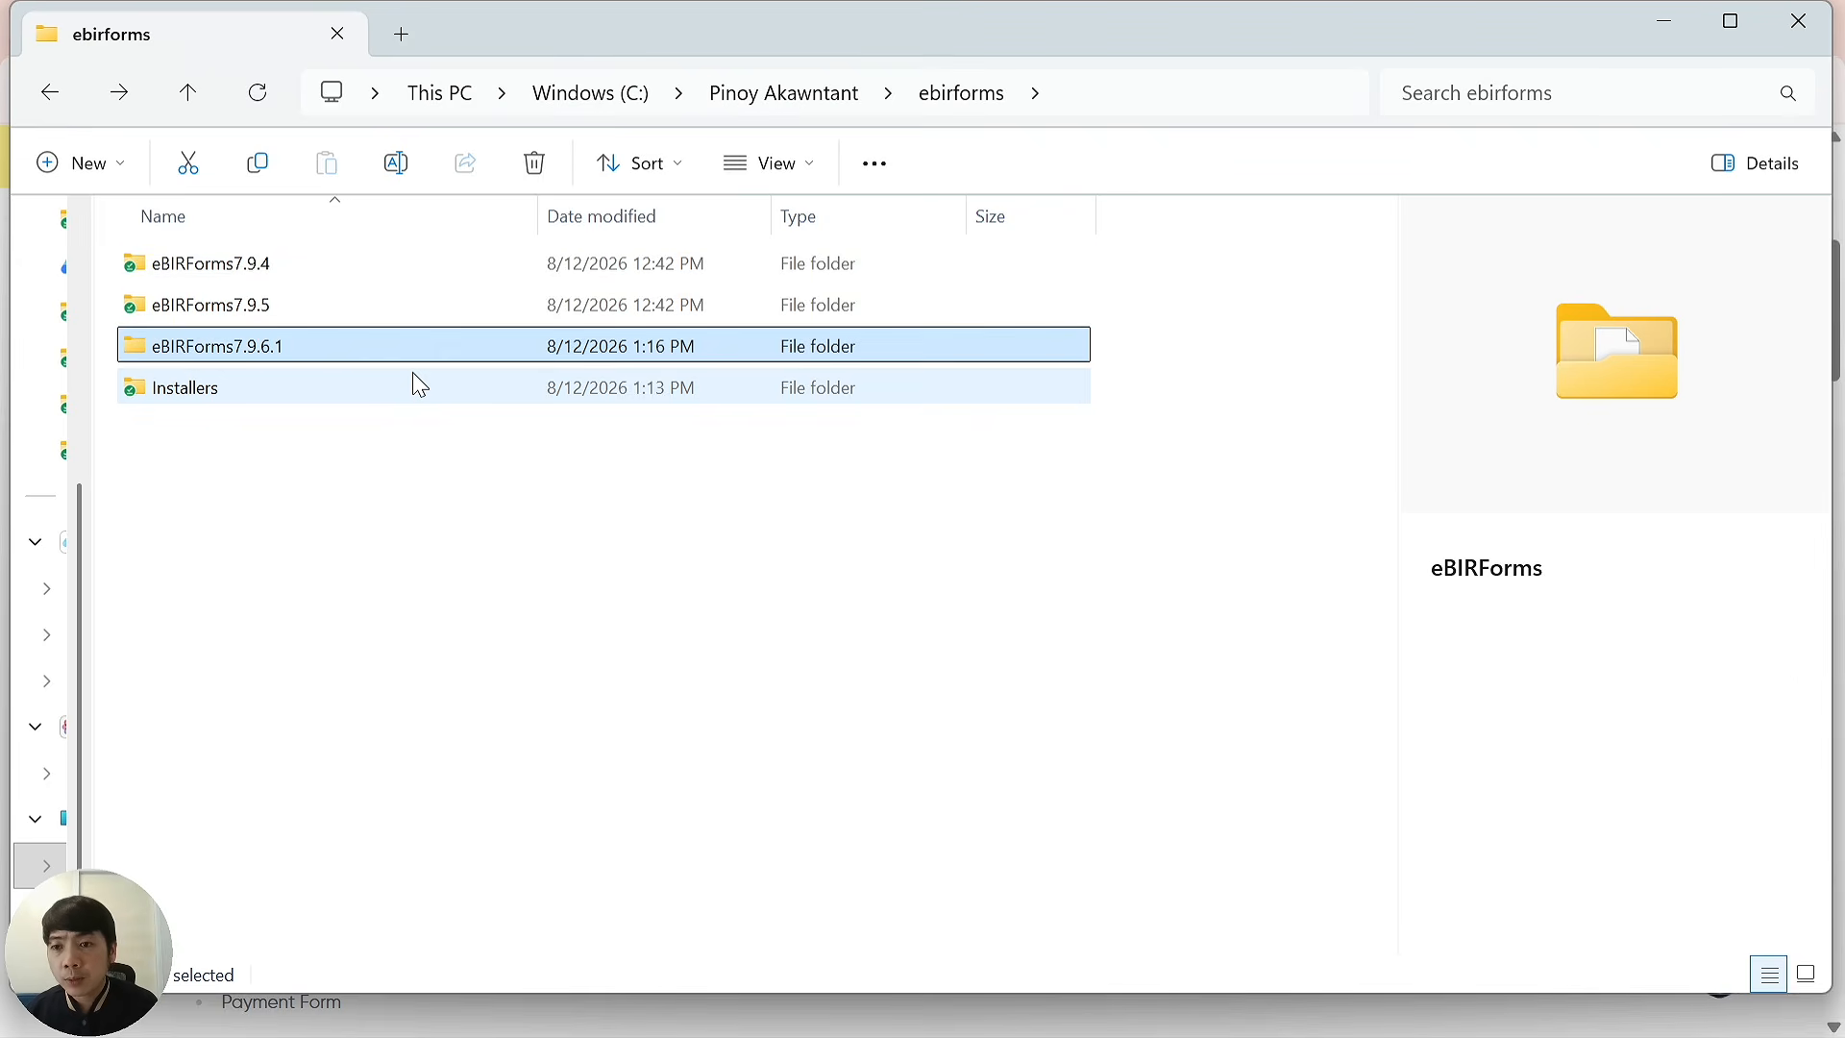
Run BIRForms.exe from inside the eBIRForms7.9.6.1 folder.
{"action": "double_click", "coordinate": [300, 362]}
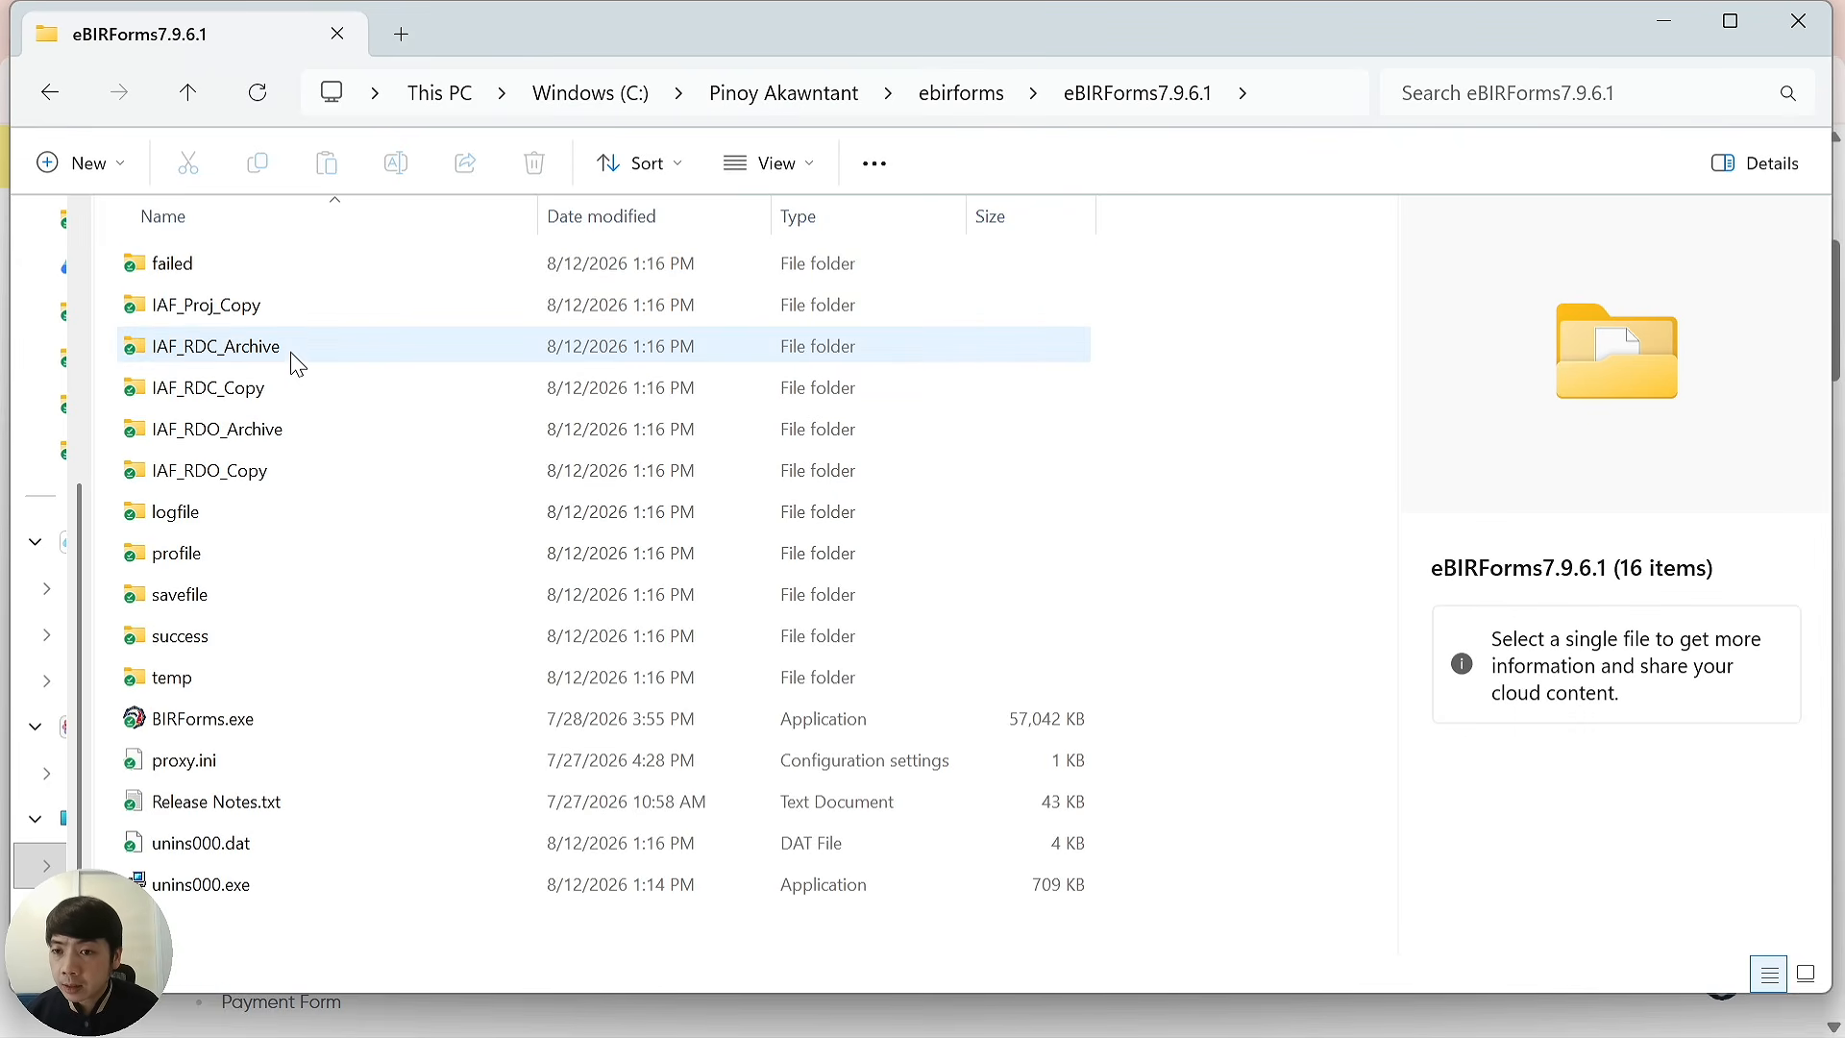
{"action": "double_click", "coordinate": [256, 727]}
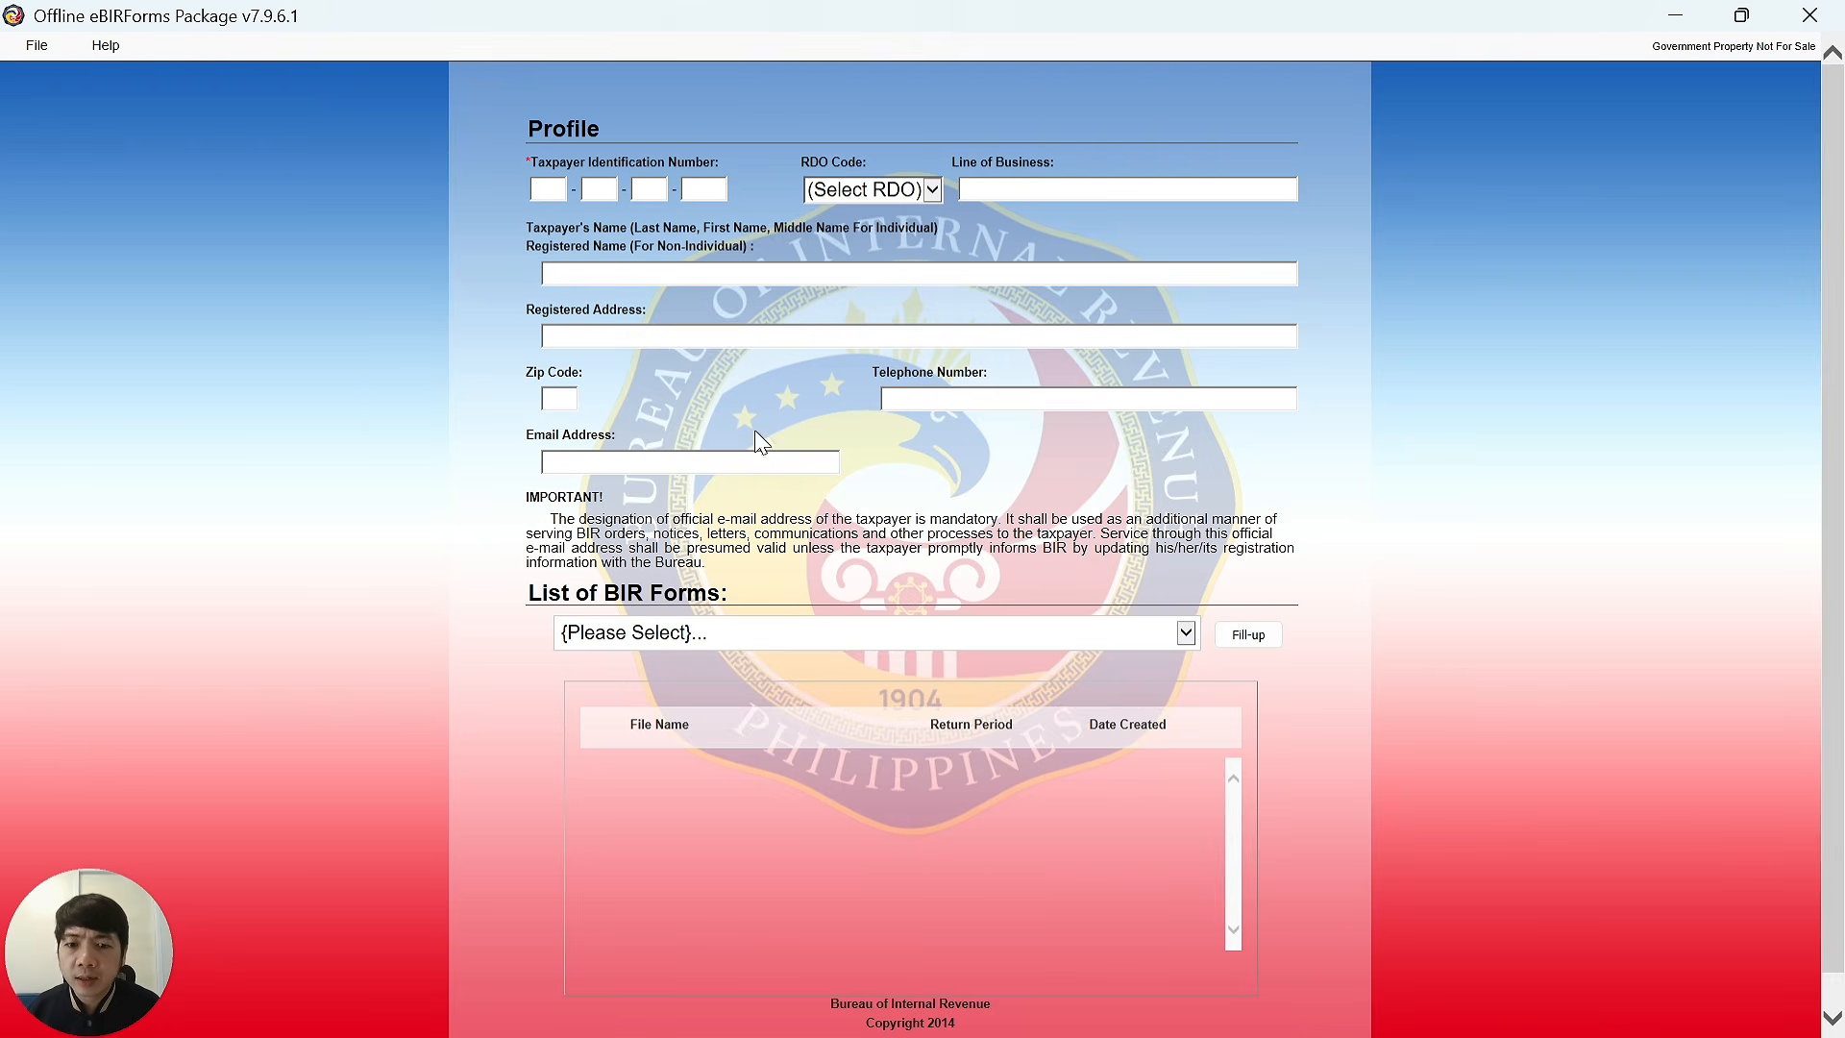
Fill in the profile's registered address, taxpayer TIN and registered name.
{"action": "left_click", "coordinate": [823, 333]}
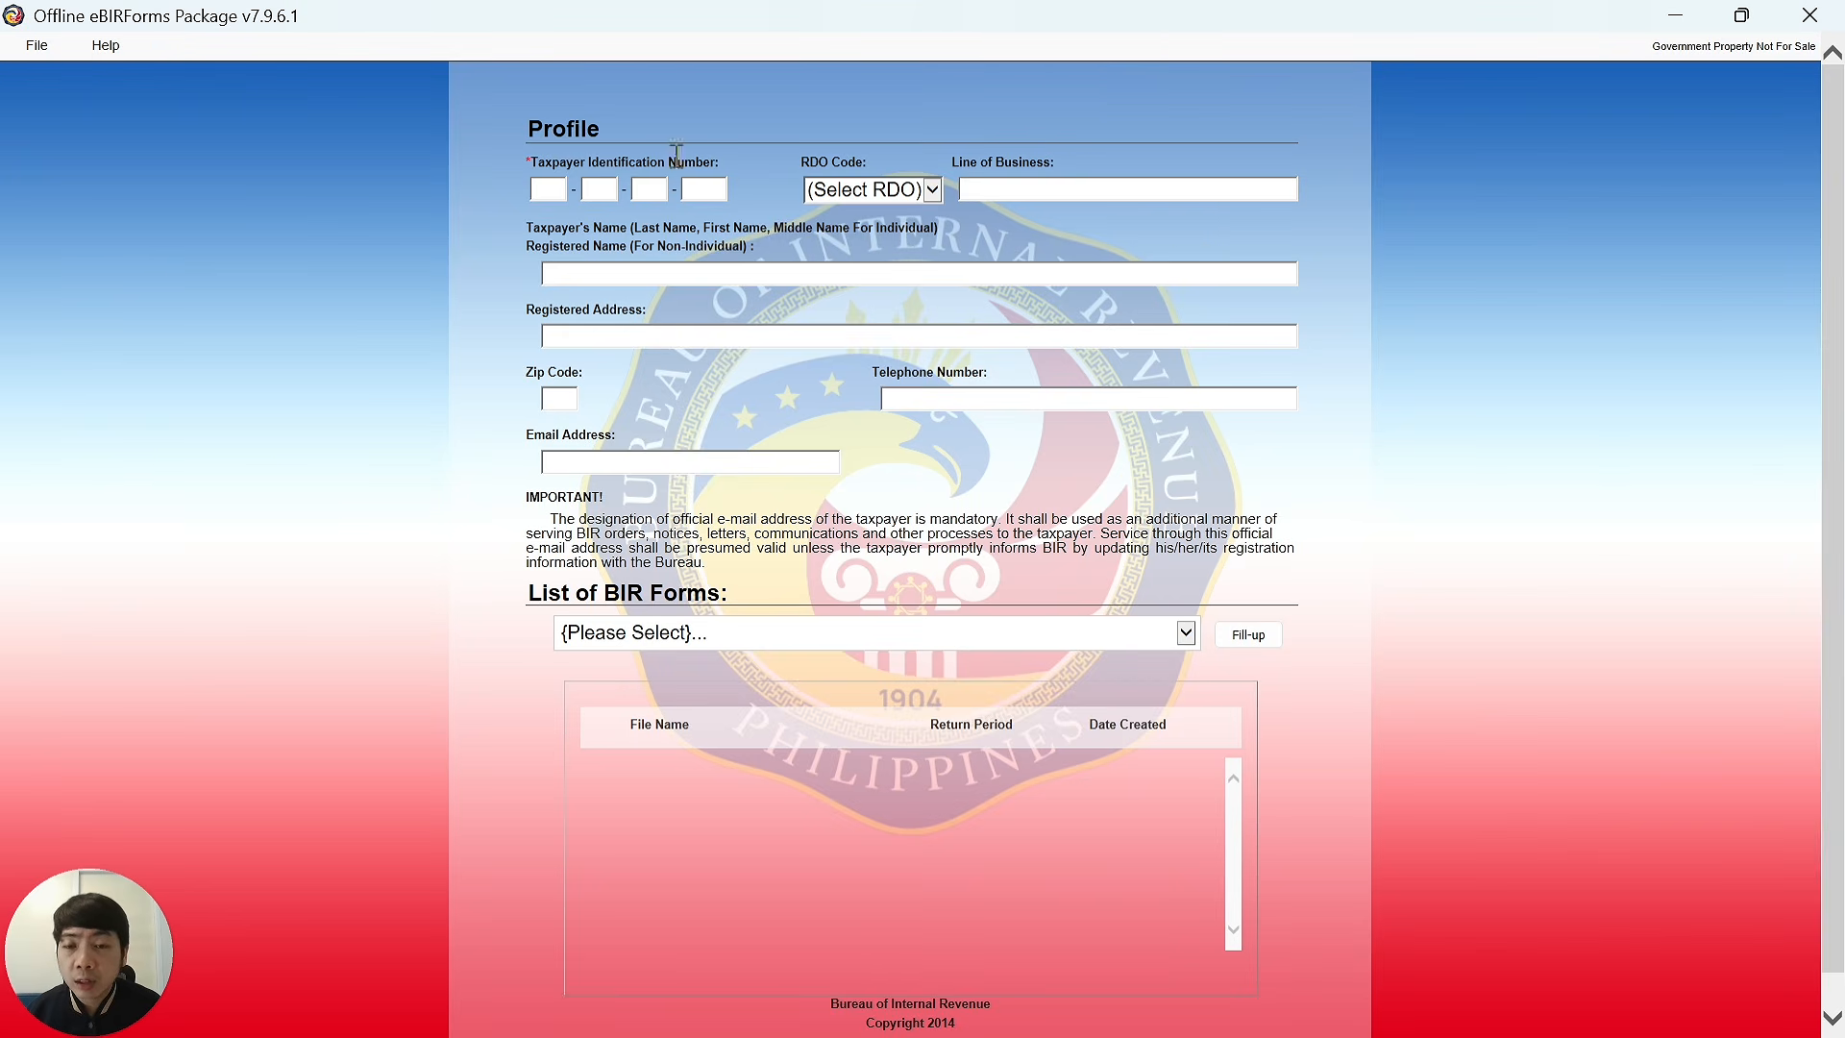
{"action": "left_click", "coordinate": [551, 190]}
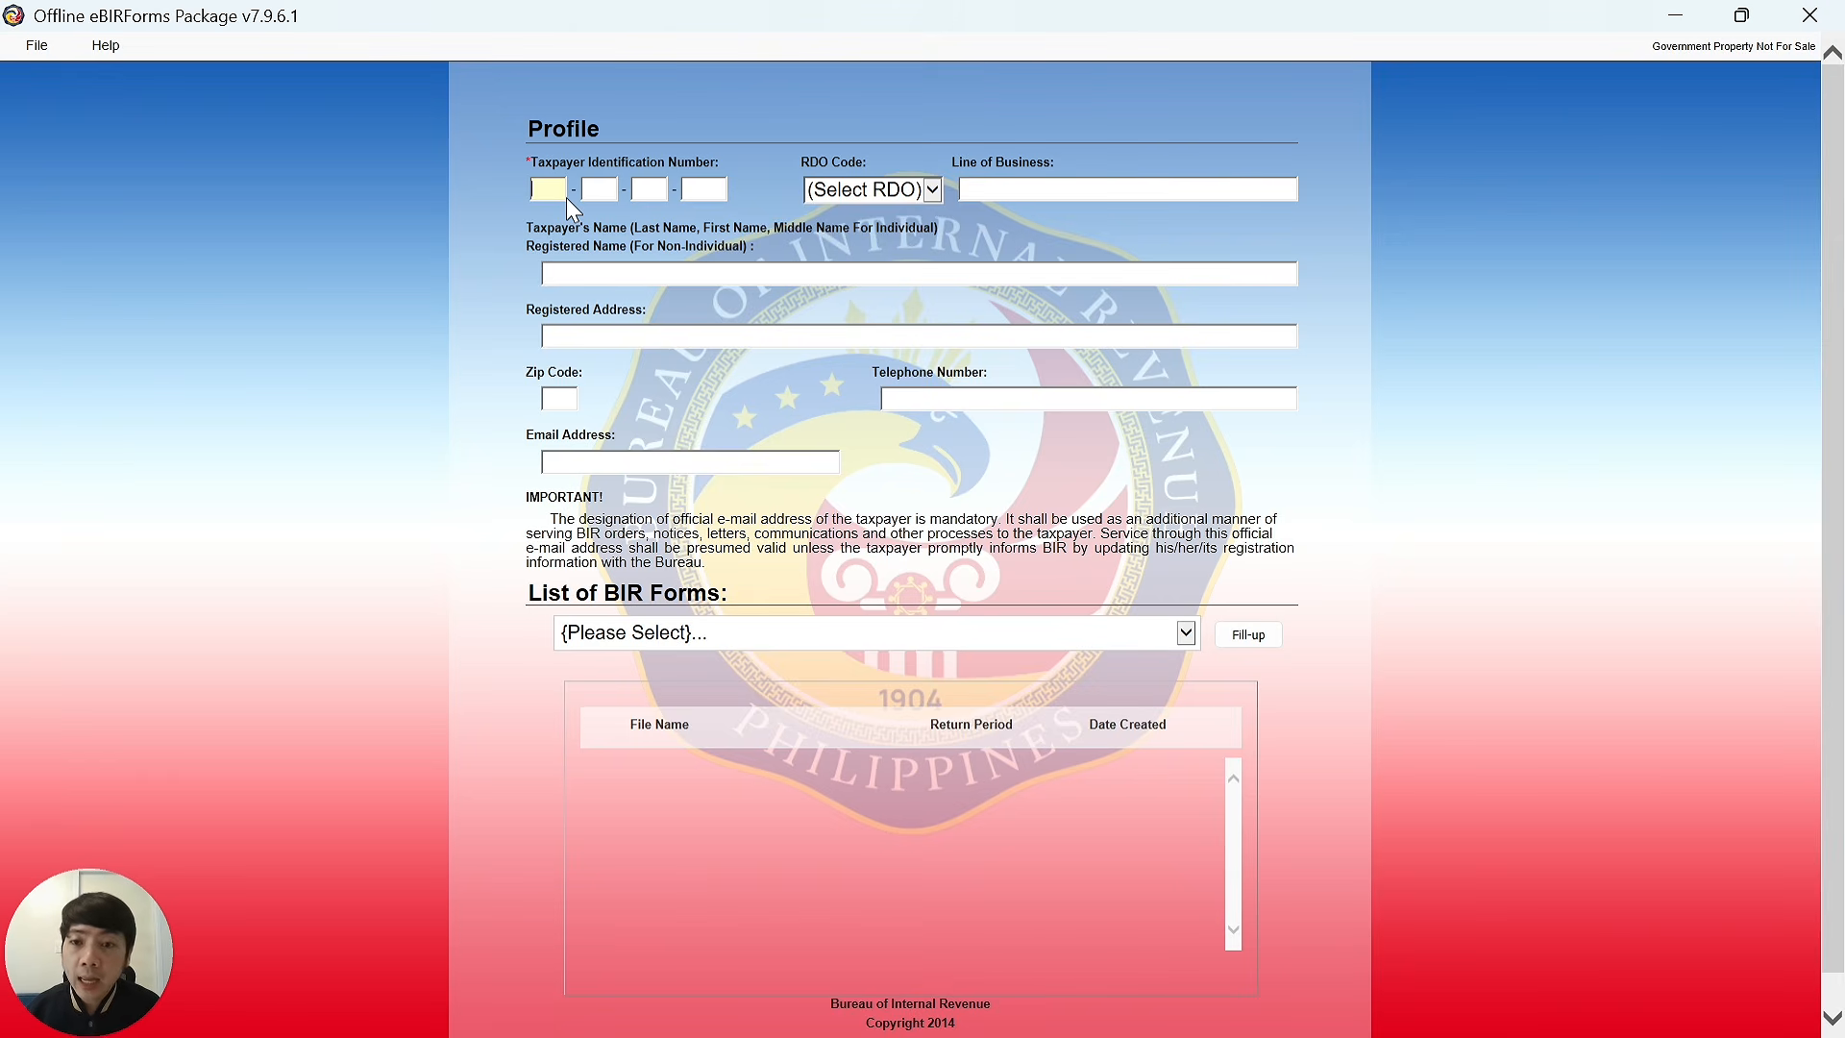
{"action": "left_click", "coordinate": [586, 188]}
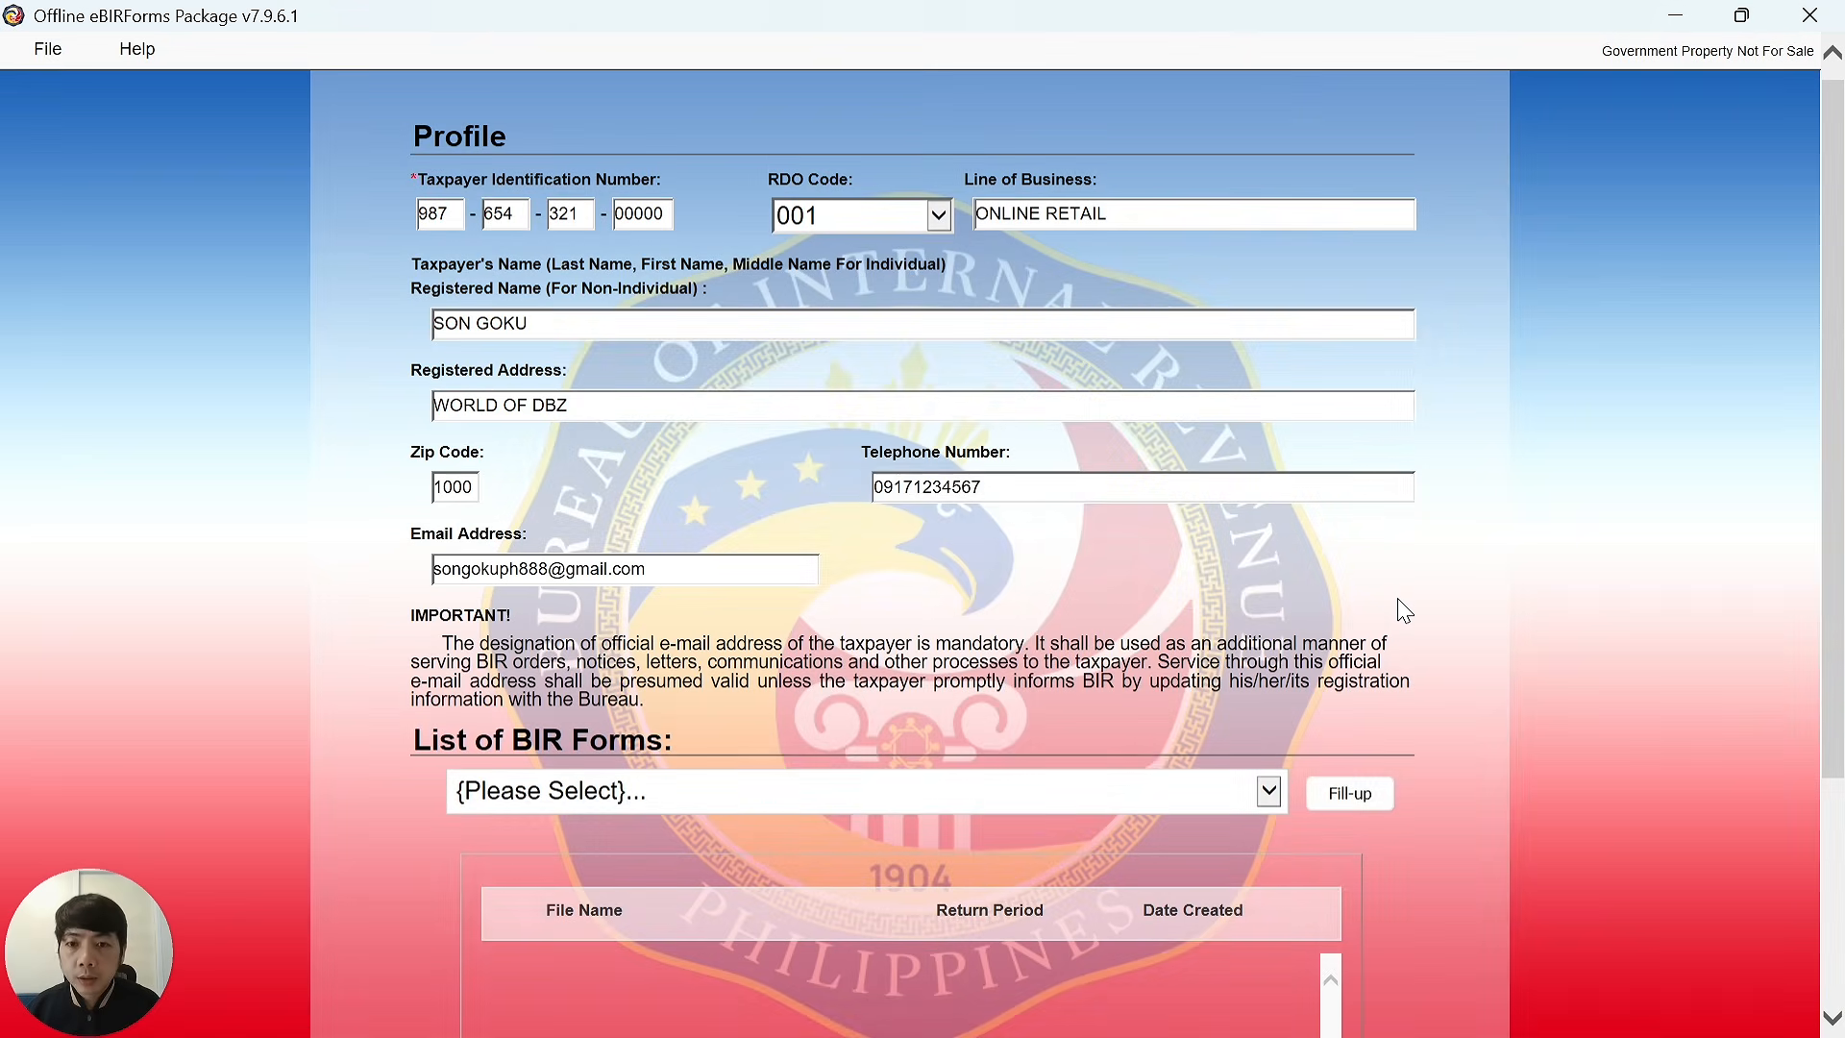
{"action": "left_click", "coordinate": [509, 344]}
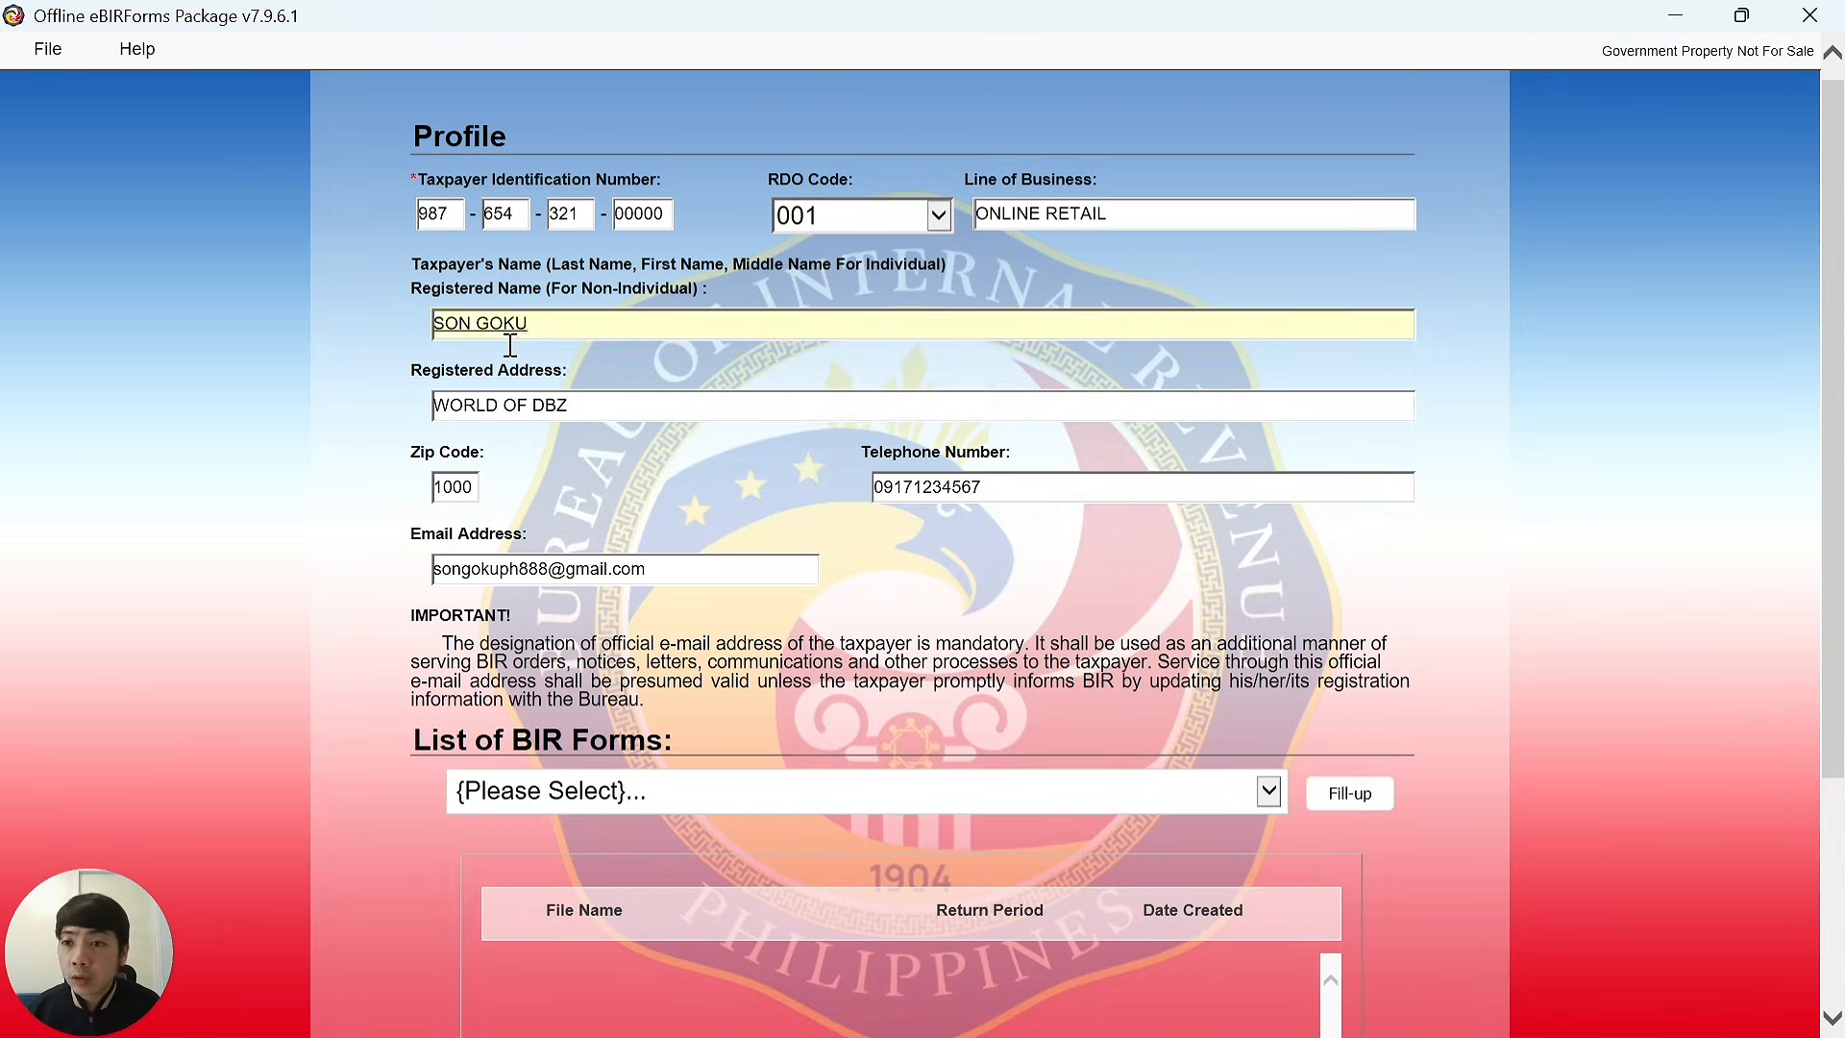
Save the taxpayer profile via File > Save and dismiss the confirmation.
{"action": "left_click", "coordinate": [50, 60]}
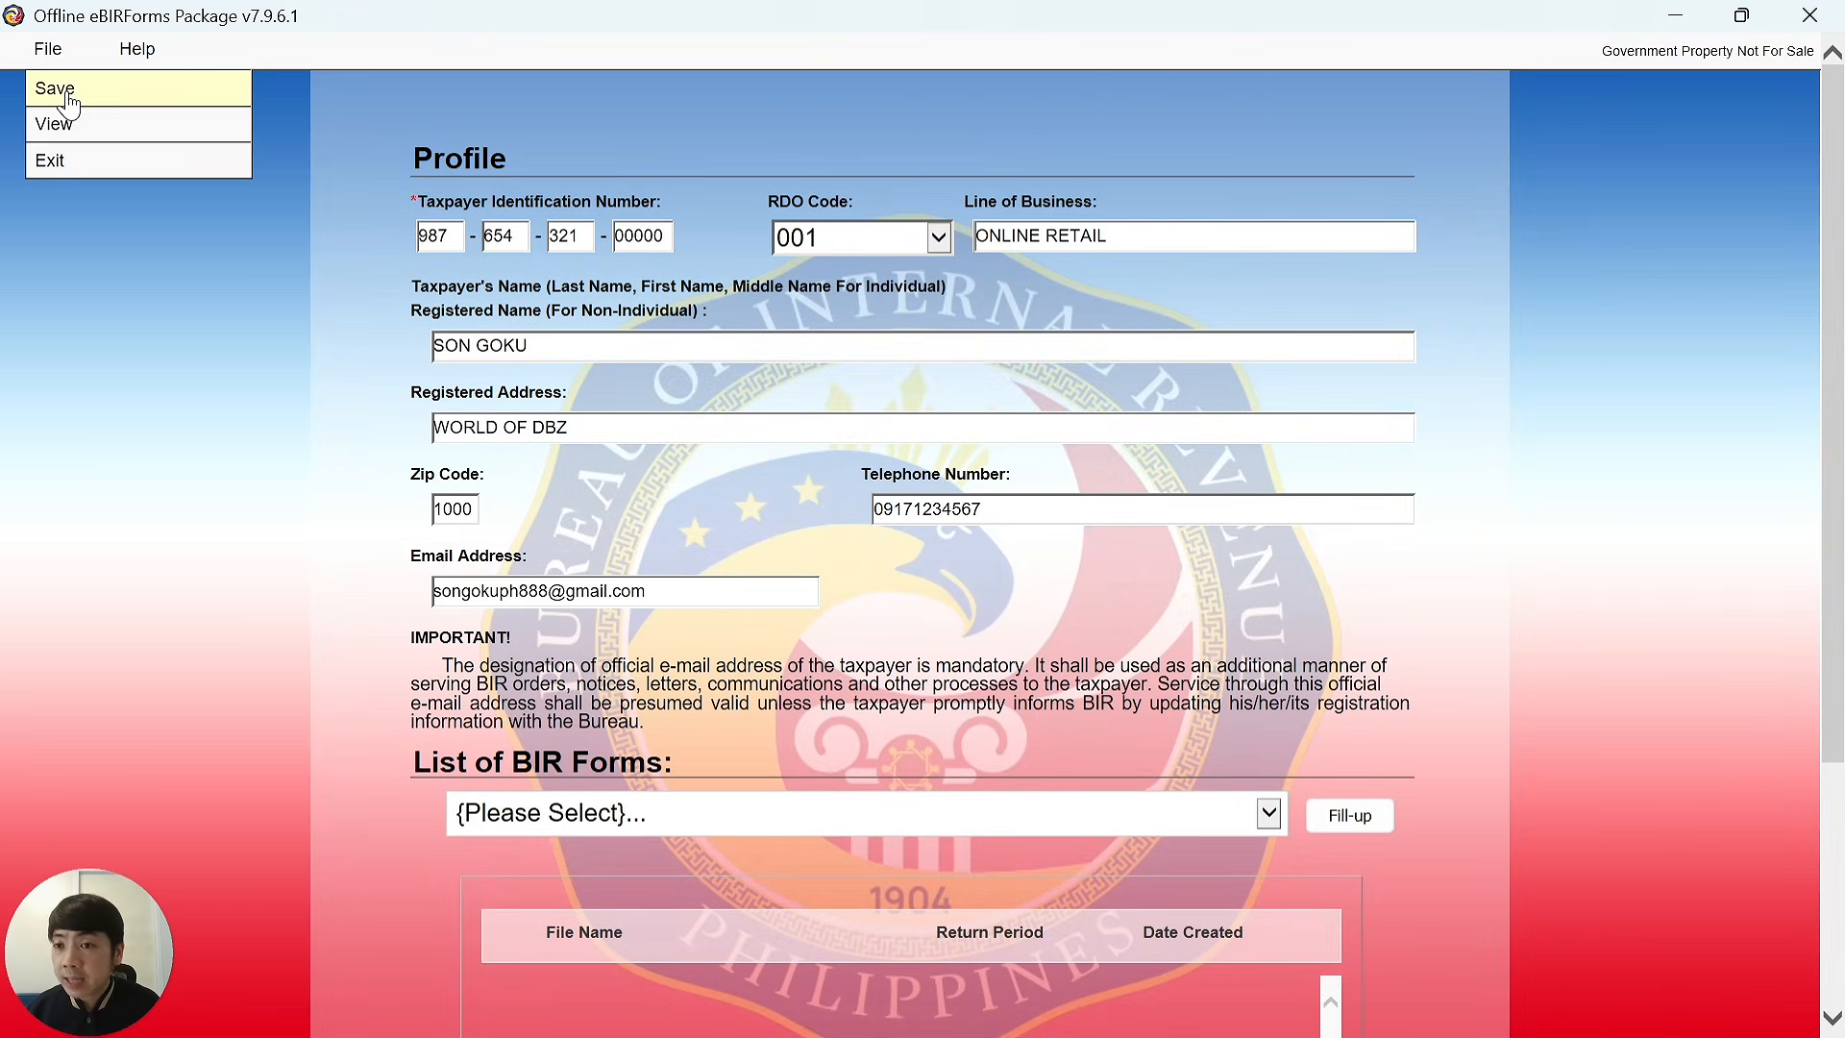
{"action": "left_click", "coordinate": [58, 87]}
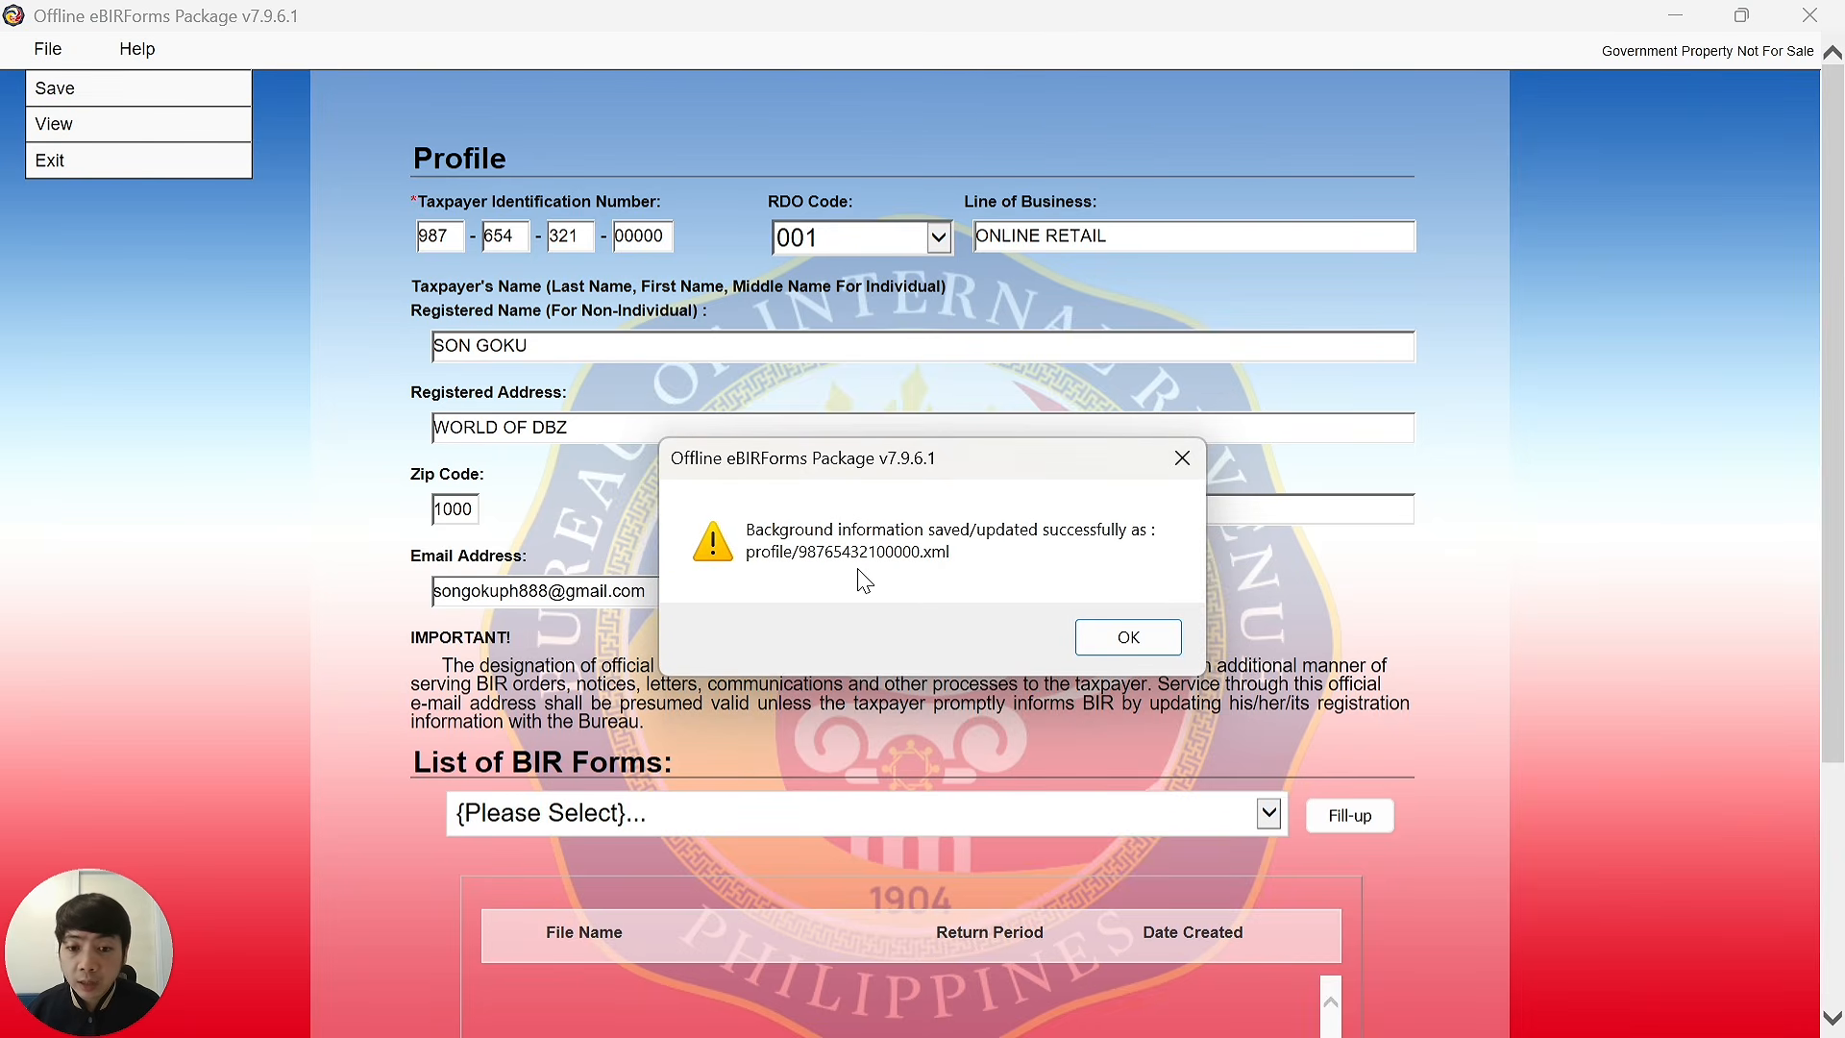
{"action": "left_click", "coordinate": [1126, 637]}
{"action": "scroll", "coordinate": [1122, 621], "scroll_direction": "down", "scroll_amount": 3}
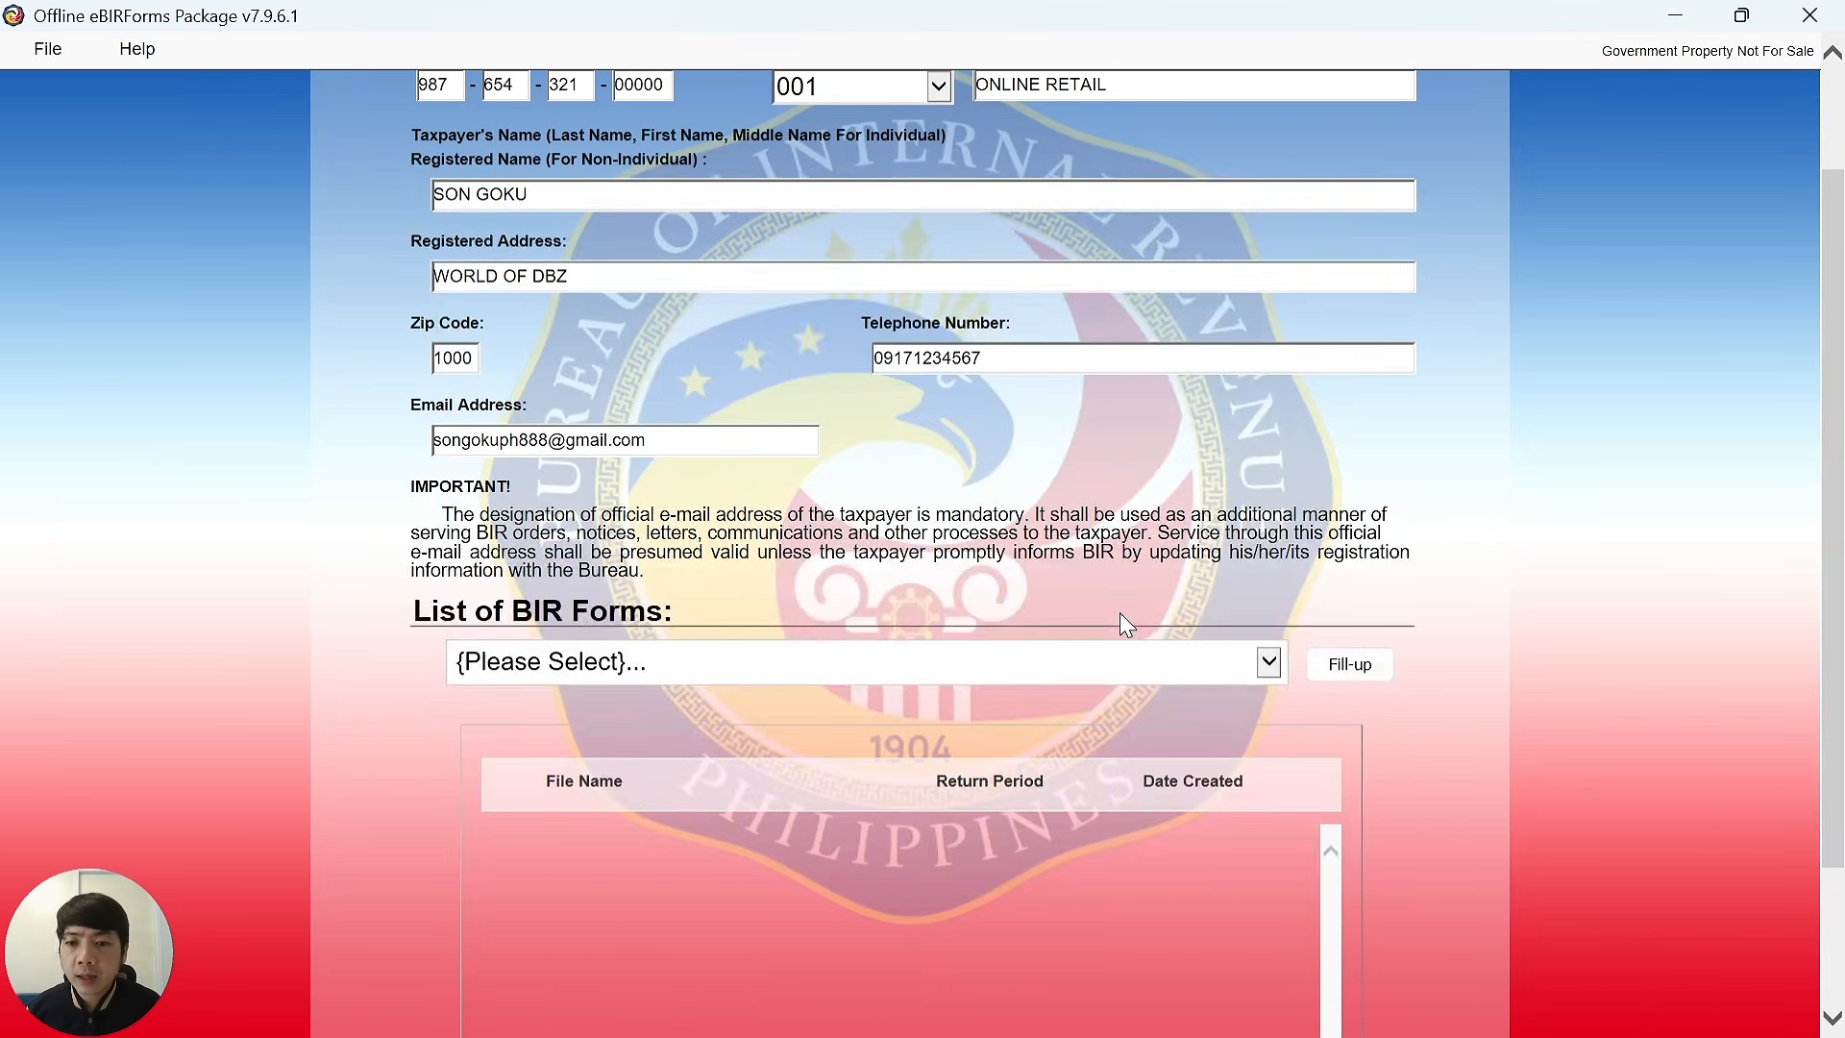
Choose BIR Form 1701Qv2018 from the forms list and start Fill-up.
{"action": "left_click", "coordinate": [954, 662]}
{"action": "scroll", "coordinate": [317, 480], "scroll_direction": "down", "scroll_amount": 5}
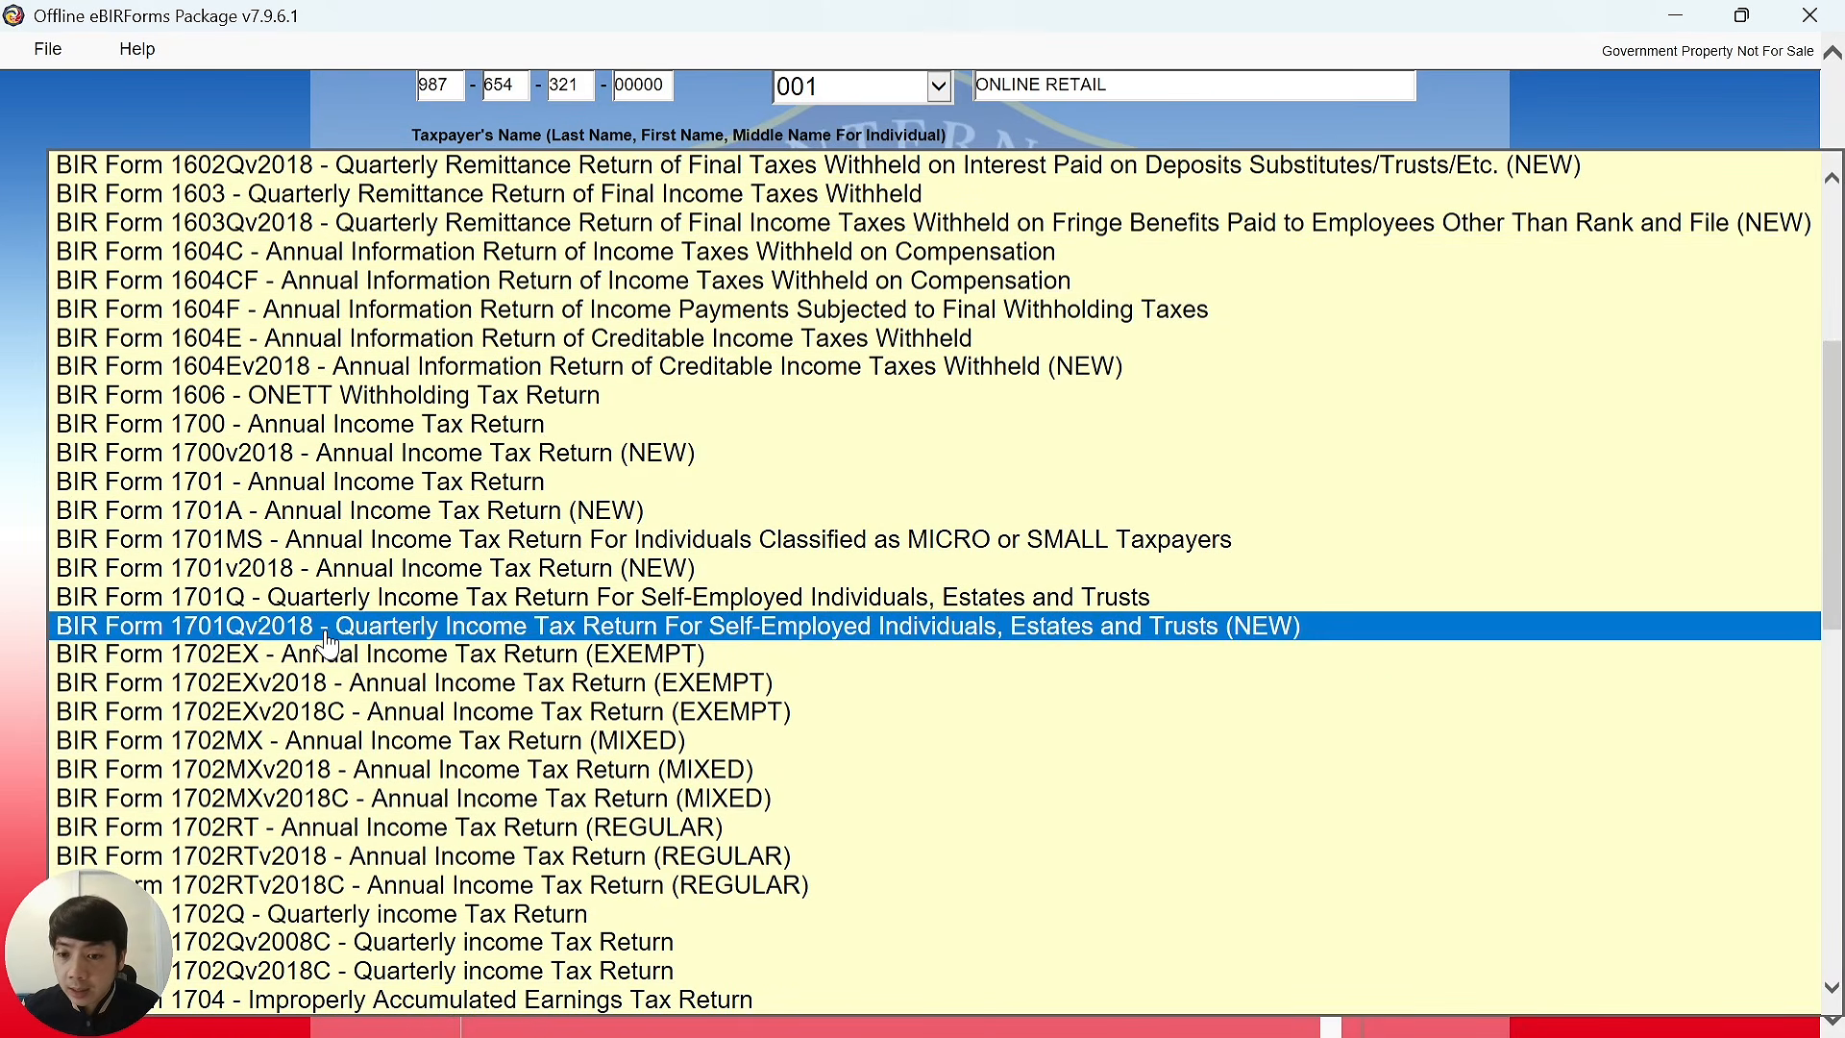
{"action": "left_click", "coordinate": [326, 637]}
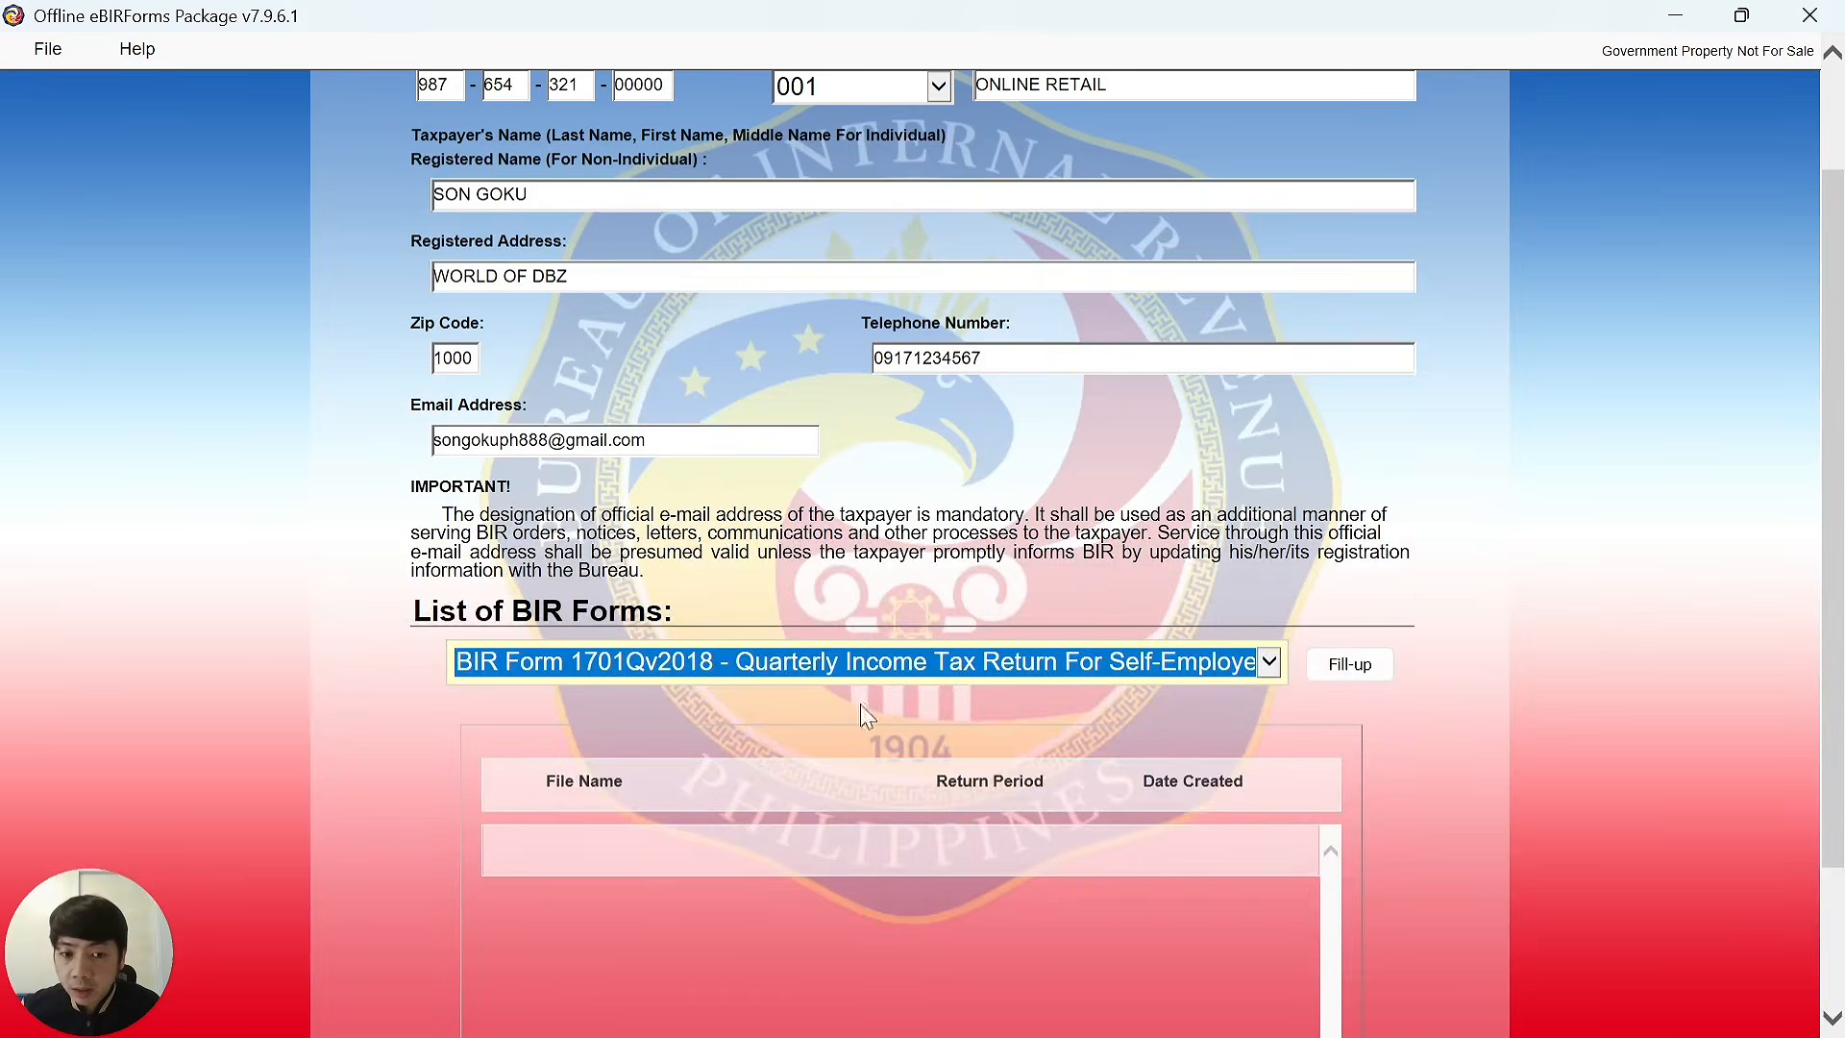
{"action": "left_click", "coordinate": [1351, 670]}
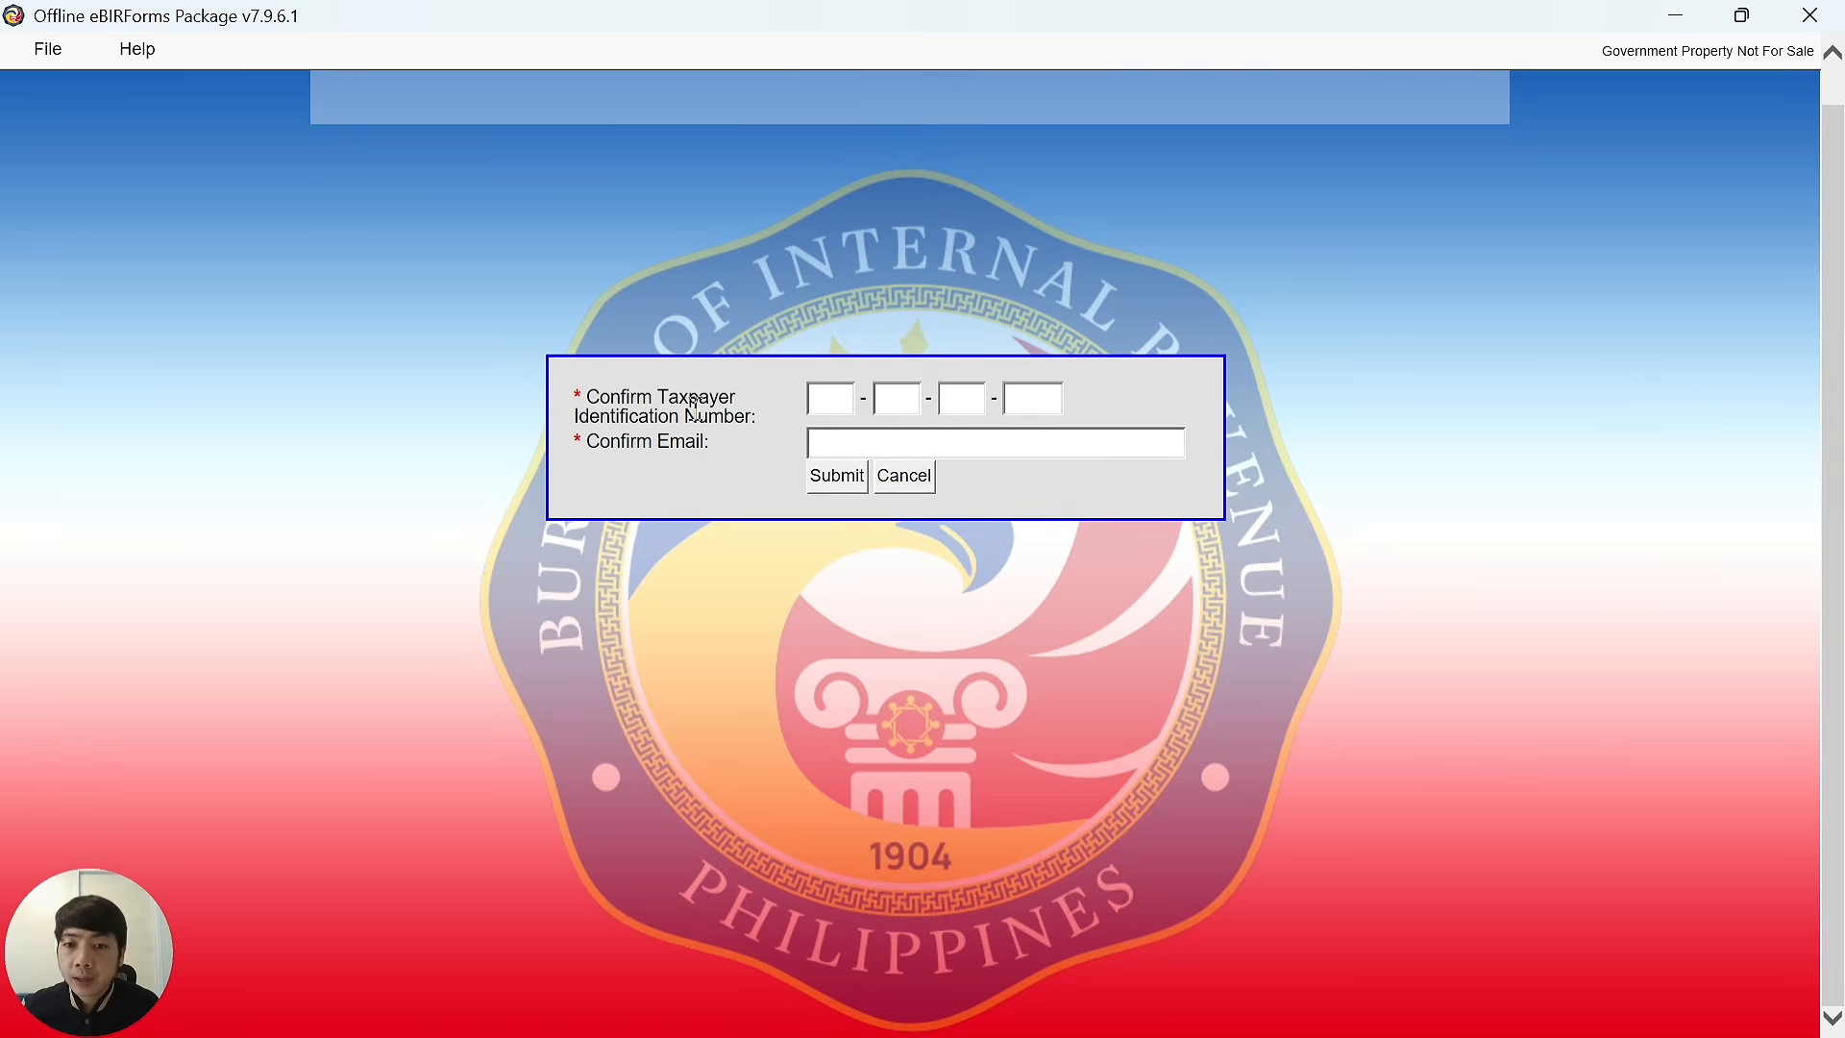
Re-enter the taxpayer's TIN and e-mail address in the confirmation box and submit.
{"action": "left_click", "coordinate": [815, 398]}
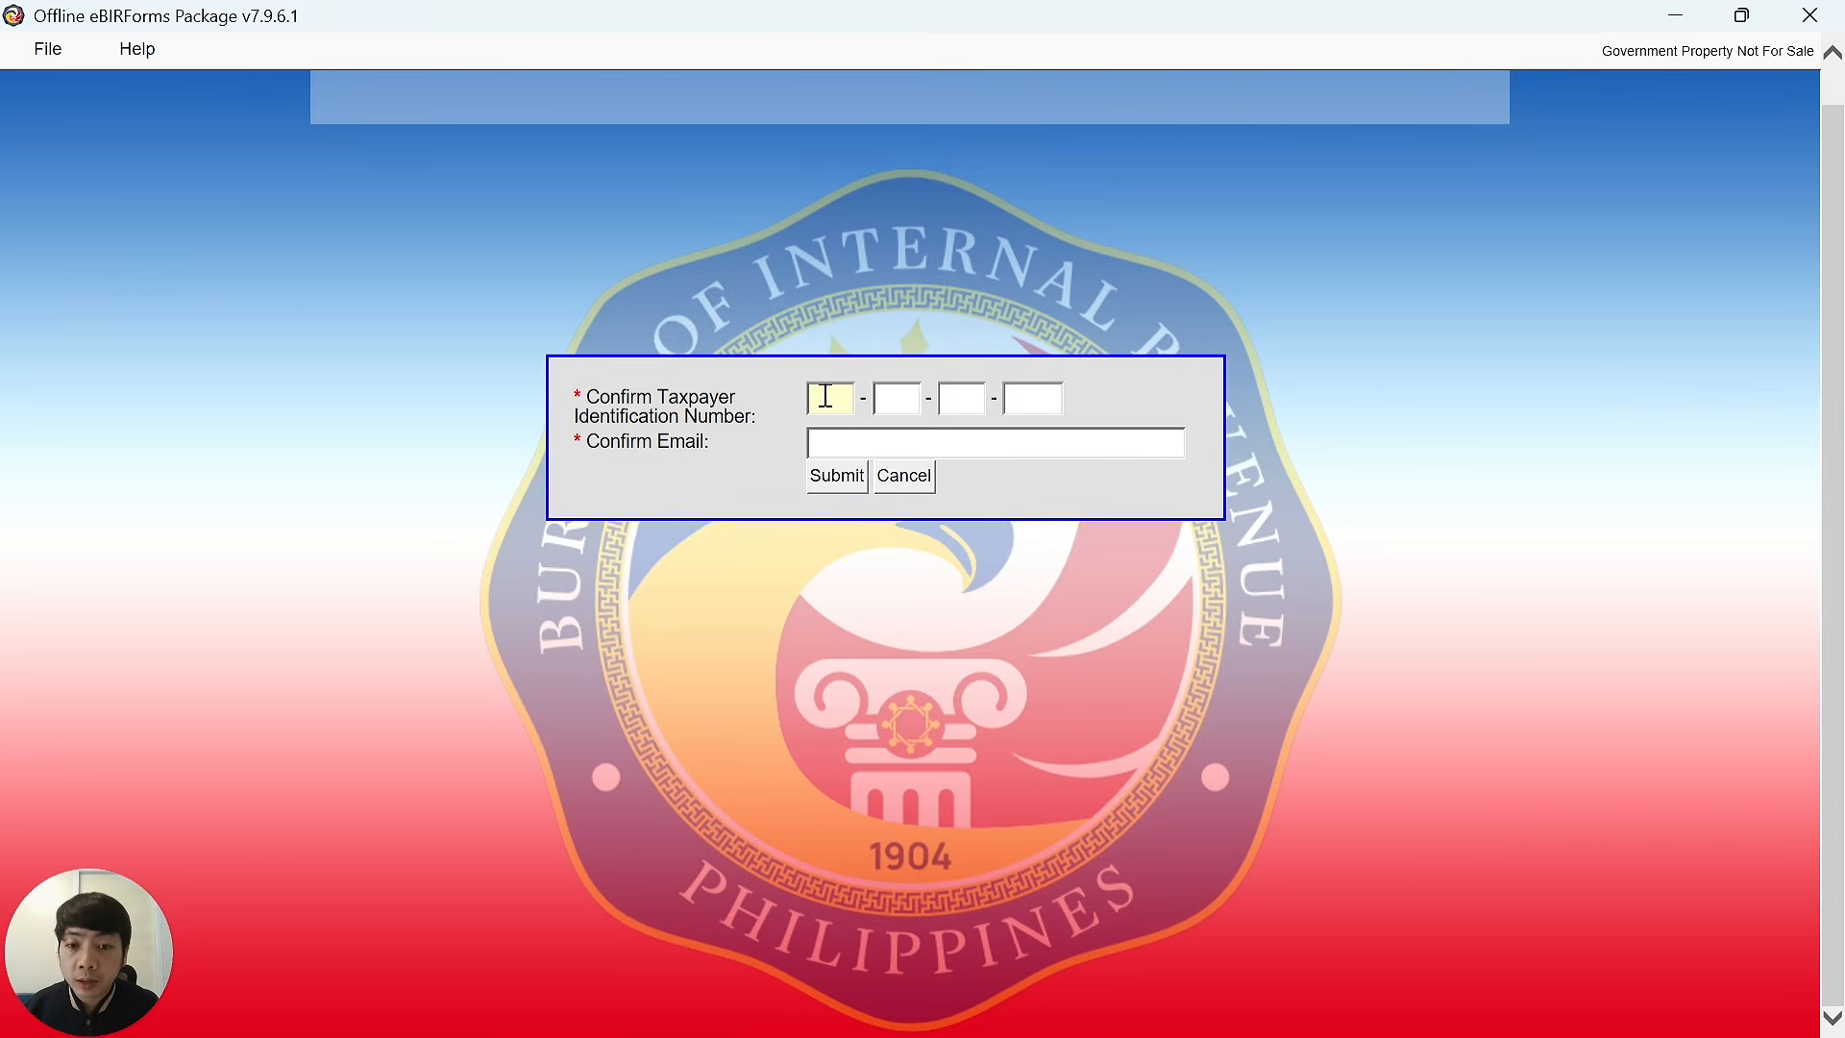
{"action": "type", "text": "987"}
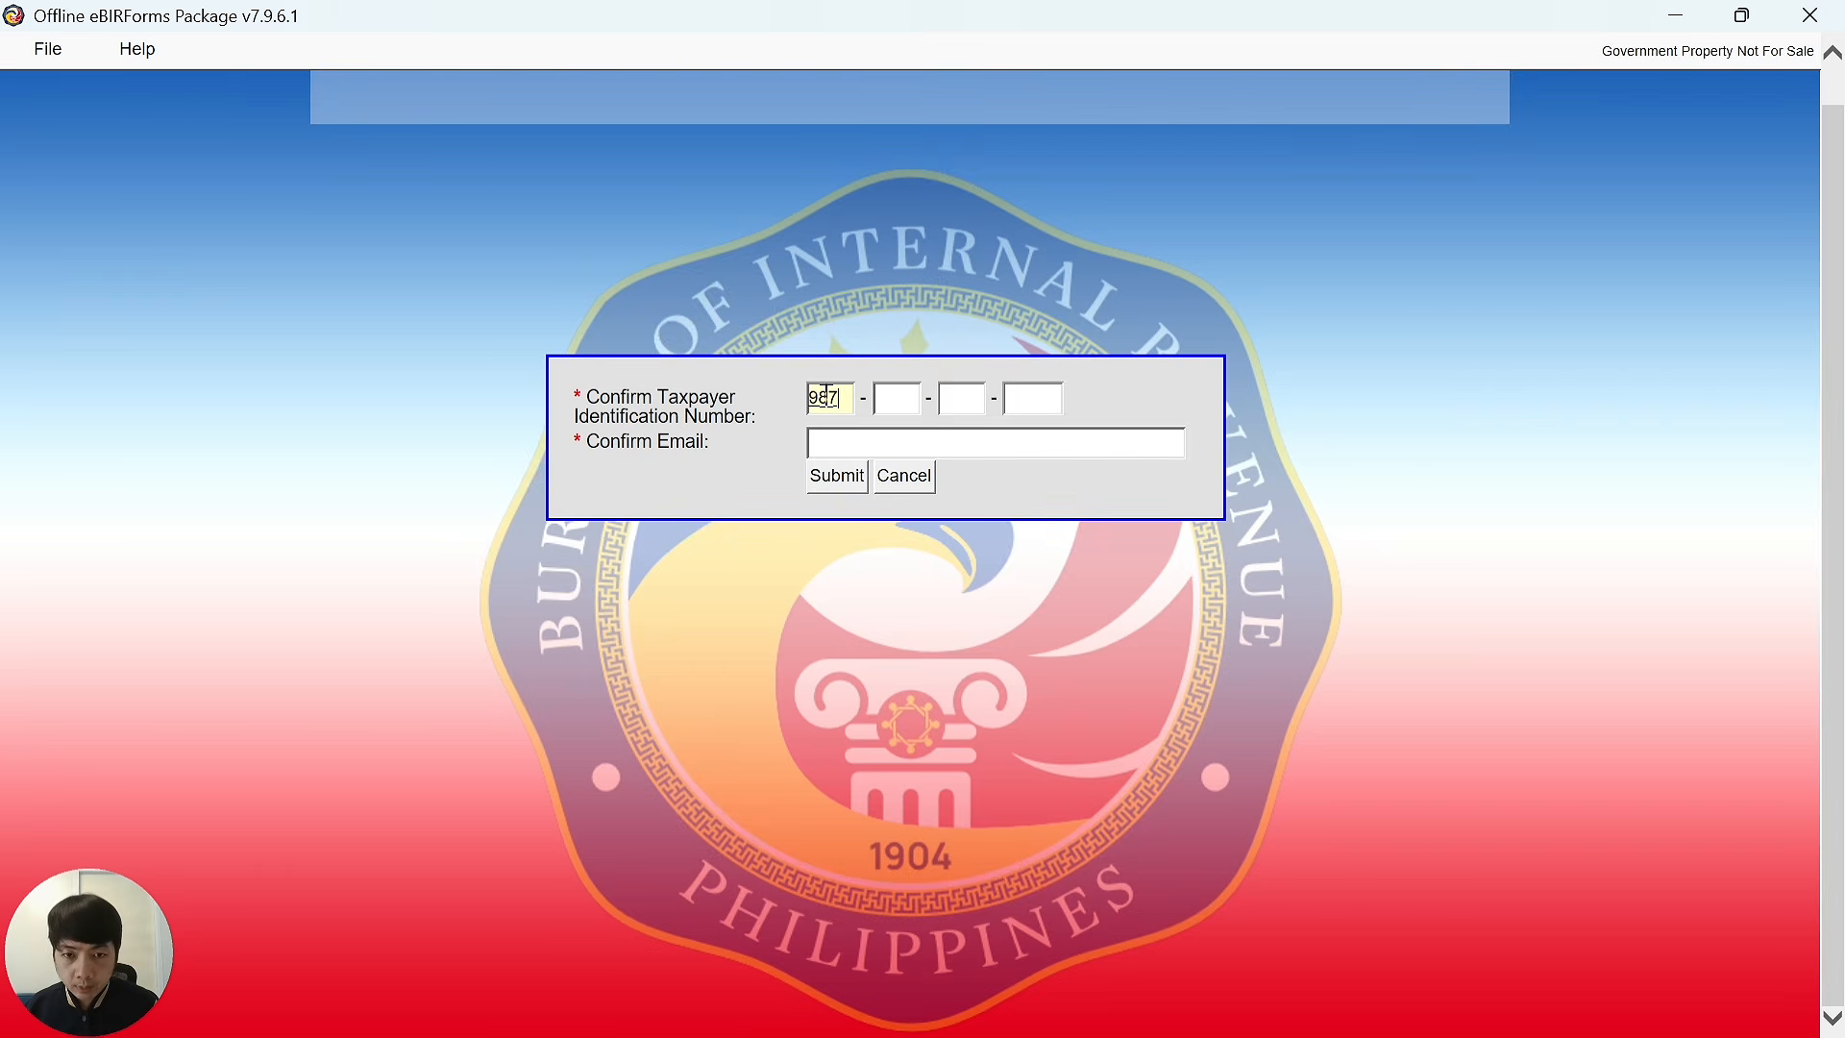
{"action": "type", "text": " - 654 - "}
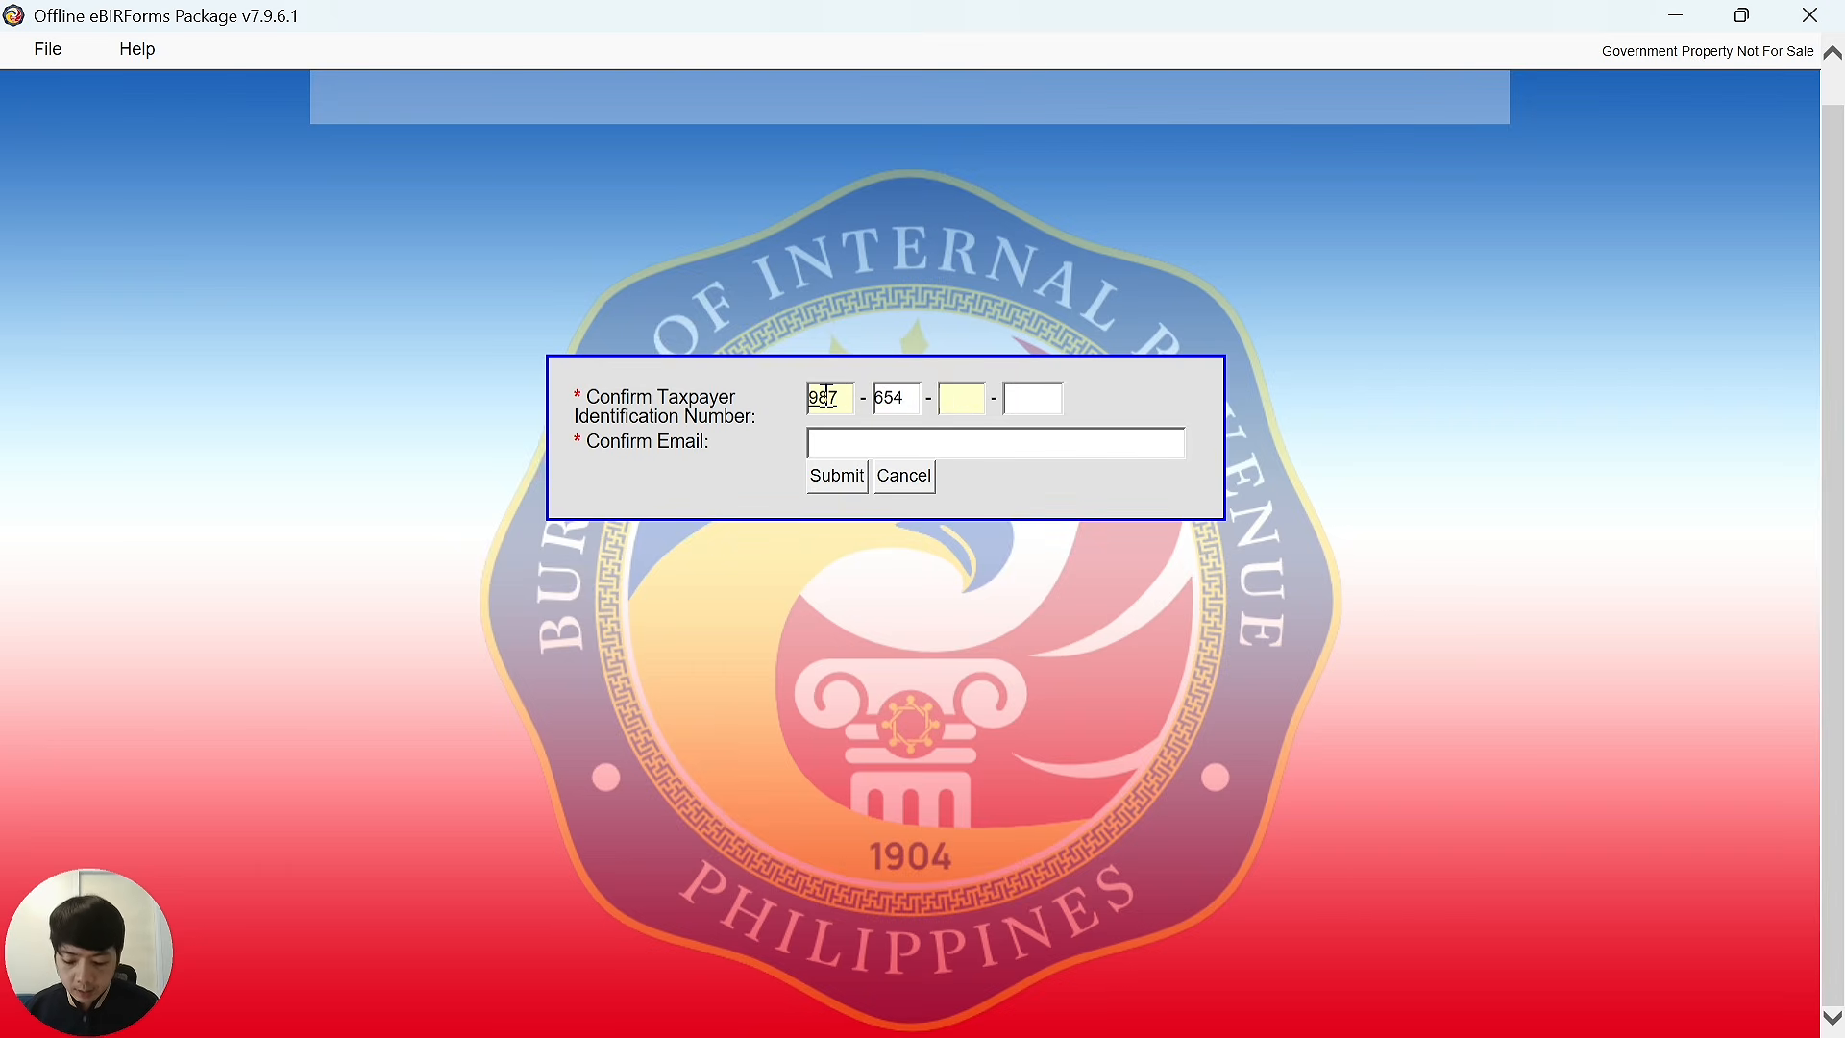
{"action": "type", "text": "321 - 00000"}
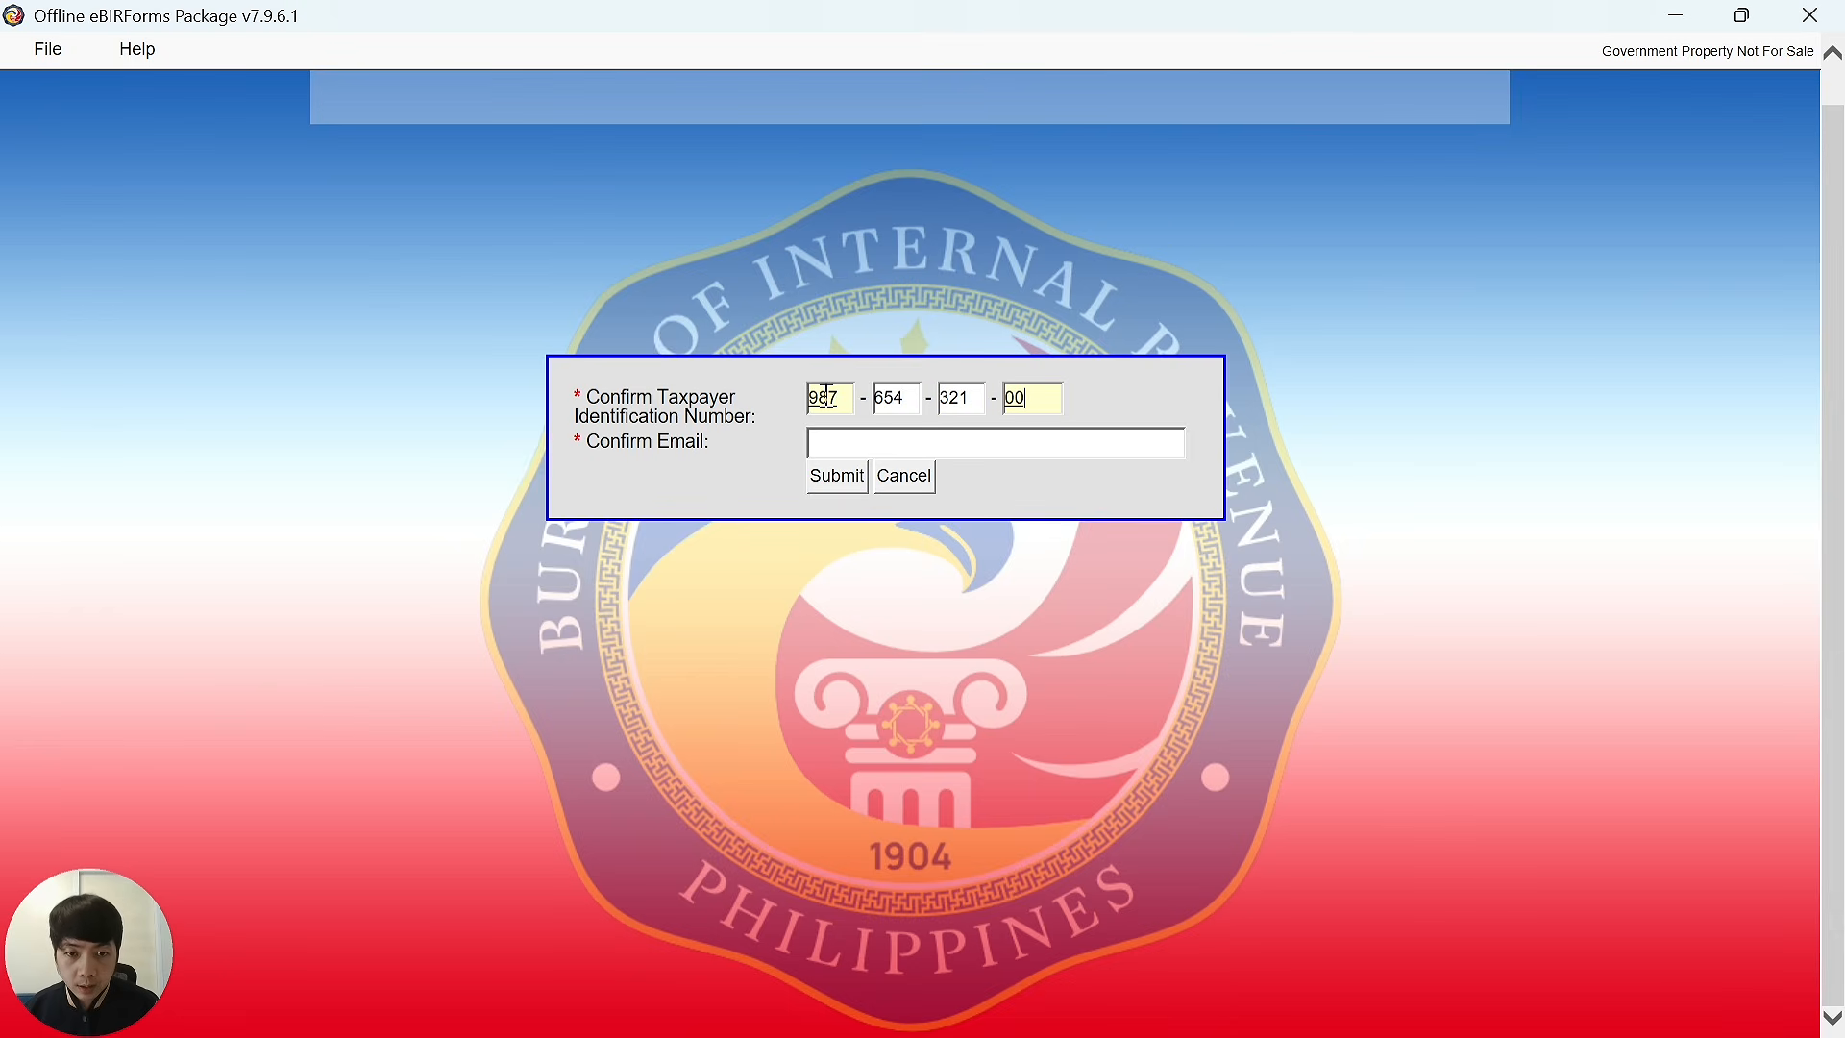
{"action": "left_click", "coordinate": [862, 440]}
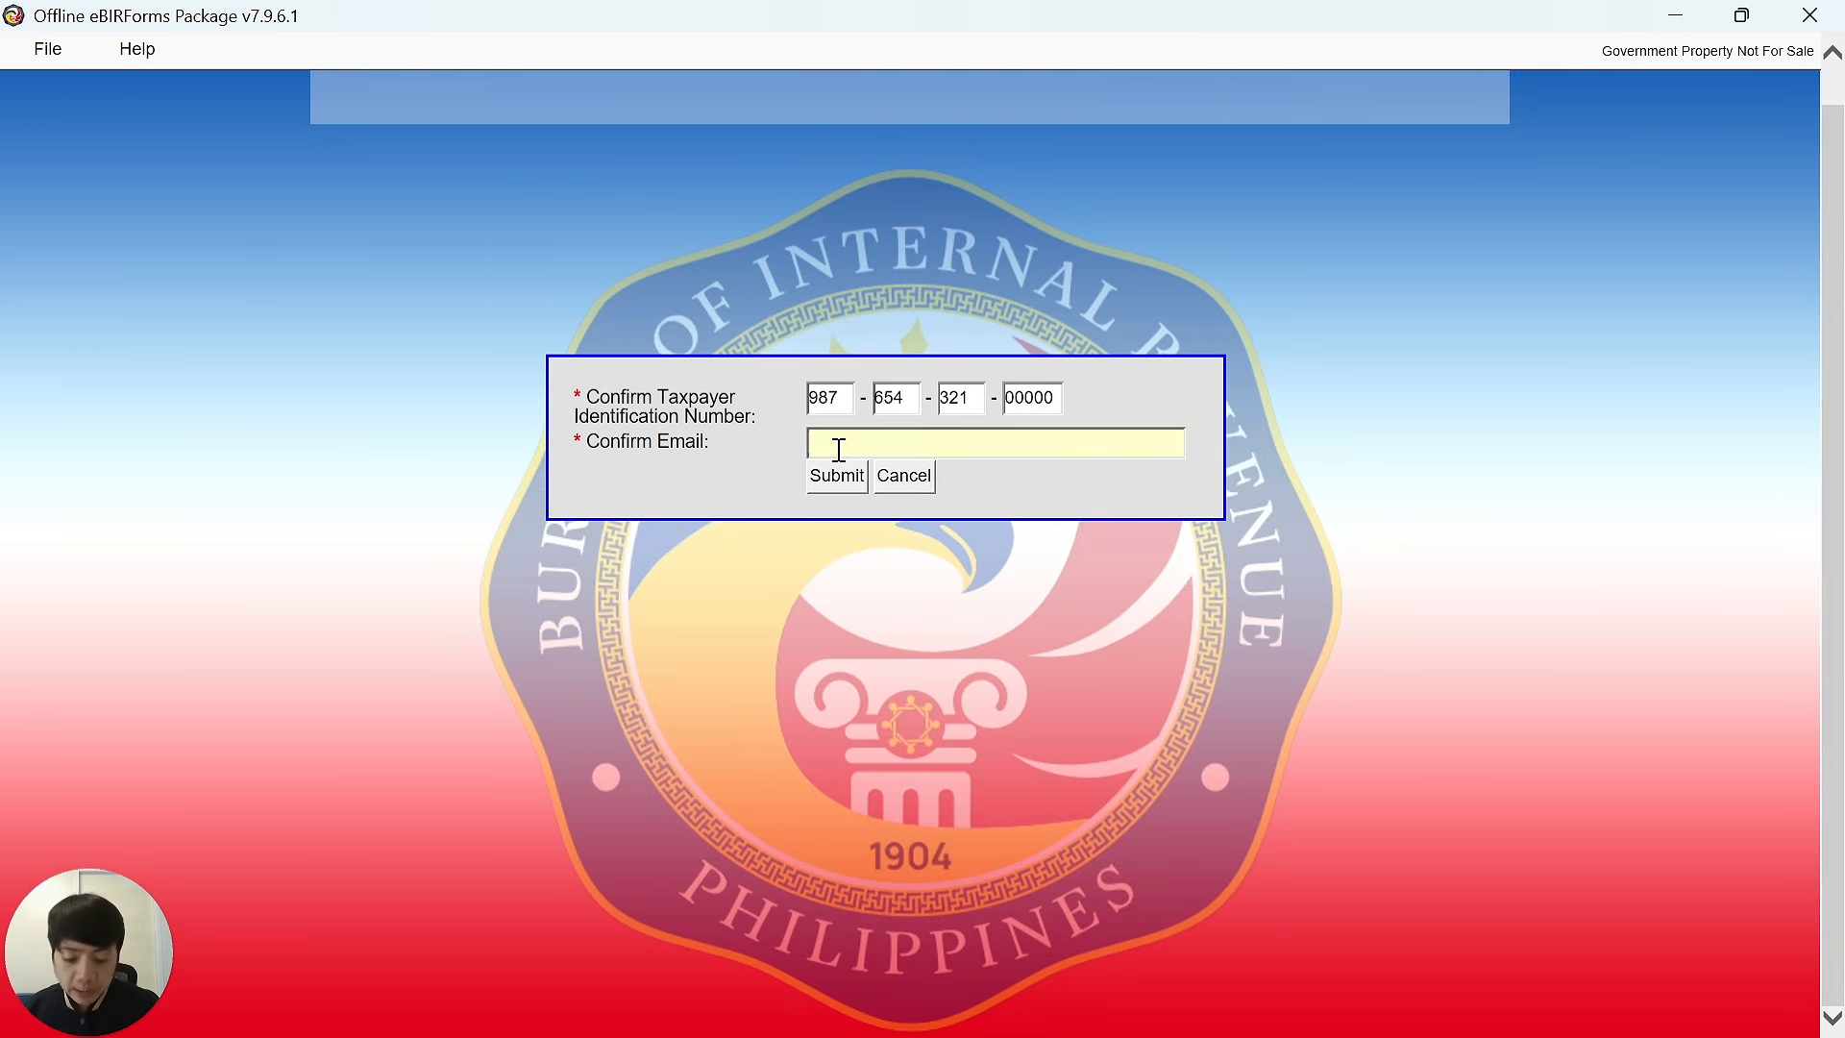
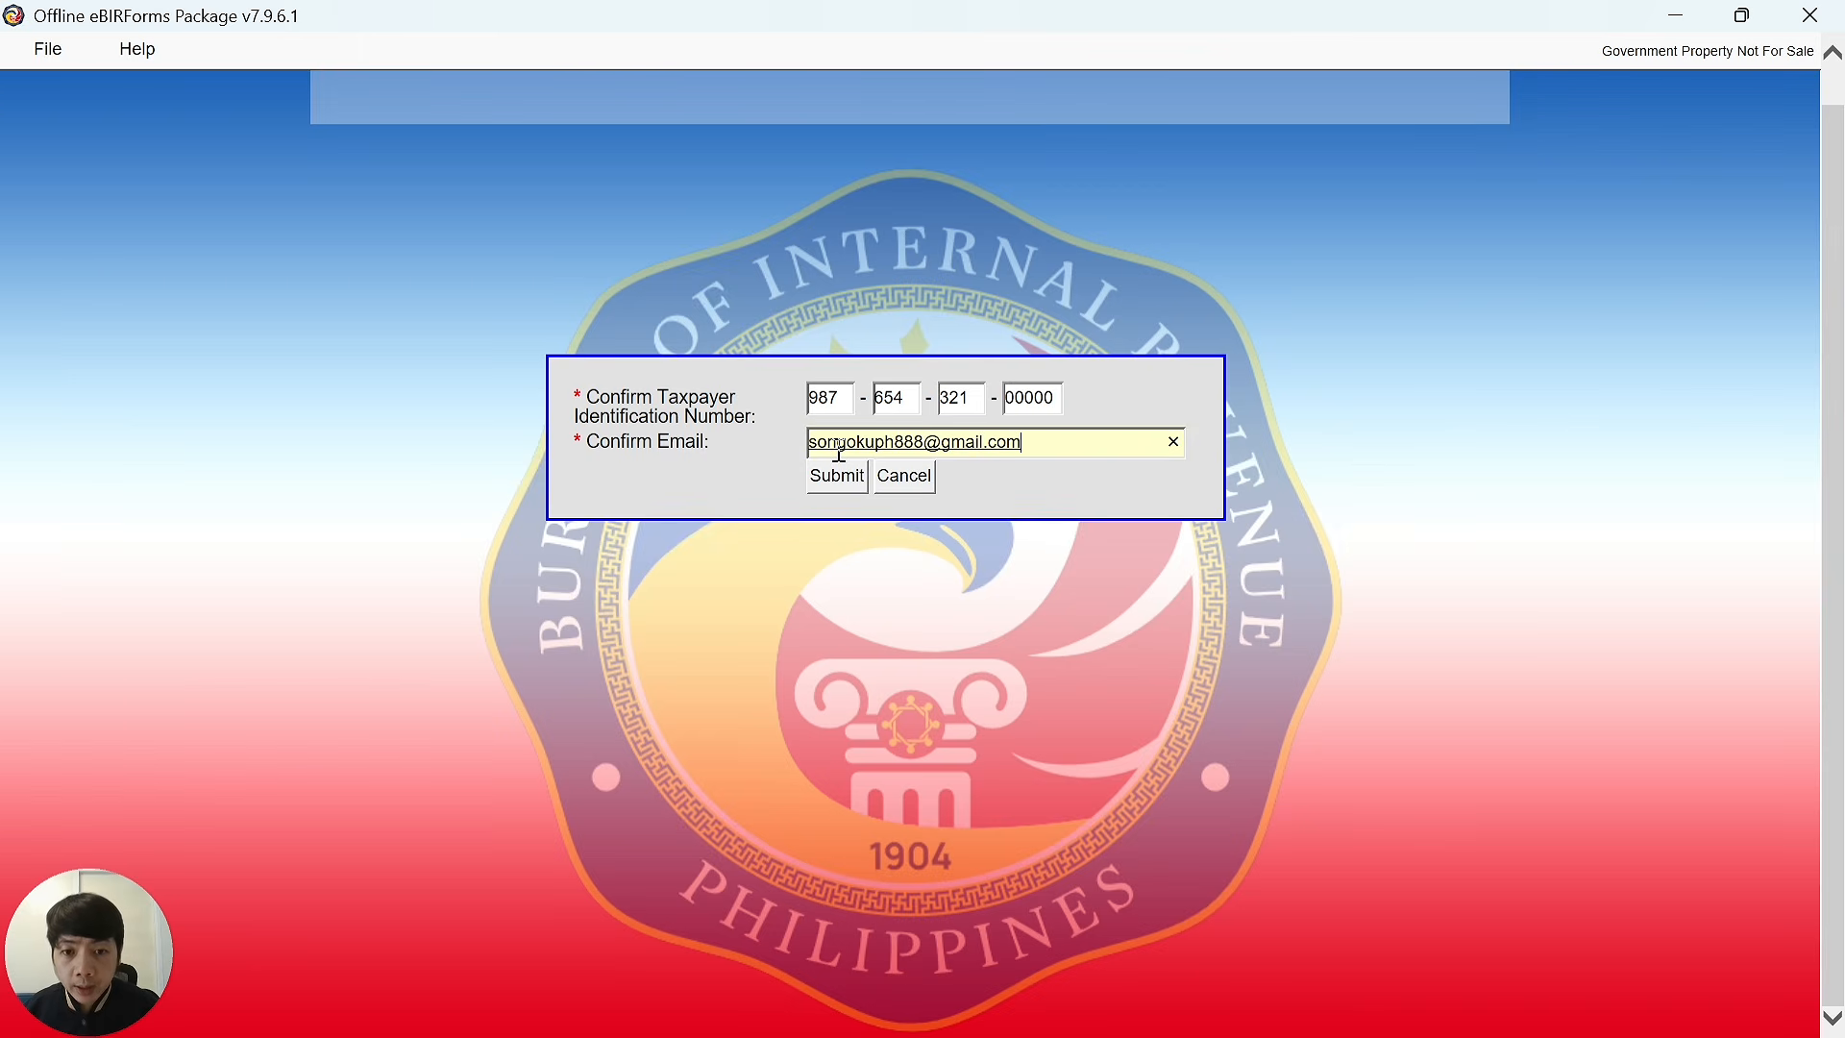
{"action": "left_click", "coordinate": [805, 401]}
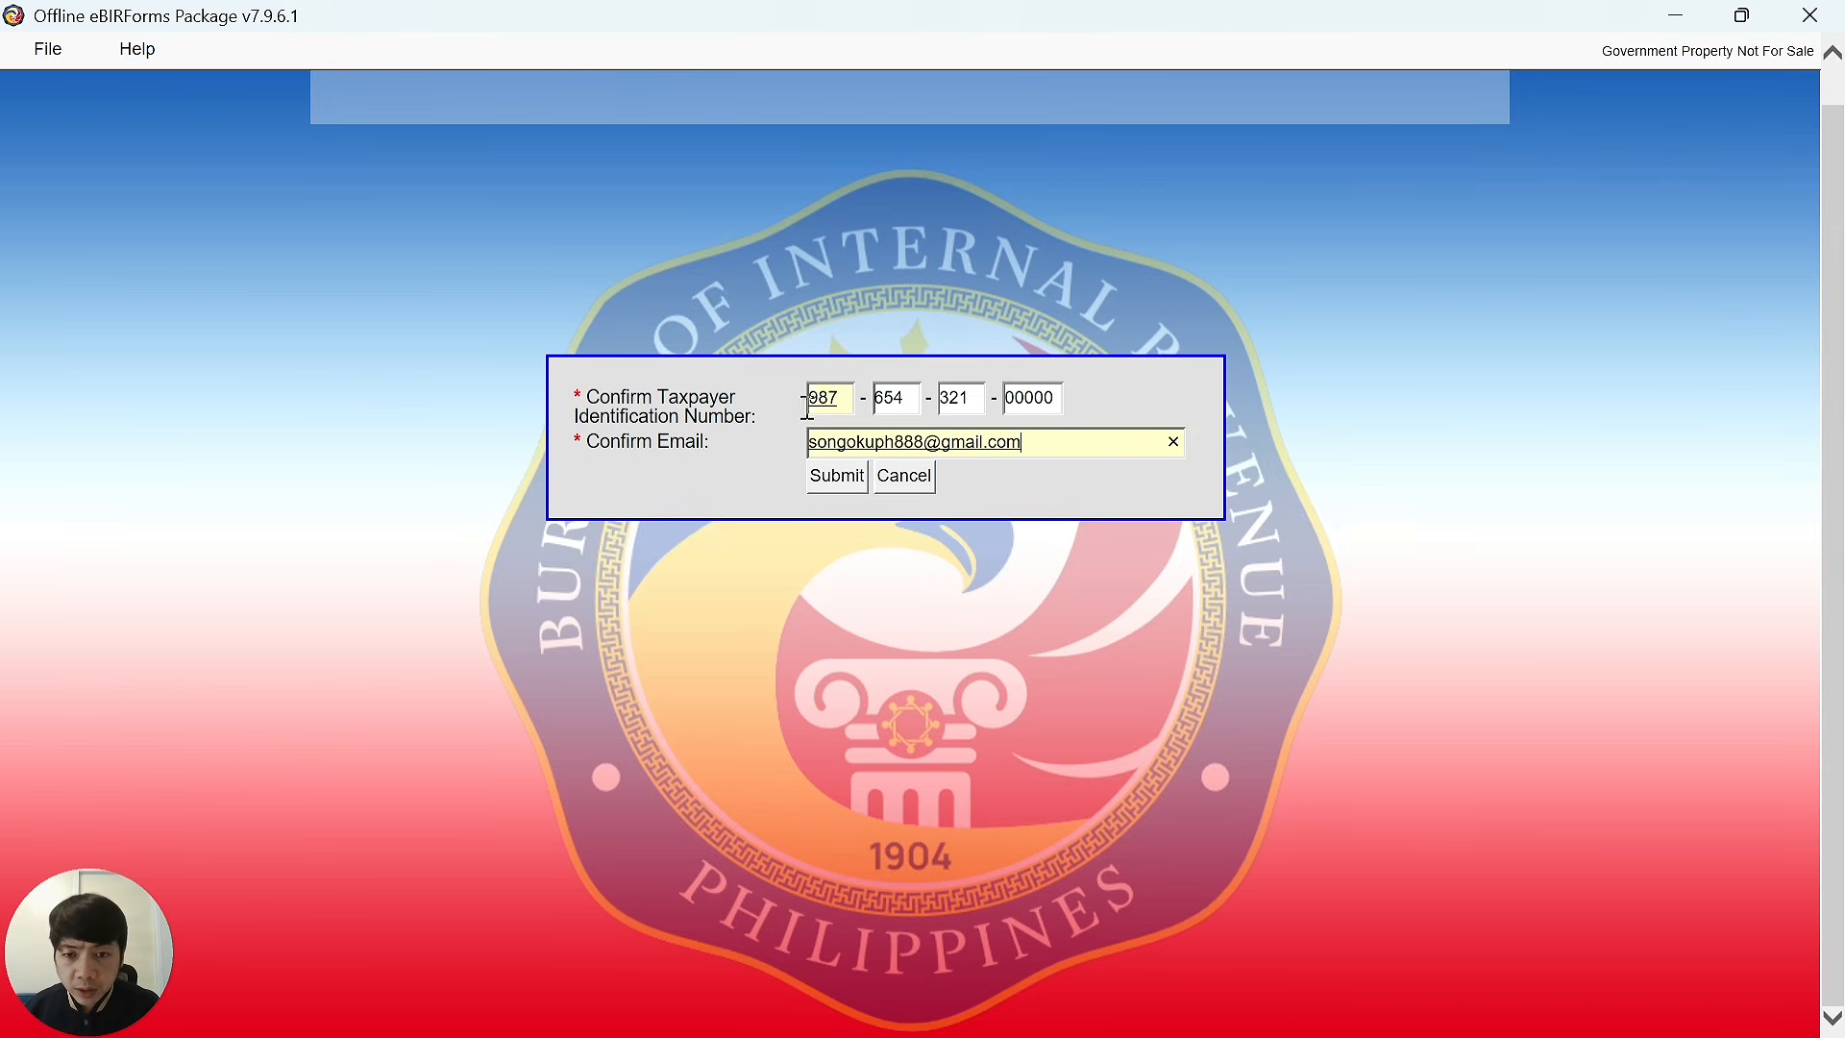
{"action": "left_click", "coordinate": [834, 486]}
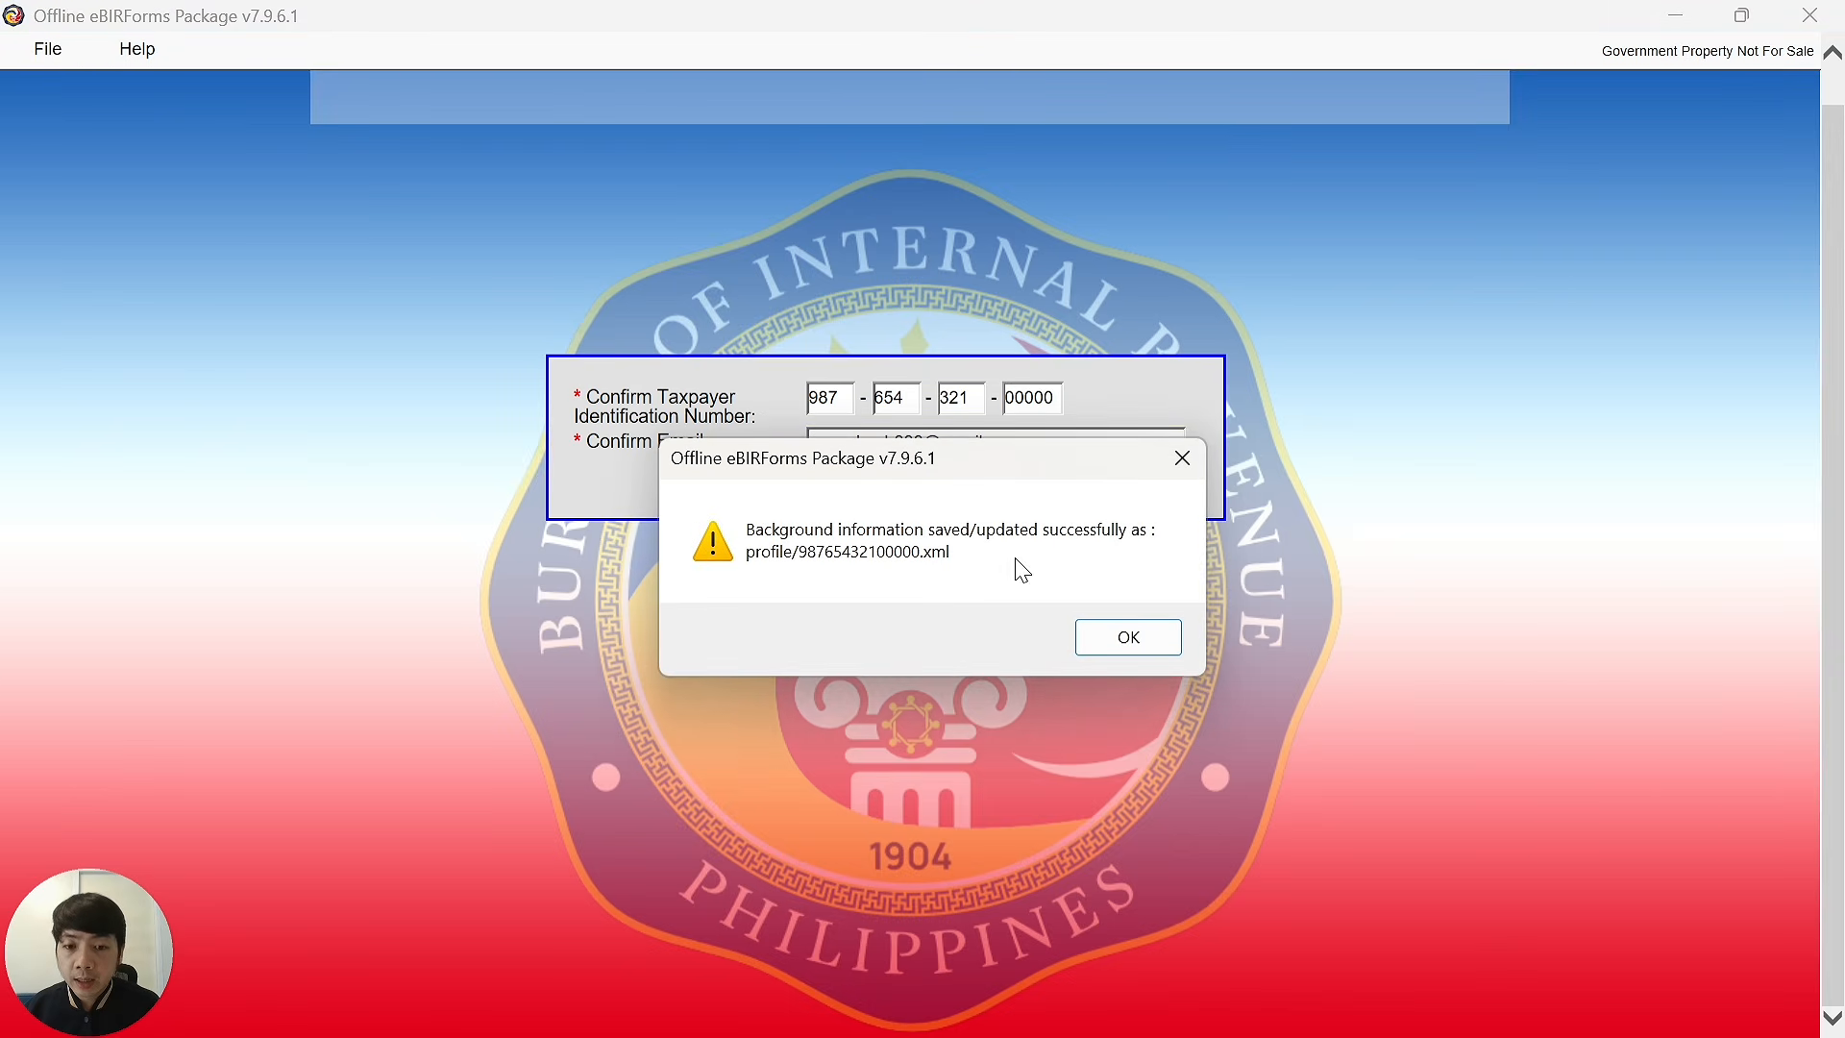
Dismiss the save message and load the 1701Qv2018 form for 2026 with prefilled profile details.
{"action": "left_click", "coordinate": [1127, 639]}
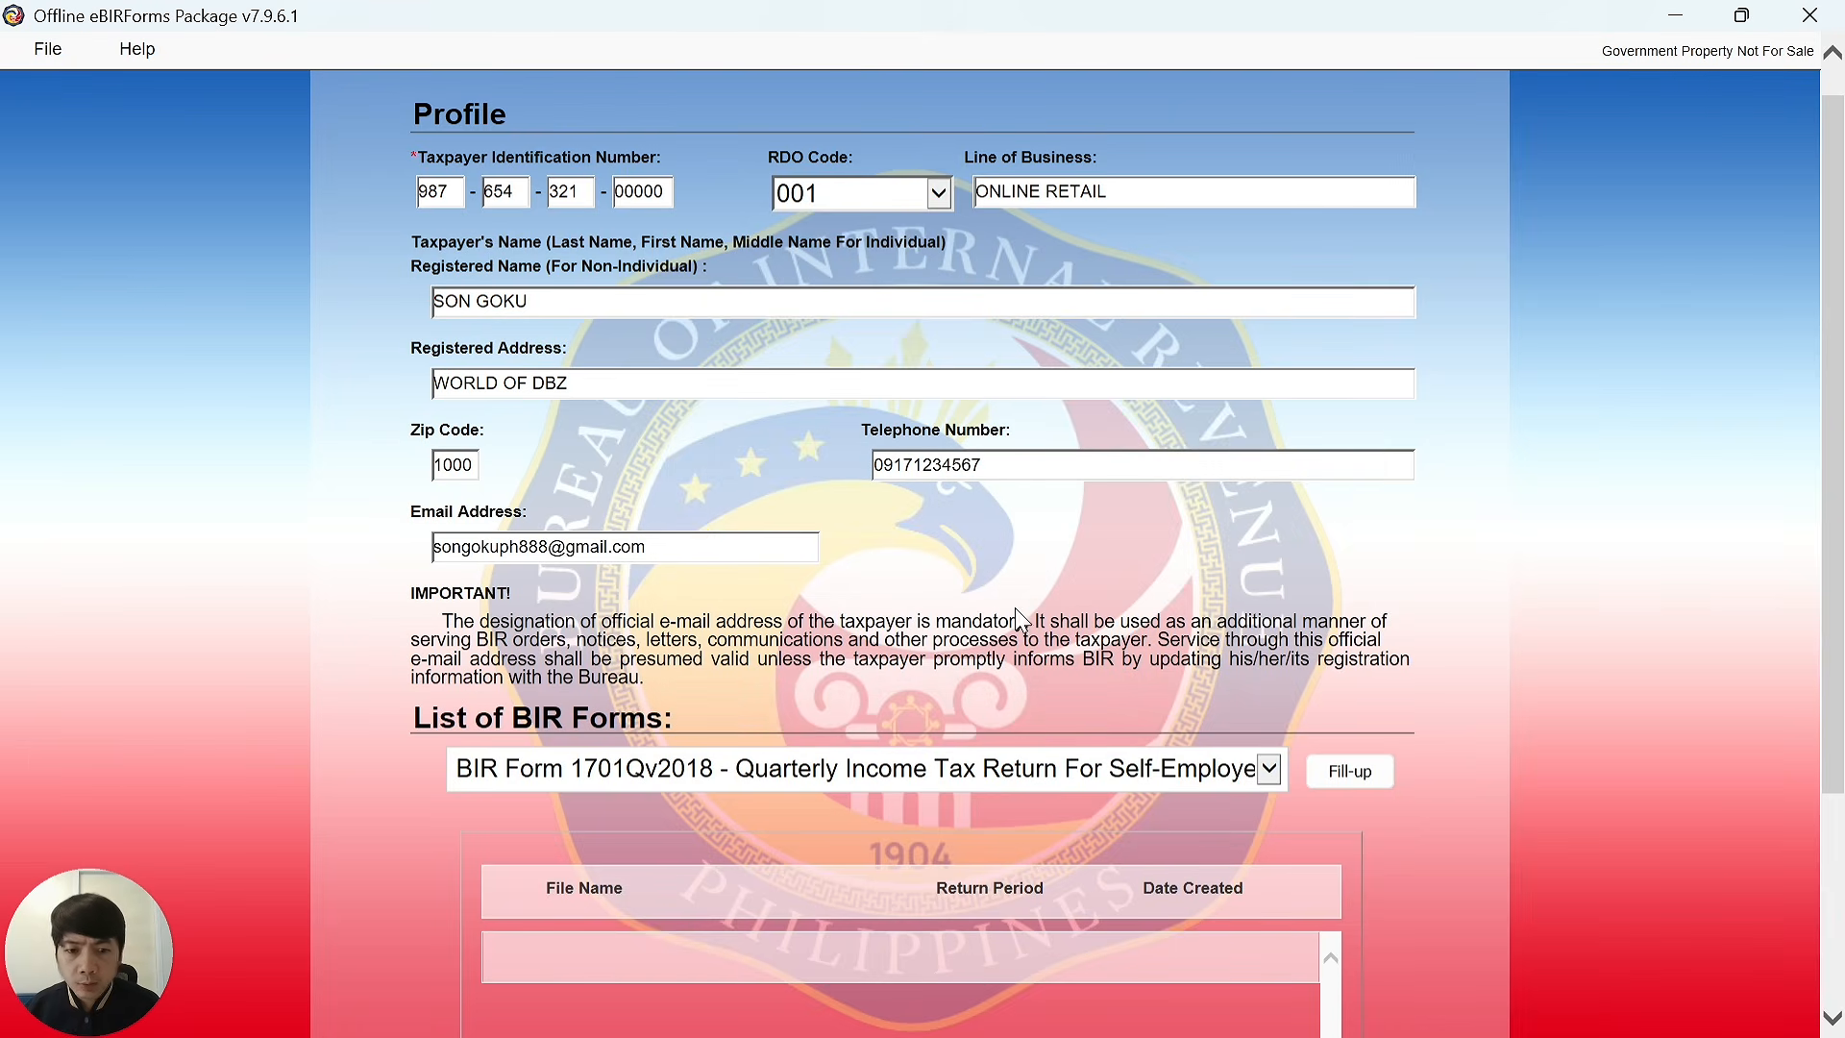
{"action": "left_click", "coordinate": [1349, 774]}
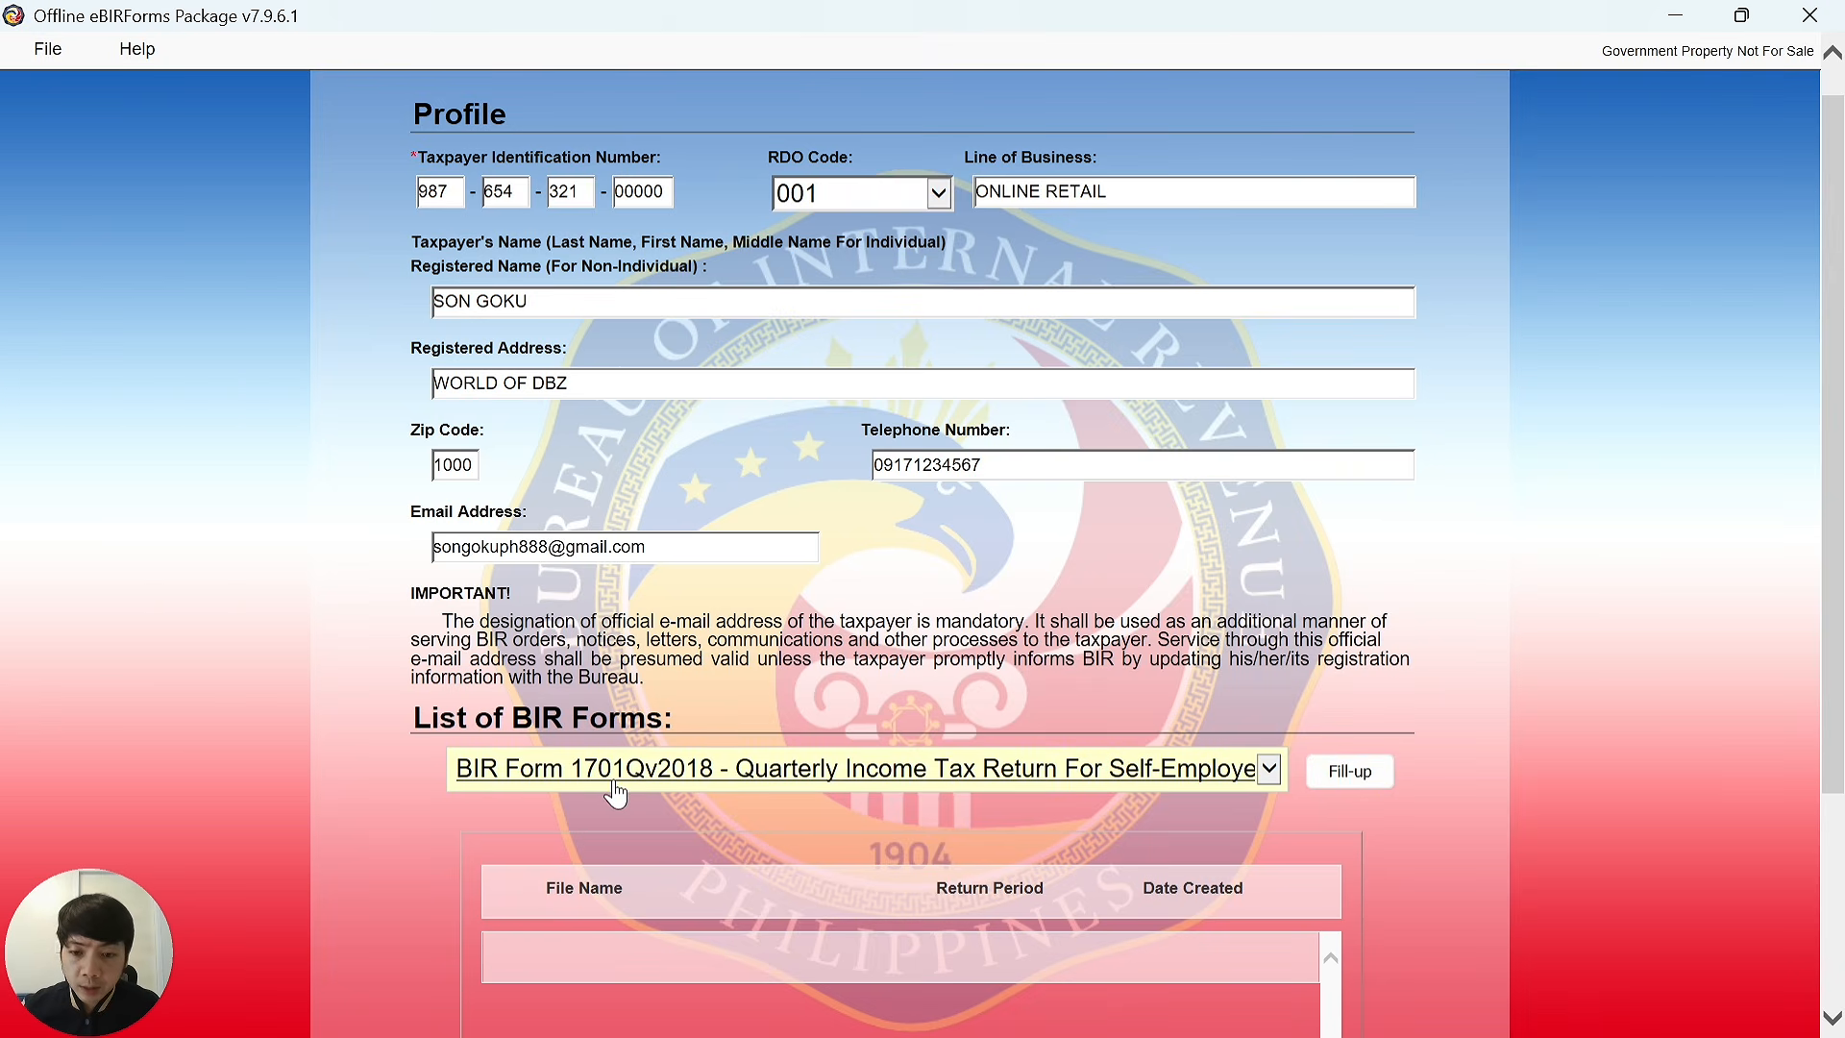
{"action": "left_click", "coordinate": [1355, 780]}
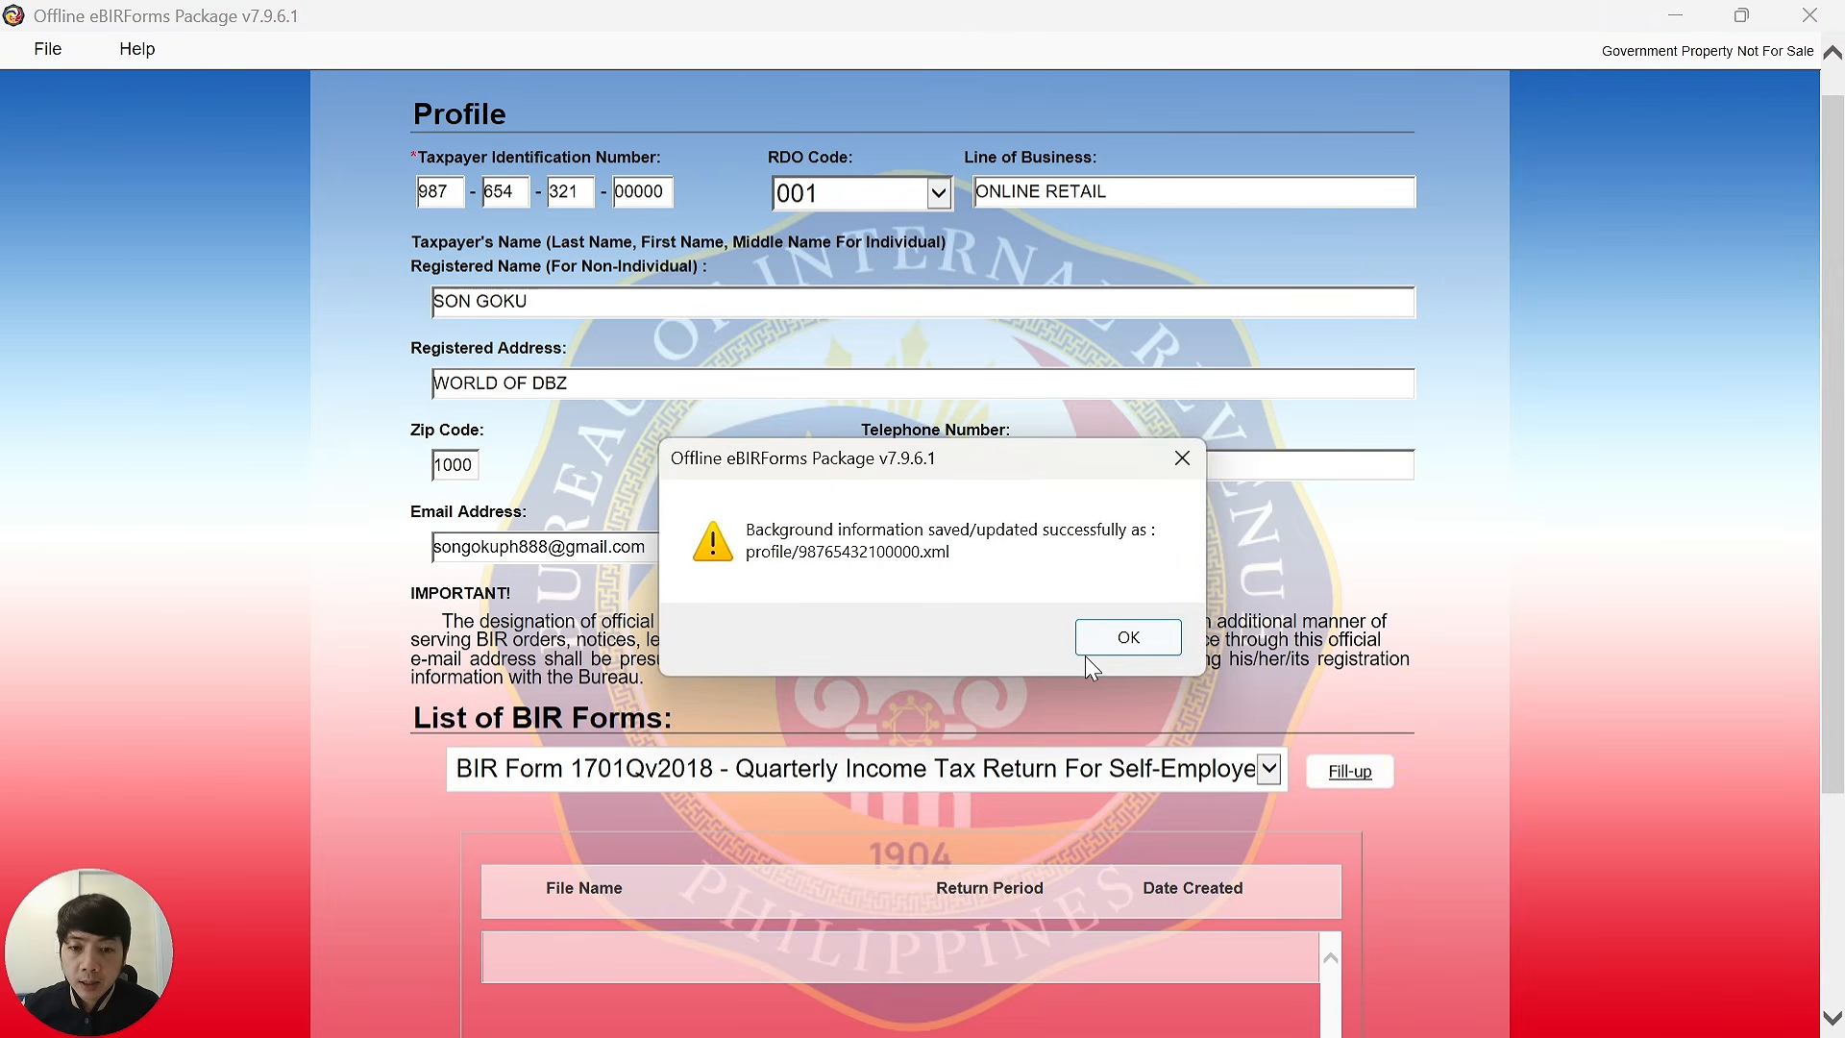
{"action": "left_click", "coordinate": [1095, 638]}
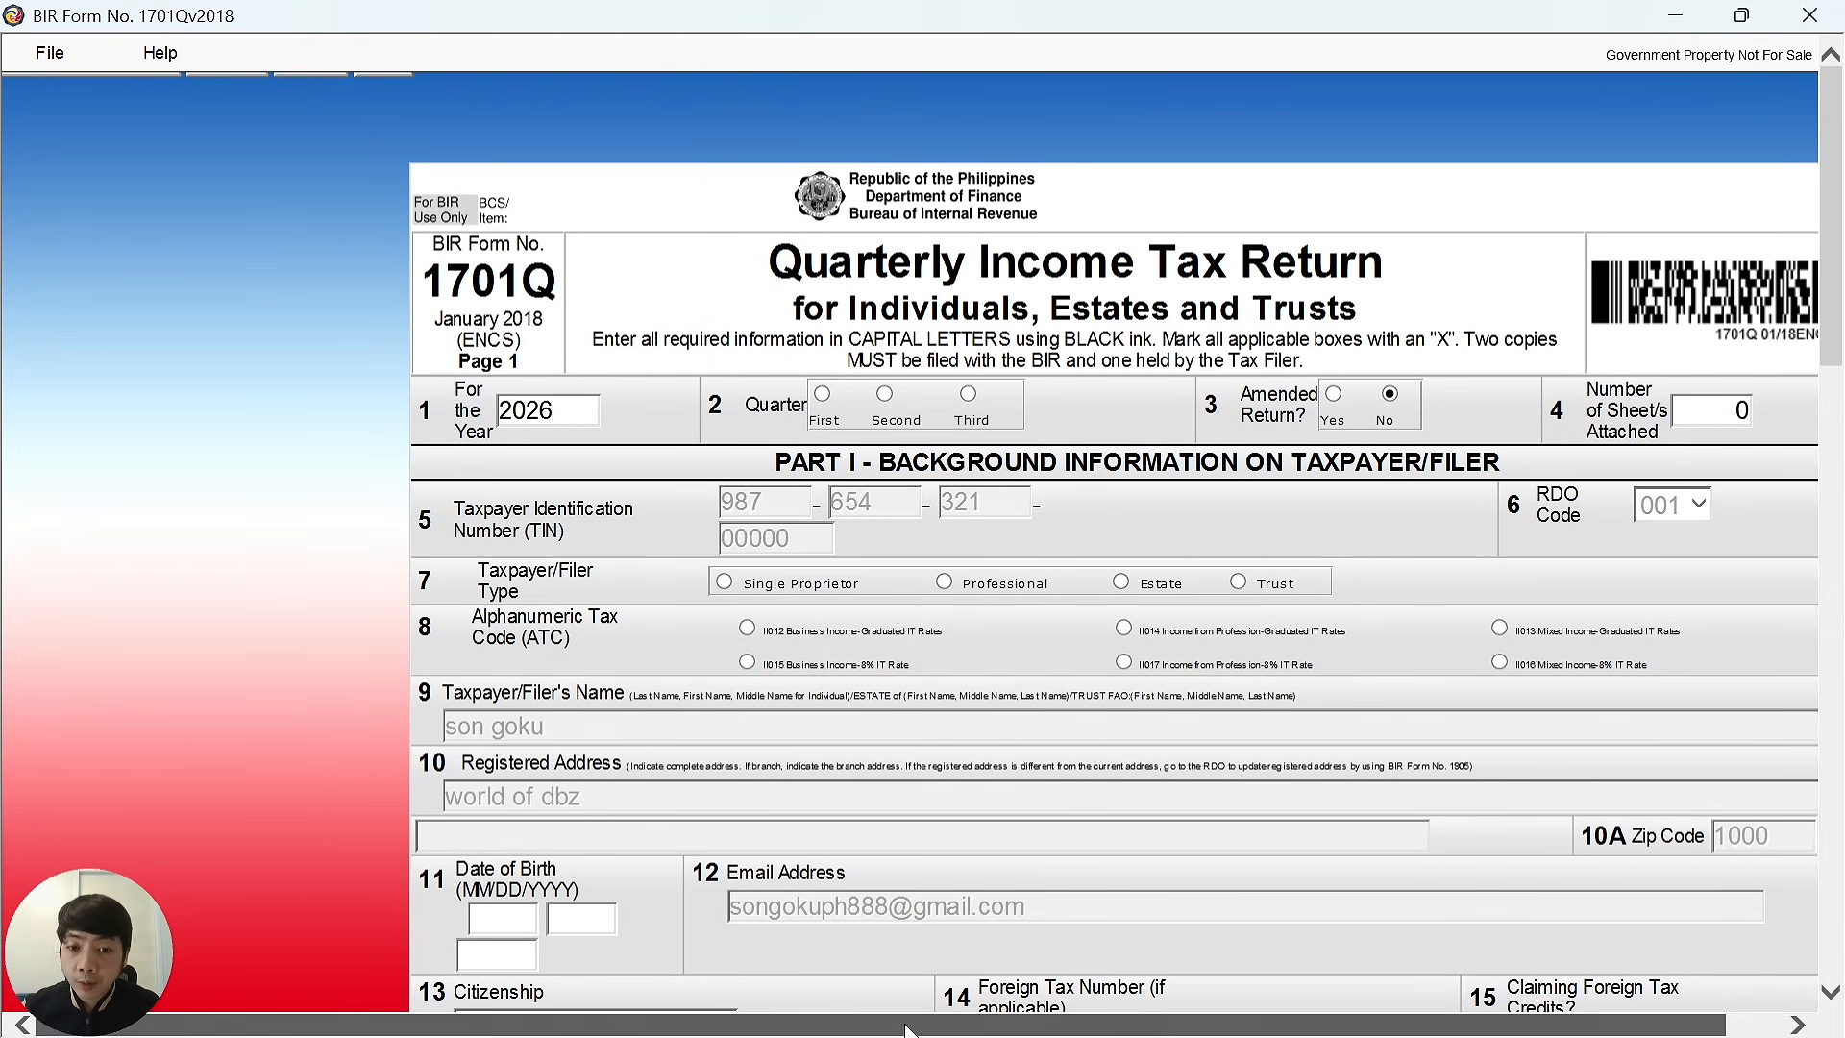
Select Second under Quarter in item 2 and scroll through the return to review it.
{"action": "left_click_drag", "start_coordinate": [906, 1028], "coordinate": [1122, 1032]}
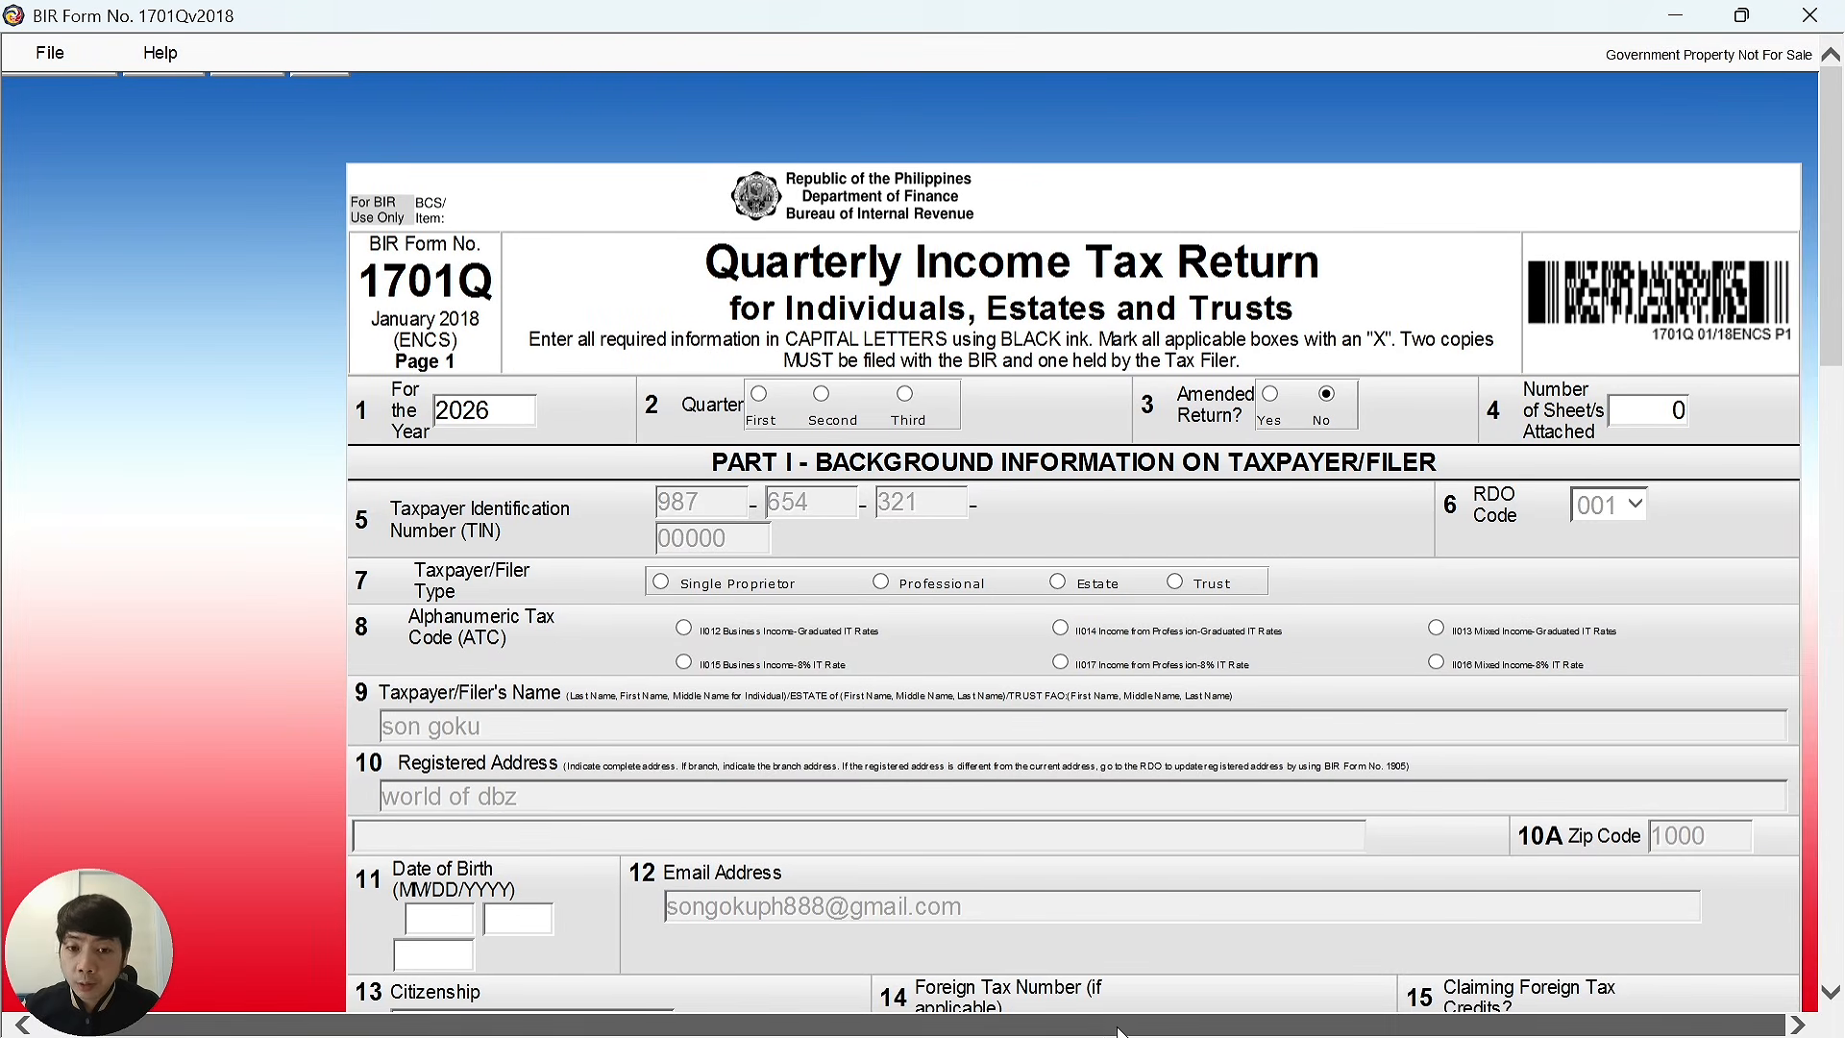
{"action": "left_click", "coordinate": [831, 409]}
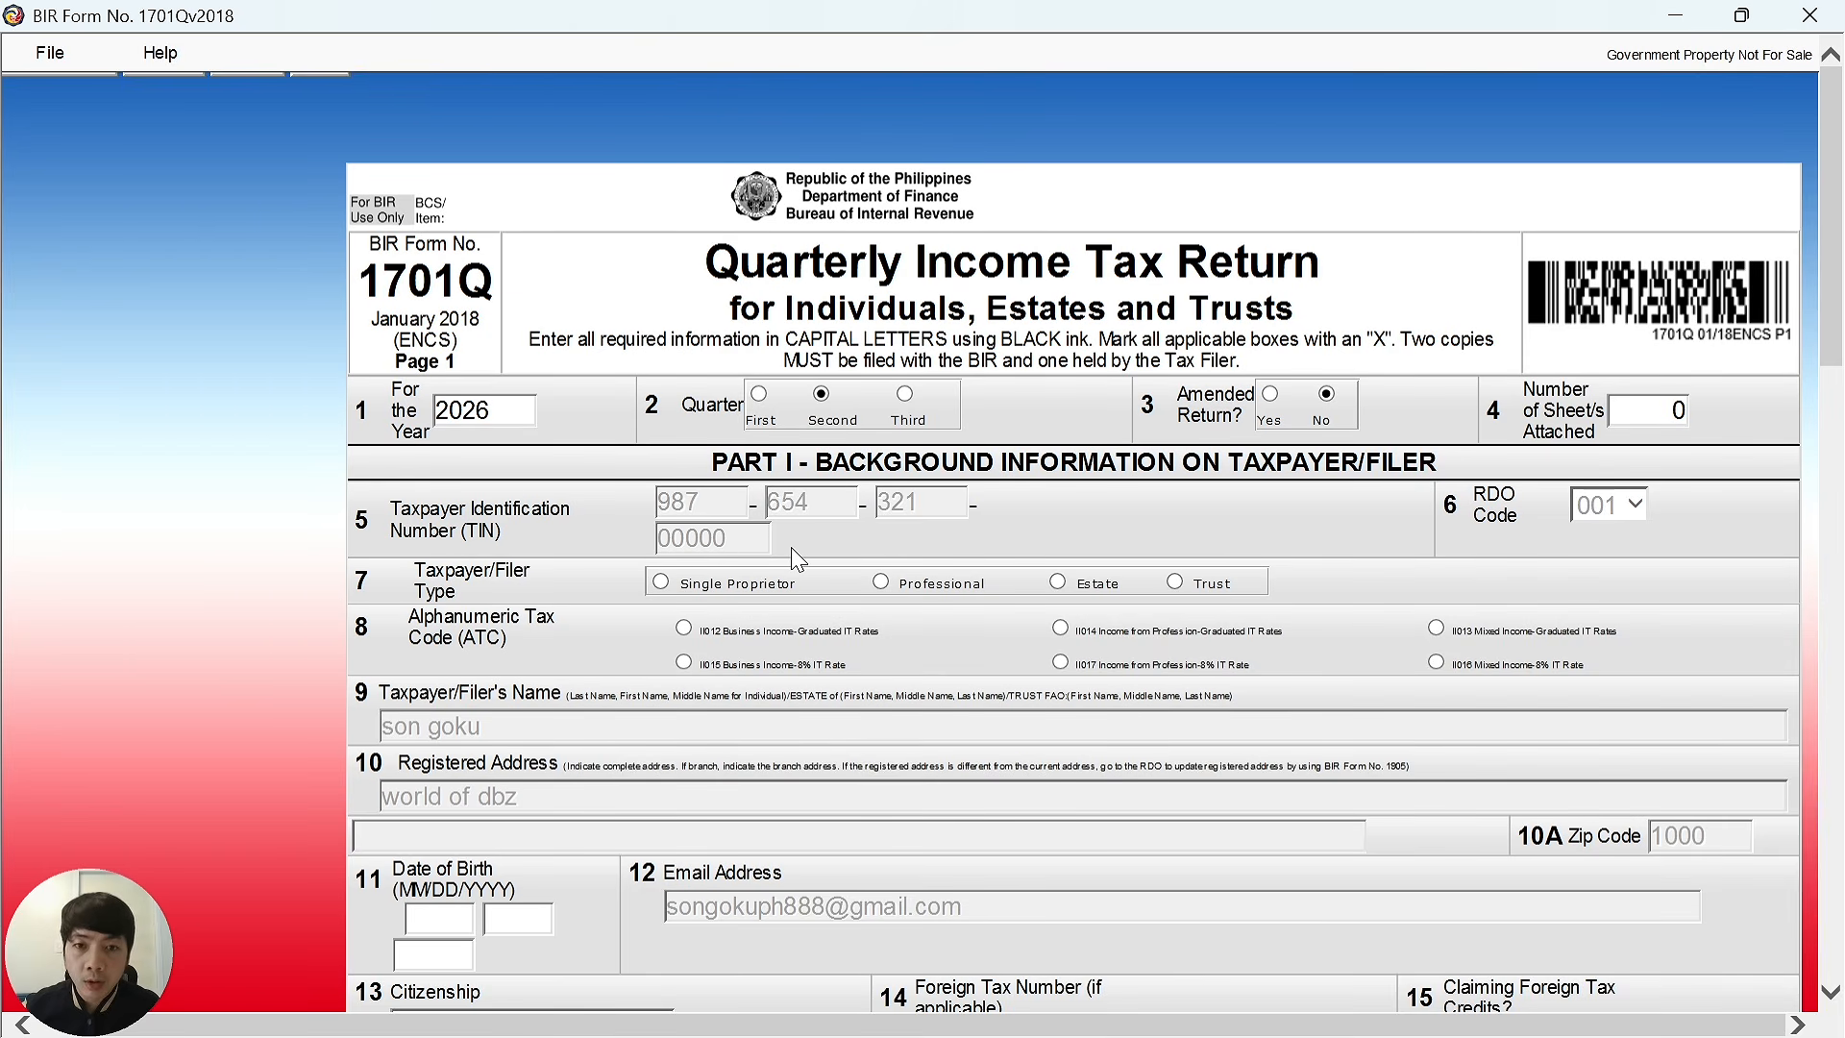
{"action": "scroll", "coordinate": [798, 560], "scroll_direction": "down", "scroll_amount": 10}
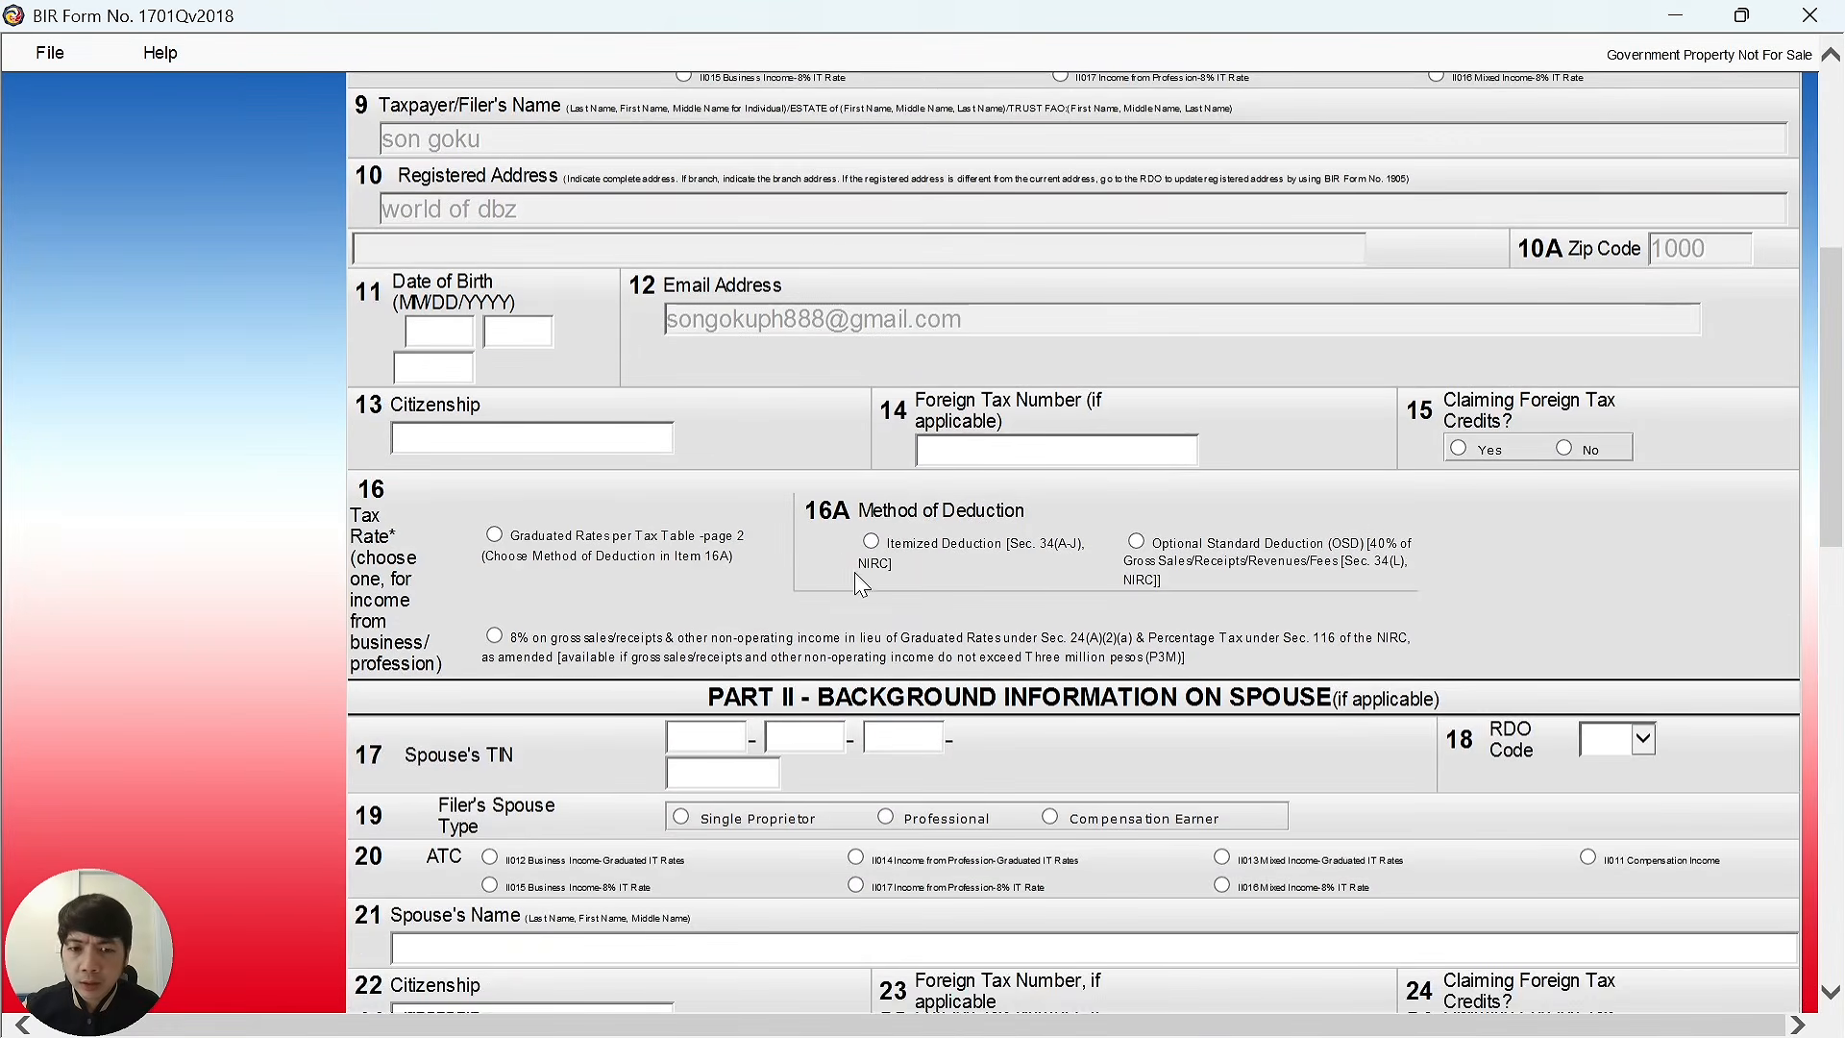
{"action": "scroll", "coordinate": [858, 583], "scroll_direction": "down", "scroll_amount": 7}
{"action": "scroll", "coordinate": [1034, 572], "scroll_direction": "up", "scroll_amount": 17}
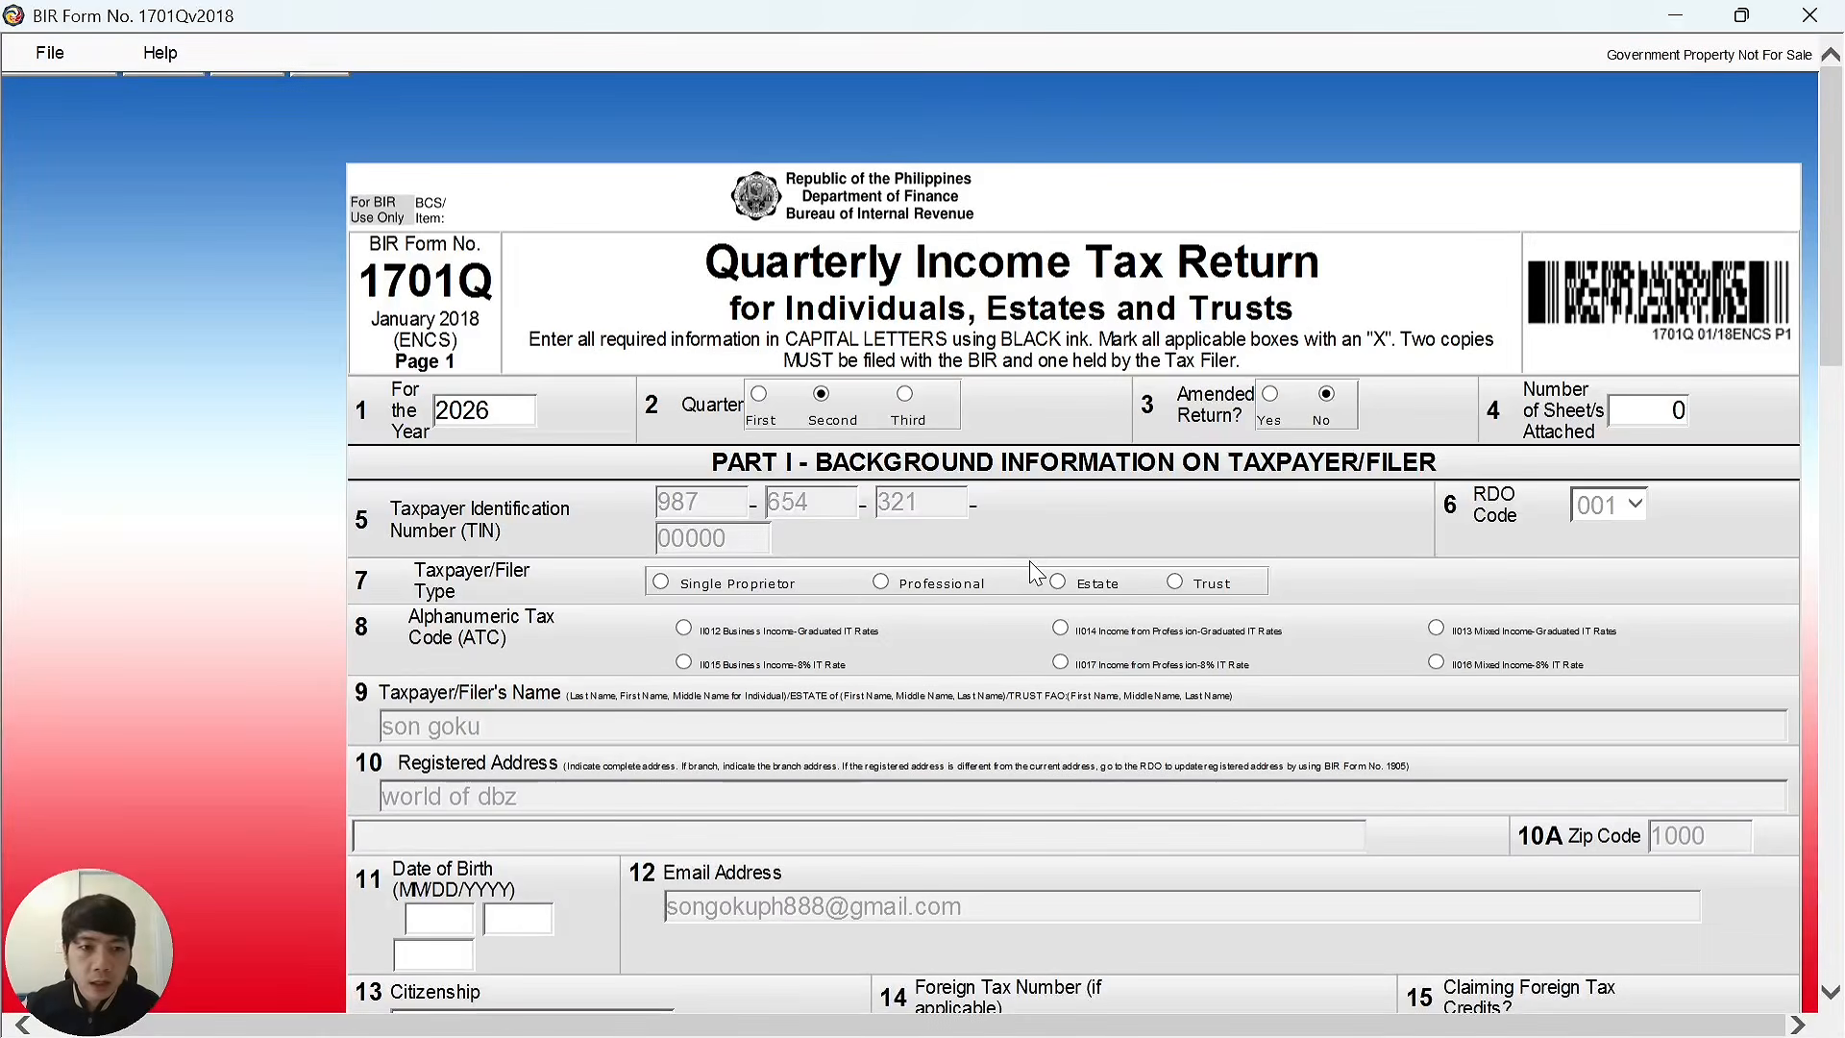
{"action": "left_click", "coordinate": [53, 53]}
Close the open return, then exit eBIRForms v7.9.6.1 and save the profile changes.
{"action": "left_click", "coordinate": [72, 87]}
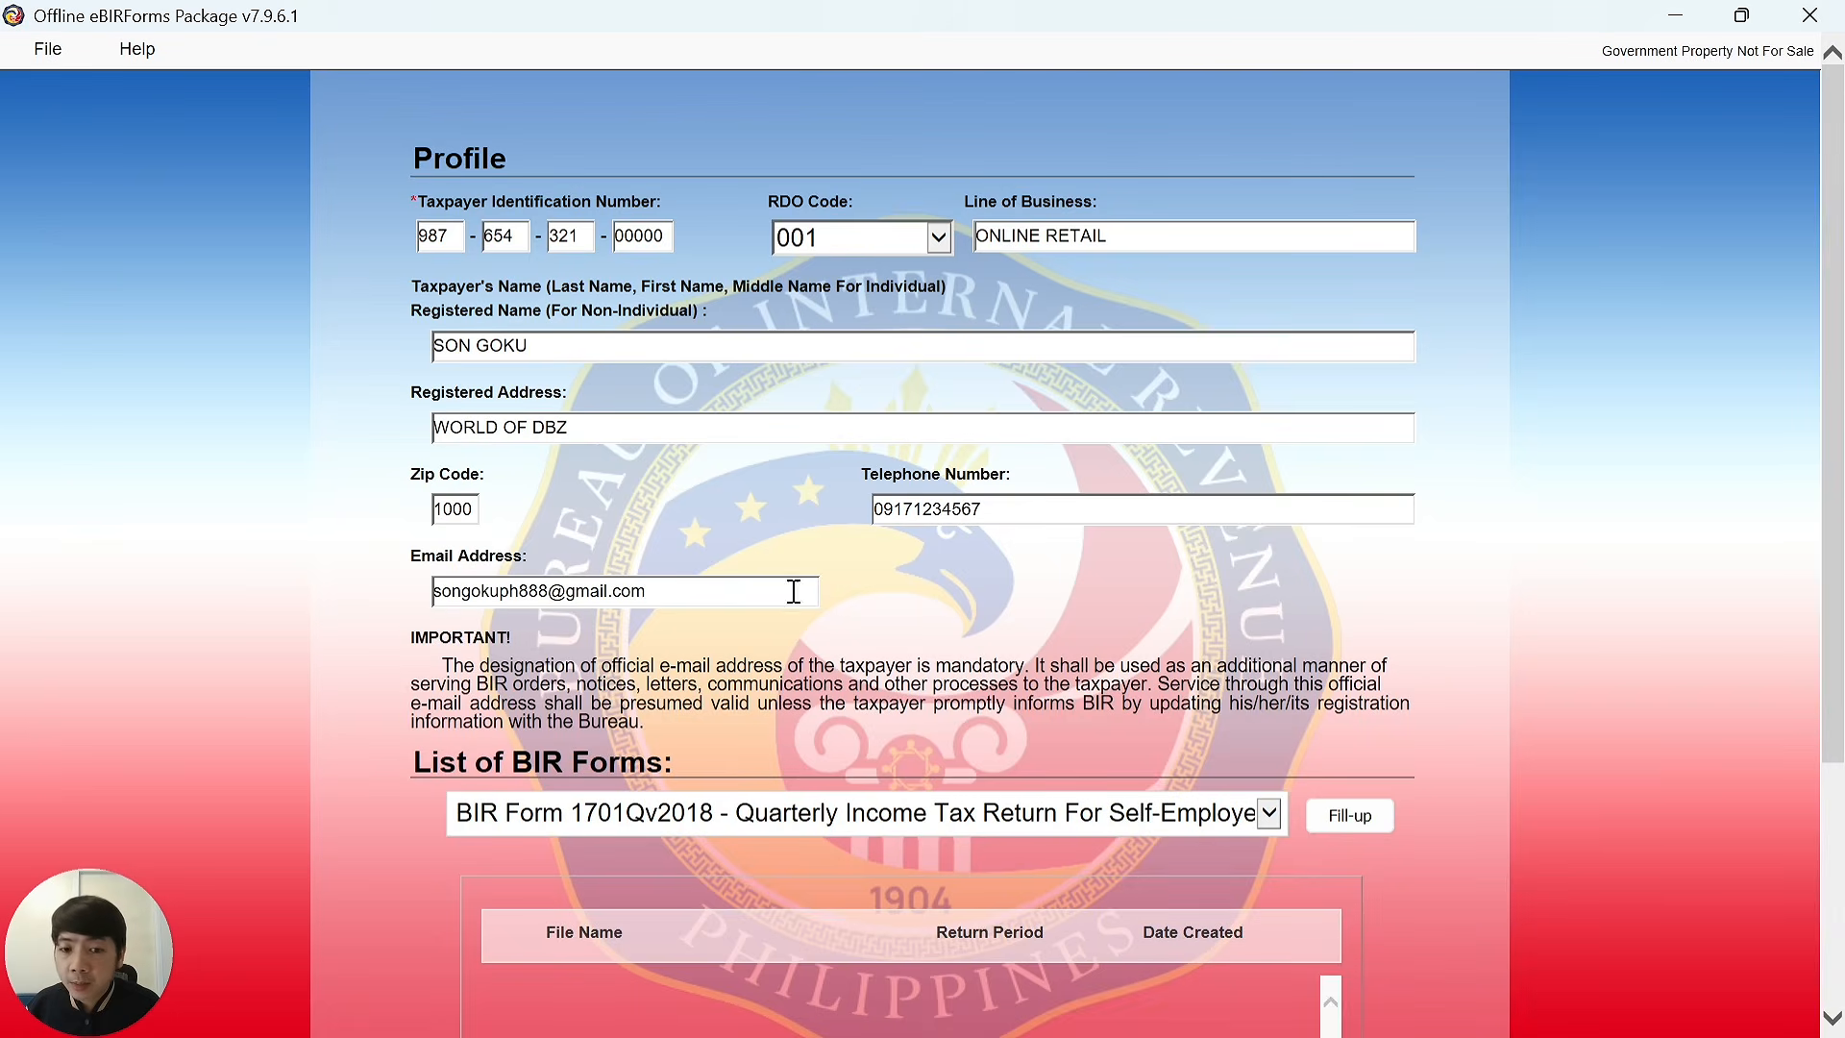
{"action": "scroll", "coordinate": [620, 551], "scroll_direction": "down", "scroll_amount": 2}
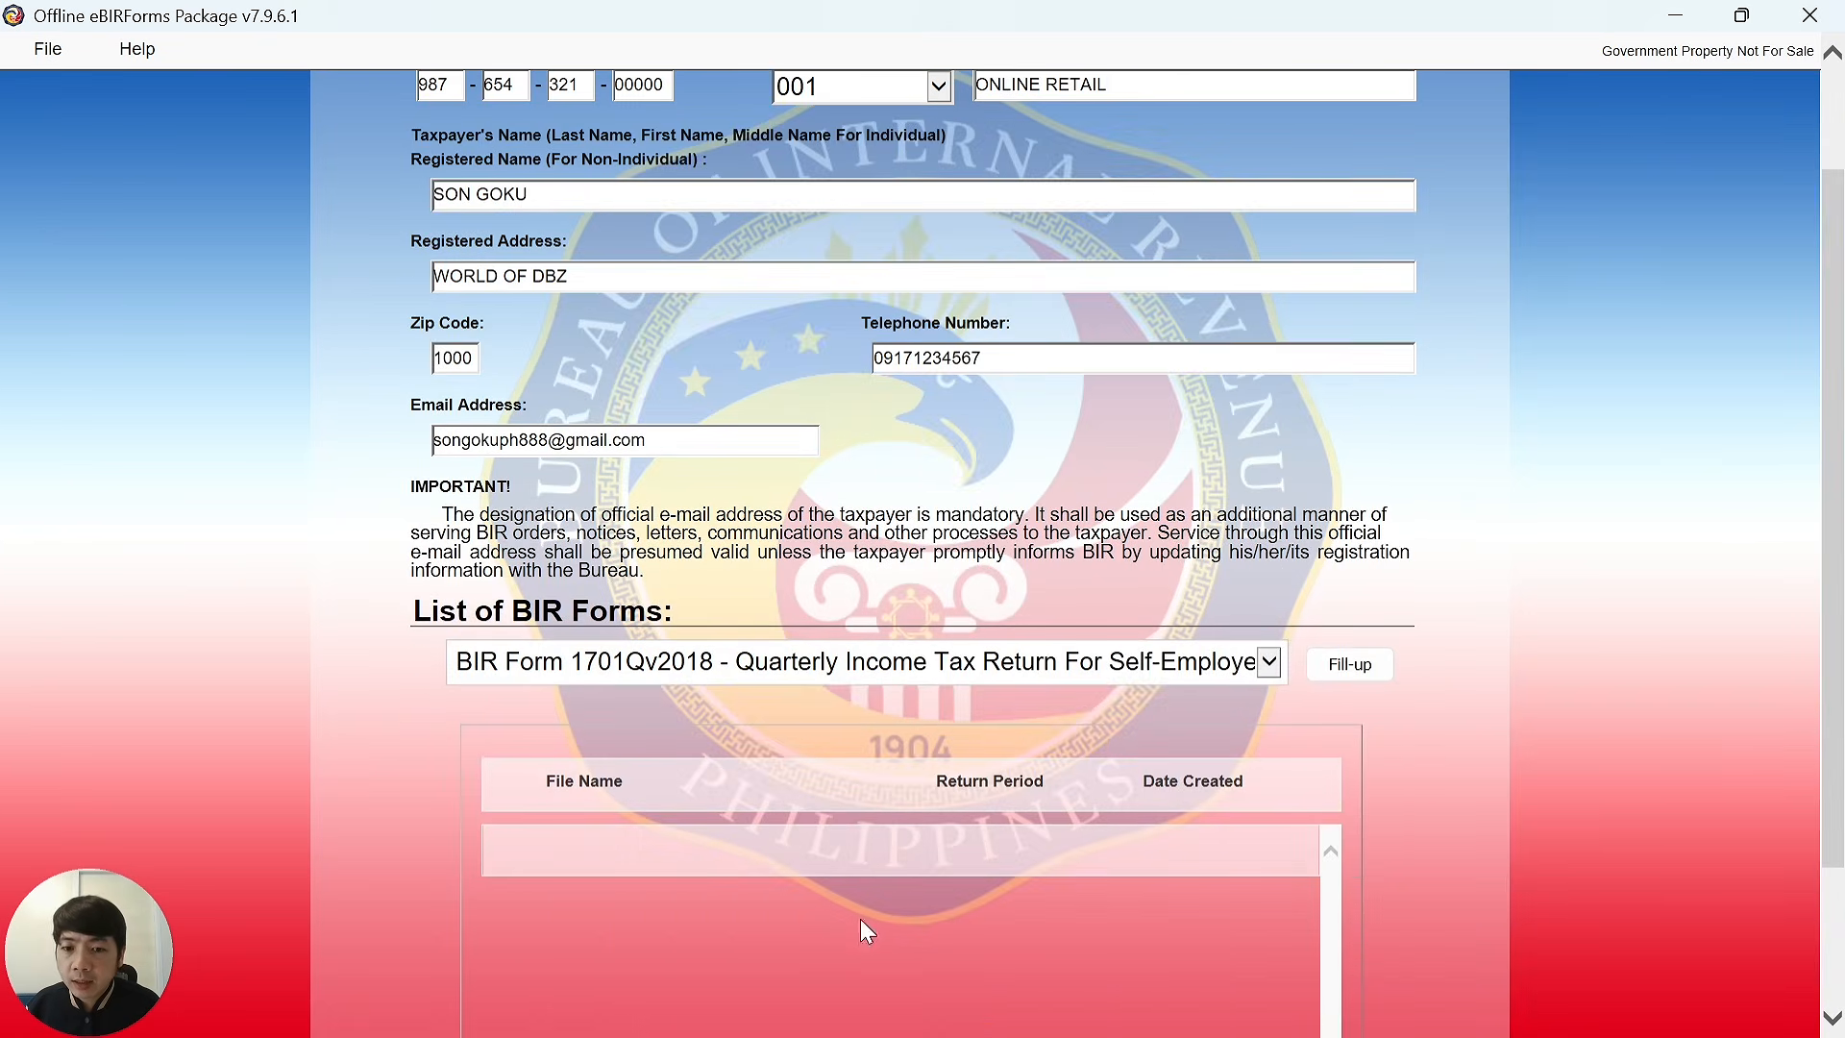
{"action": "scroll", "coordinate": [362, 524], "scroll_direction": "up", "scroll_amount": 2}
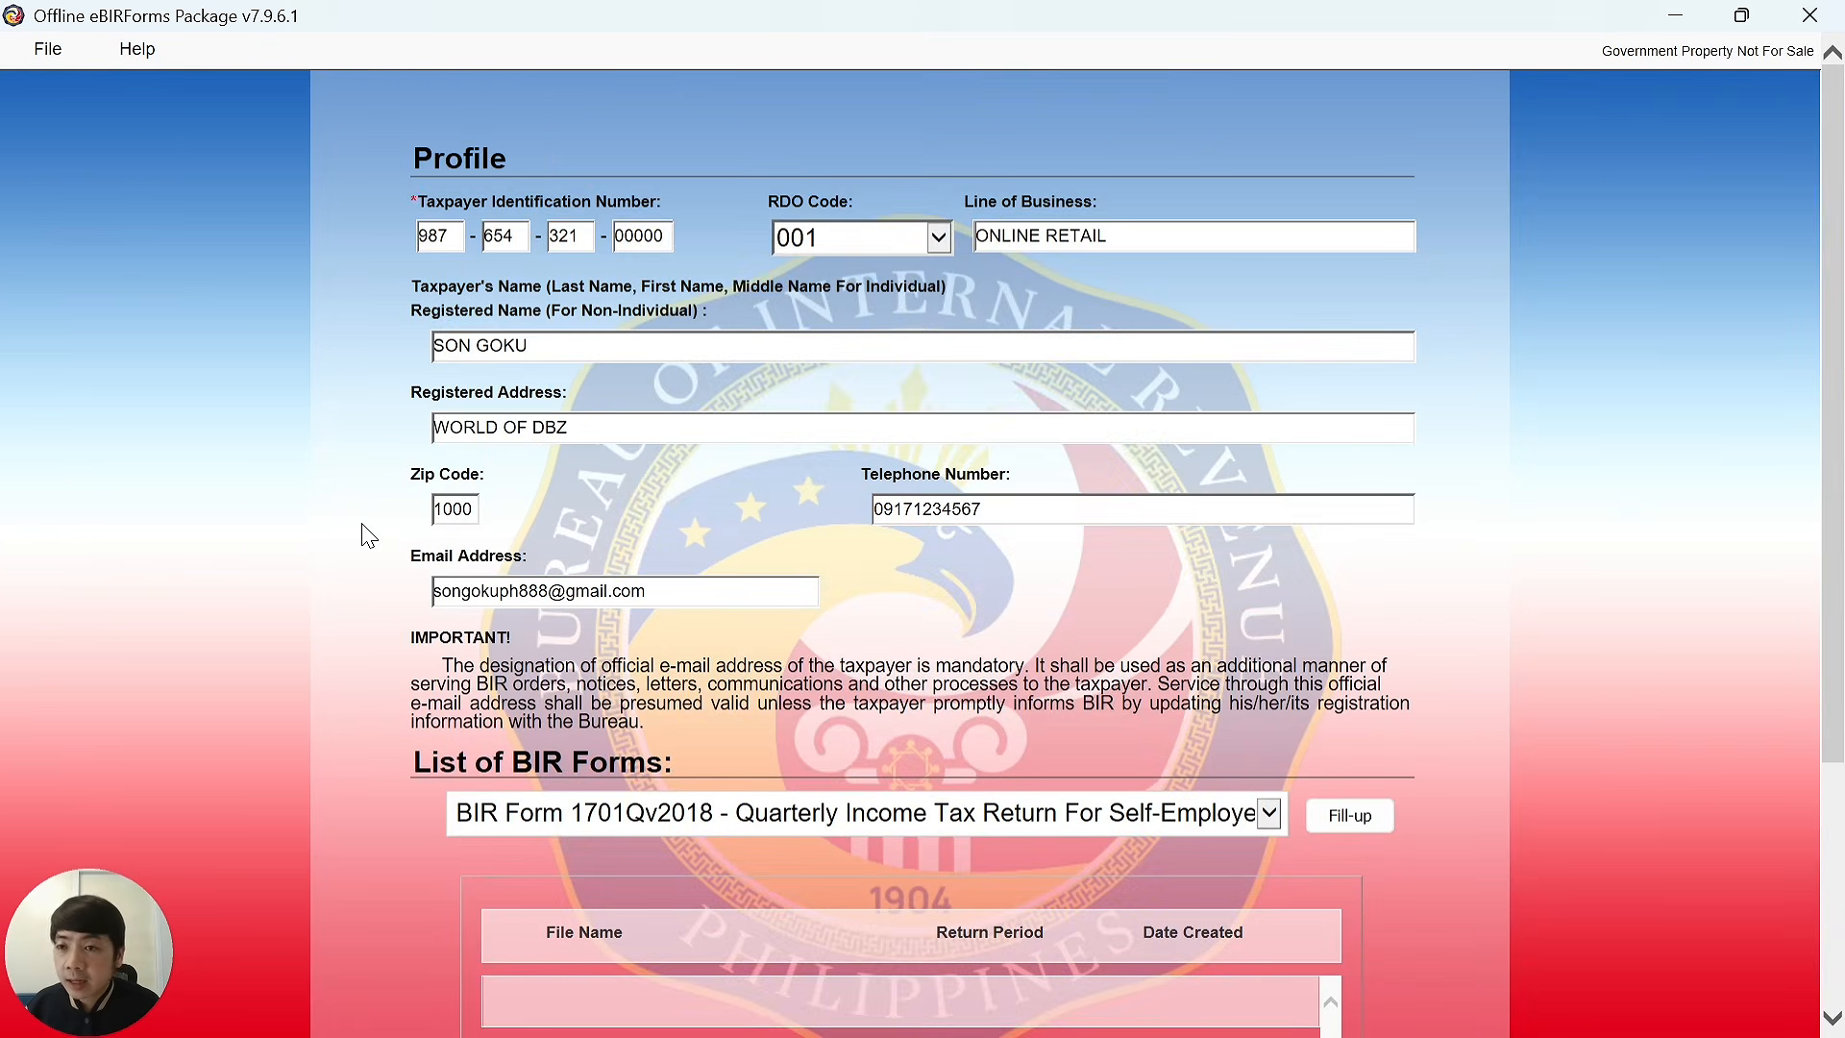
{"action": "left_click", "coordinate": [56, 53]}
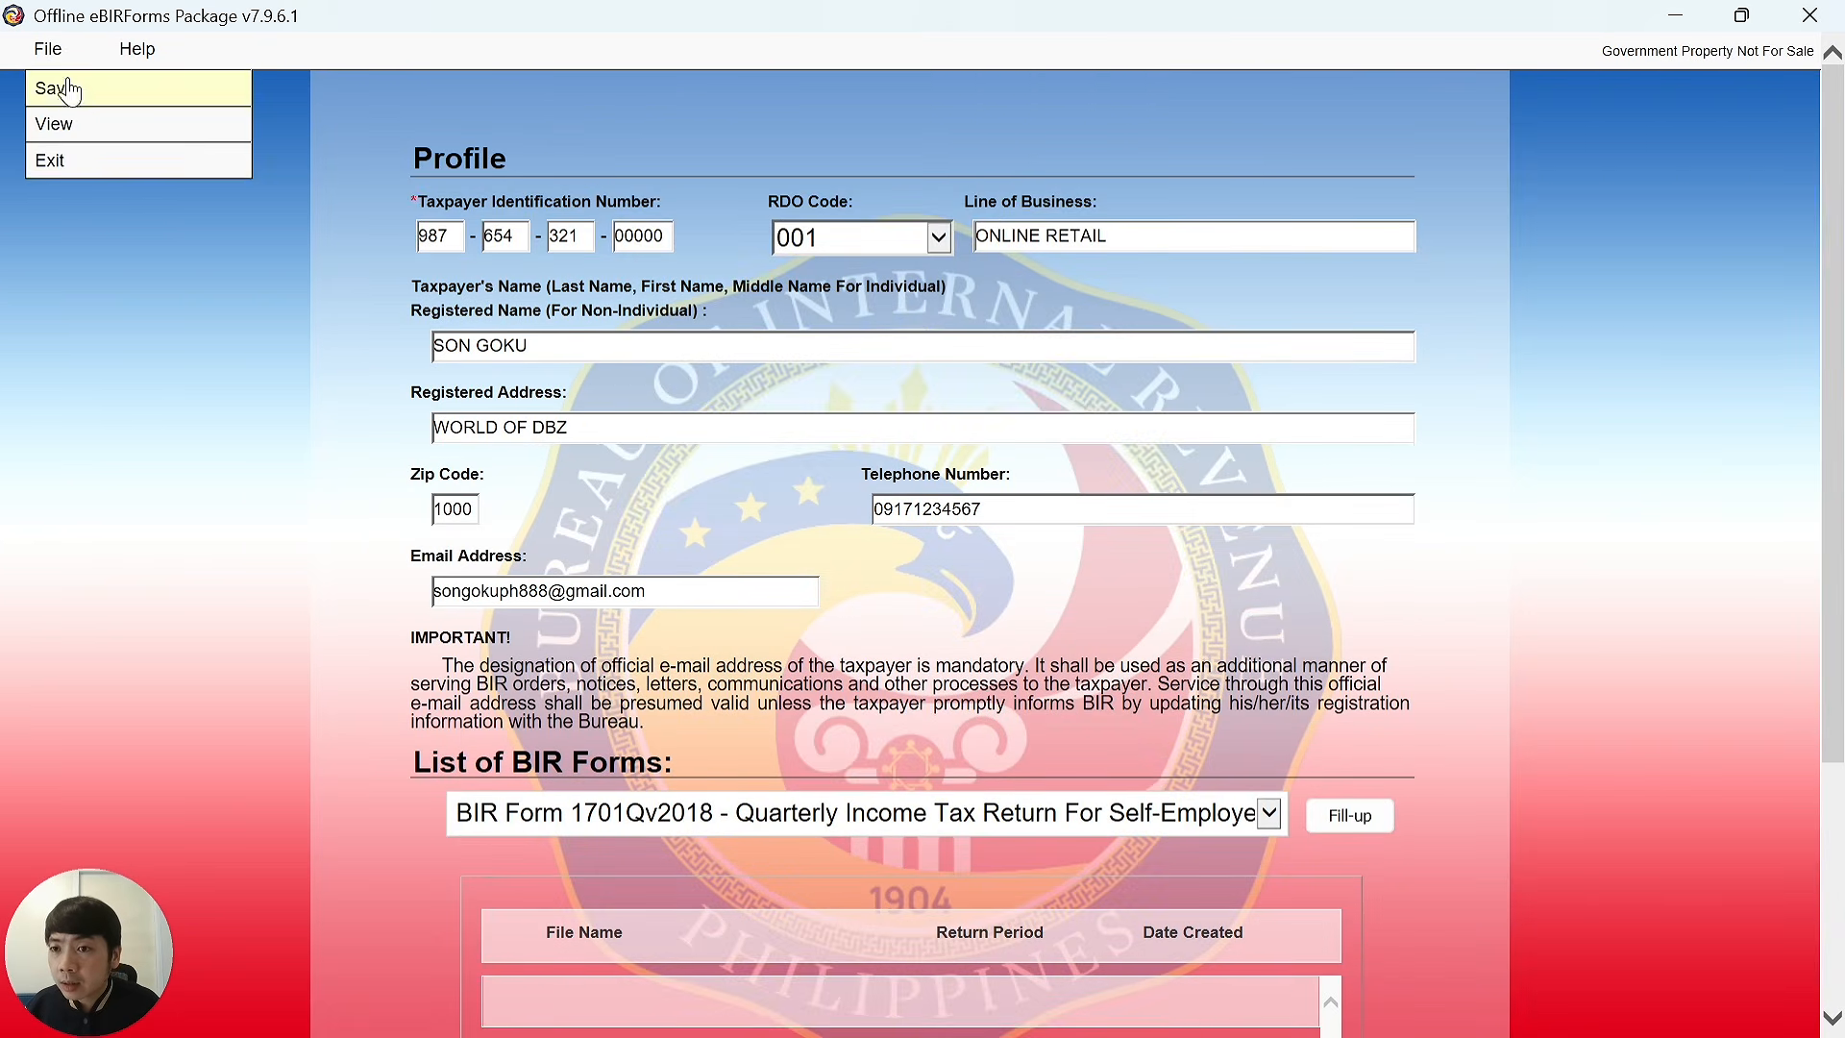
{"action": "left_click", "coordinate": [75, 165]}
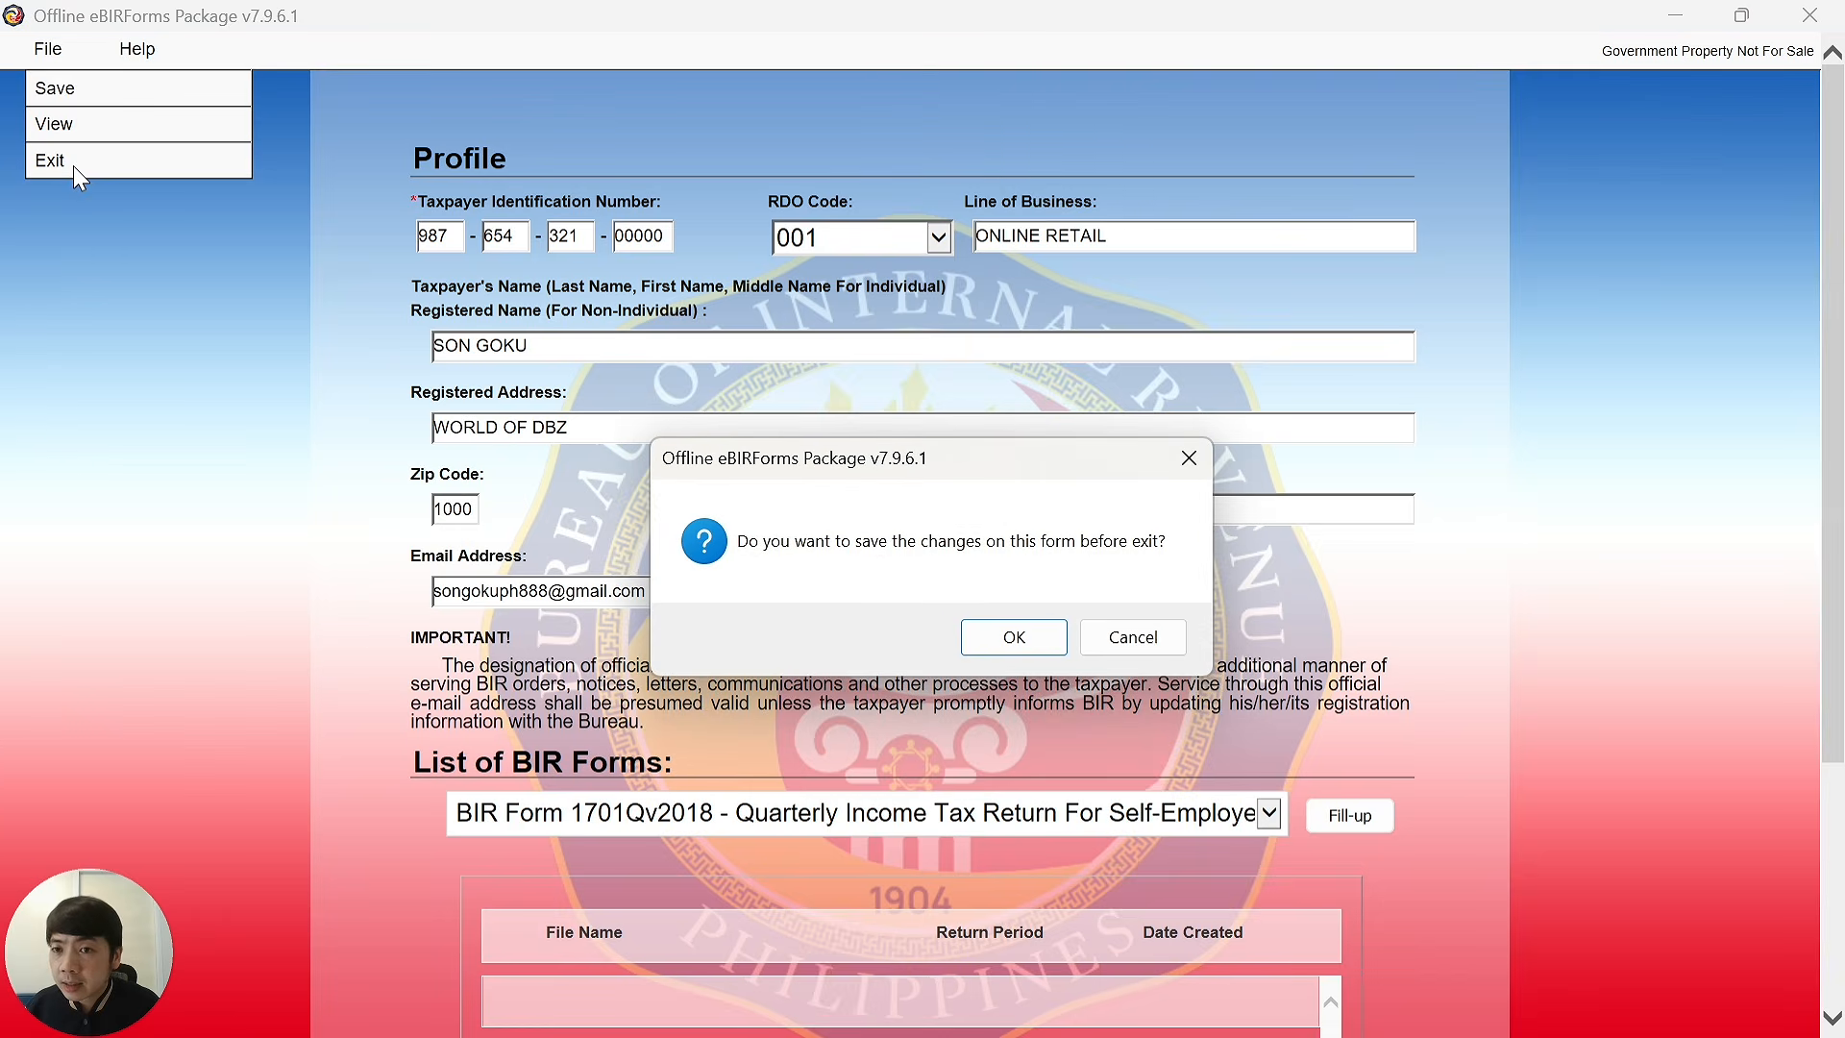
{"action": "left_click", "coordinate": [1025, 649]}
{"action": "left_click", "coordinate": [1105, 630]}
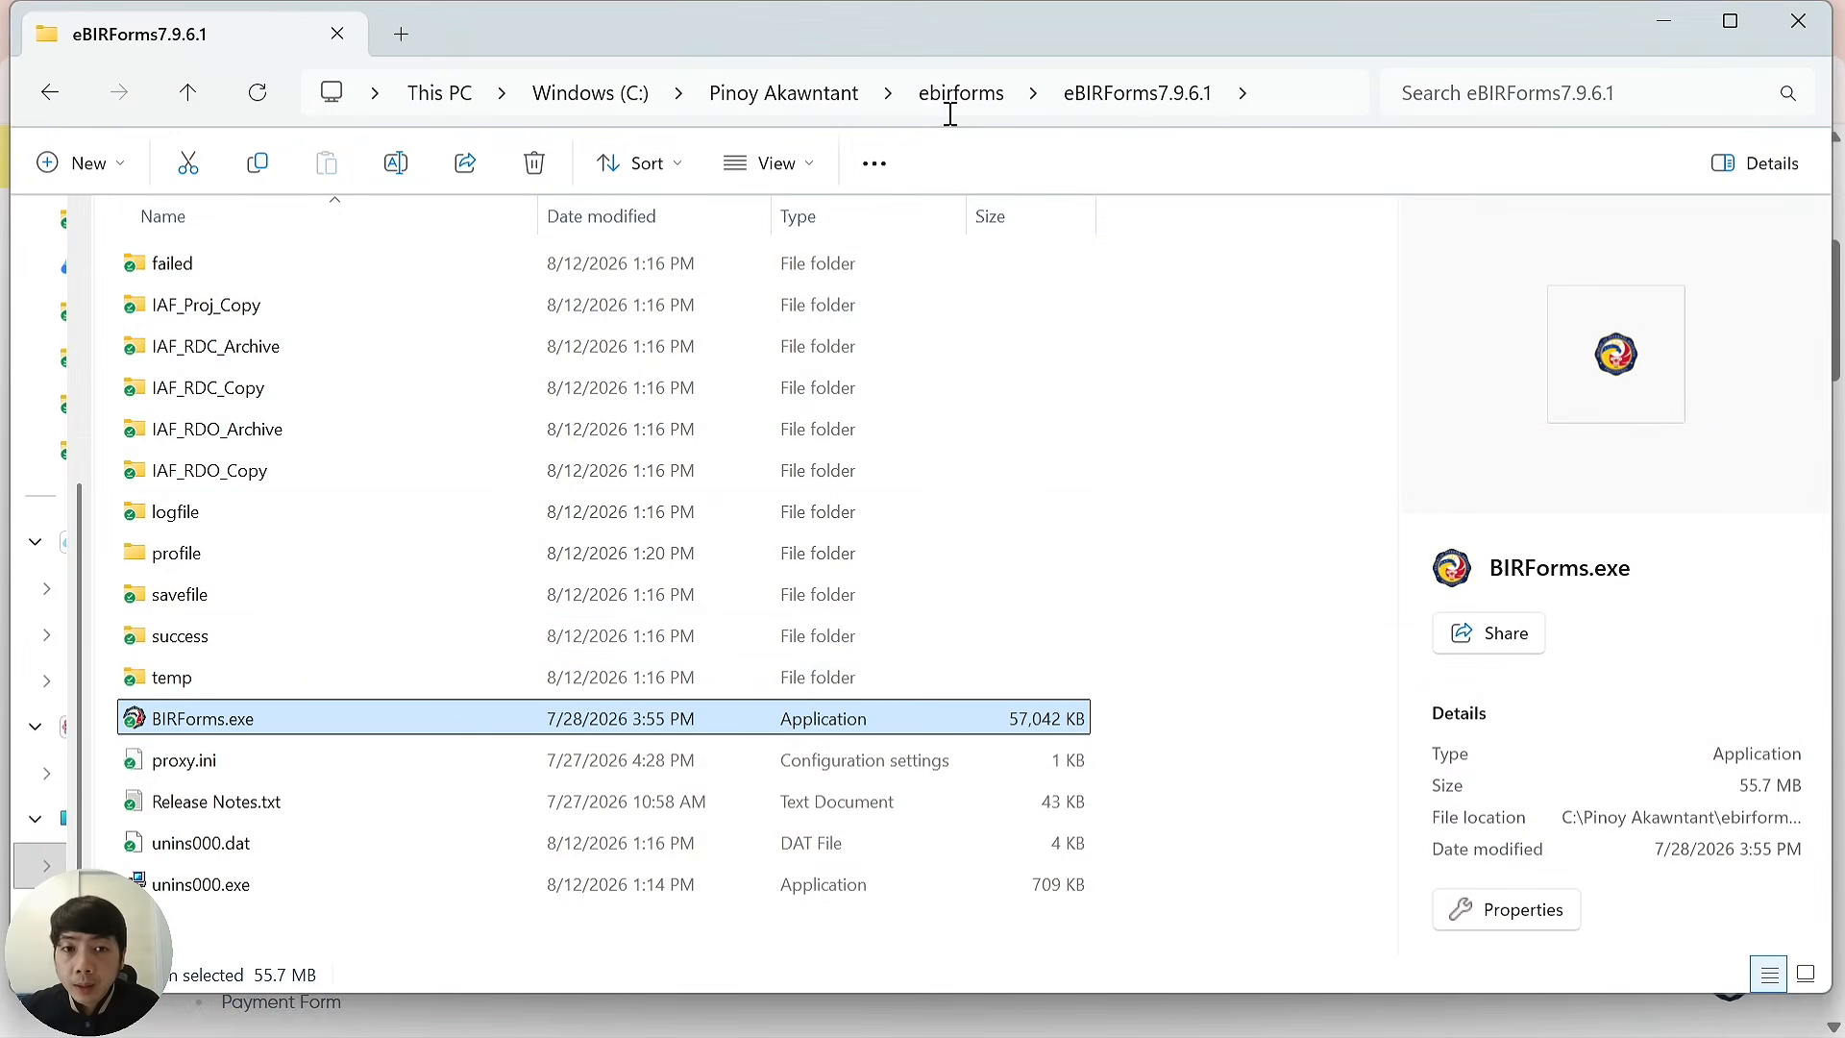
Launch BIRForms.exe from the eBIRForms7.9.5 folder to run eBIRForms v7.9.5.0.
{"action": "left_click", "coordinate": [958, 103]}
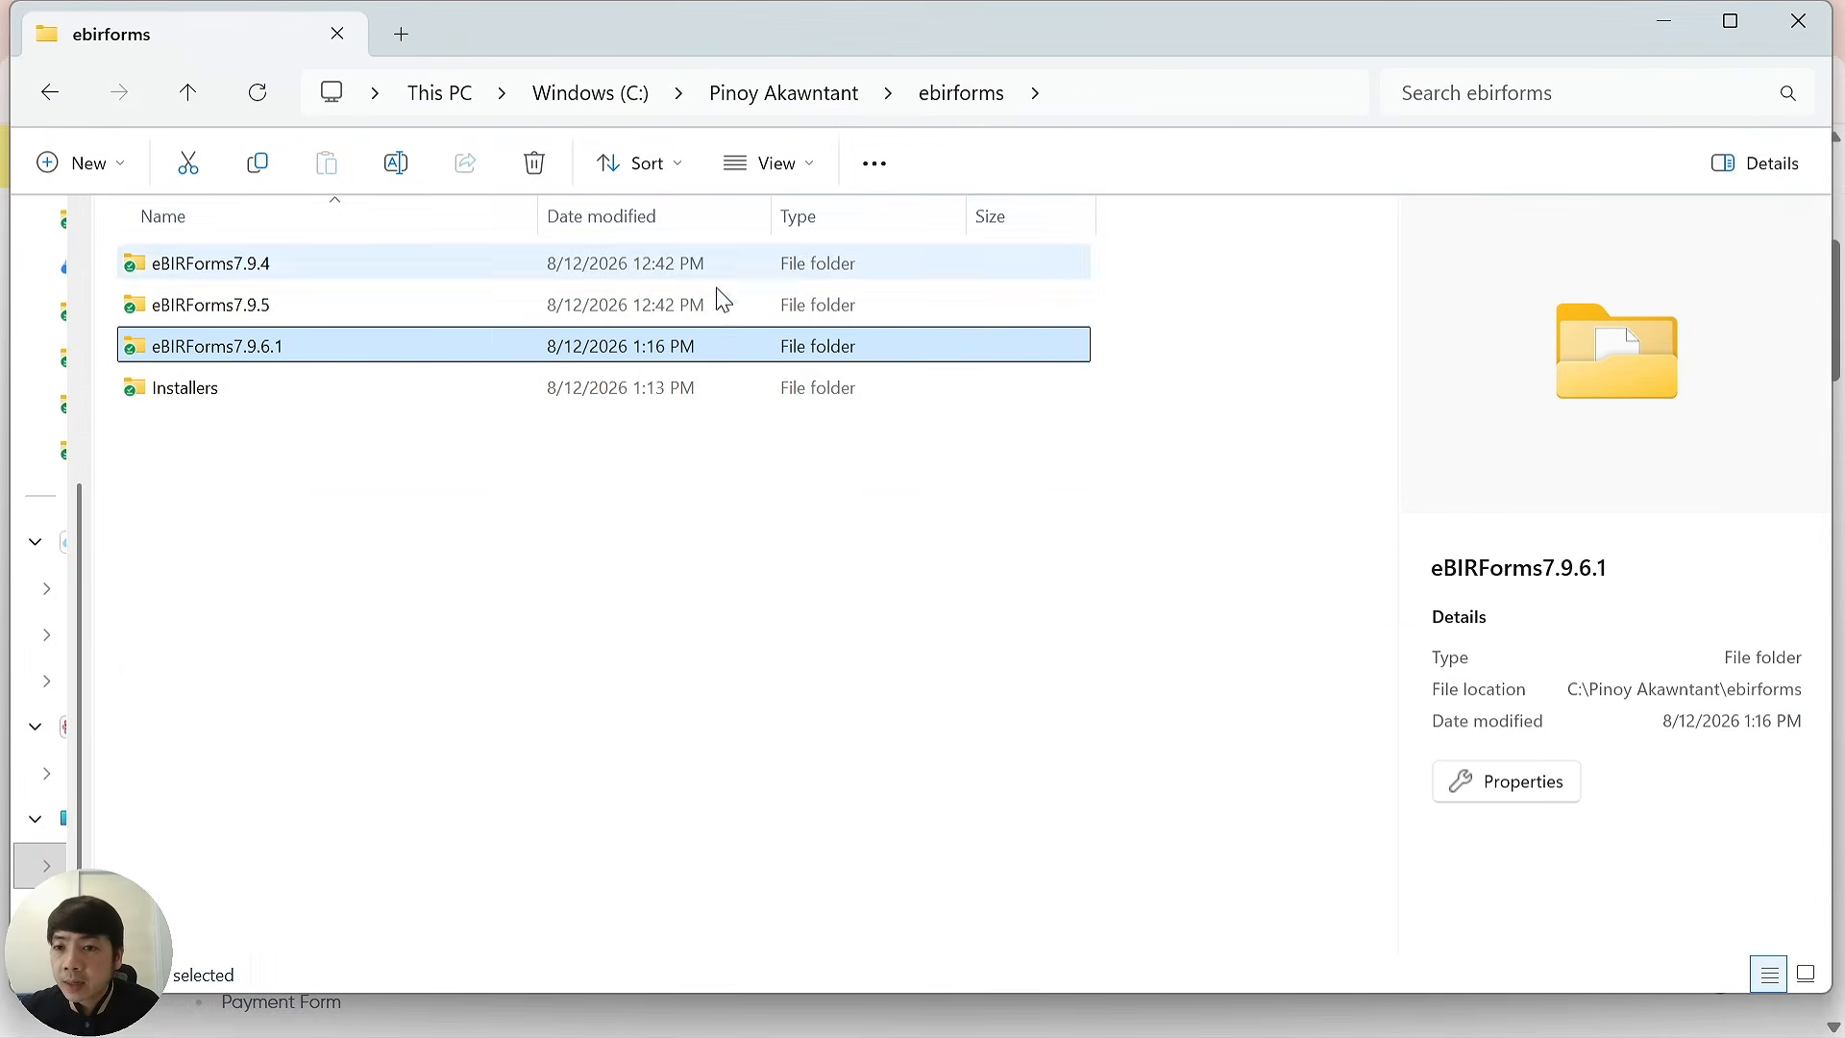
{"action": "double_click", "coordinate": [320, 313]}
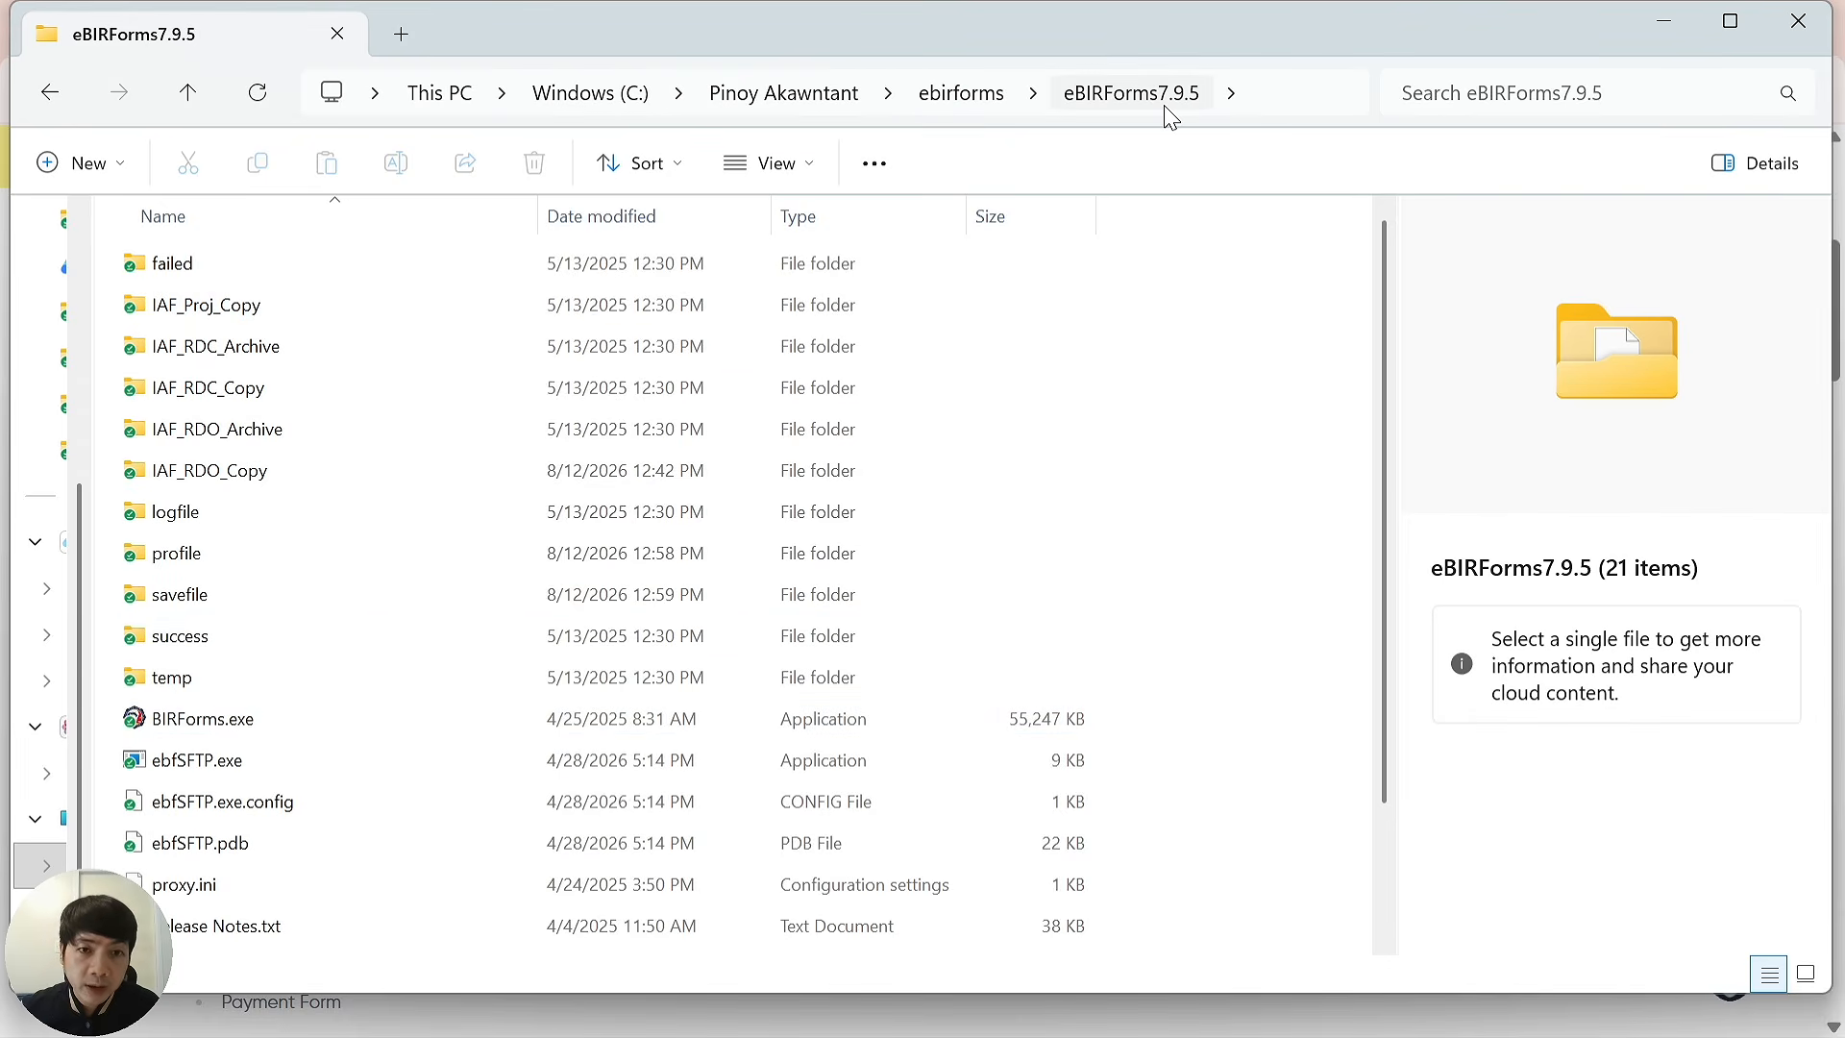
{"action": "double_click", "coordinate": [206, 729]}
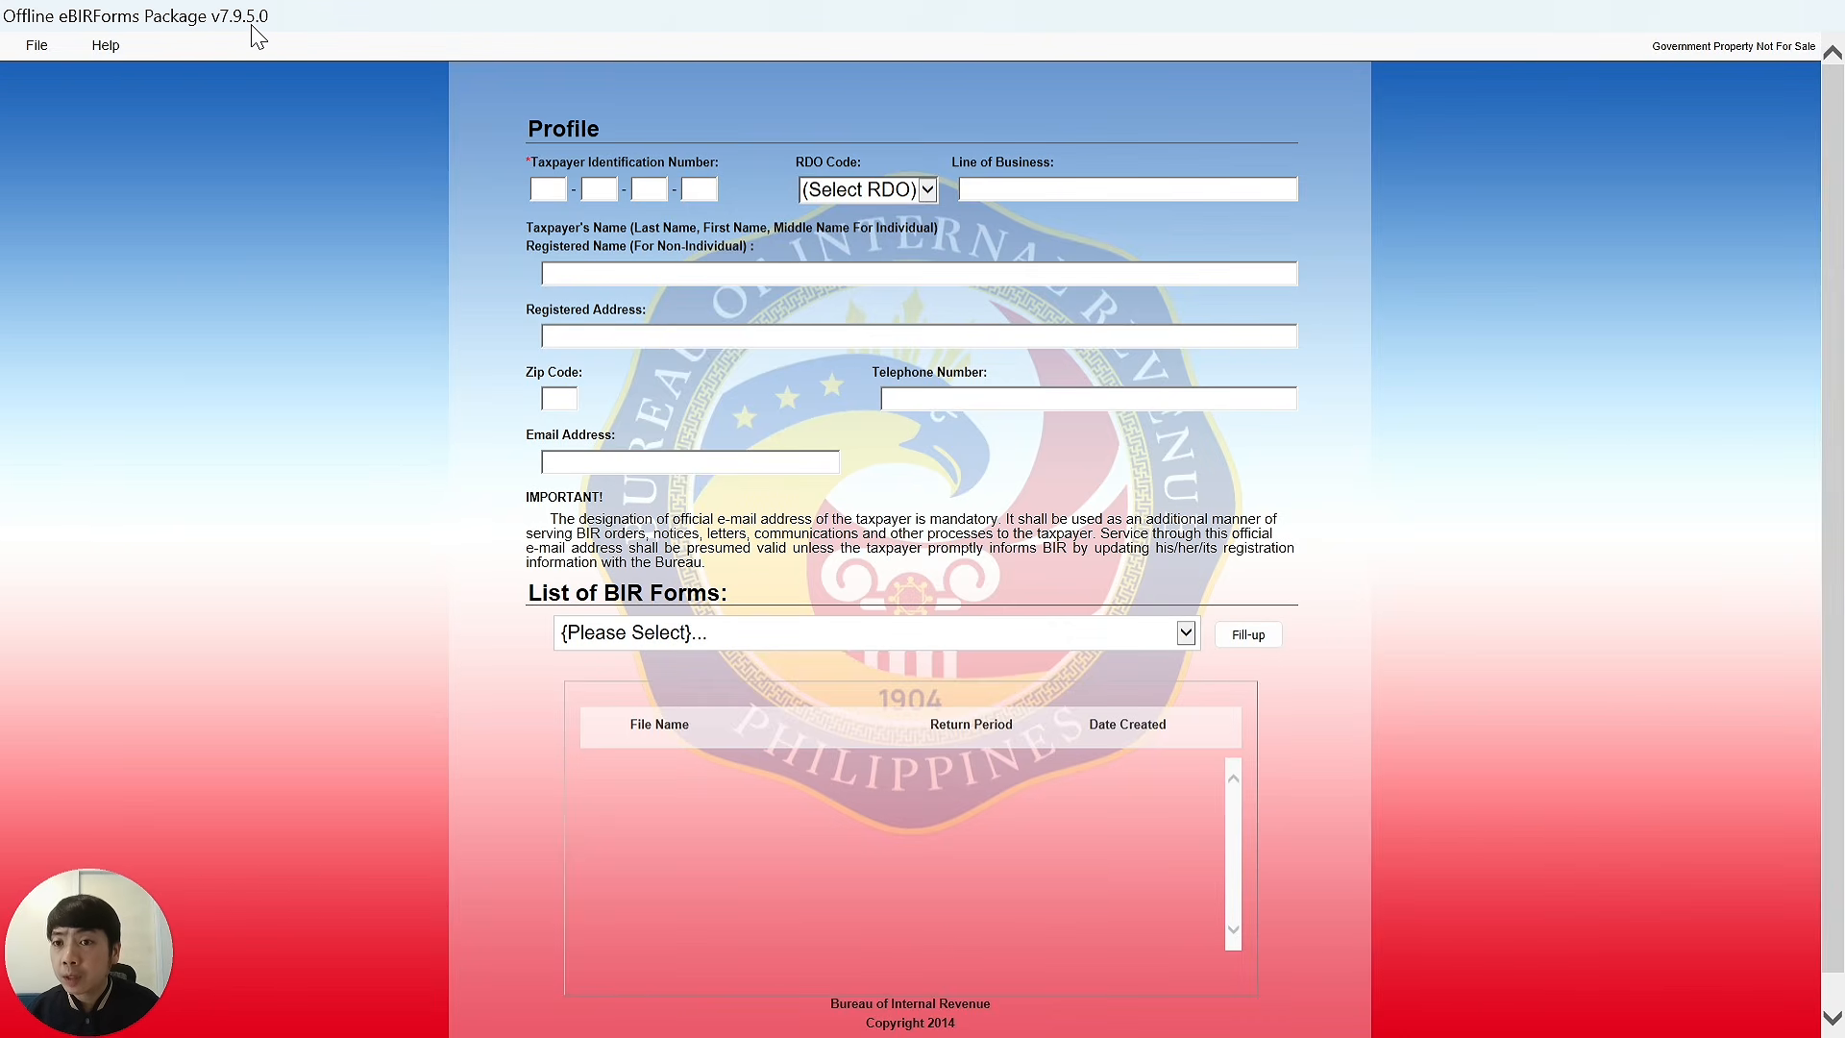
Enter the taxpayer's TIN on the Profile screen so the saved profile loads.
{"action": "left_click", "coordinate": [552, 189]}
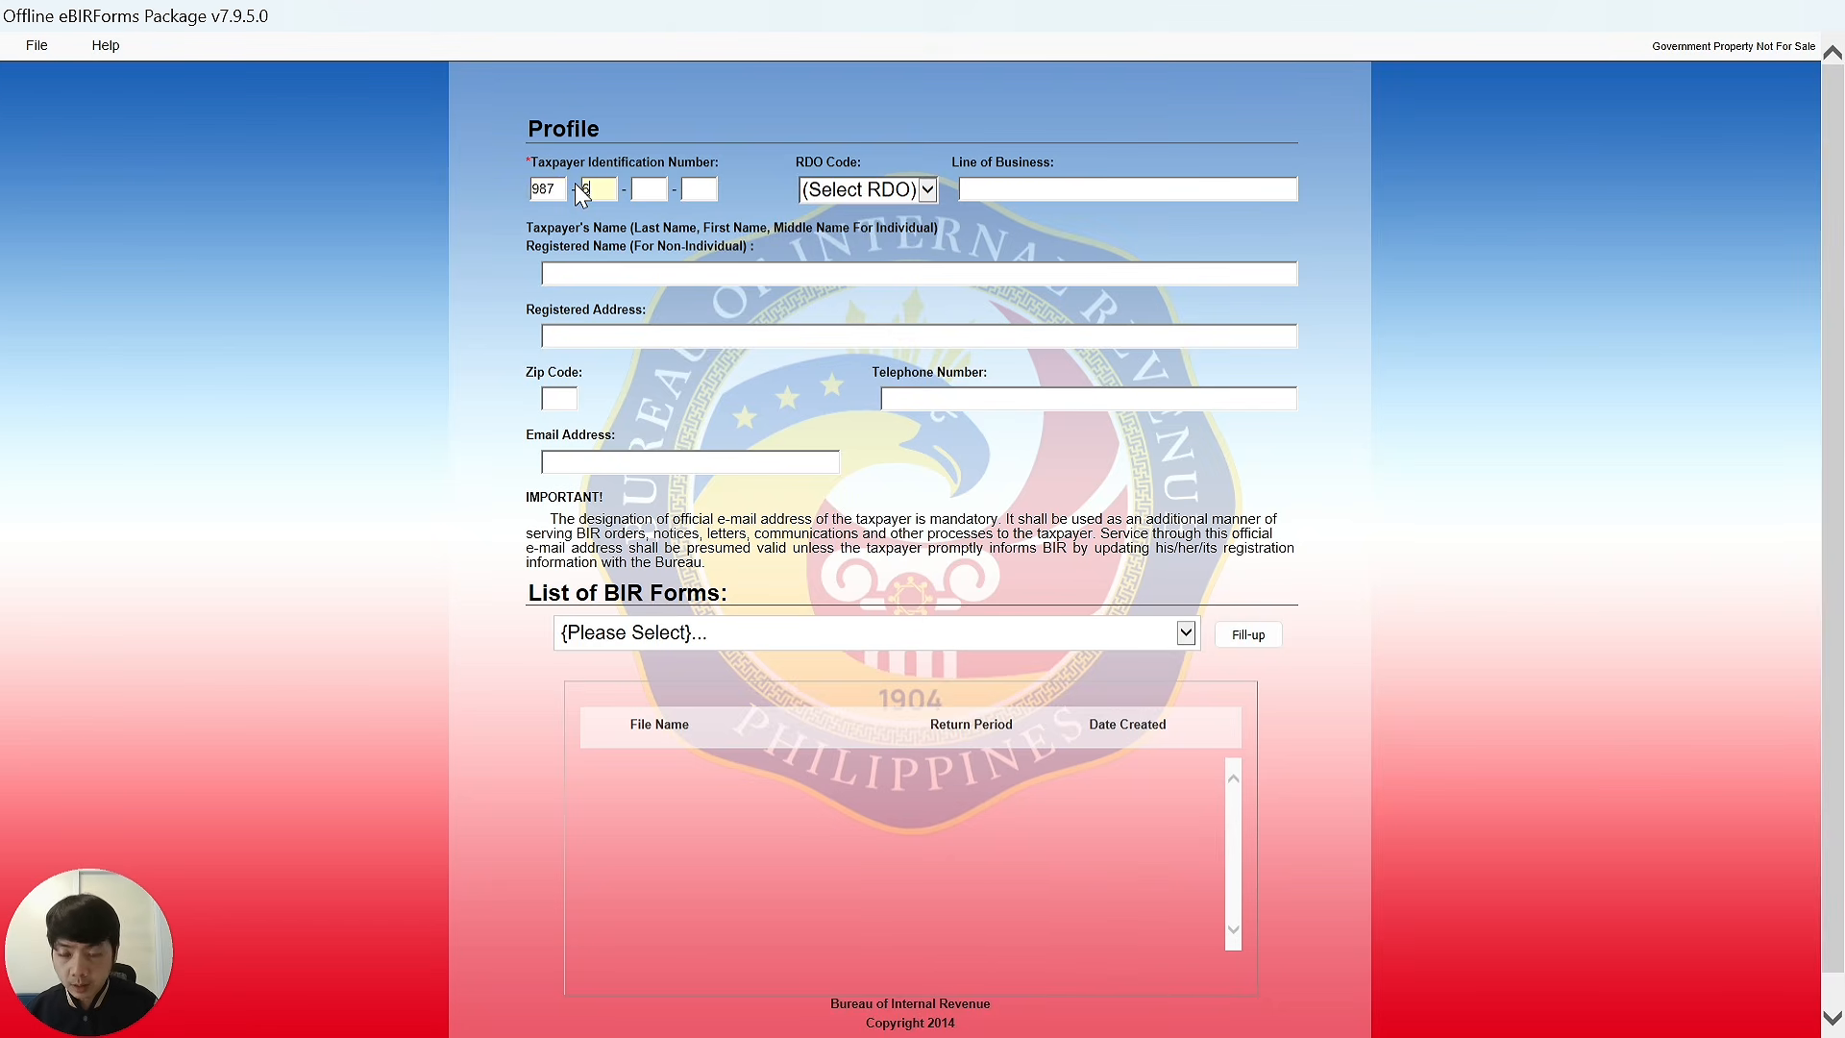
{"action": "type", "text": "987-654-321"}
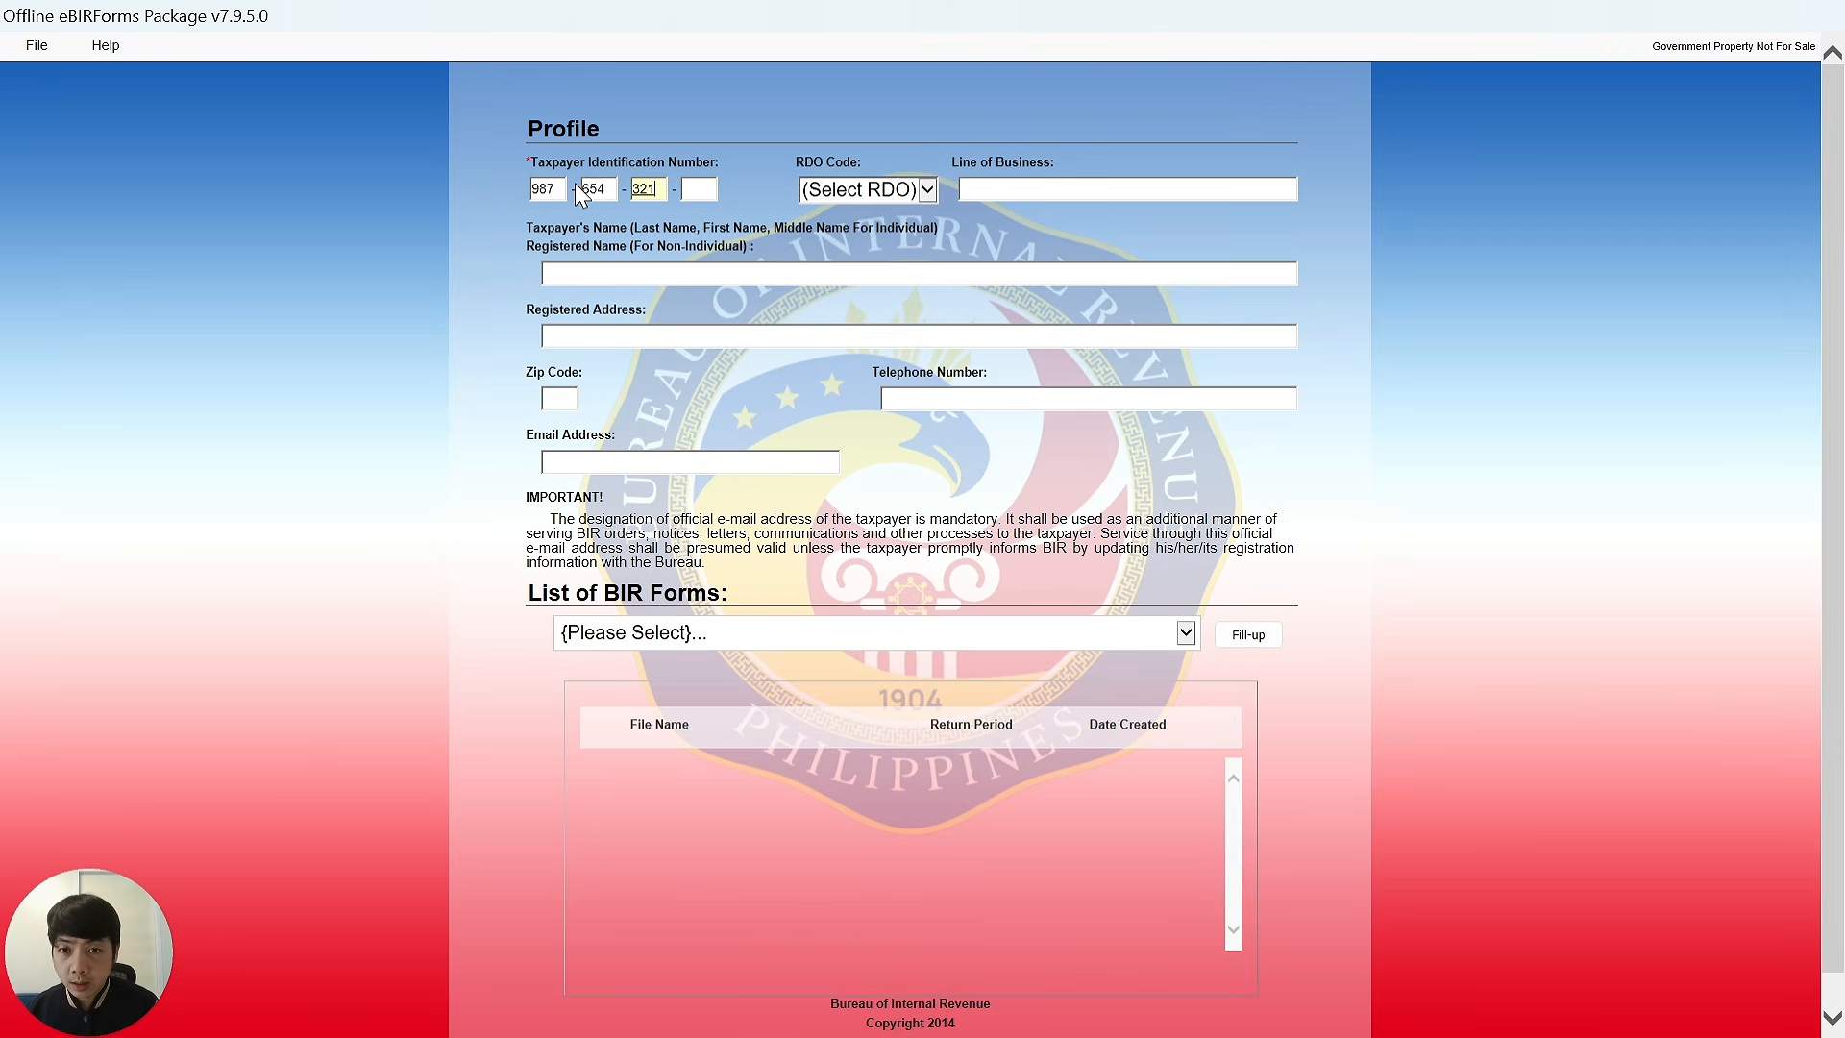
{"action": "type", "text": "-000"}
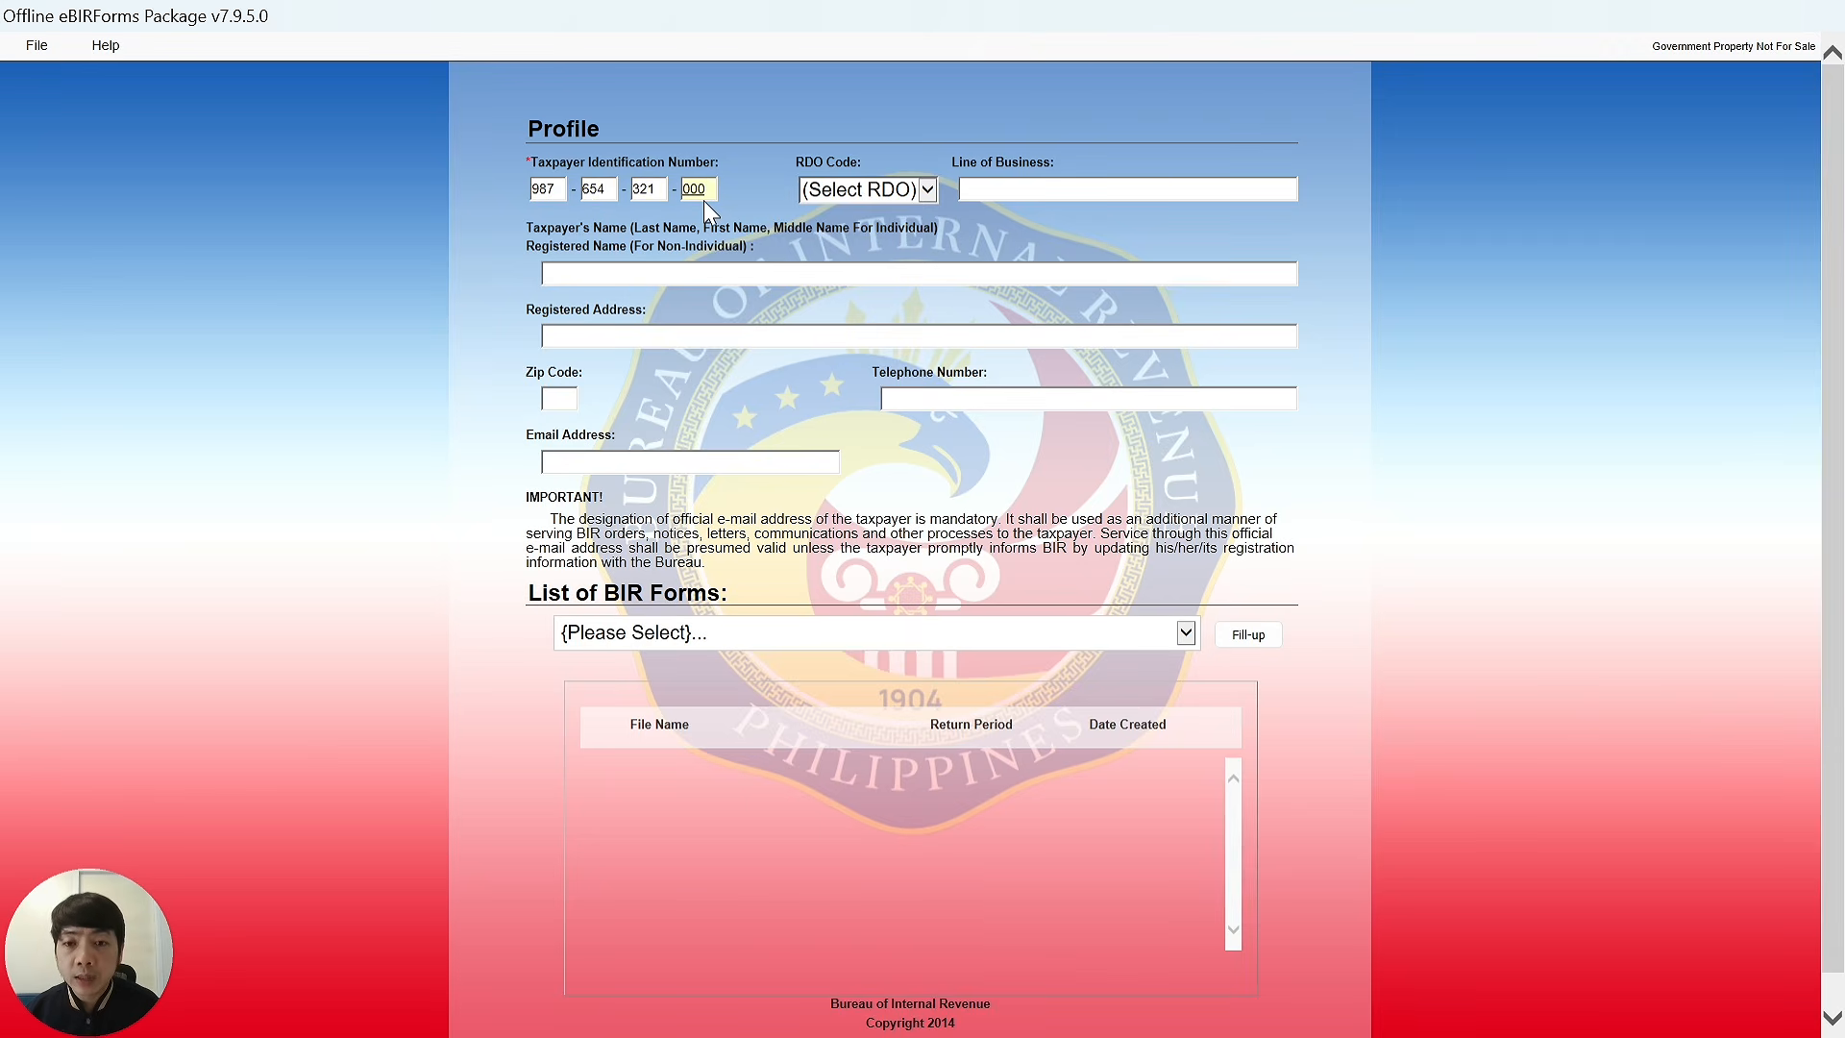
{"action": "key", "text": "Tab"}
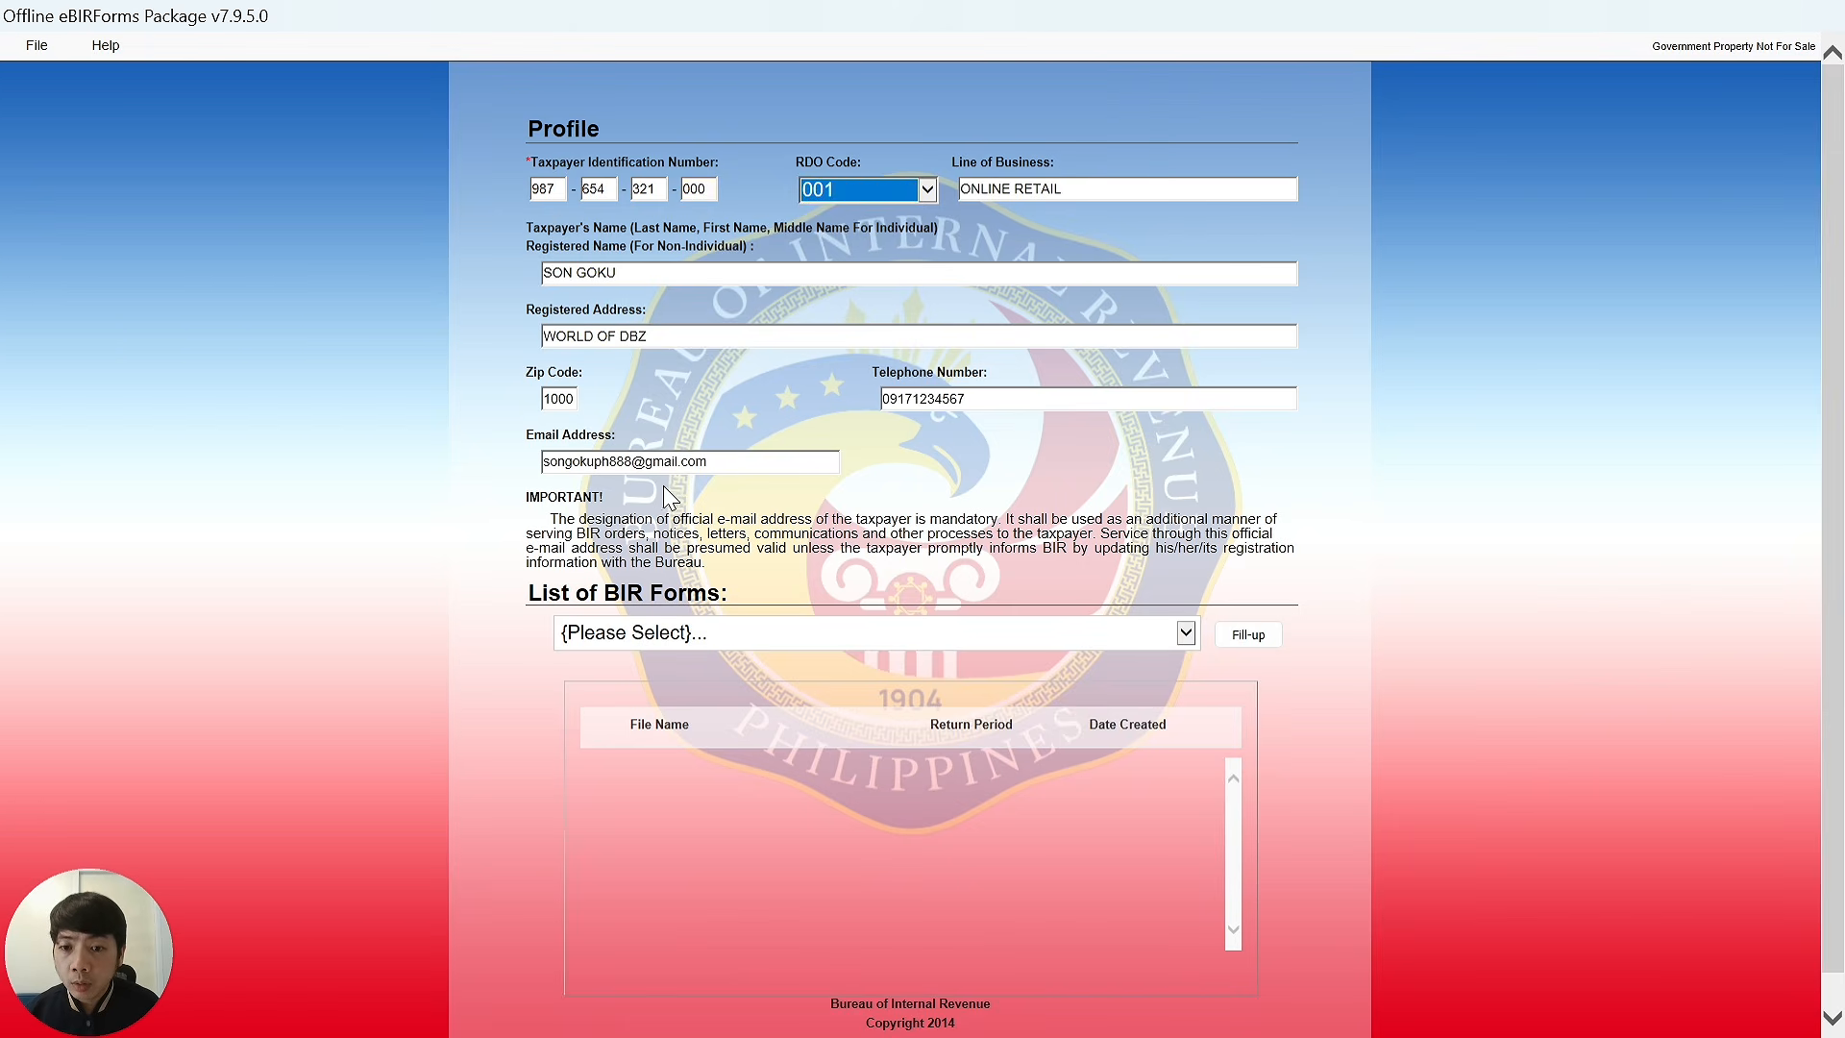
Select BIR Form 1701Qv2018 and pick the 2025-Q3 saved return.
{"action": "left_click", "coordinate": [765, 642]}
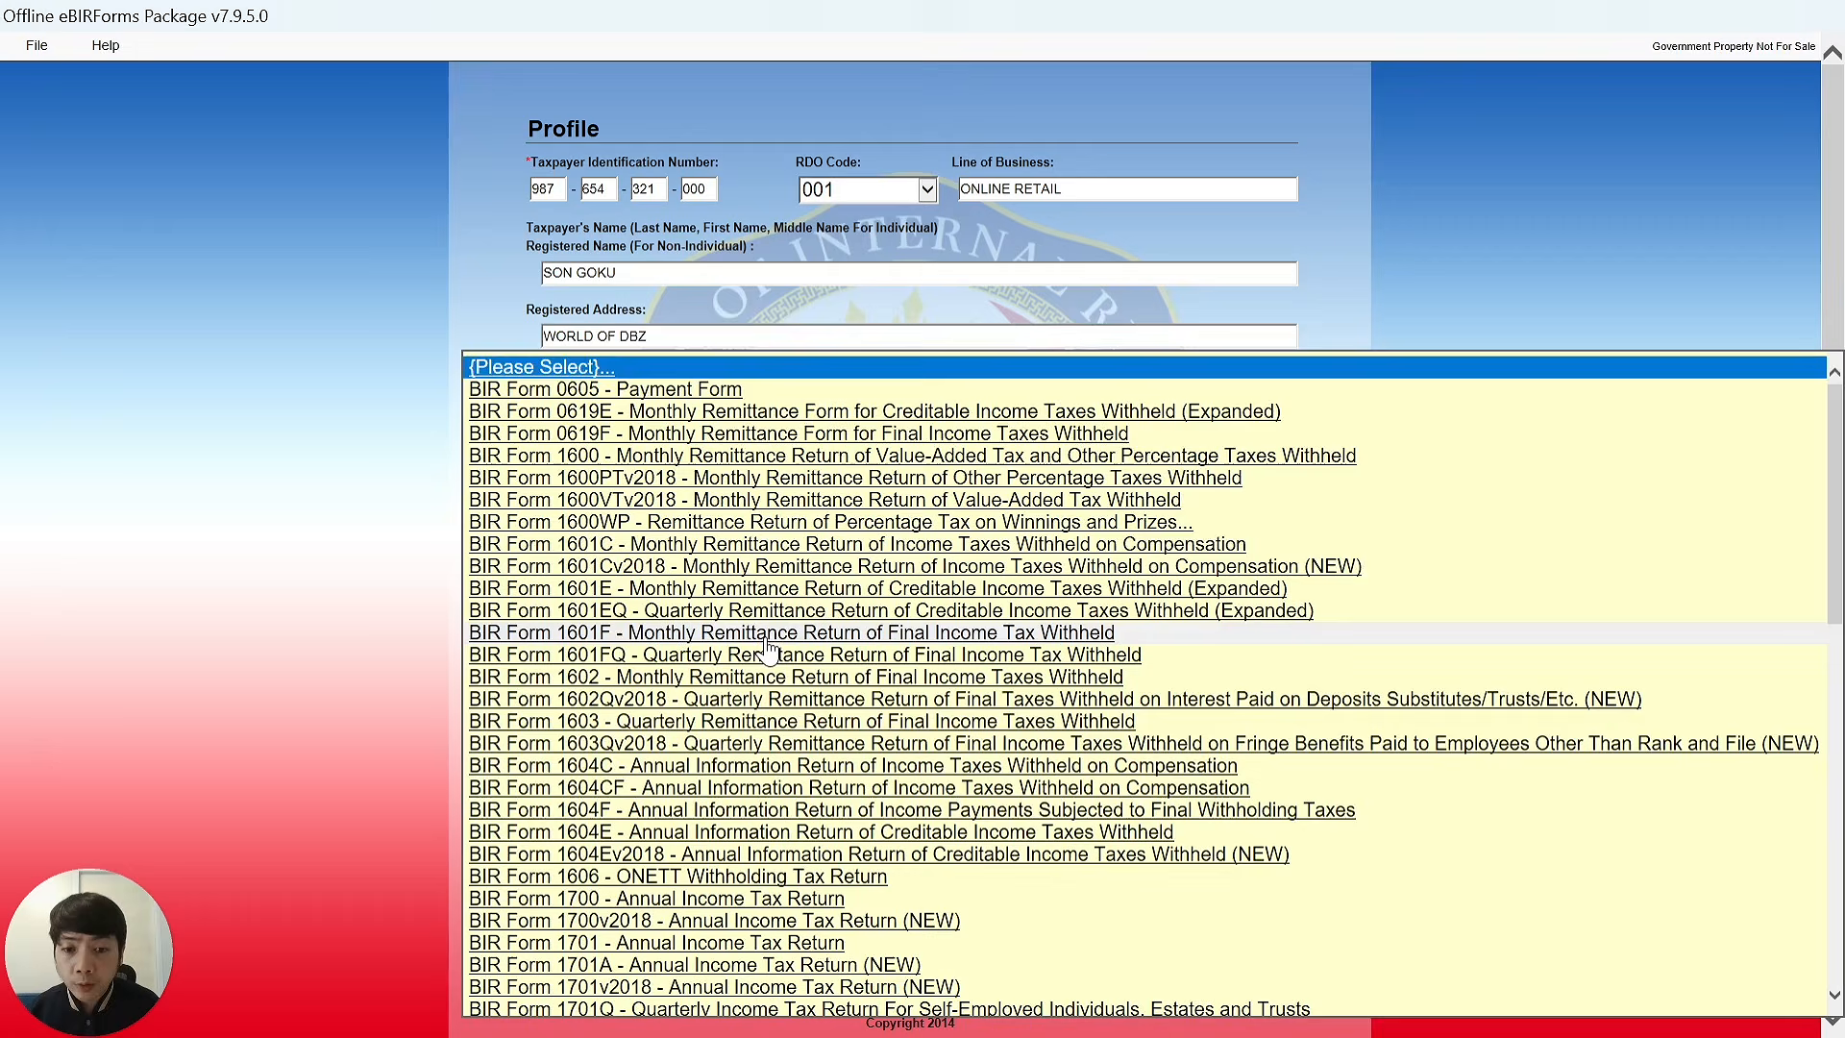
{"action": "scroll", "coordinate": [759, 654], "scroll_direction": "down", "scroll_amount": 3}
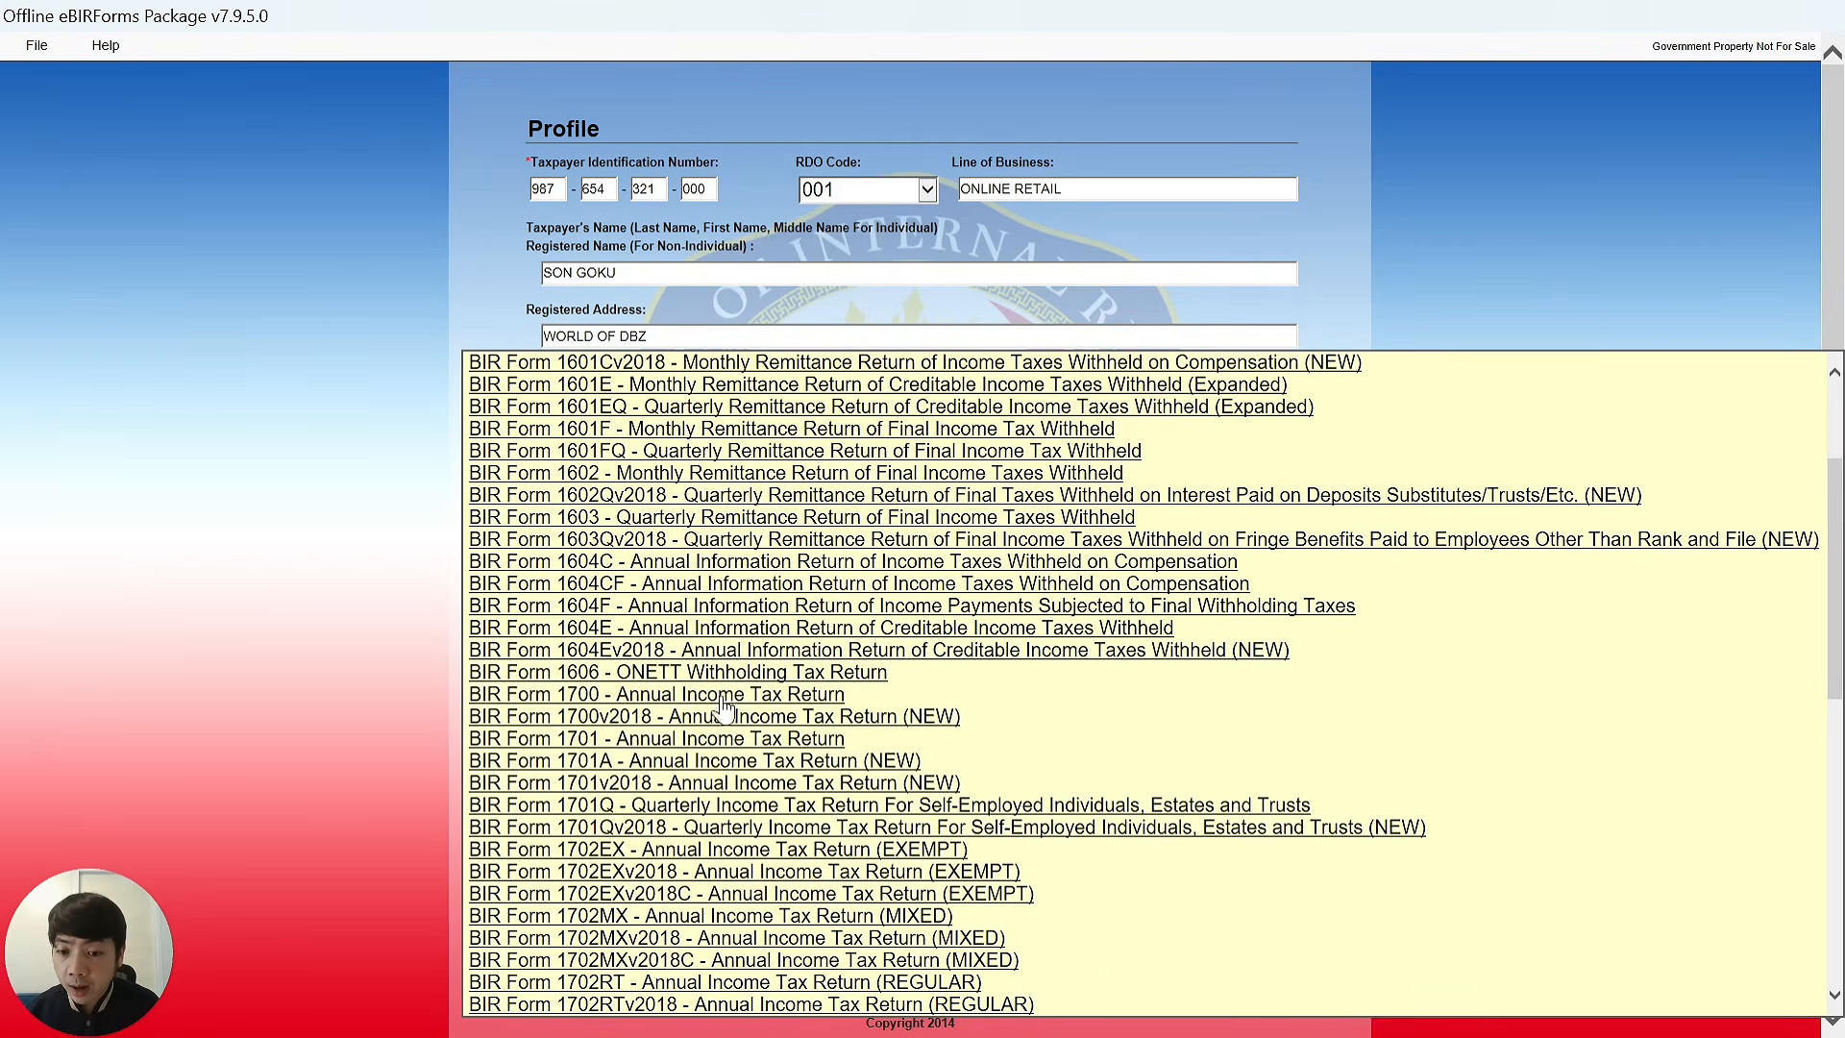
{"action": "left_click", "coordinate": [723, 832]}
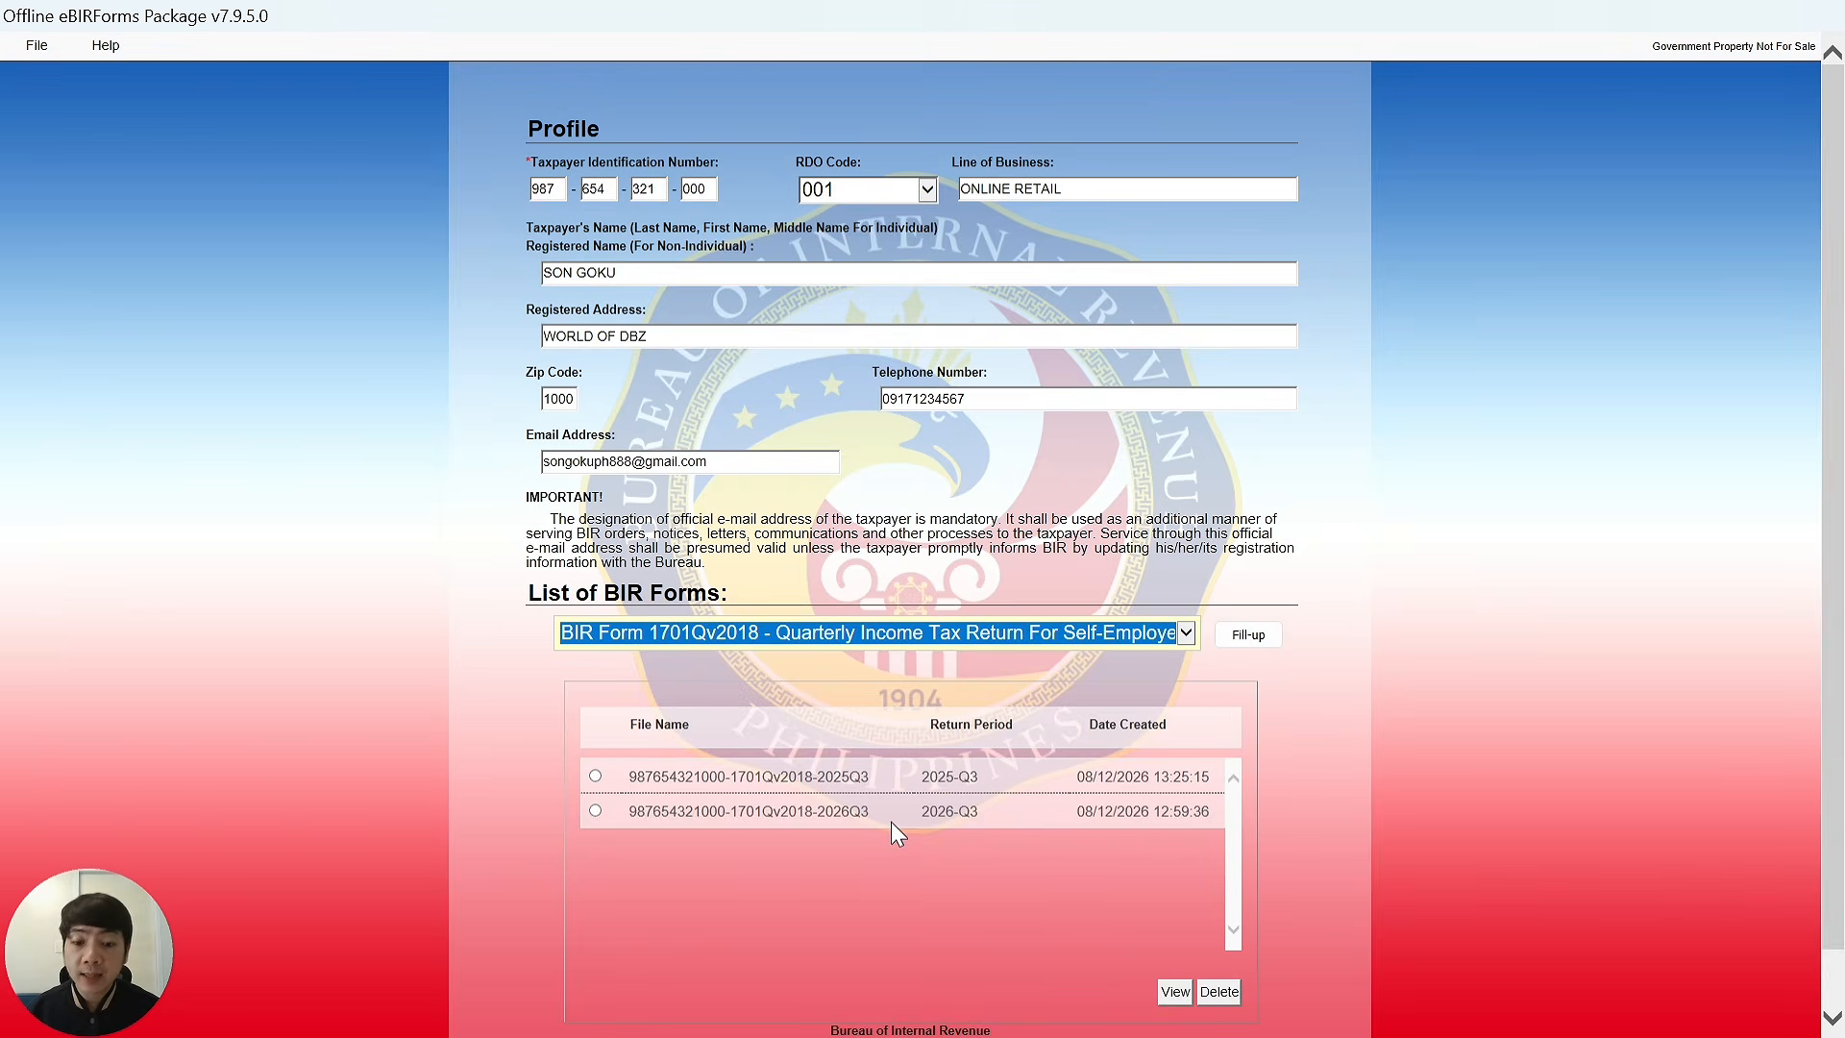
{"action": "left_click", "coordinate": [594, 775]}
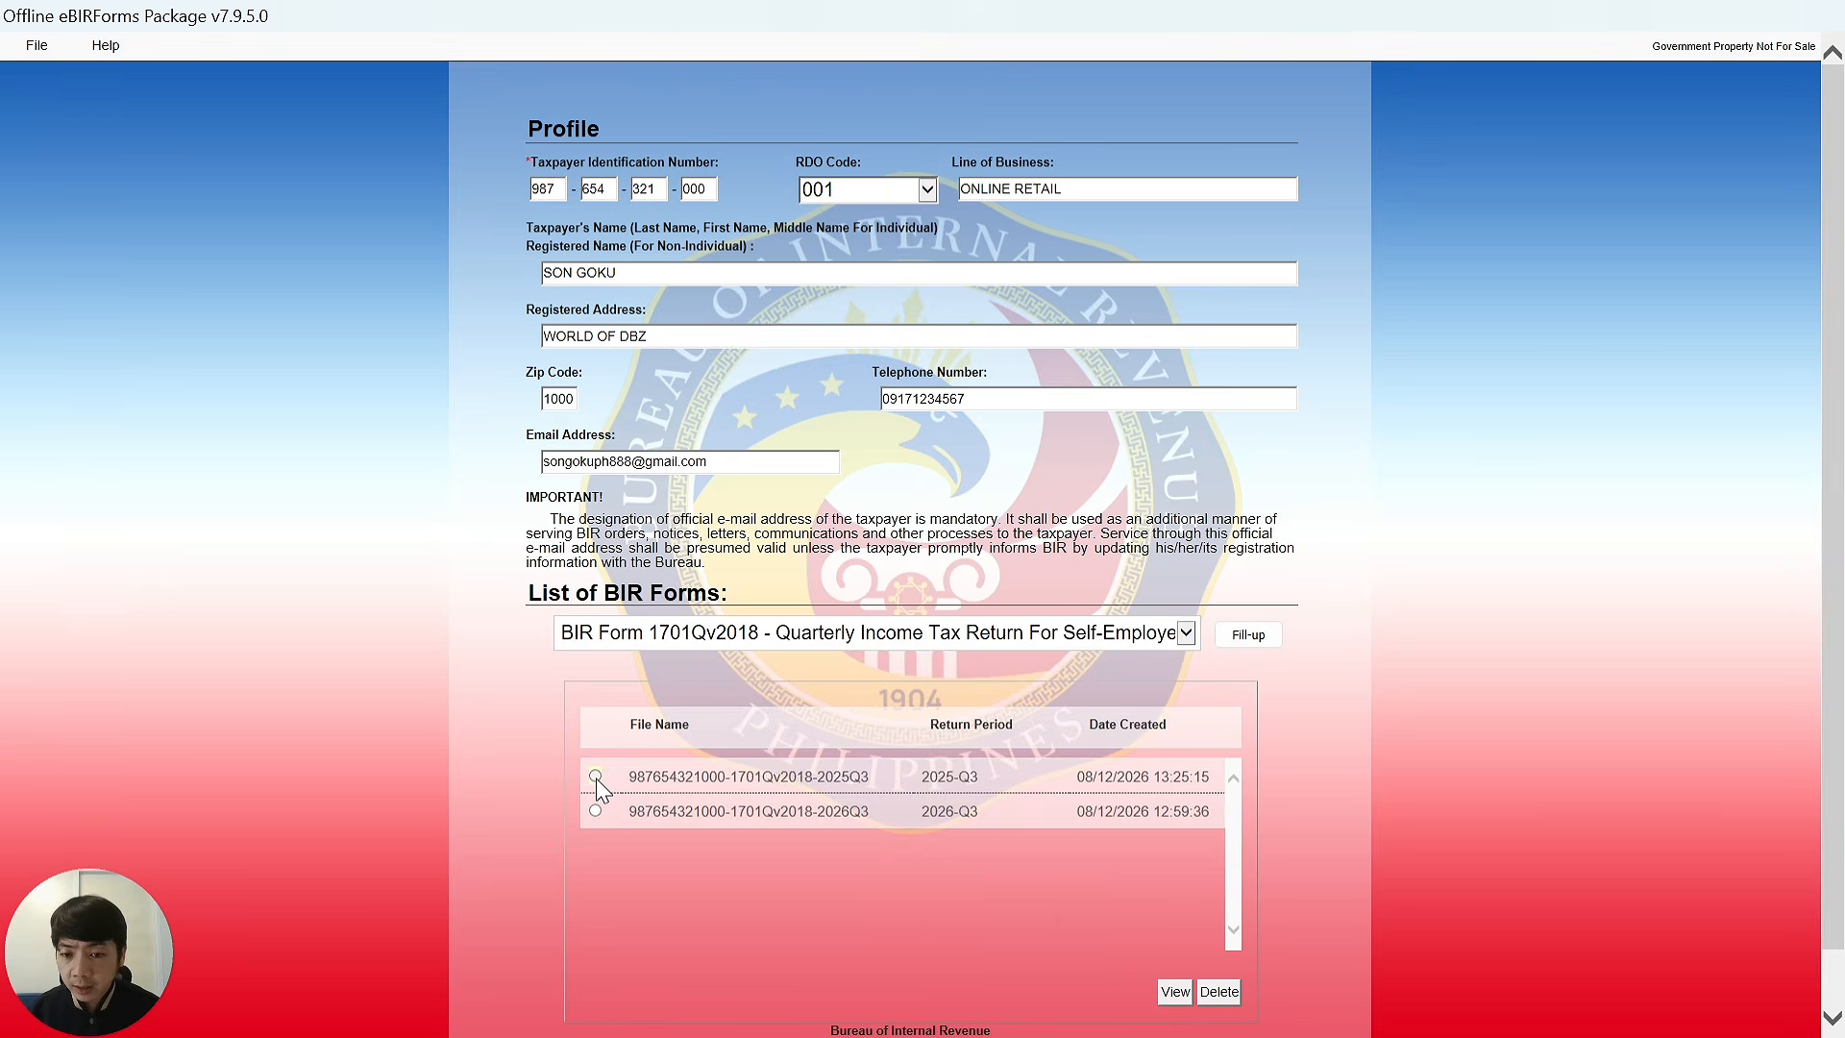
View the saved 2025-Q3 1701Qv2018 return, then close it with File > Exit.
{"action": "left_click", "coordinate": [1175, 995]}
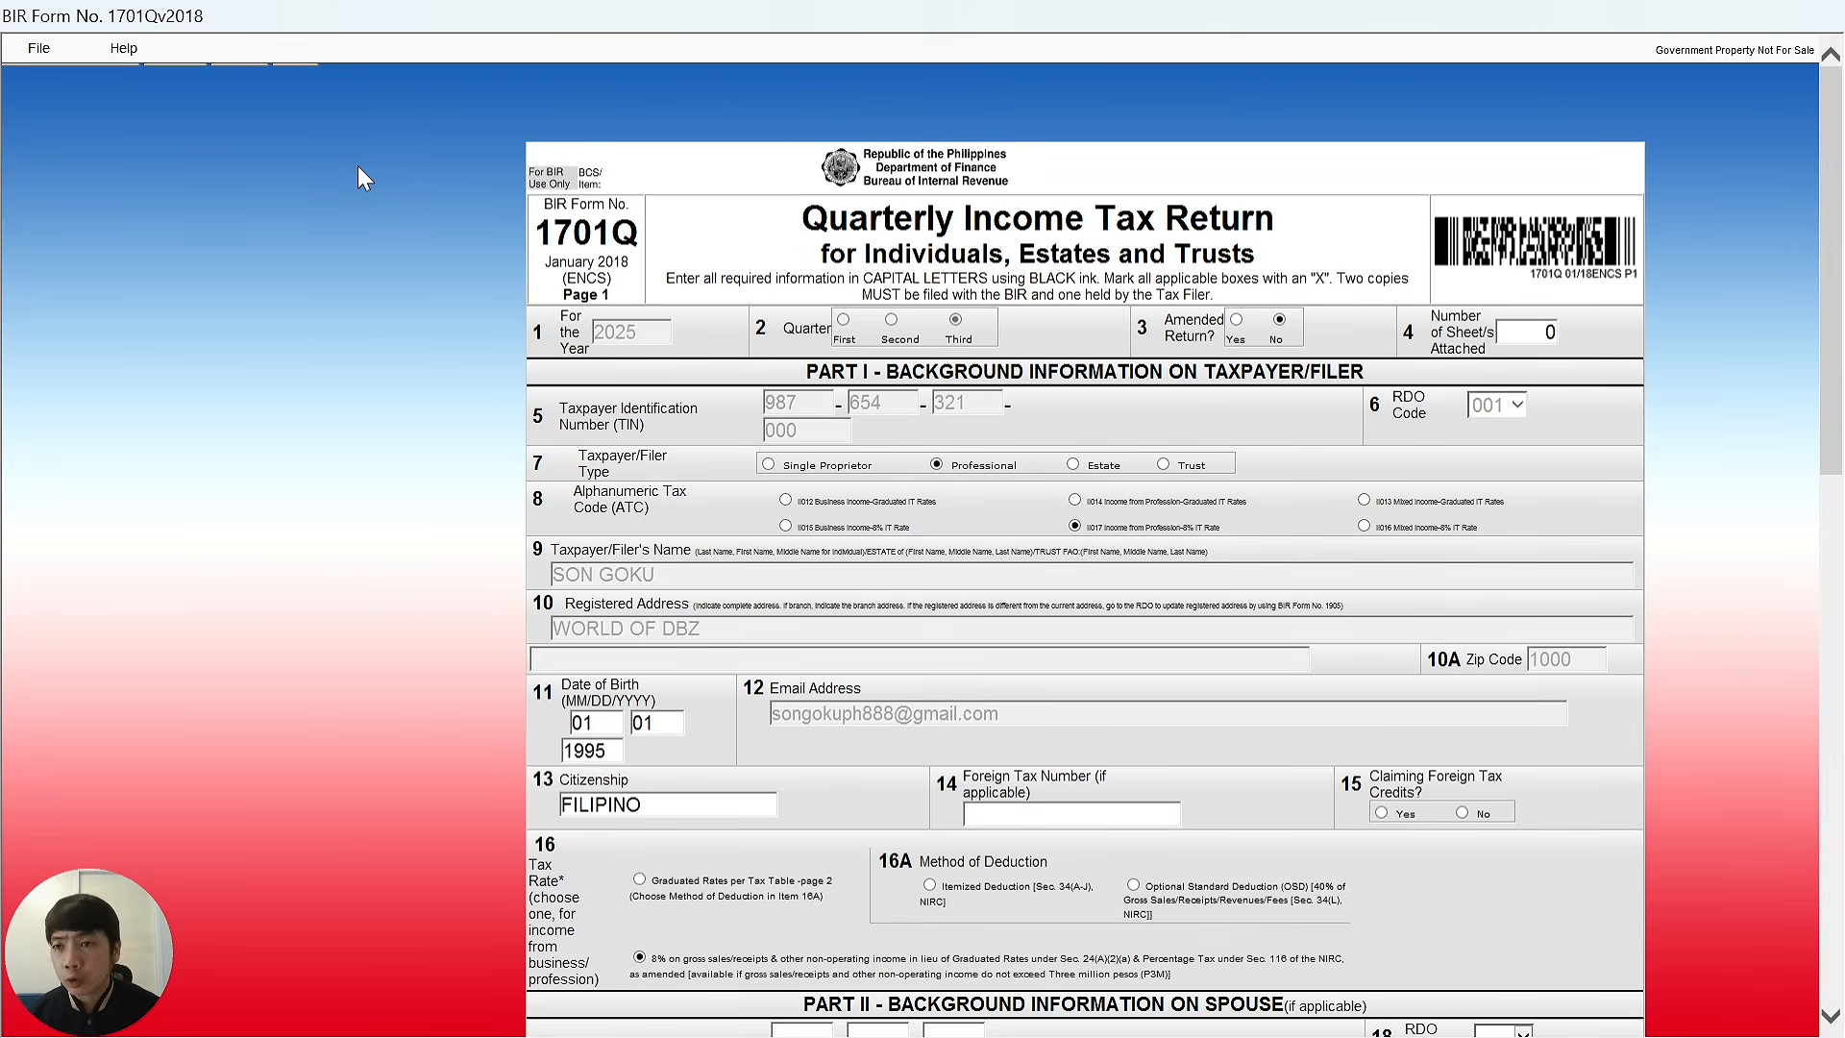
{"action": "left_click", "coordinate": [37, 50]}
{"action": "left_click", "coordinate": [103, 94]}
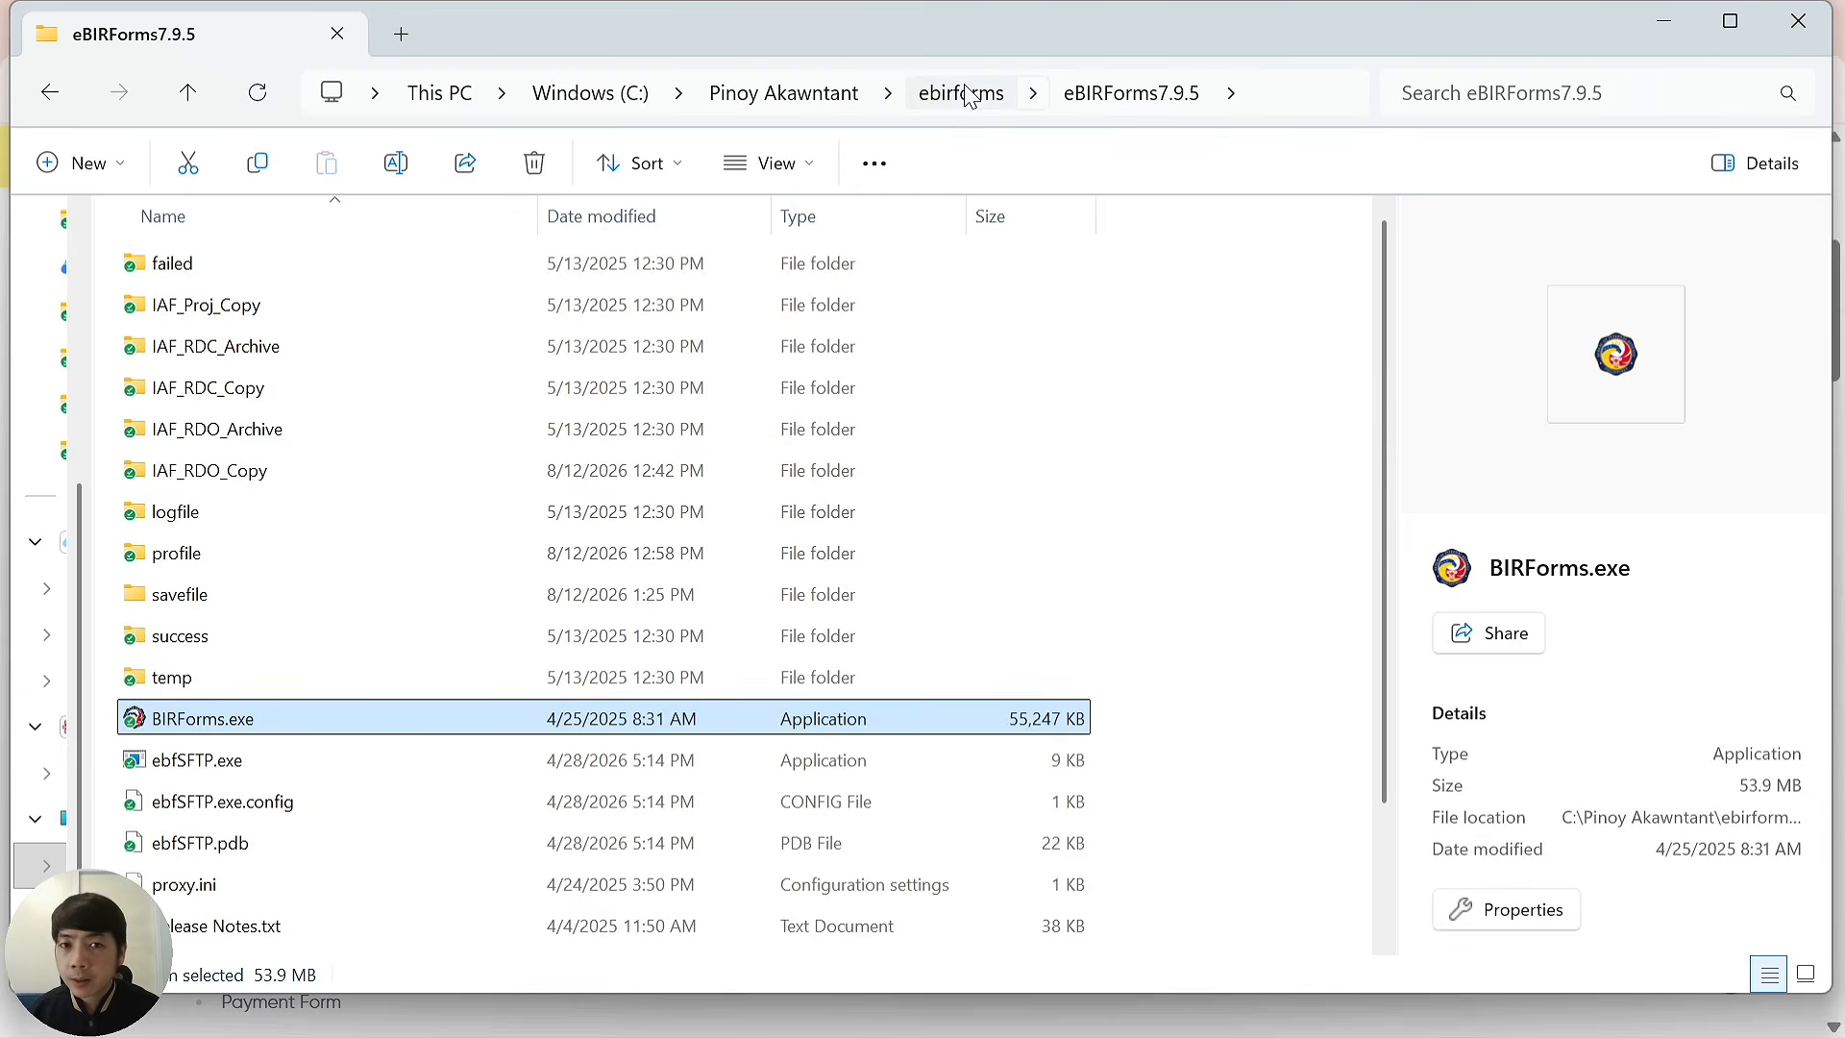
Launch BIRForms.exe from the eBIRForms7.9.4 folder to run eBIRForms v7.9.4.1.
{"action": "left_click", "coordinate": [966, 93]}
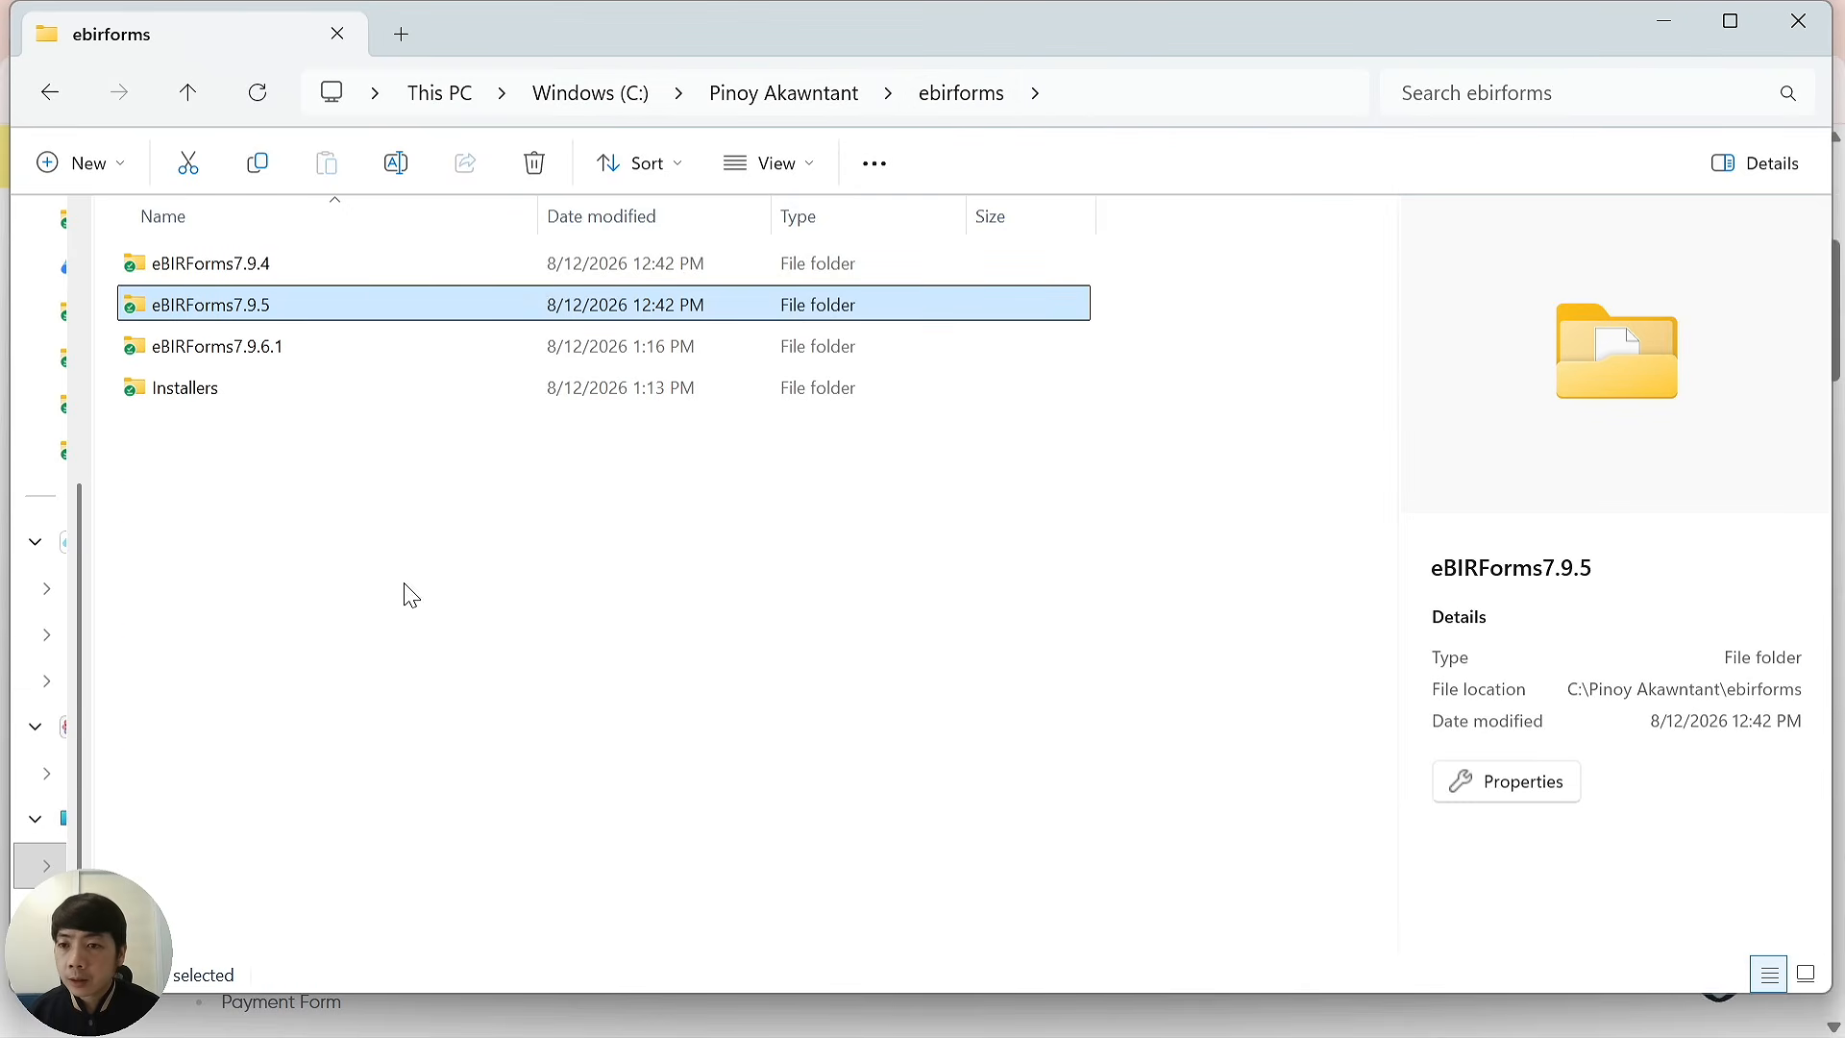
{"action": "left_click", "coordinate": [363, 274]}
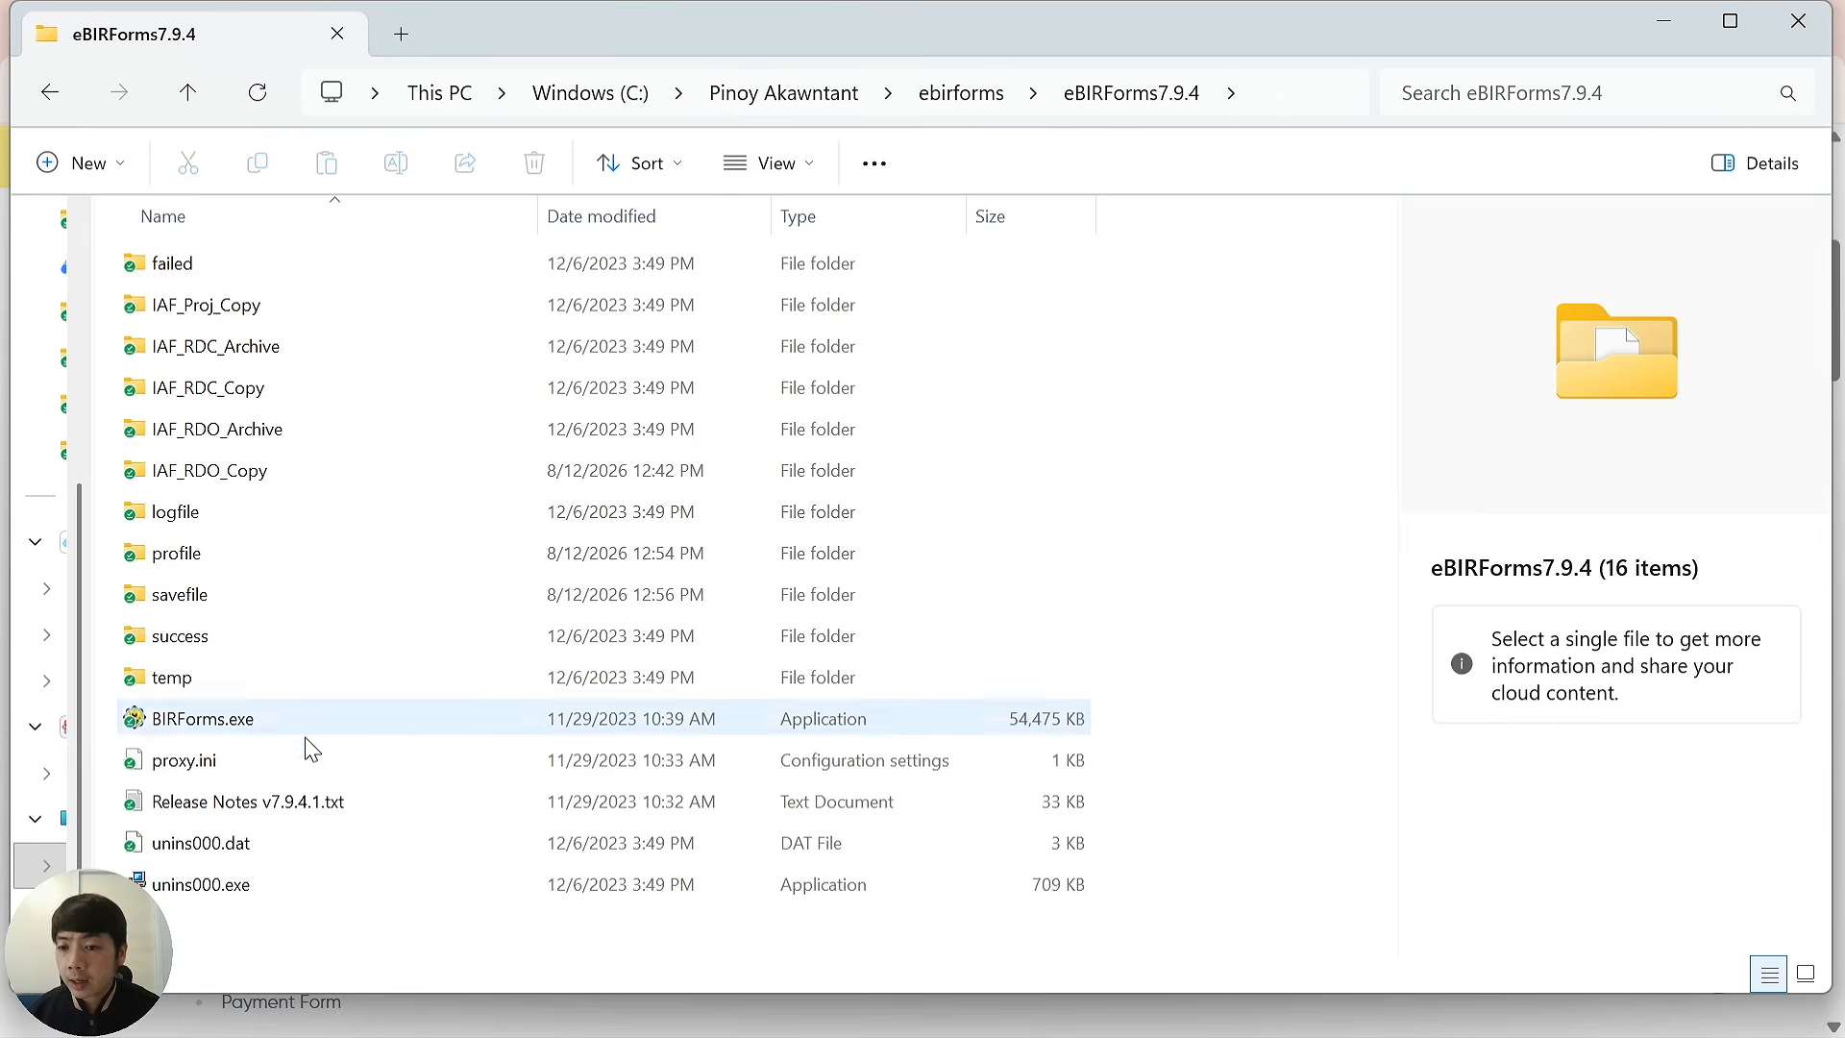
{"action": "double_click", "coordinate": [230, 730]}
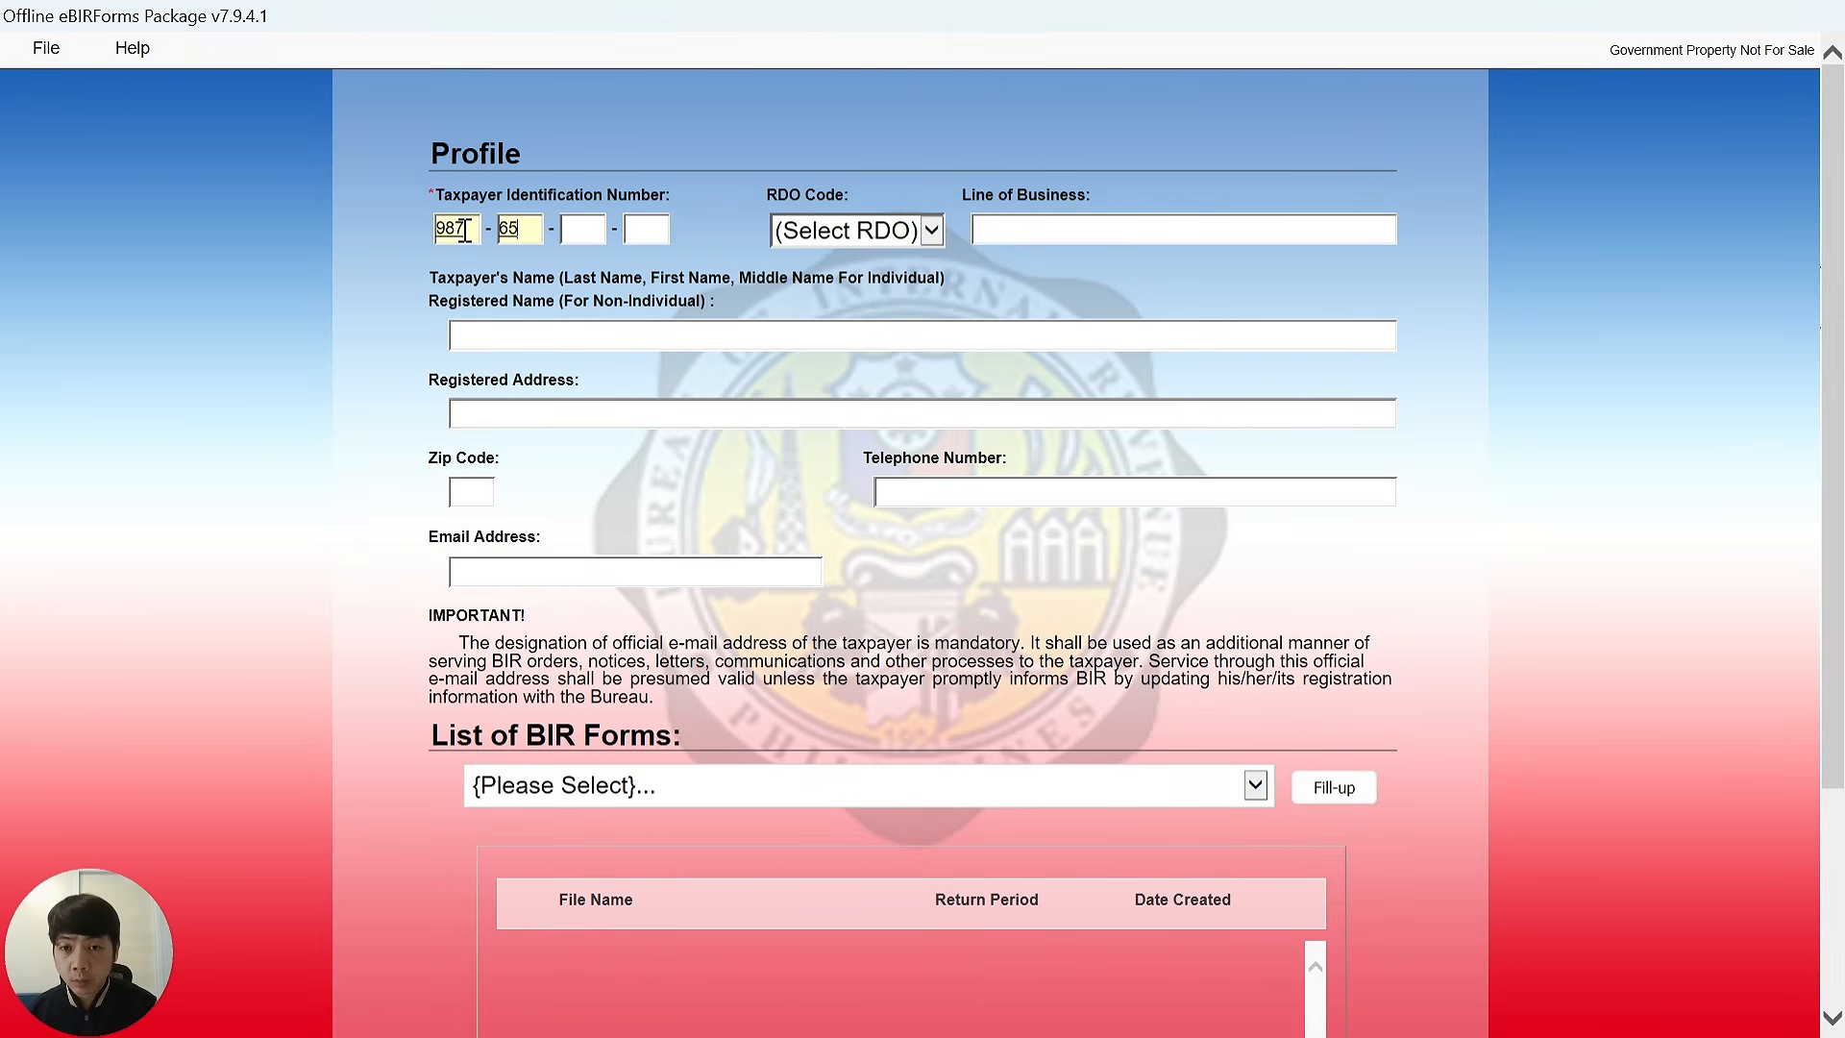
Finish entering the TIN to load the profile and select BIR Form 1701Qv2018.
{"action": "type", "text": "21-"}
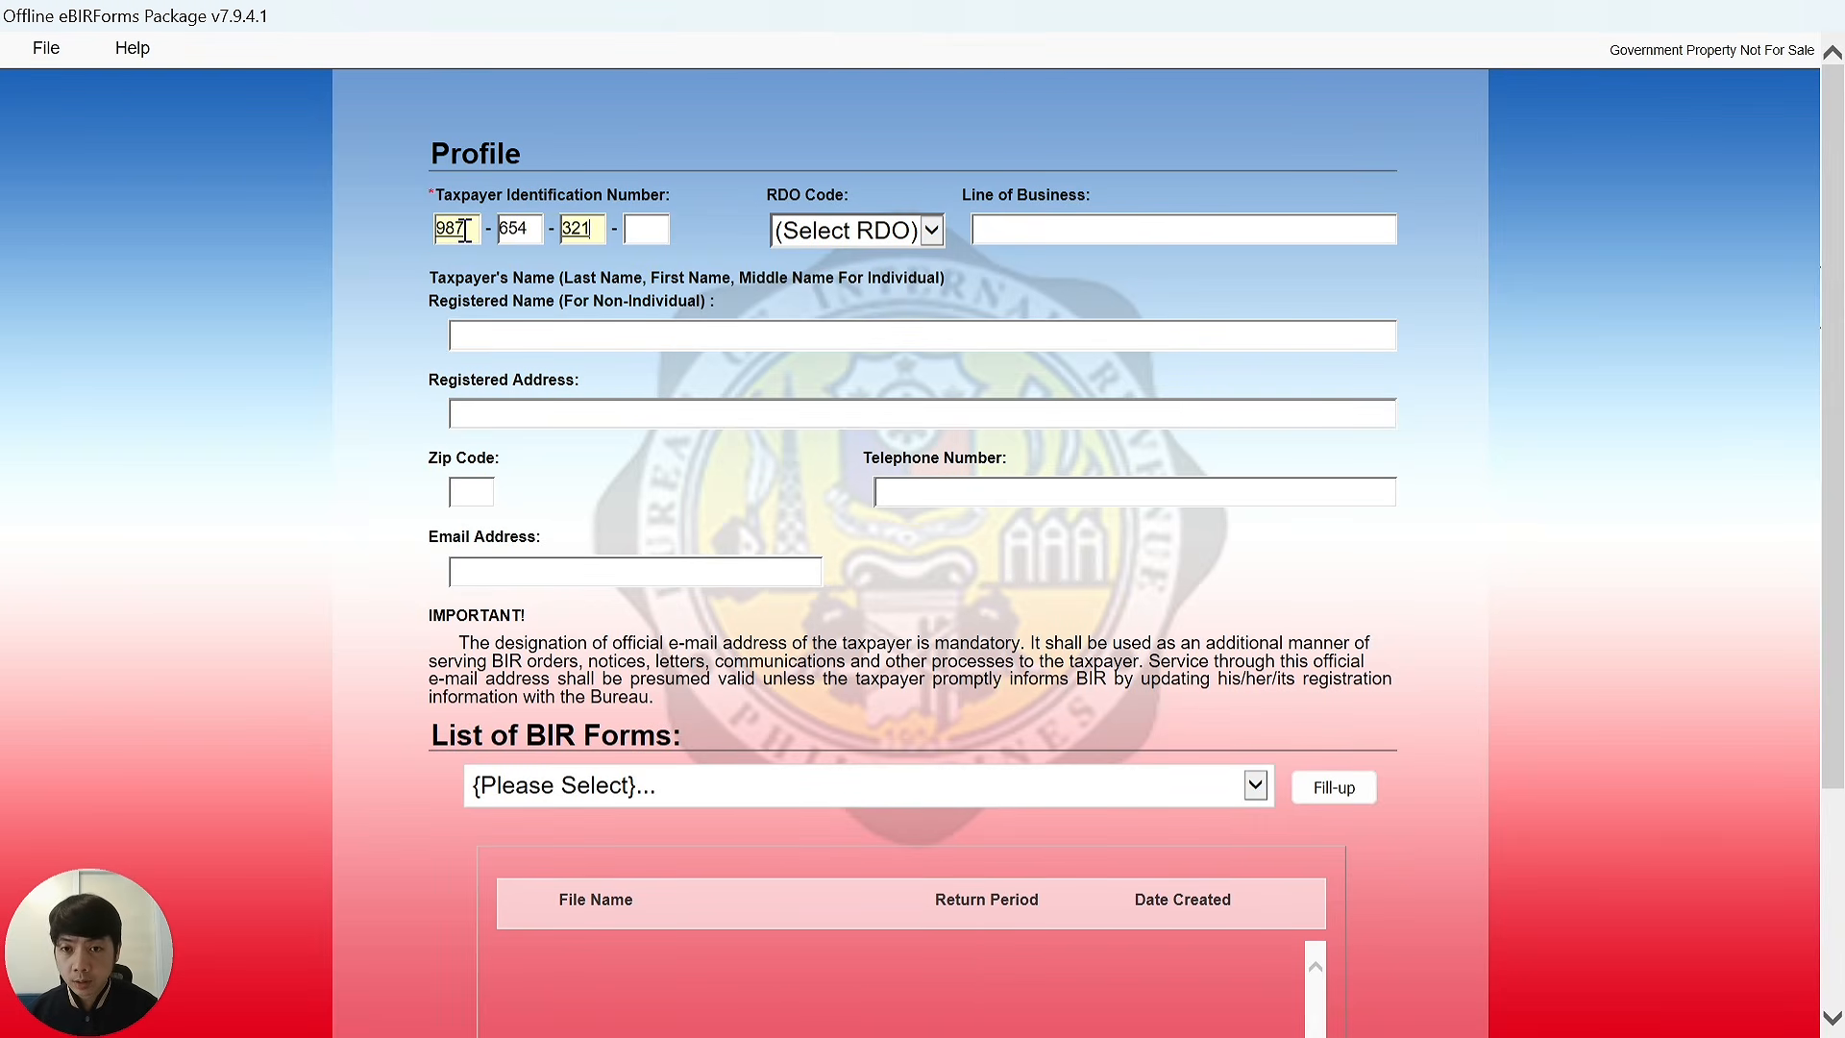
{"action": "type", "text": "000"}
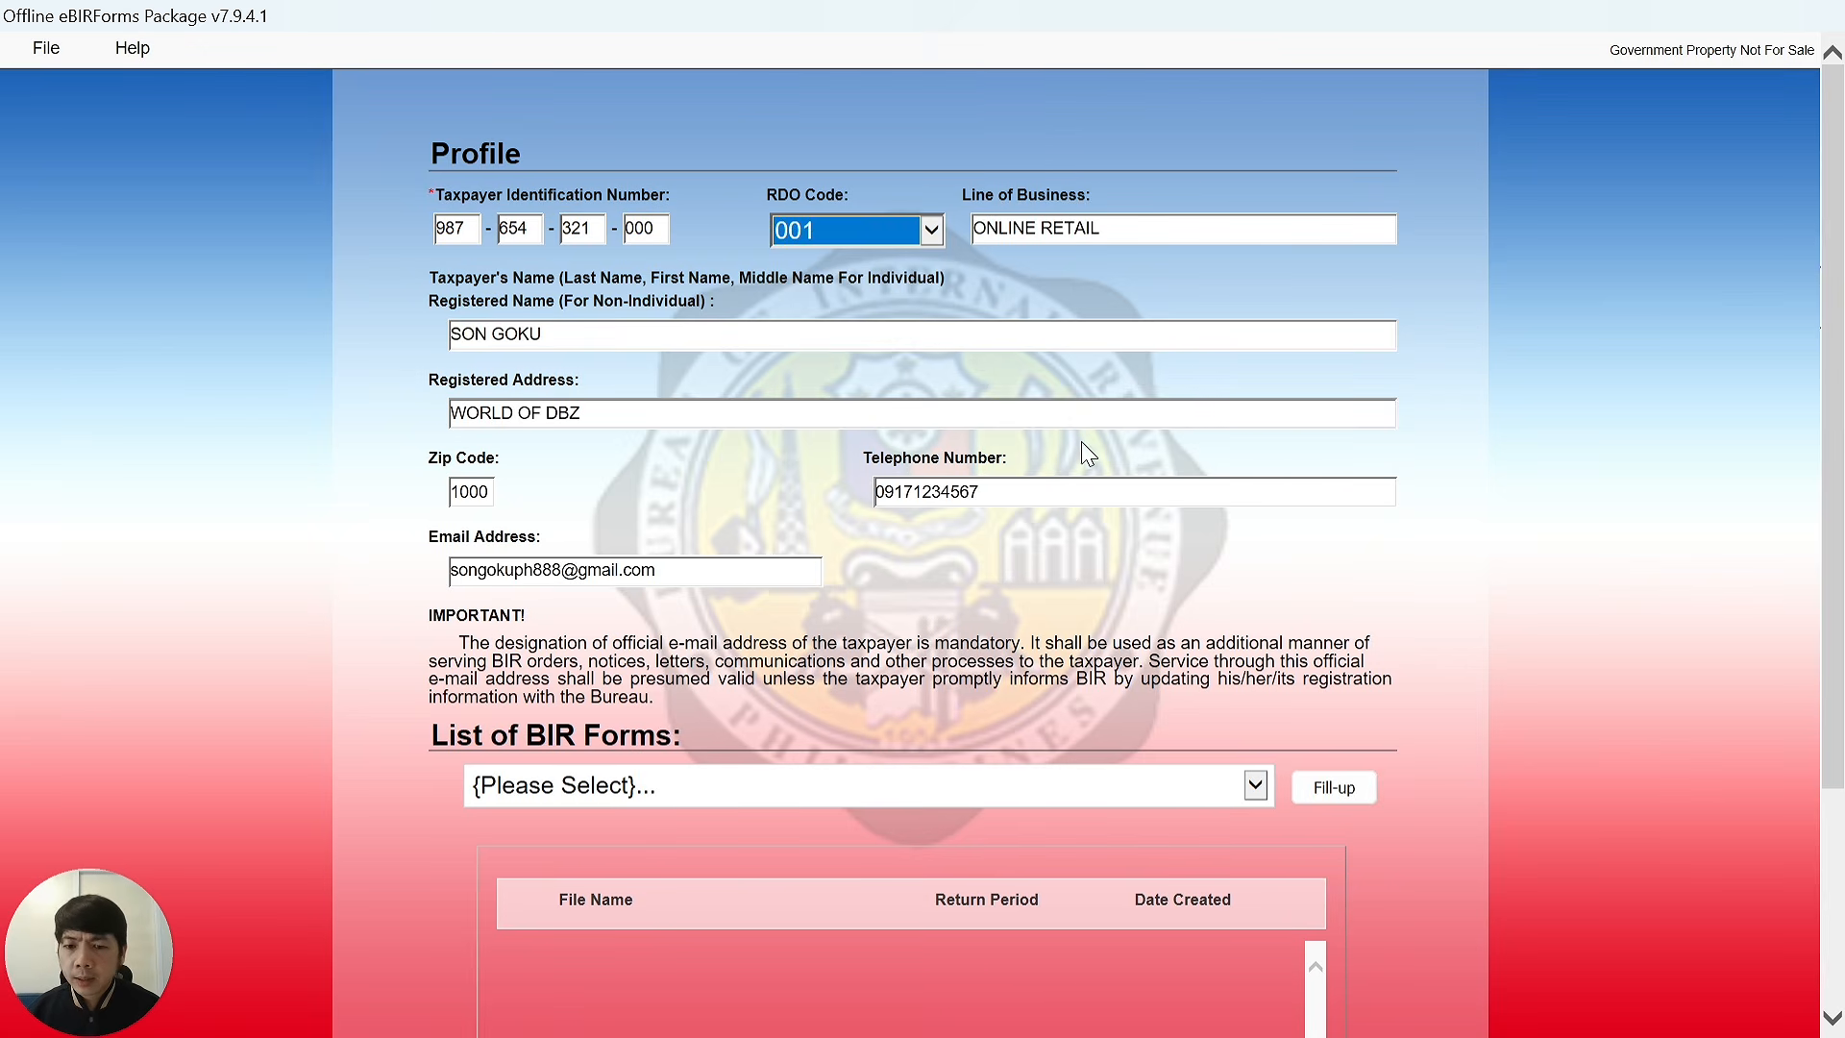
{"action": "left_click", "coordinate": [1121, 783]}
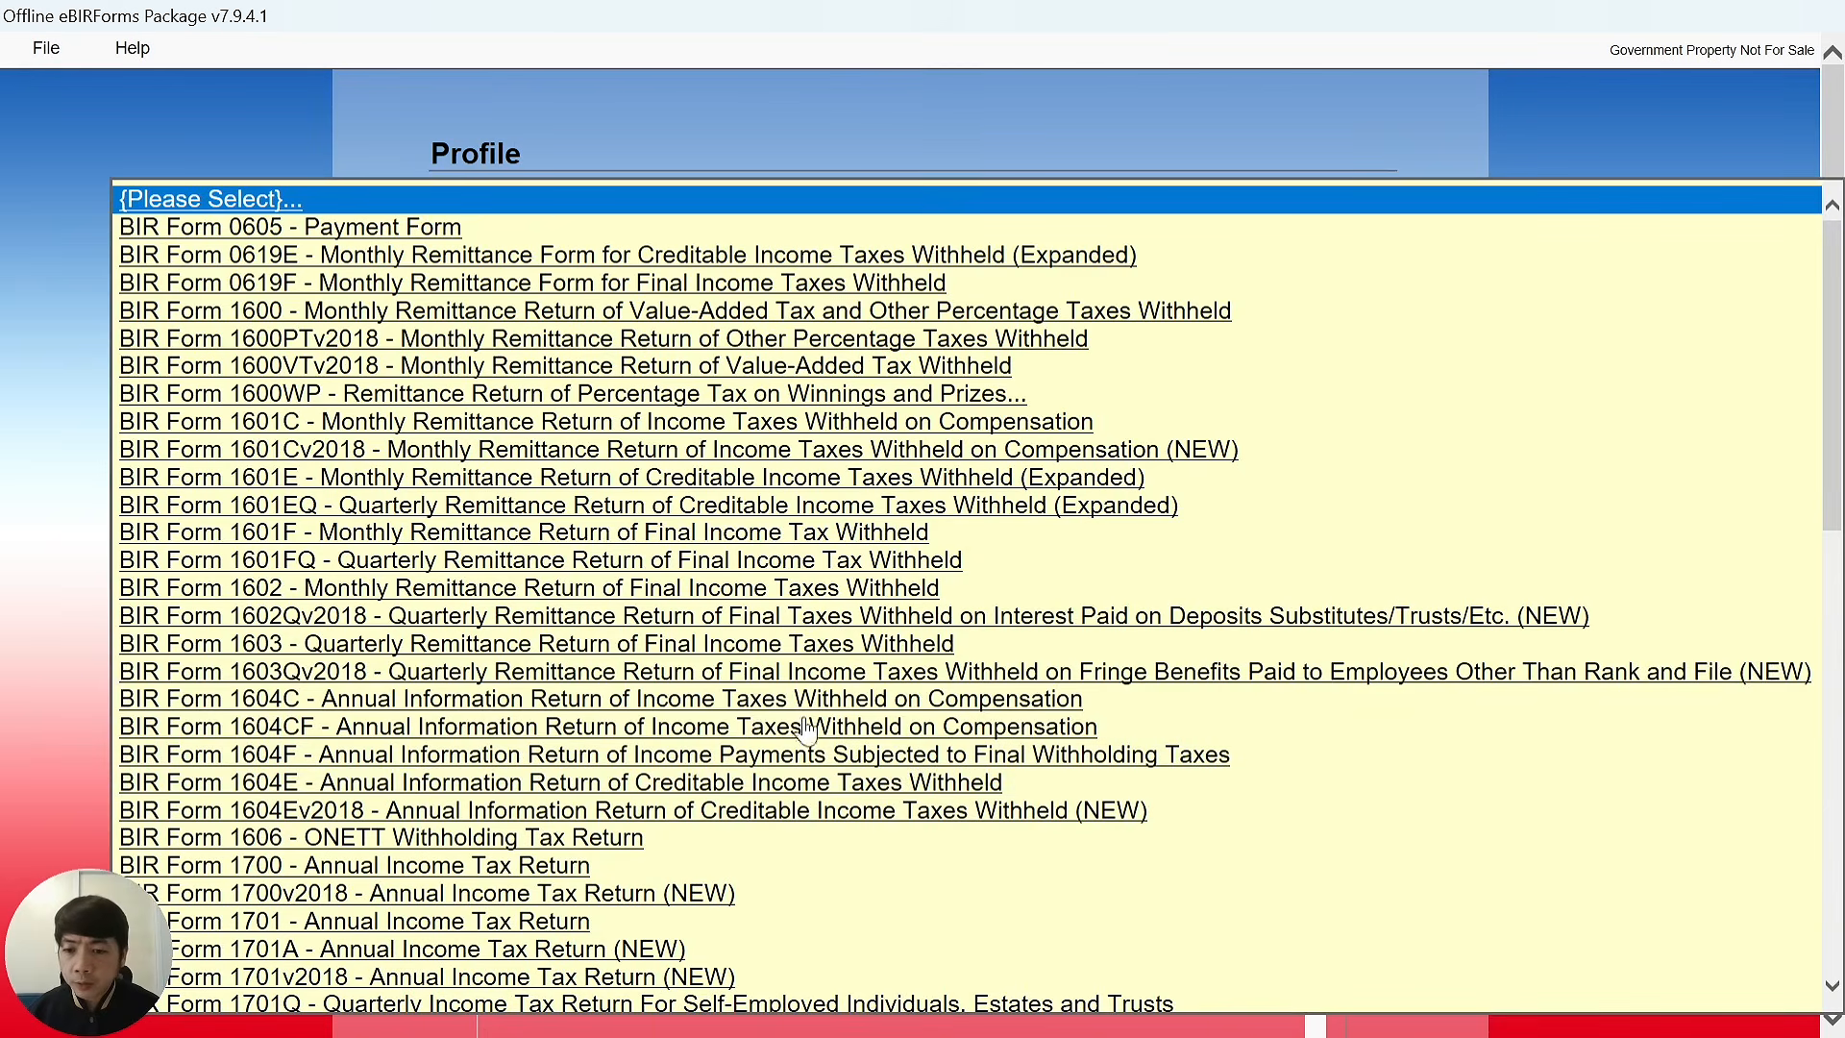
{"action": "scroll", "coordinate": [468, 732], "scroll_direction": "down", "scroll_amount": 2}
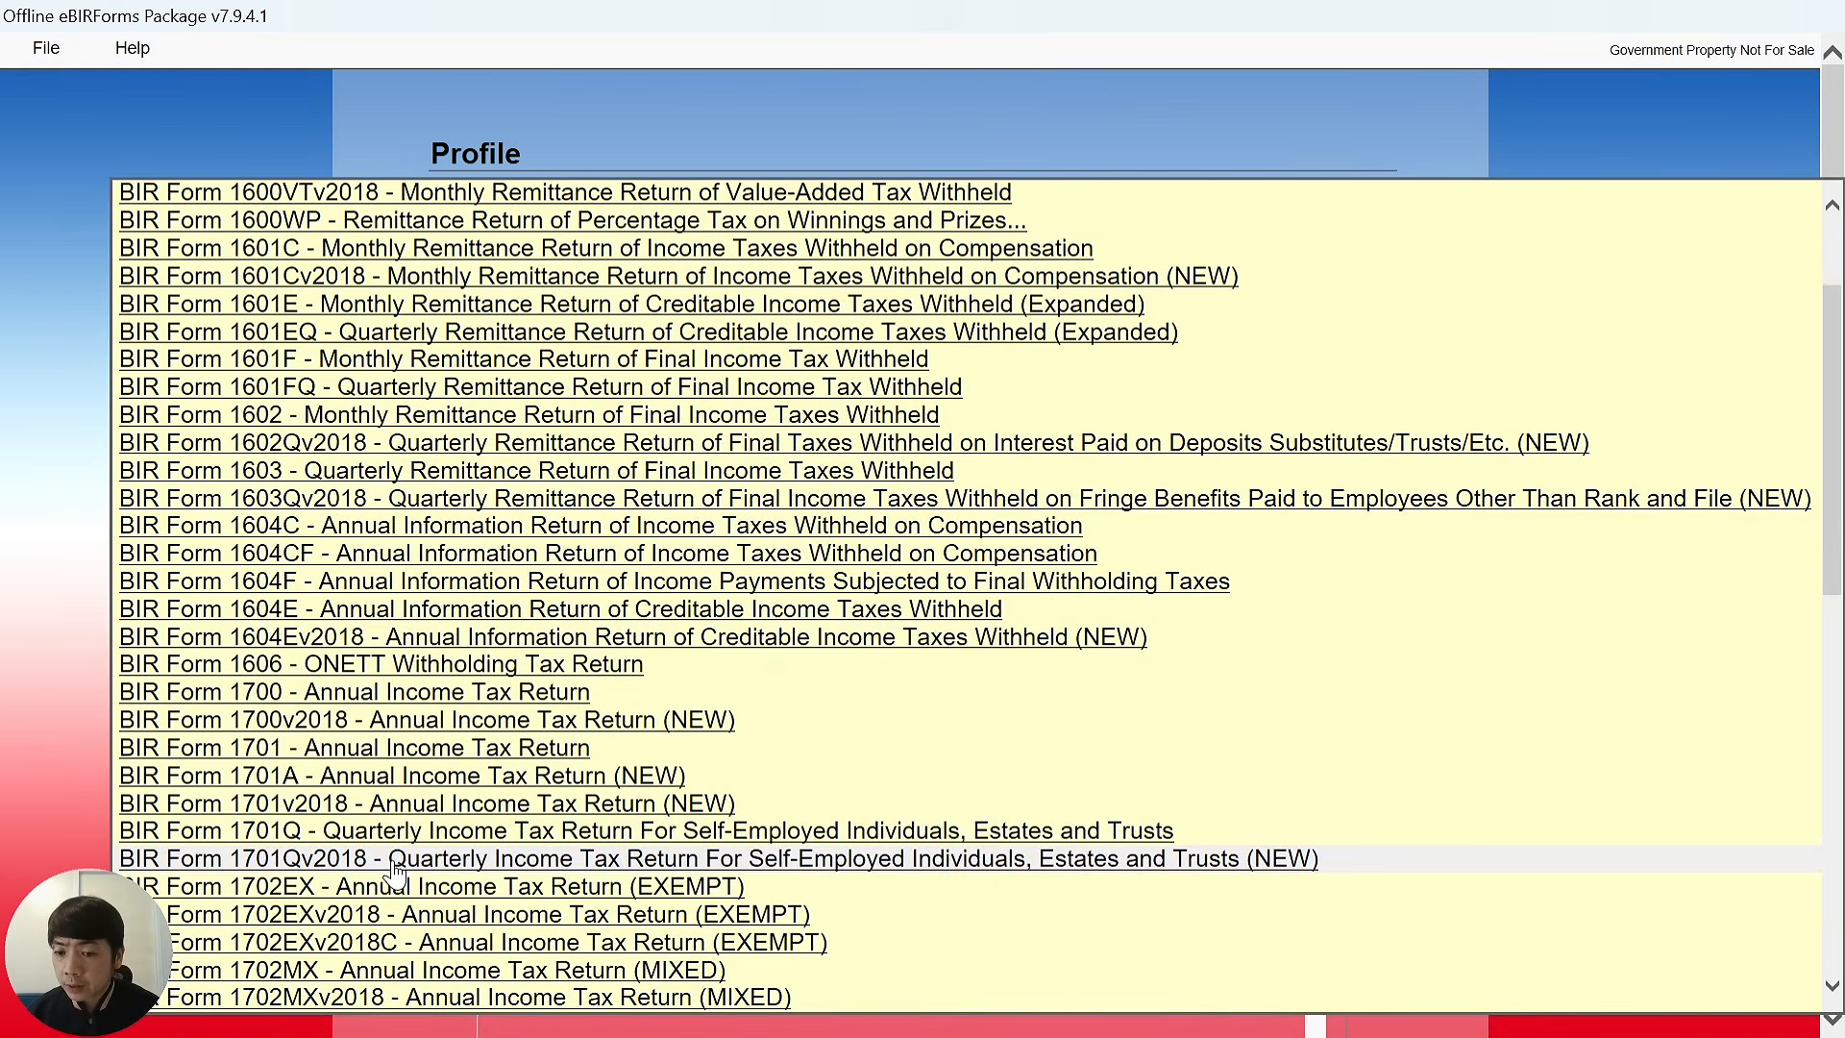
{"action": "left_click", "coordinate": [994, 858]}
Pick the 2025-Q1 saved return and open it for viewing.
{"action": "scroll", "coordinate": [1162, 772], "scroll_direction": "down", "scroll_amount": 2}
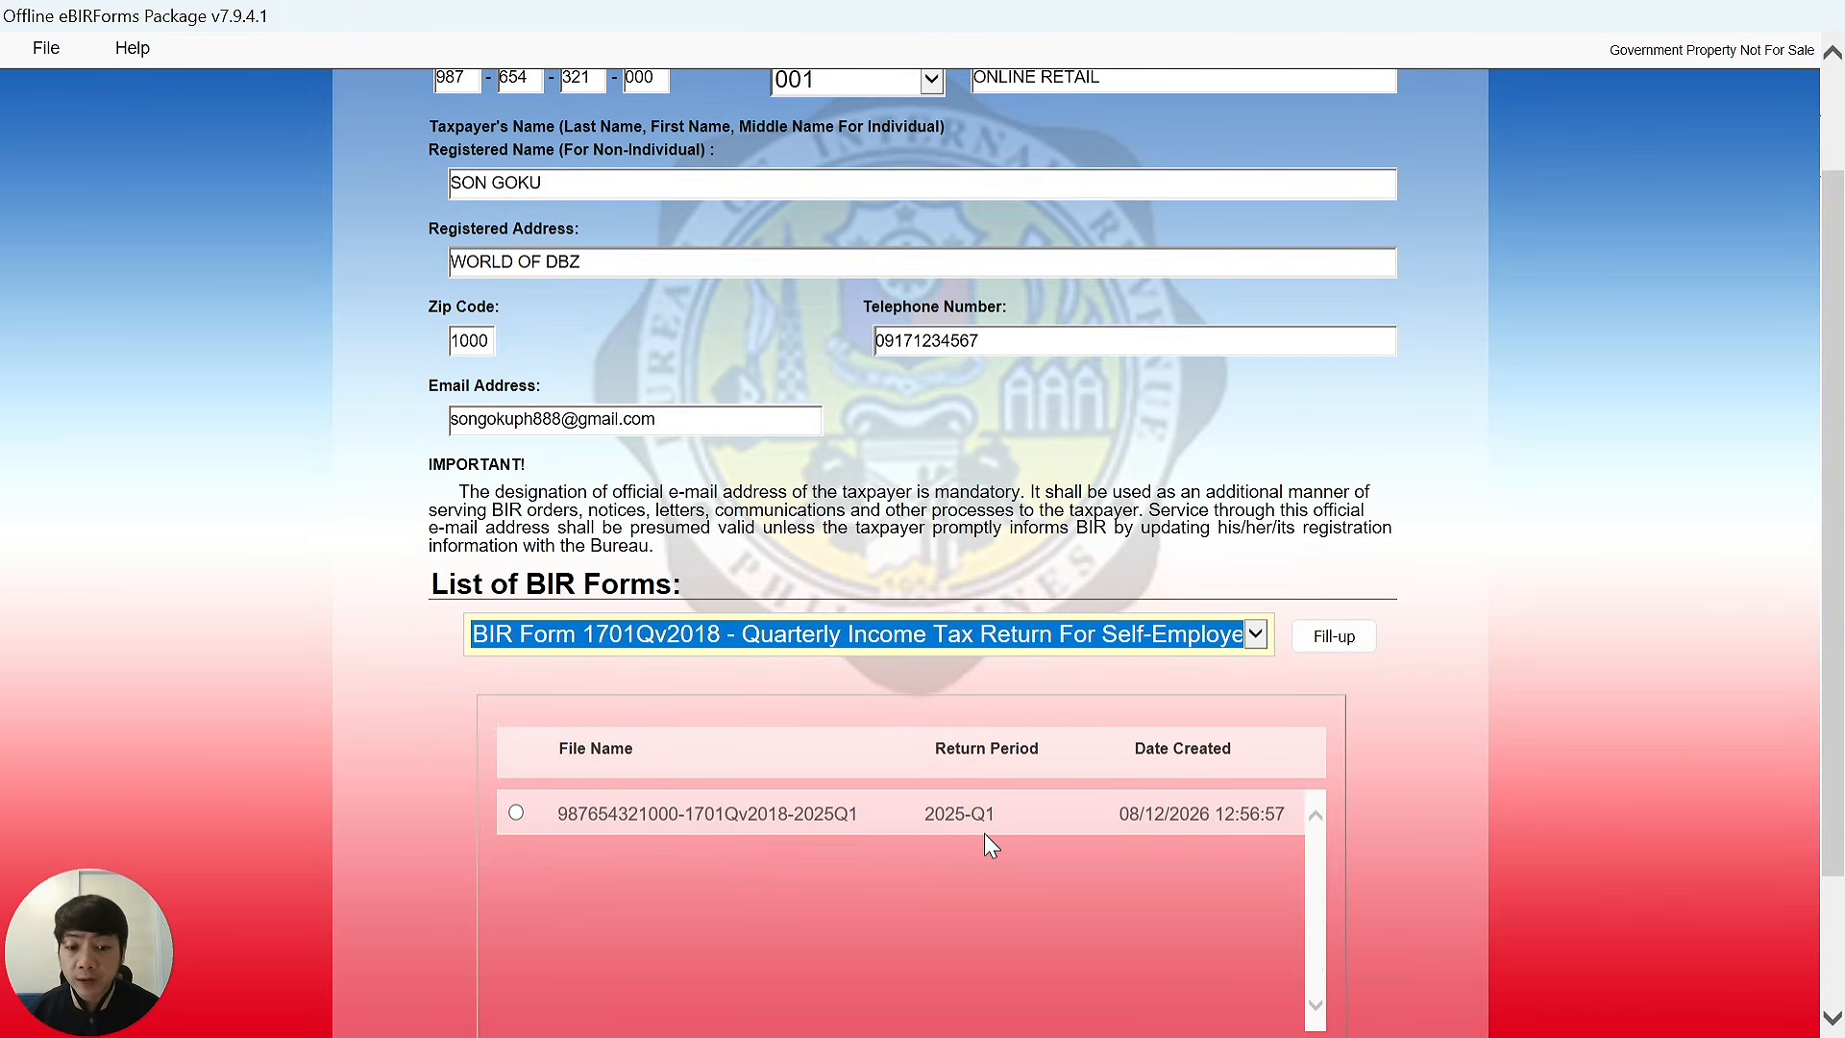
{"action": "left_click", "coordinate": [516, 813]}
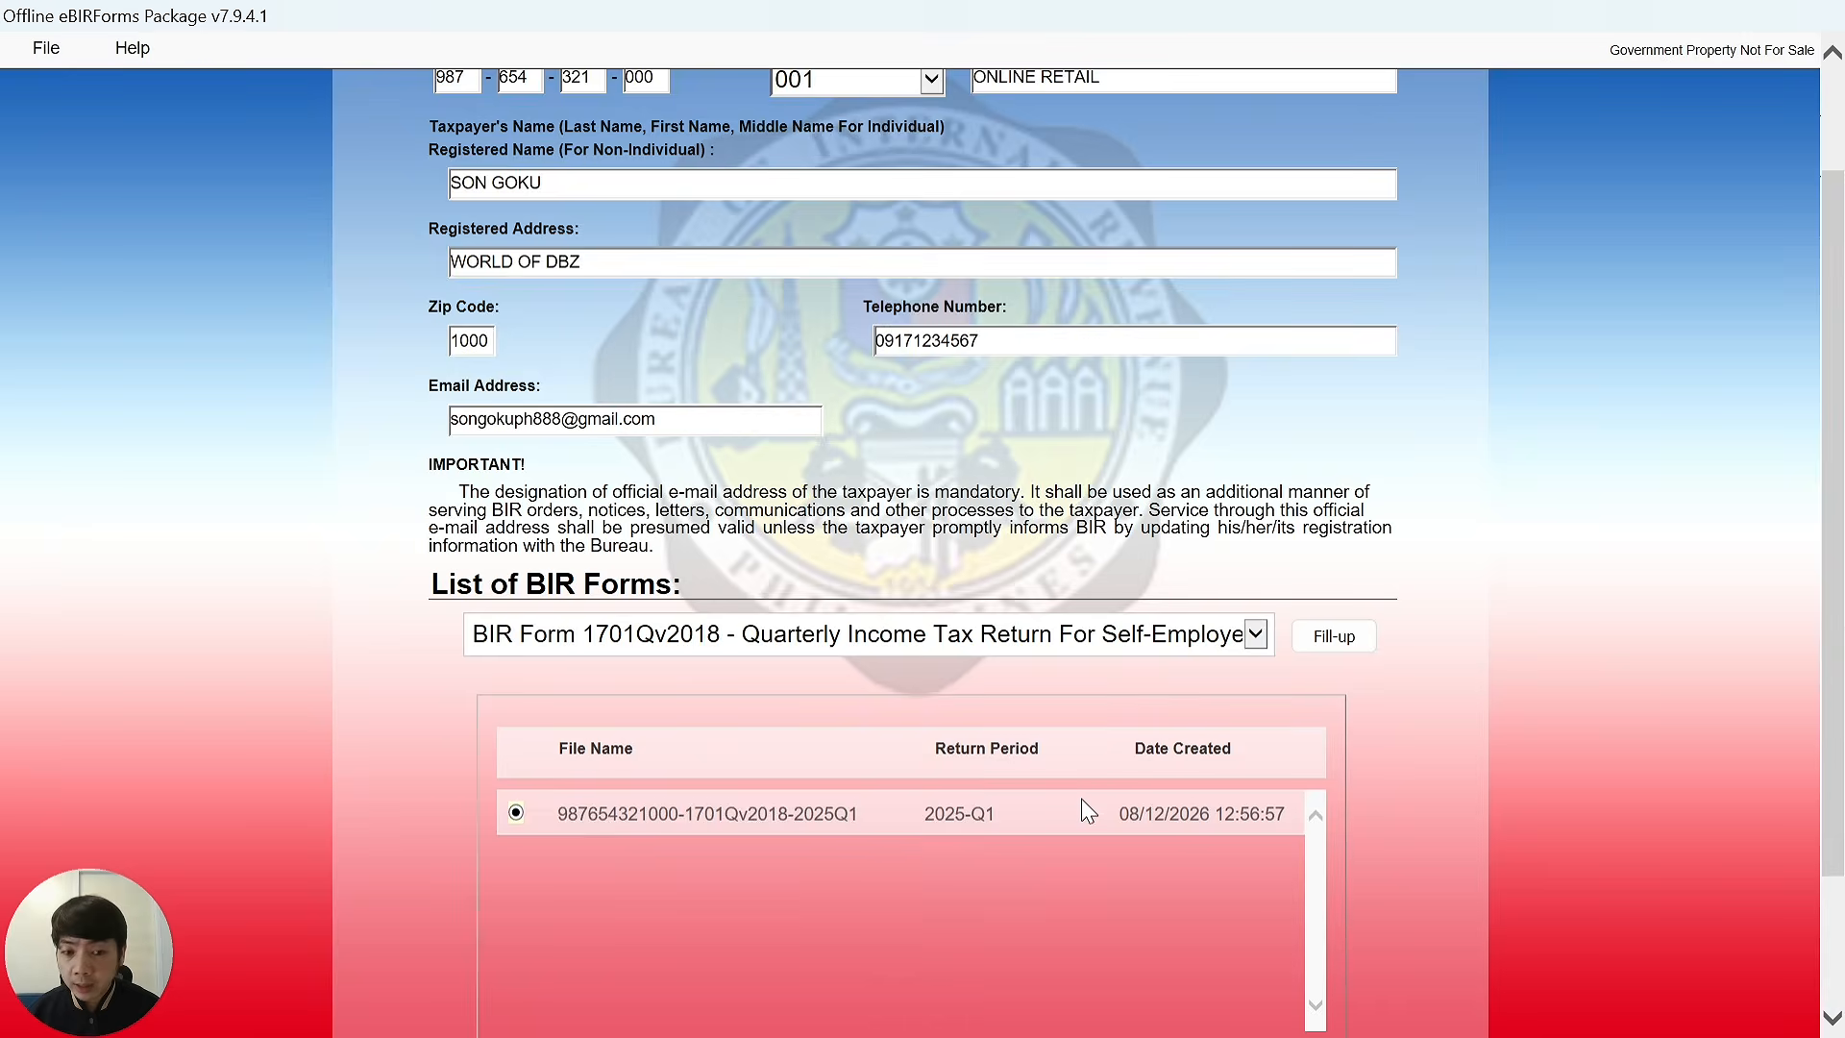
{"action": "scroll", "coordinate": [1105, 798], "scroll_direction": "down", "scroll_amount": 2}
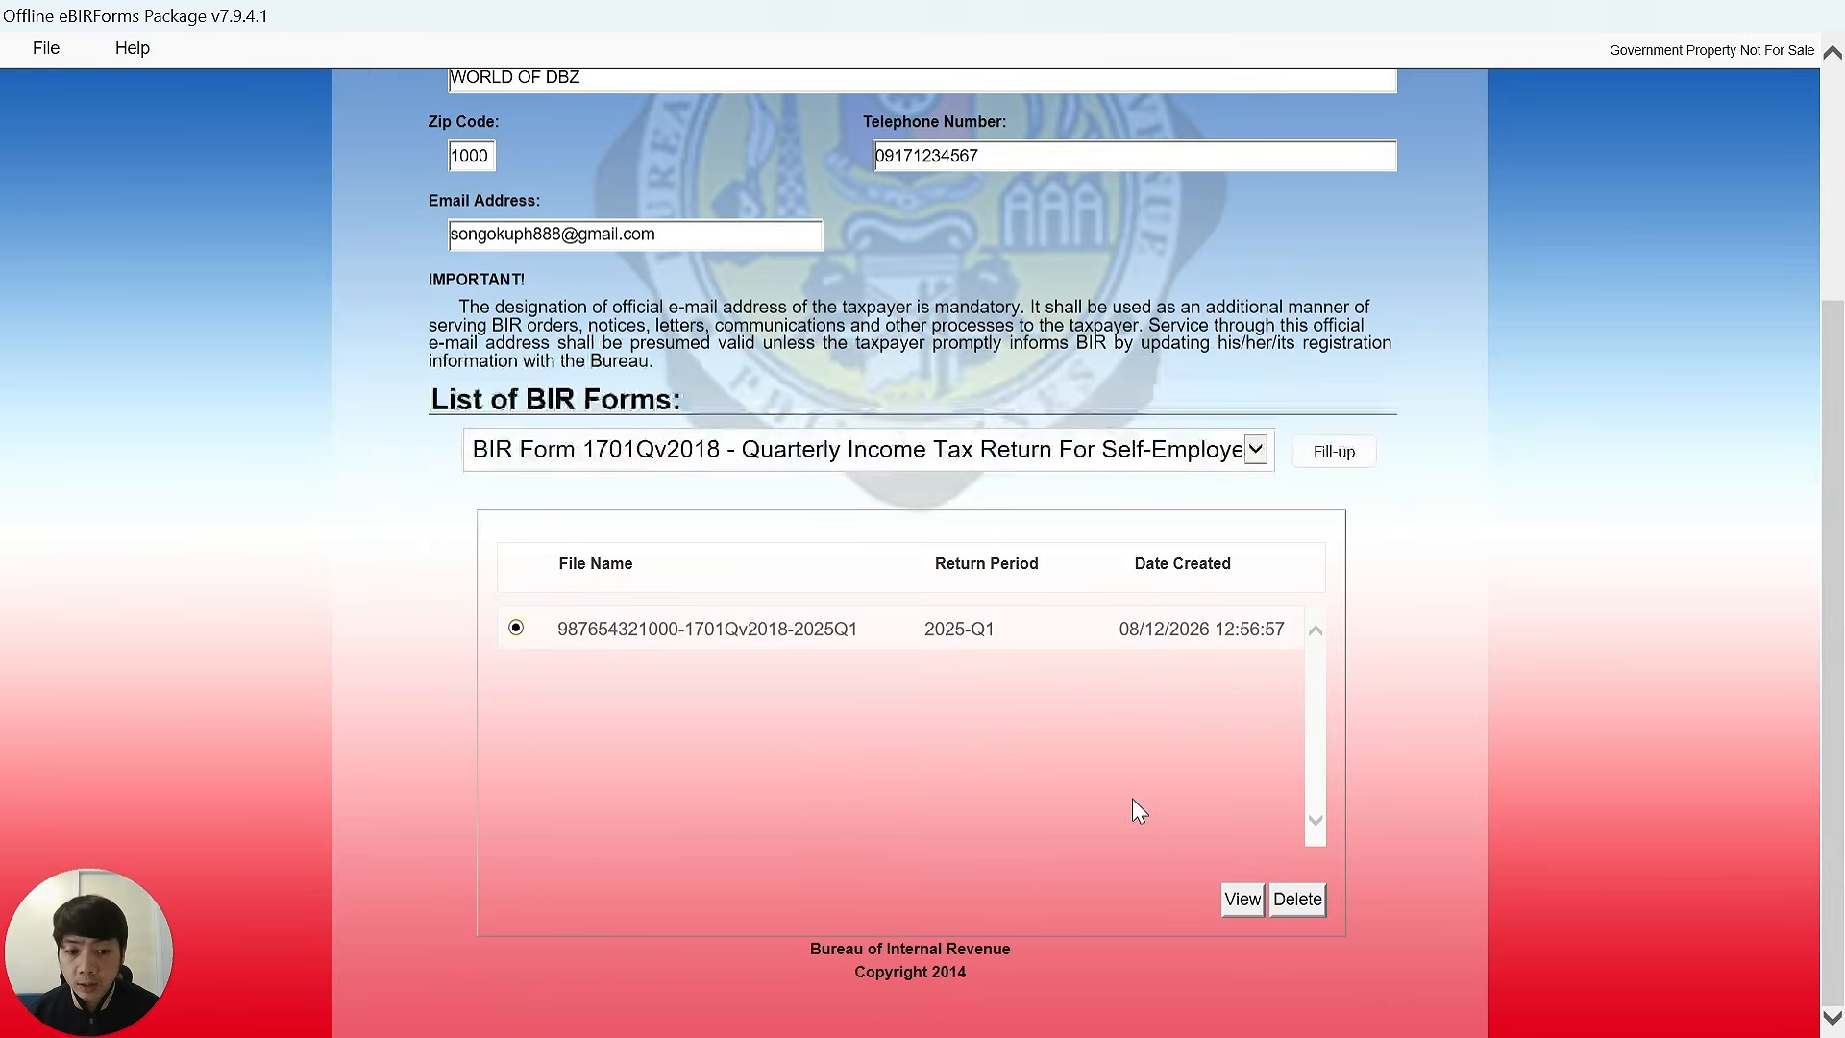
{"action": "left_click", "coordinate": [1243, 899]}
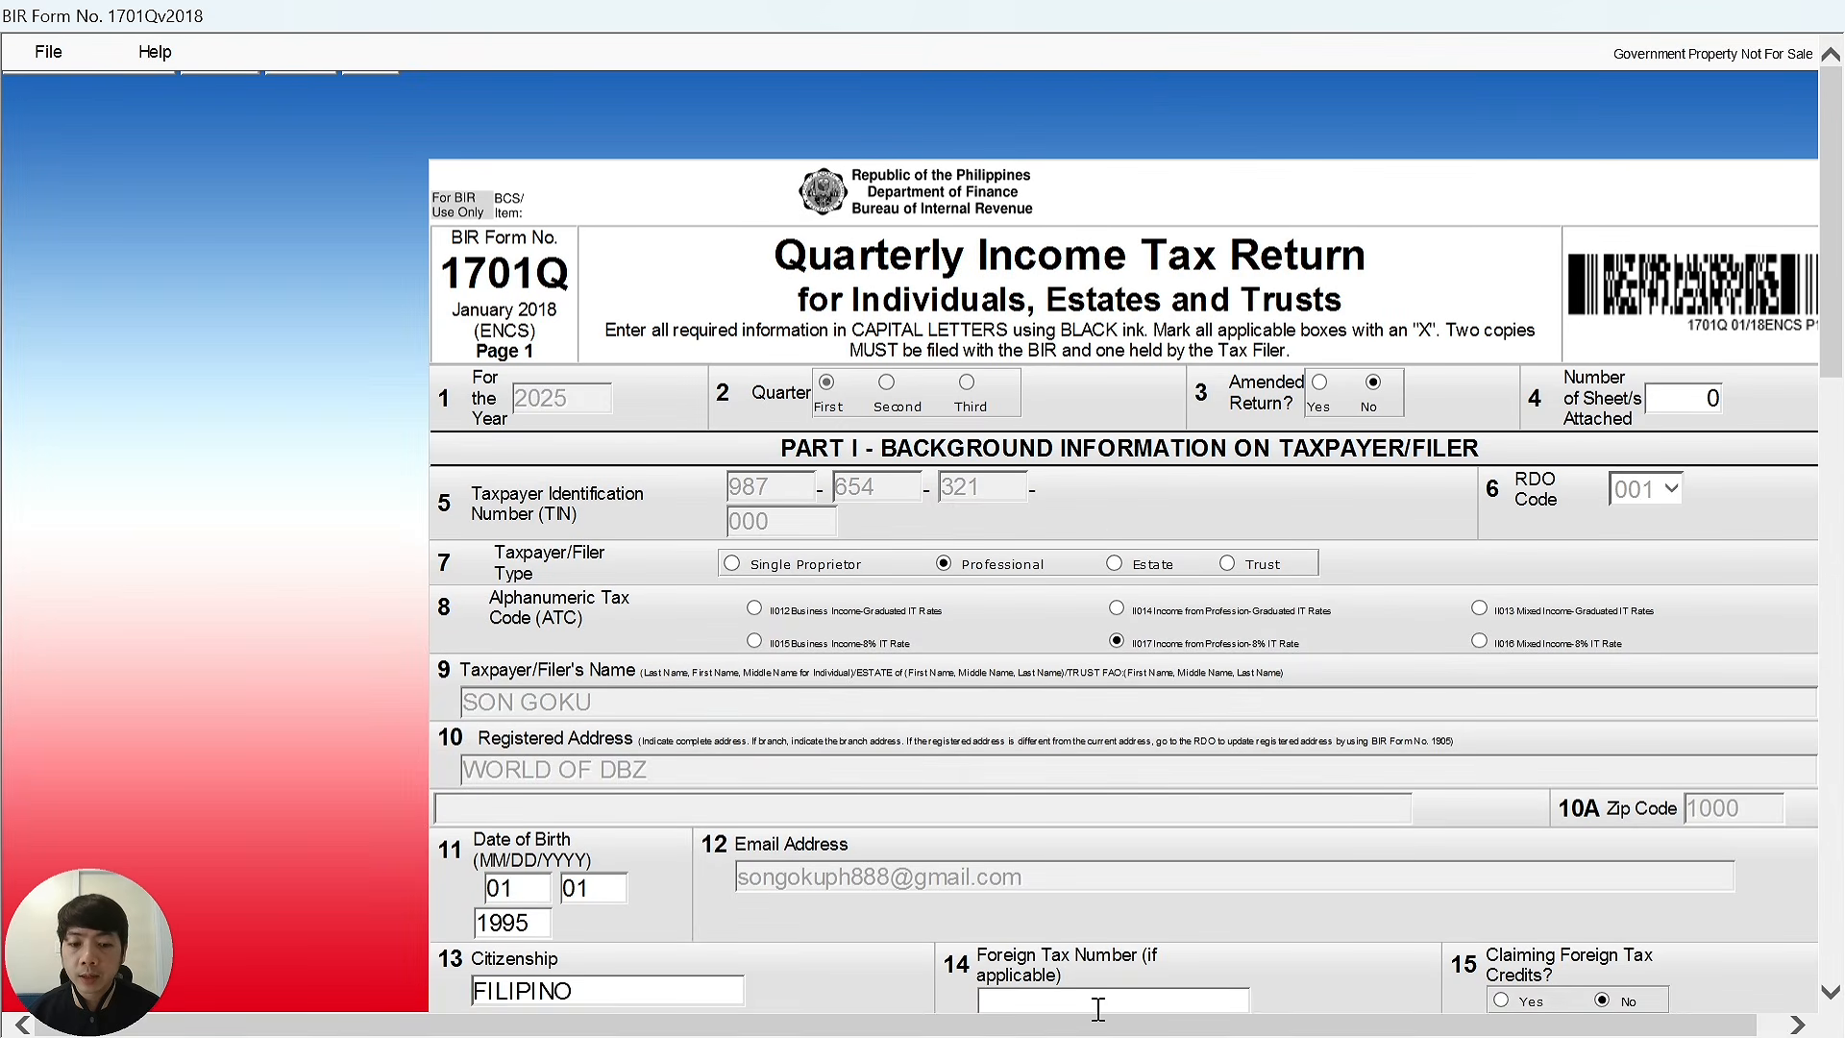
Scroll through the loaded 2025-Q1 return down to Part IV and back to the top.
{"action": "left_click_drag", "start_coordinate": [1143, 1027], "coordinate": [1349, 1036]}
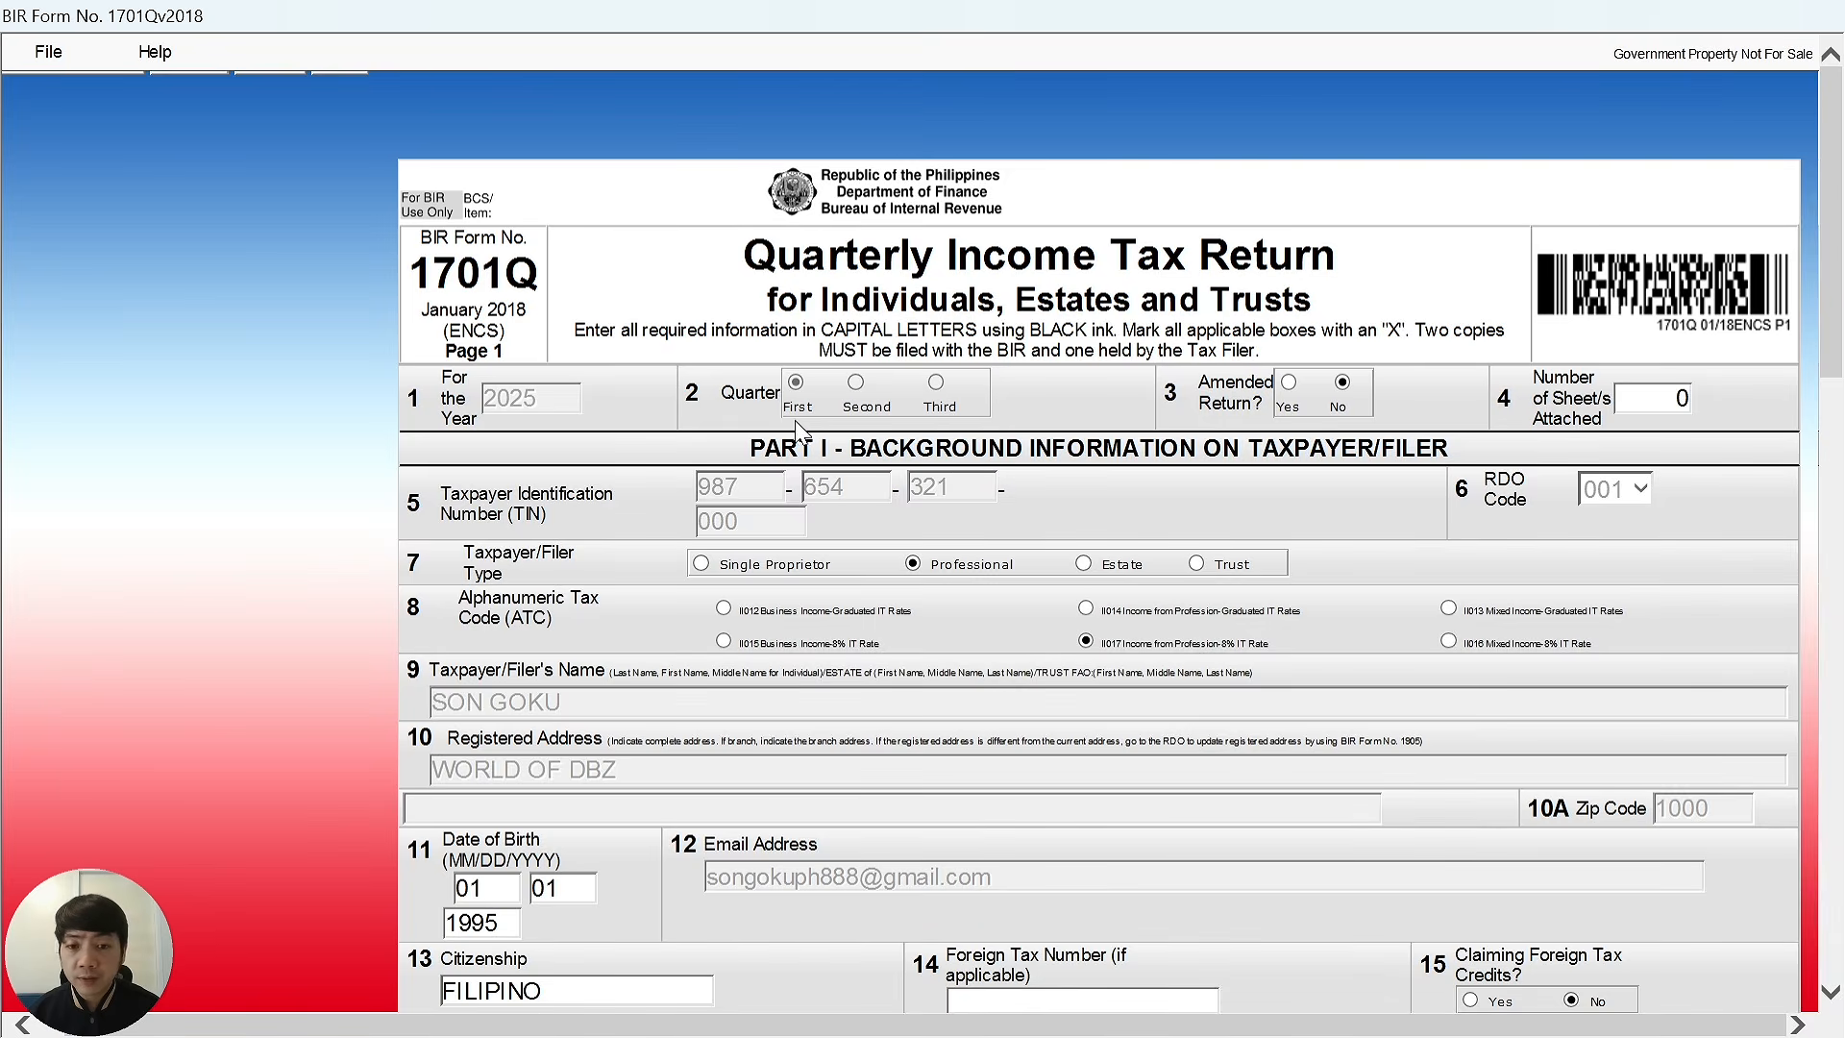
{"action": "left_click_drag", "start_coordinate": [1836, 299], "coordinate": [1835, 644]}
{"action": "scroll", "coordinate": [1295, 638], "scroll_direction": "down", "scroll_amount": 10}
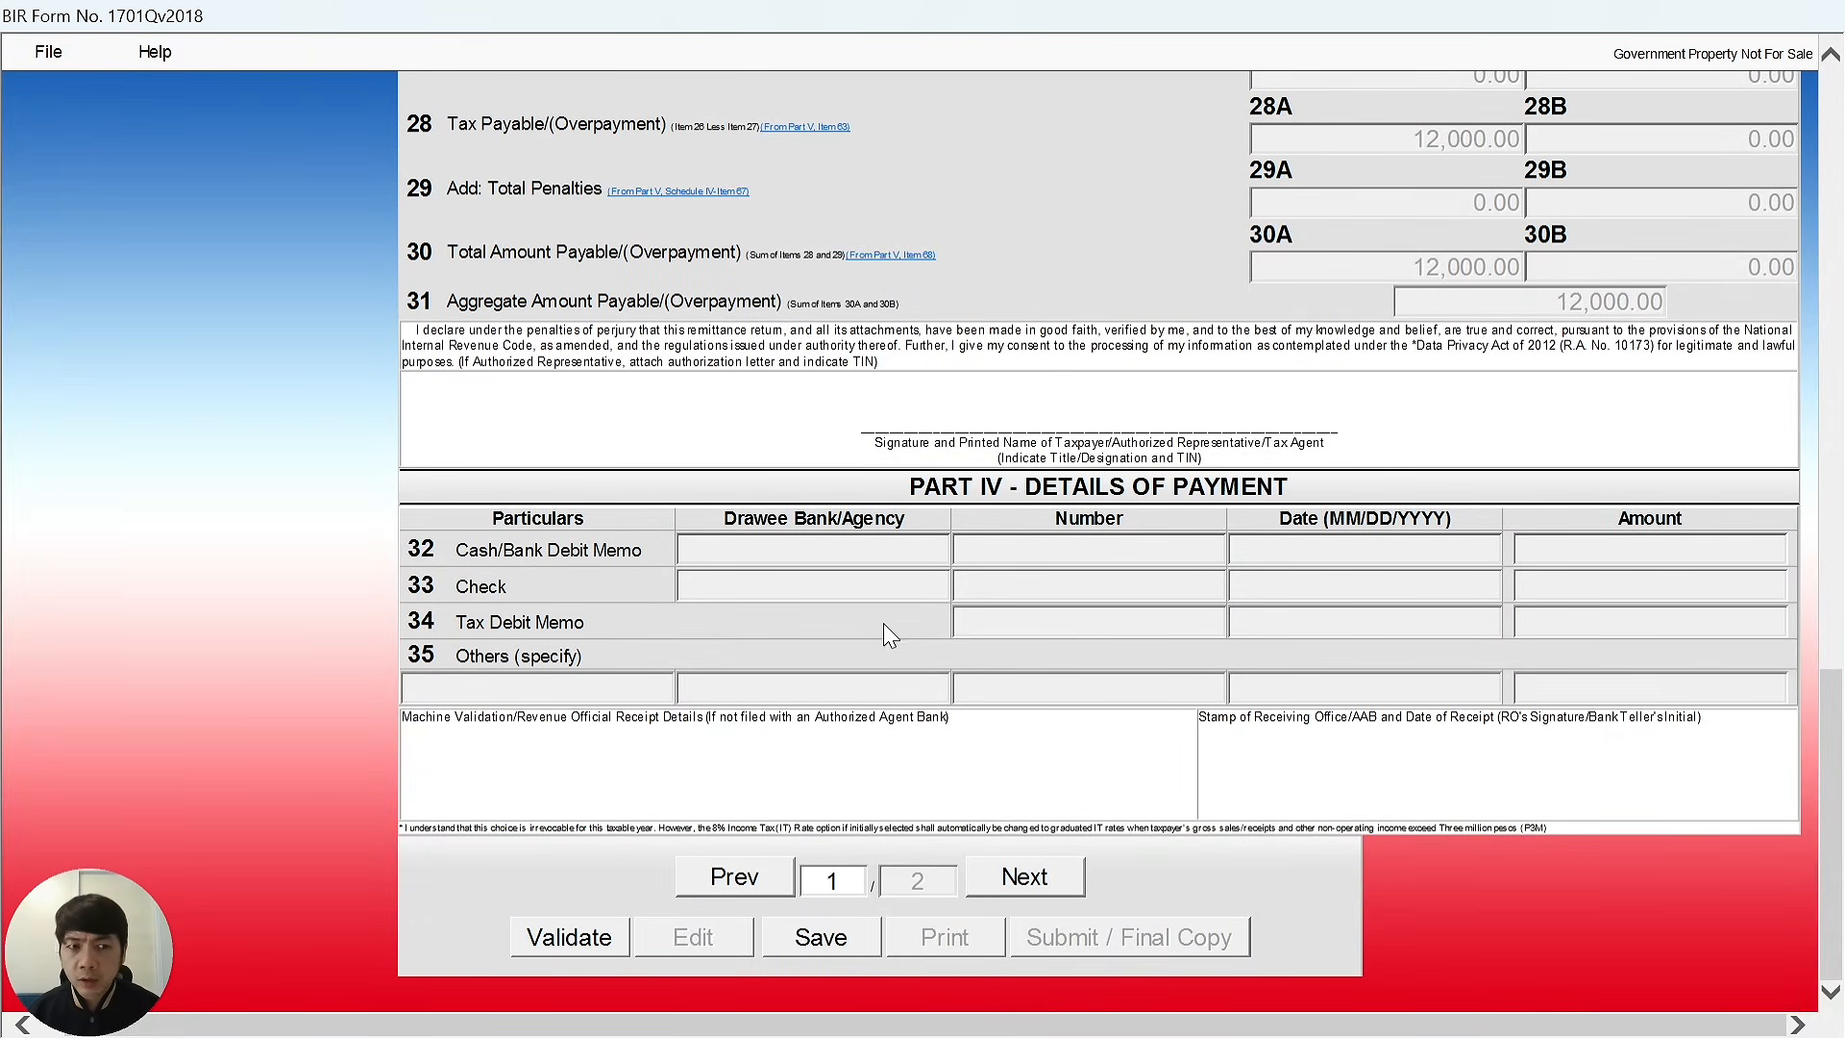
{"action": "left_click_drag", "start_coordinate": [1841, 807], "coordinate": [1841, 207]}
{"action": "scroll", "coordinate": [506, 516], "scroll_direction": "up", "scroll_amount": 1}
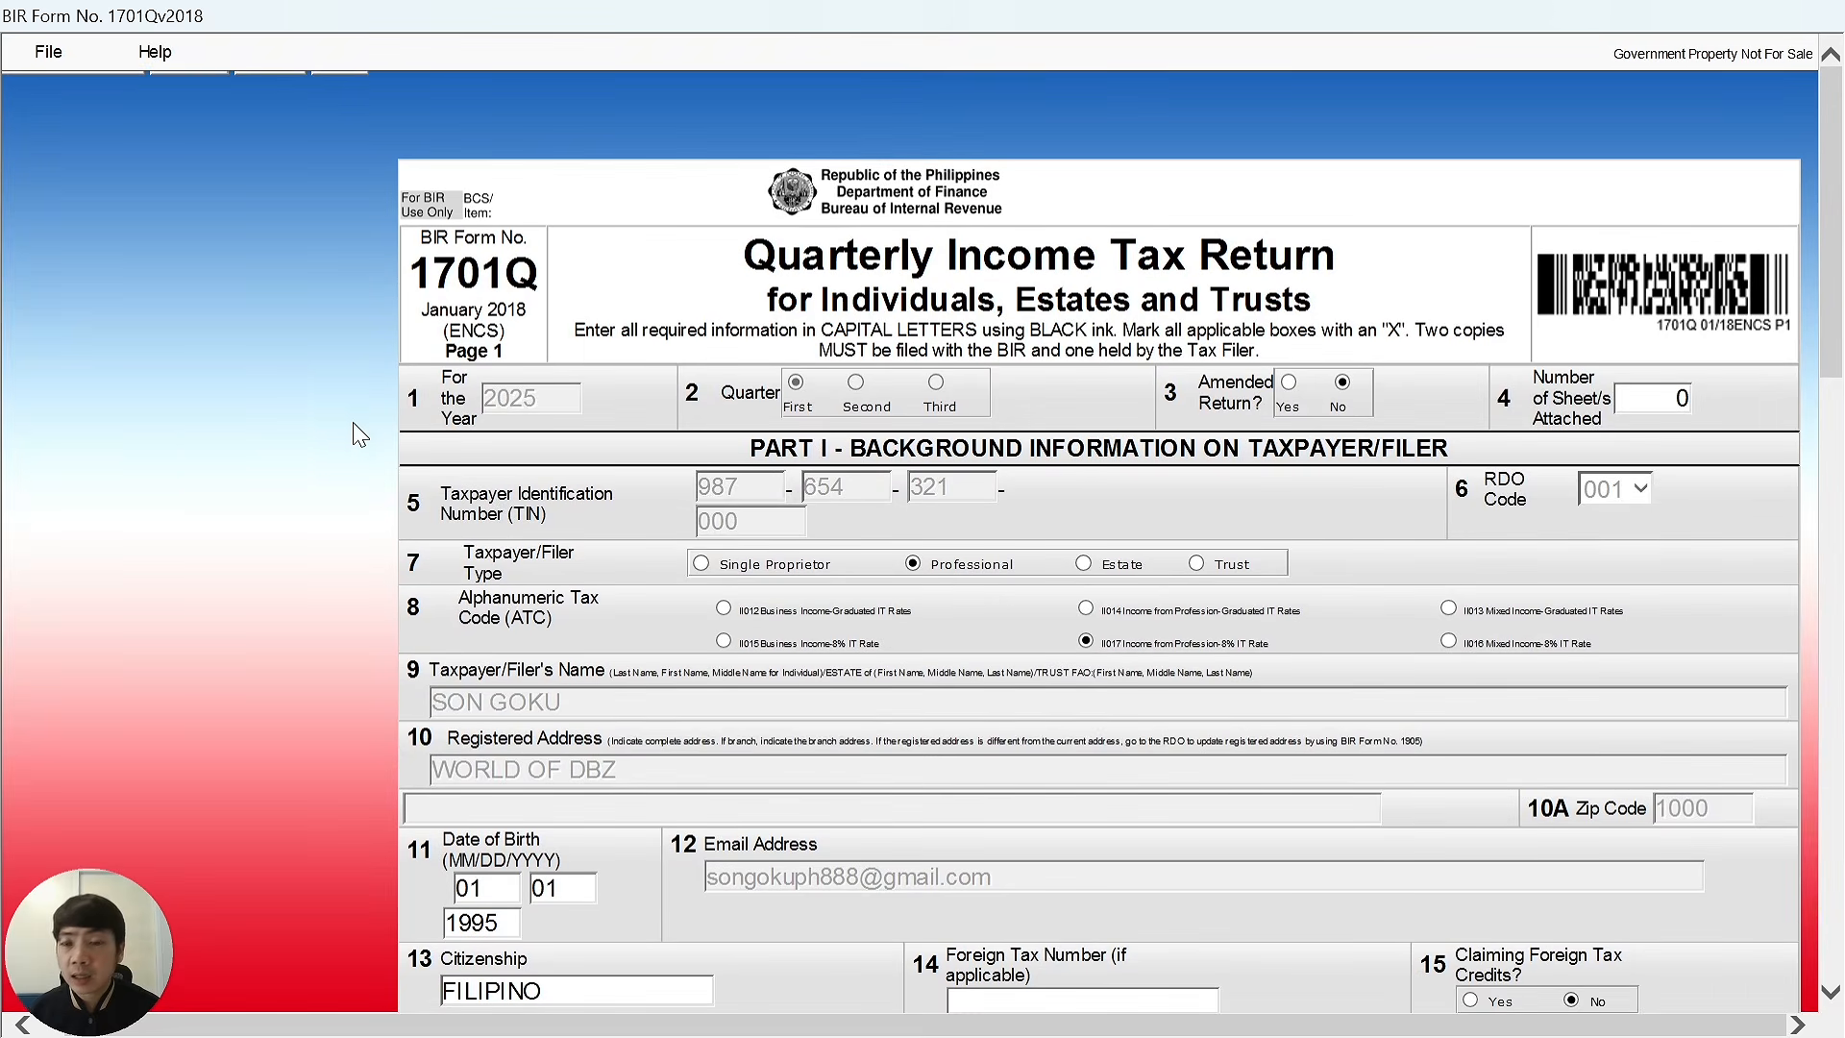
Exit the 1701Qv2018 form, confirming the save and background-information-saved messages.
{"action": "left_click", "coordinate": [48, 55]}
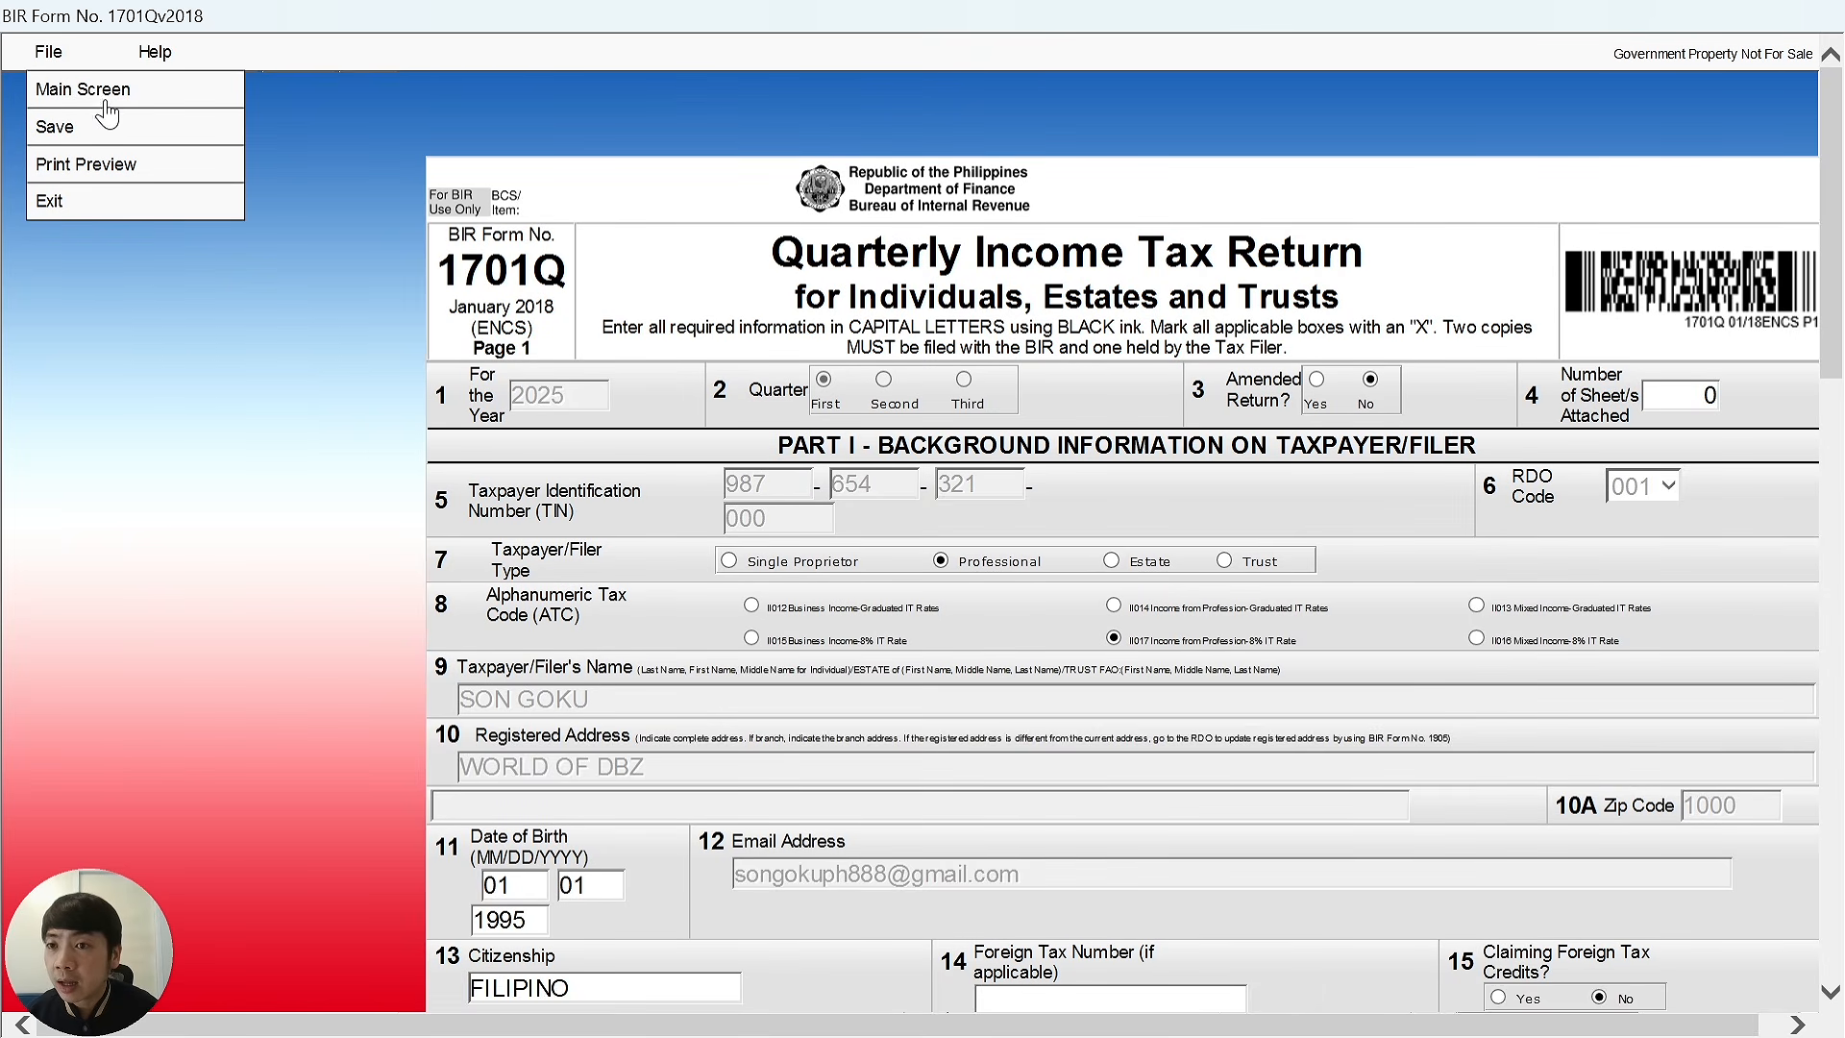
{"action": "left_click", "coordinate": [104, 208]}
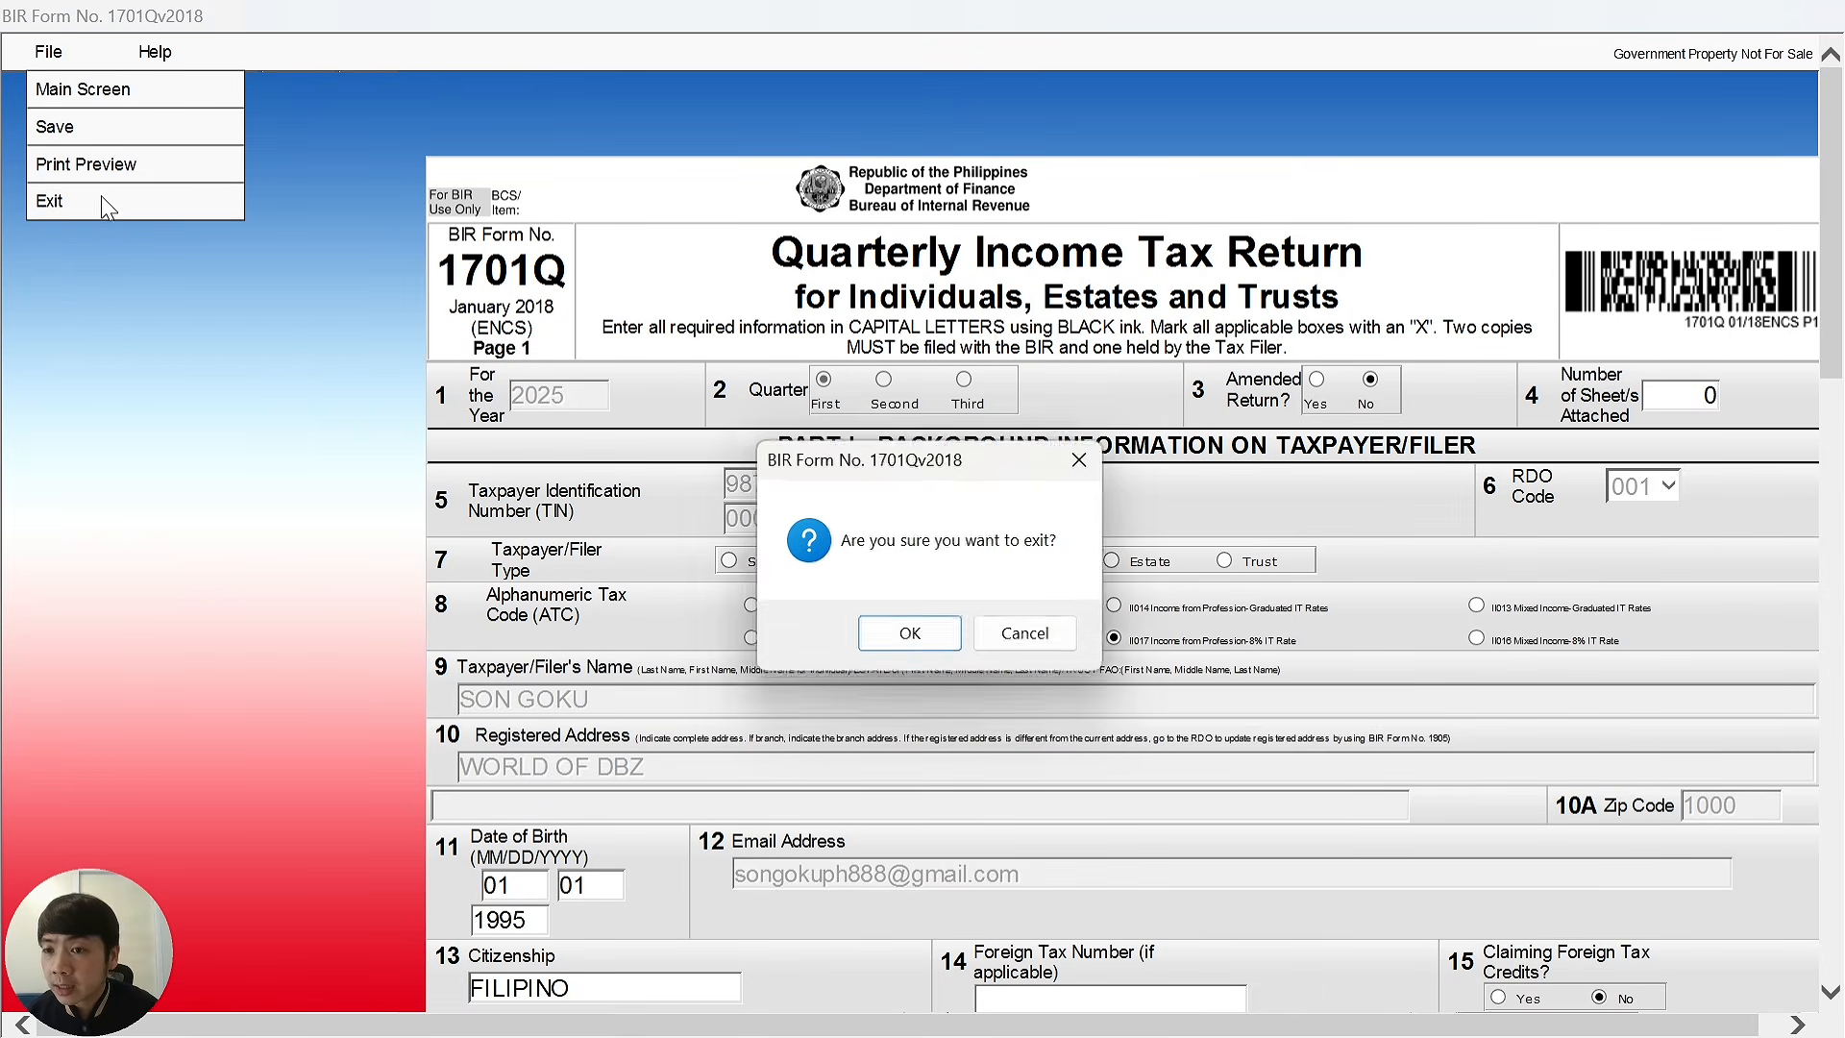
{"action": "left_click", "coordinate": [946, 644]}
{"action": "left_click", "coordinate": [1076, 639]}
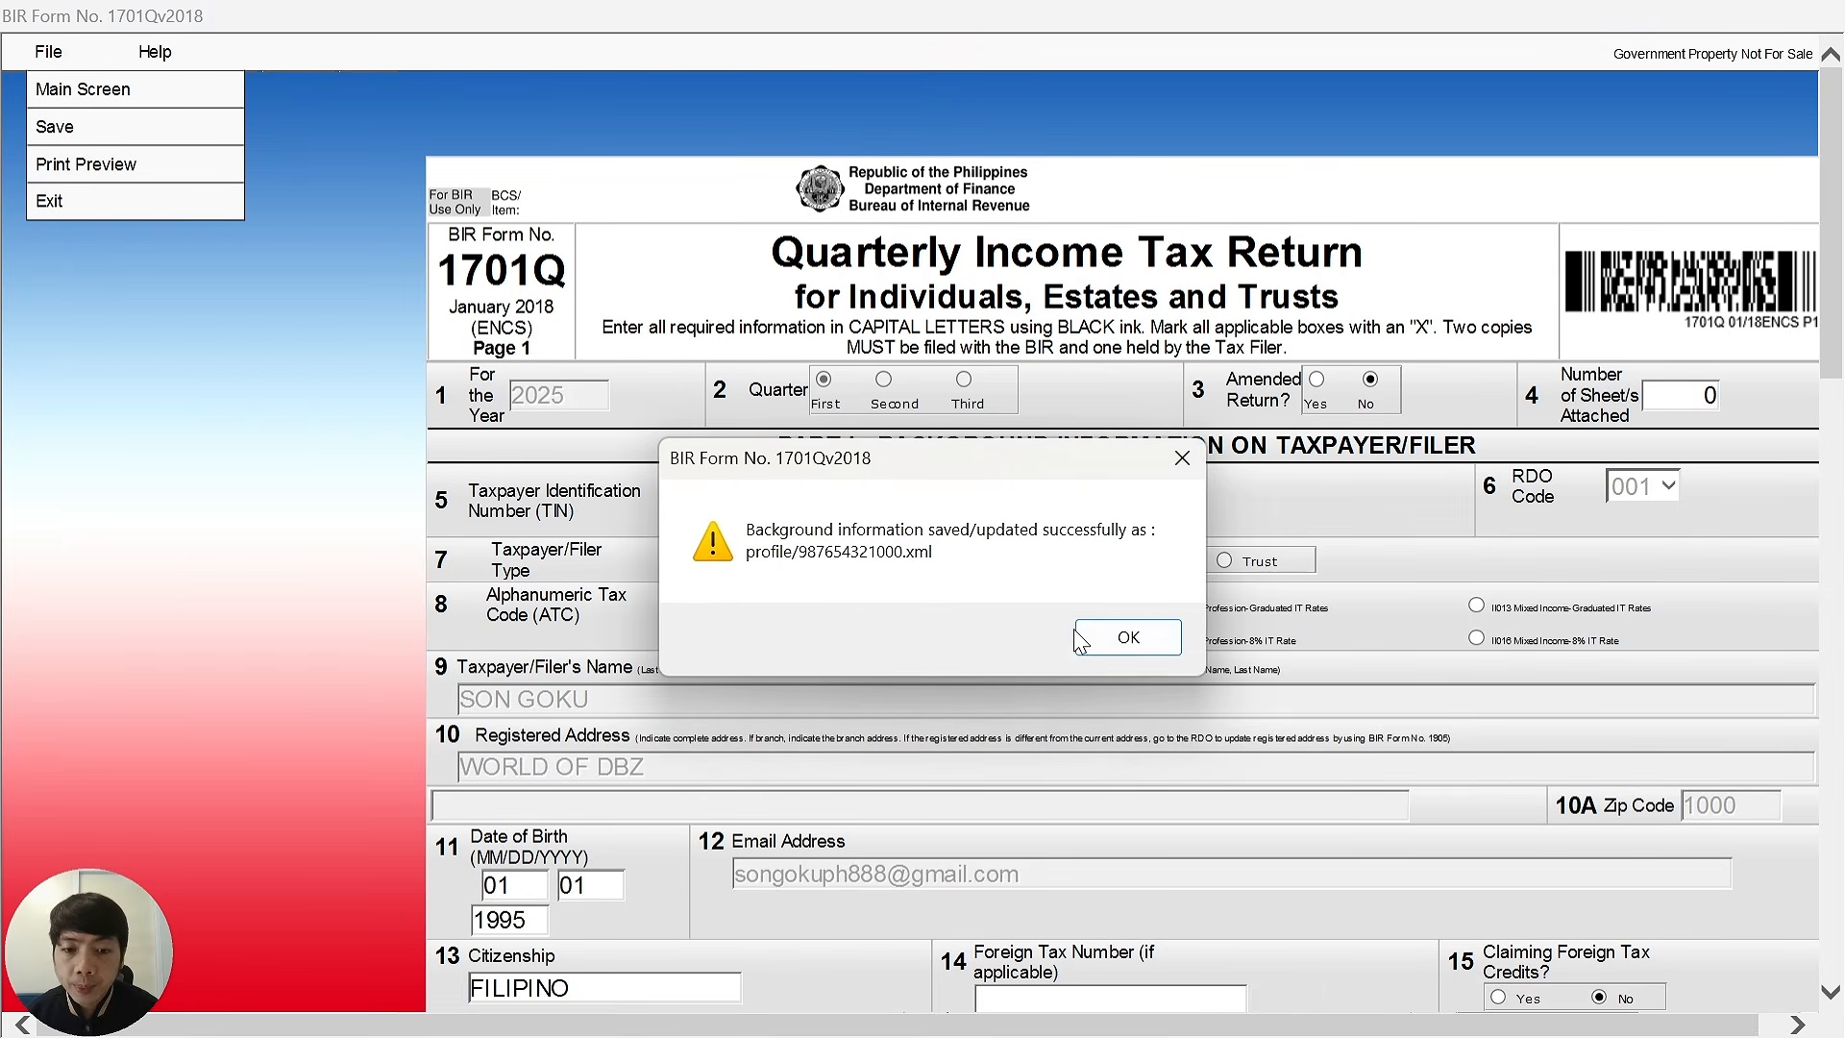
{"action": "left_click", "coordinate": [1119, 638]}
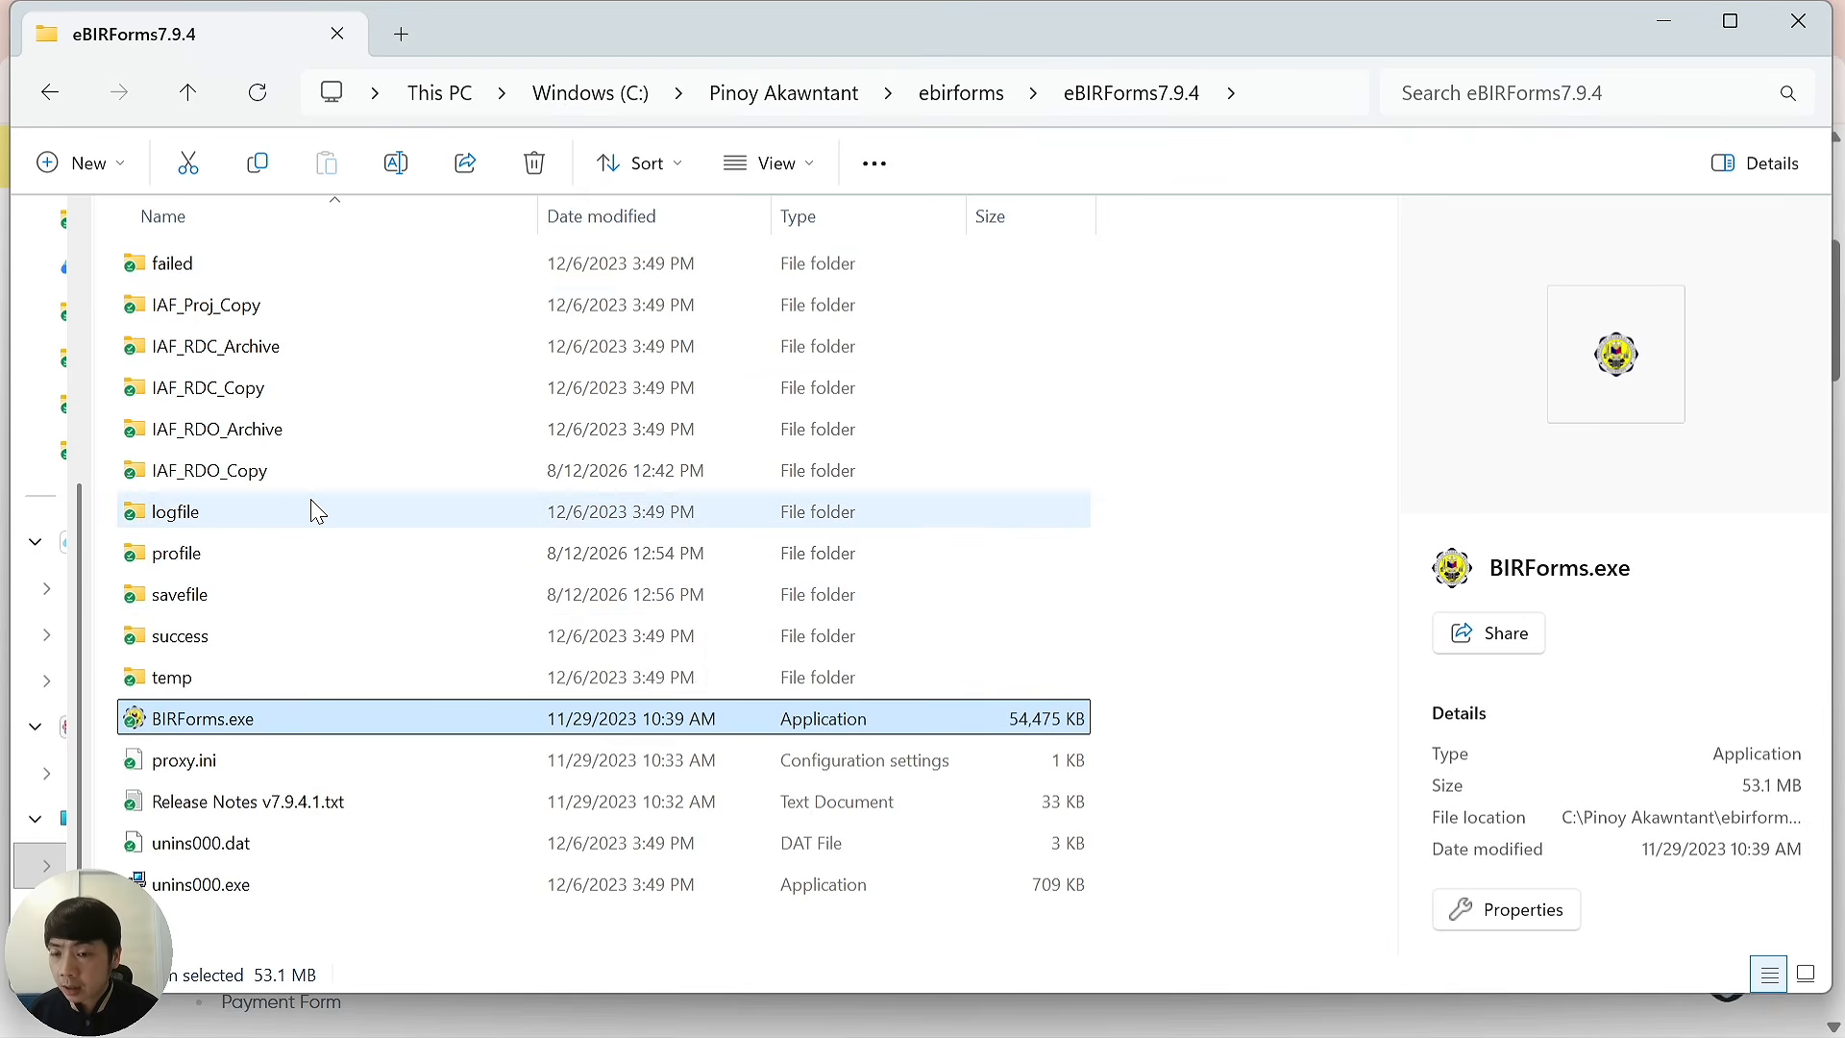
Open the eBIRForms7.9.4 savefile folder and select the 1701Qv2018 XML return.
{"action": "double_click", "coordinate": [225, 615]}
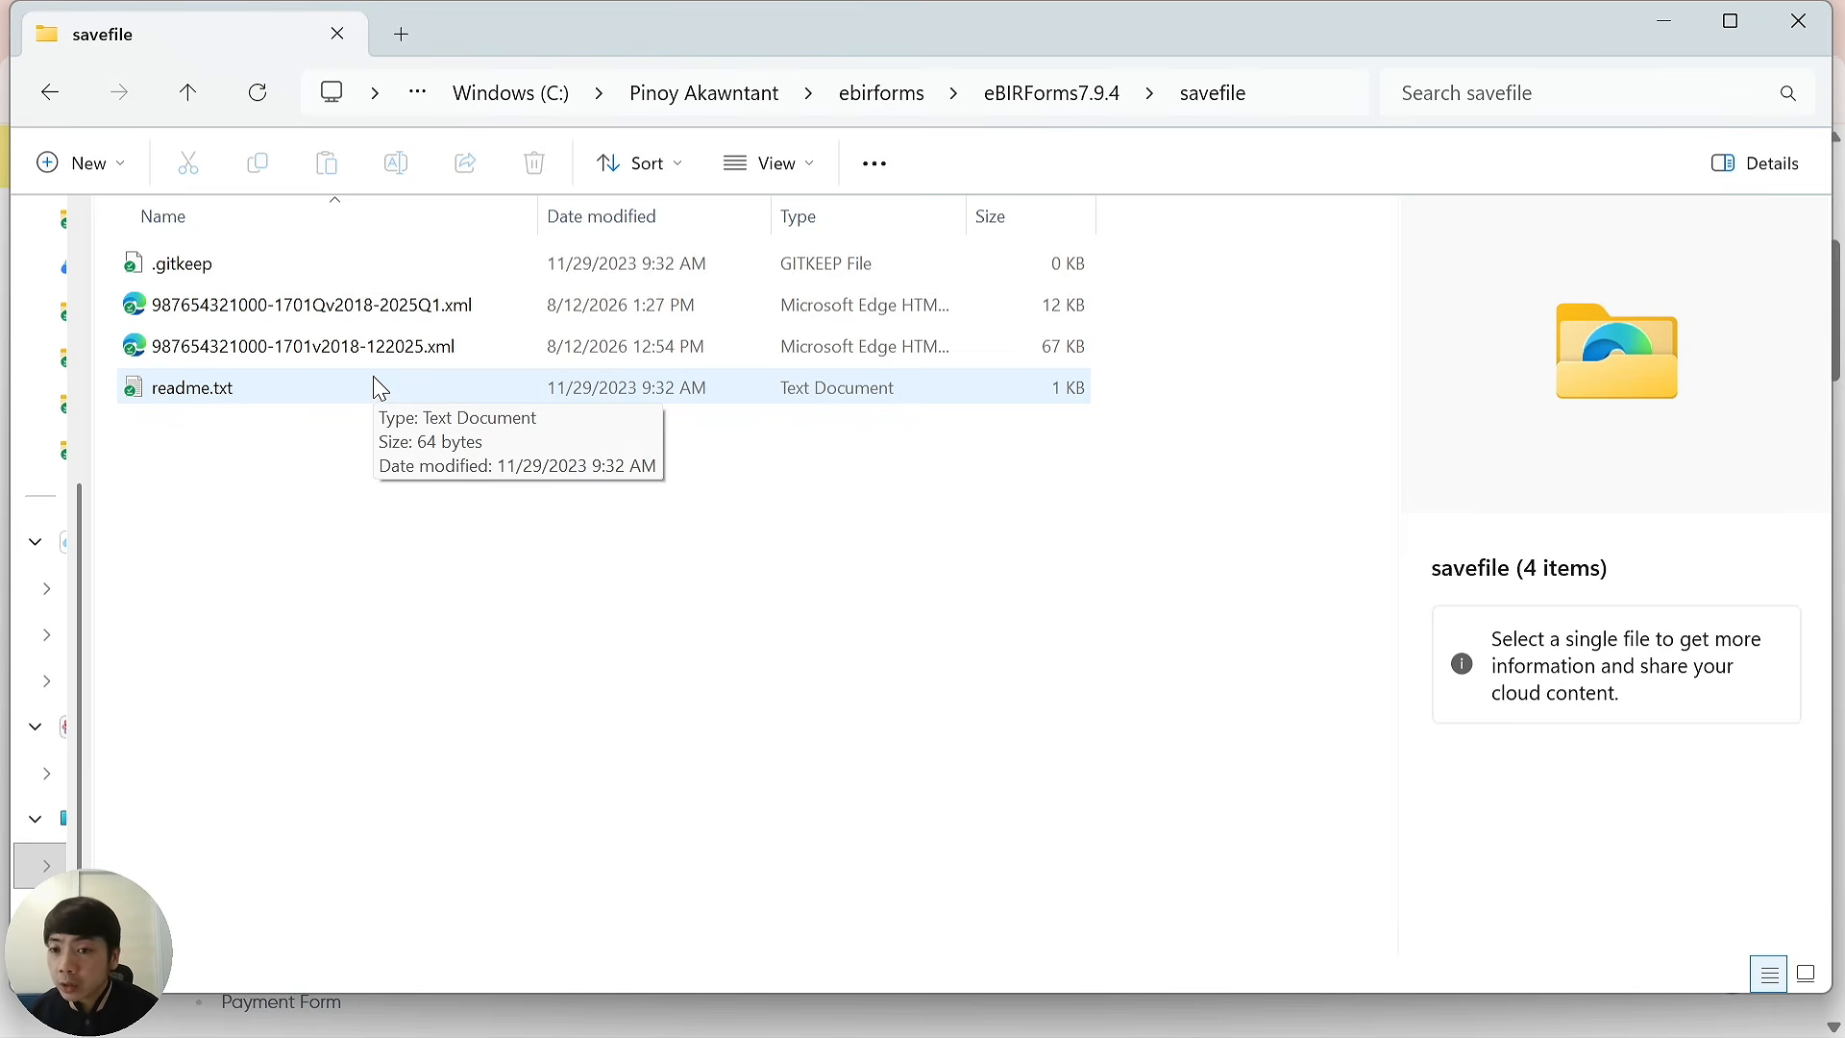
{"action": "left_click", "coordinate": [268, 319]}
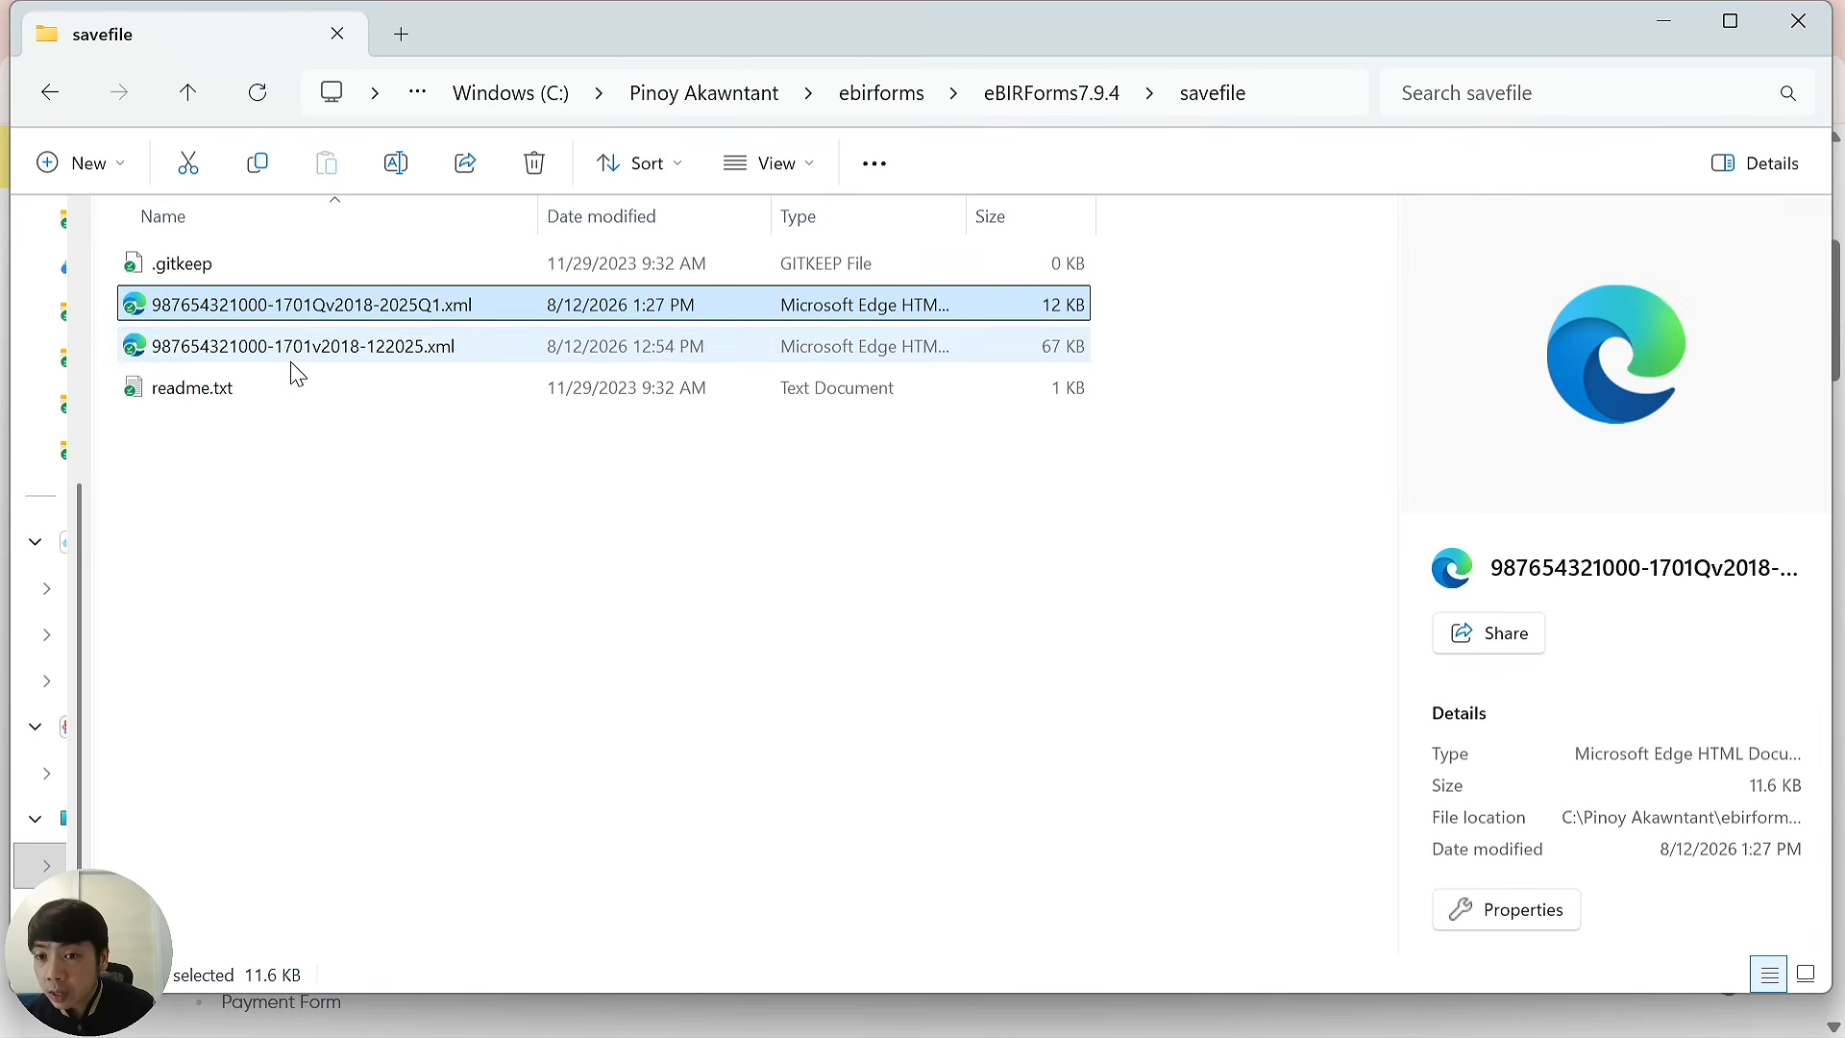
Rename the 1701Qv2018 and 1701v2018 XML files by adding '00' after the TIN.
{"action": "left_click", "coordinate": [272, 309]}
{"action": "left_click", "coordinate": [269, 308]}
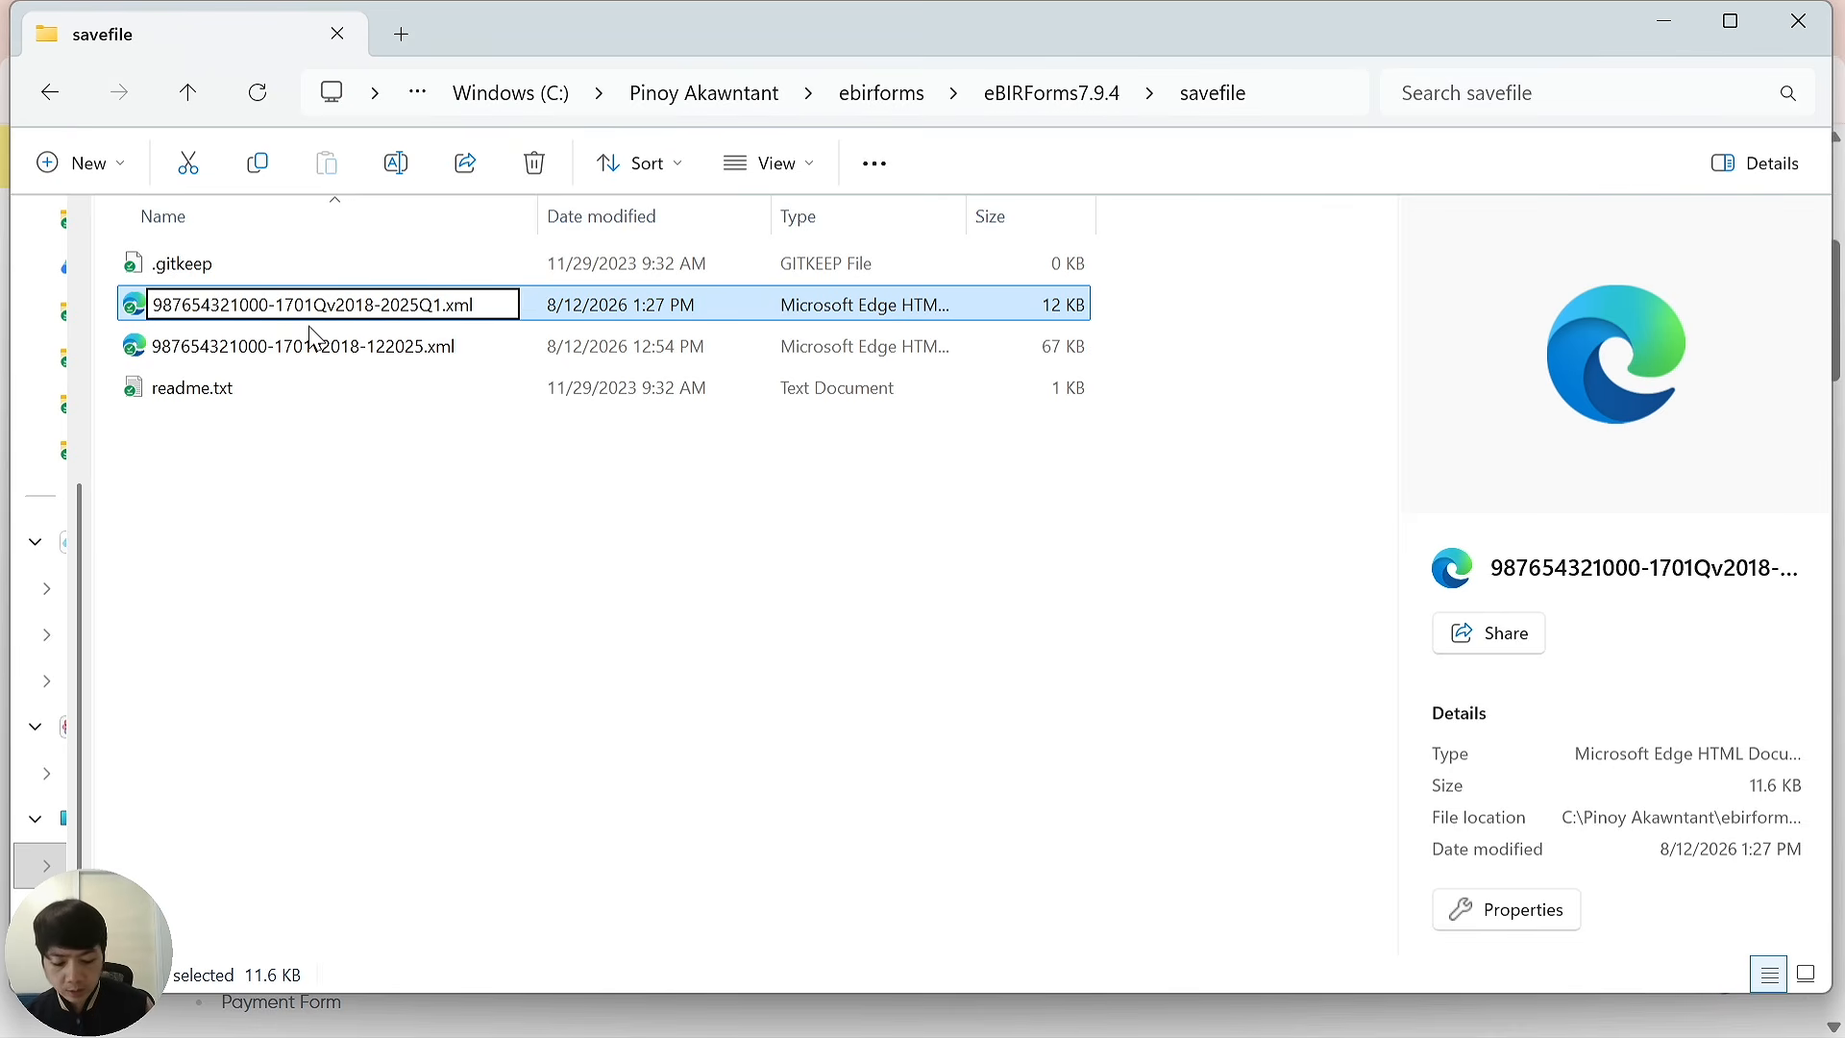
{"action": "type", "text": "00"}
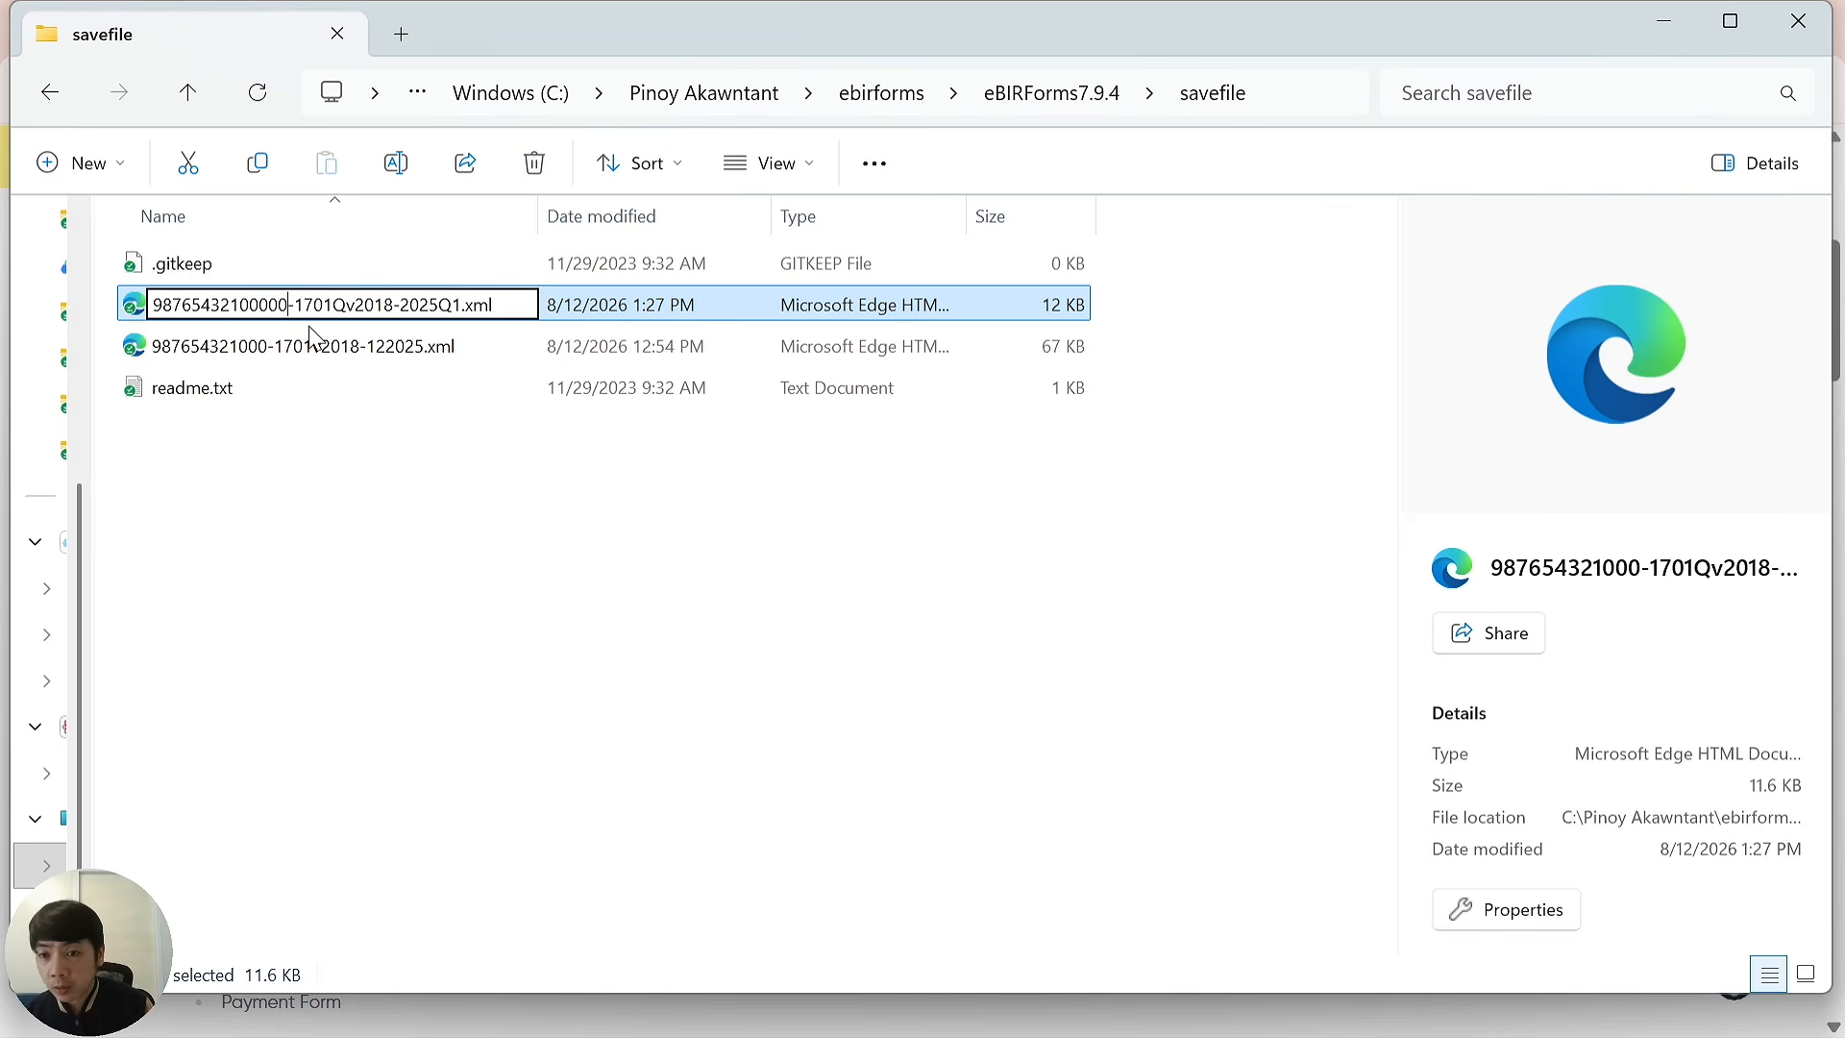
{"action": "left_click", "coordinate": [350, 416]}
{"action": "left_click", "coordinate": [341, 362]}
{"action": "left_click", "coordinate": [343, 363]}
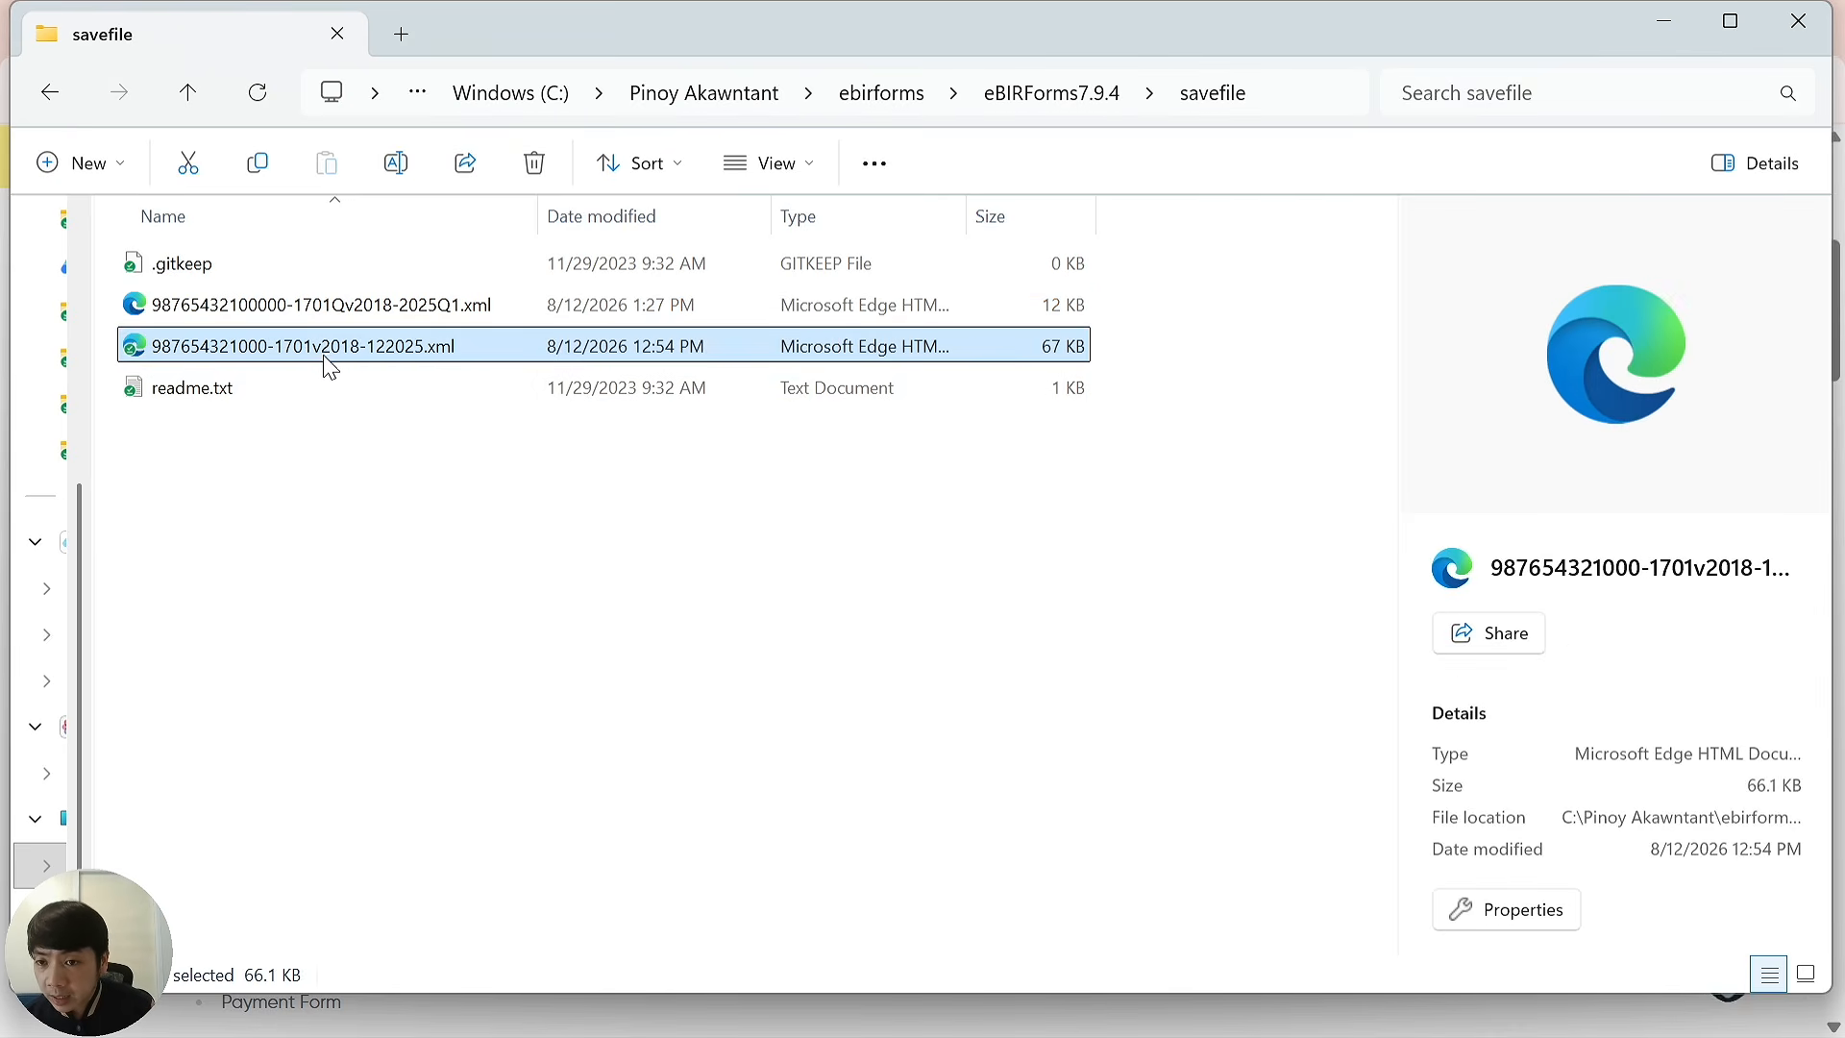
{"action": "left_click", "coordinate": [270, 346]}
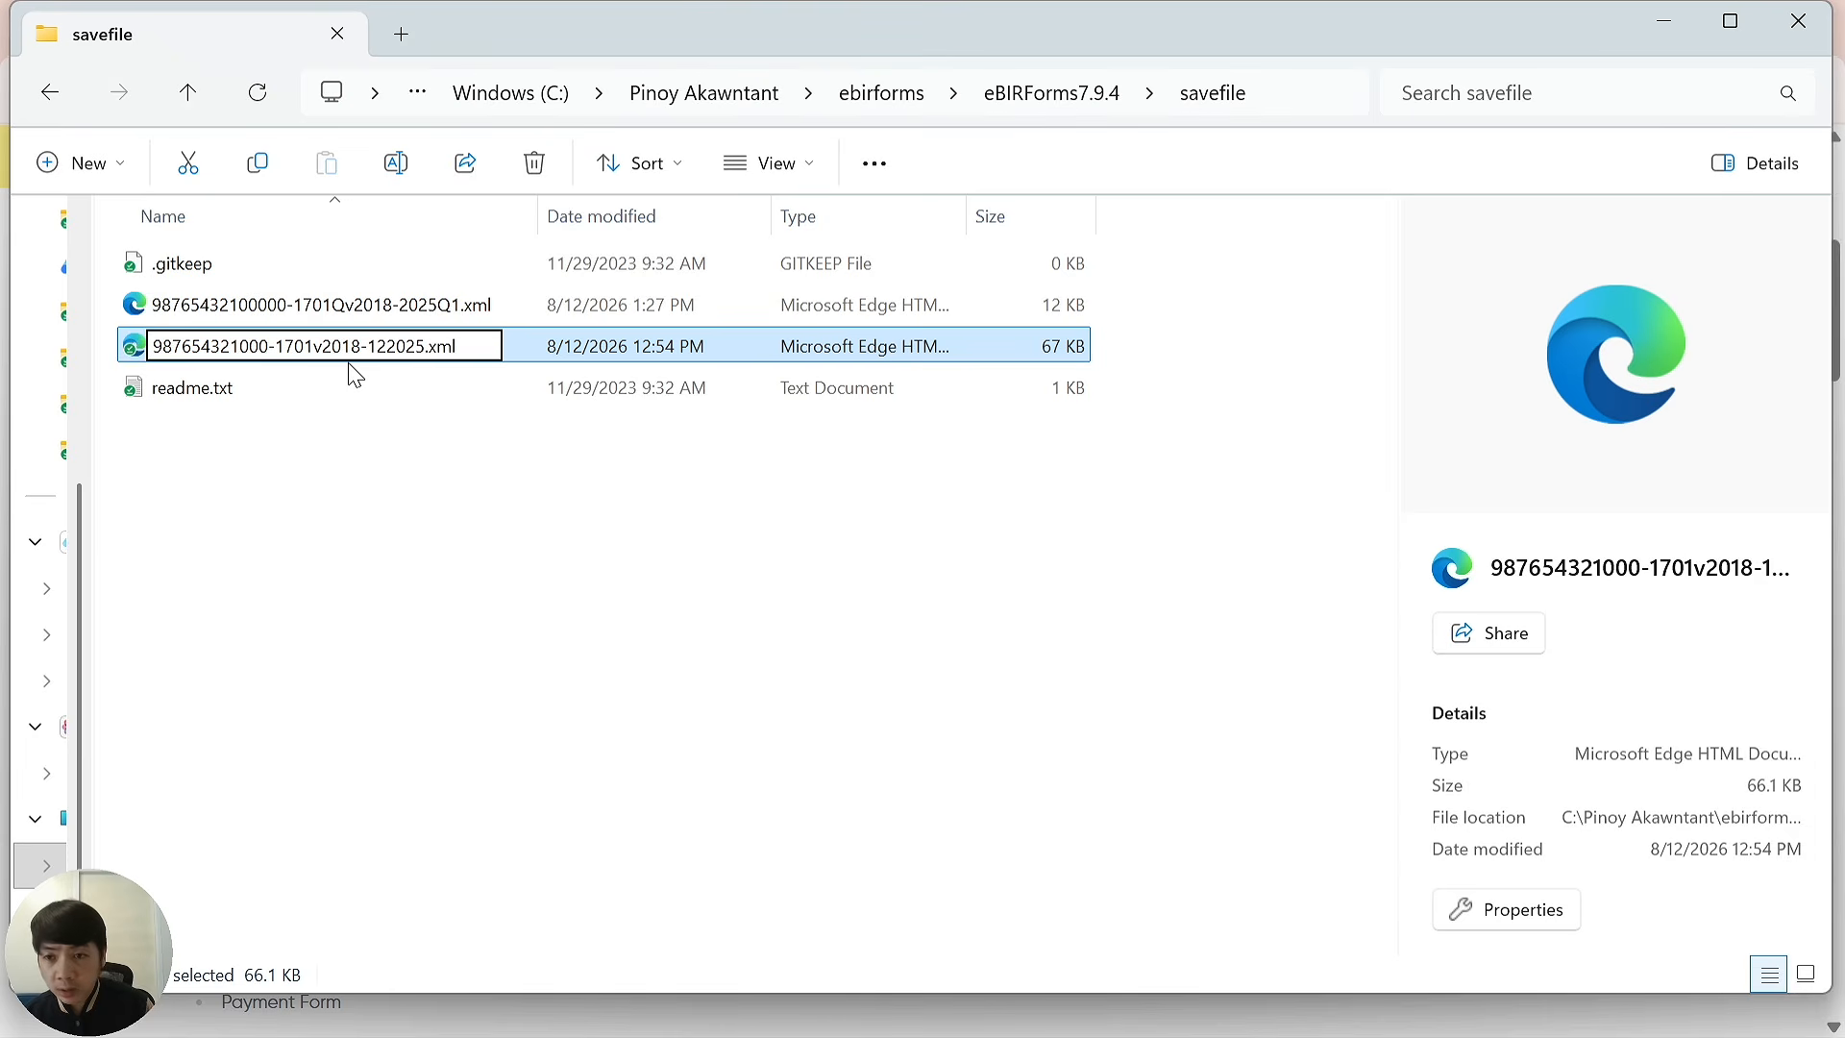
{"action": "type", "text": "00"}
{"action": "left_click", "coordinate": [445, 429]}
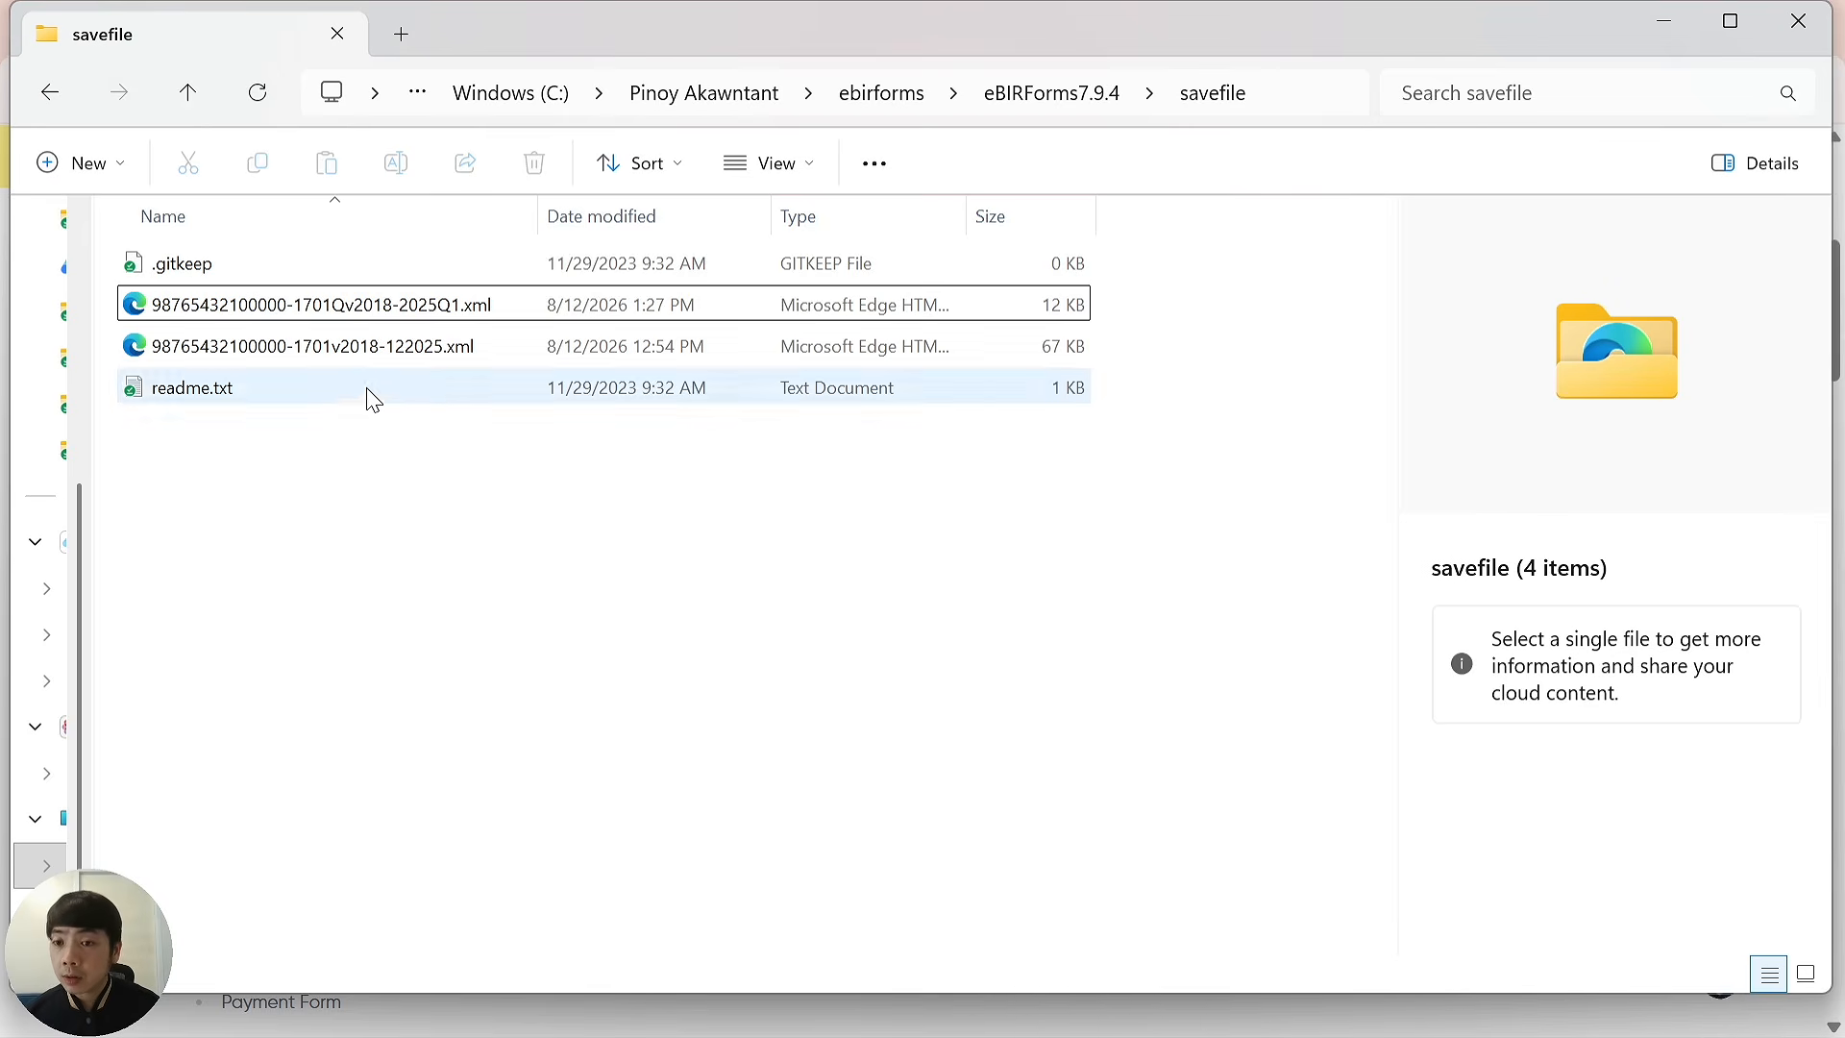
Select both renamed return files and copy them with Ctrl+C.
{"action": "left_click", "coordinate": [298, 317]}
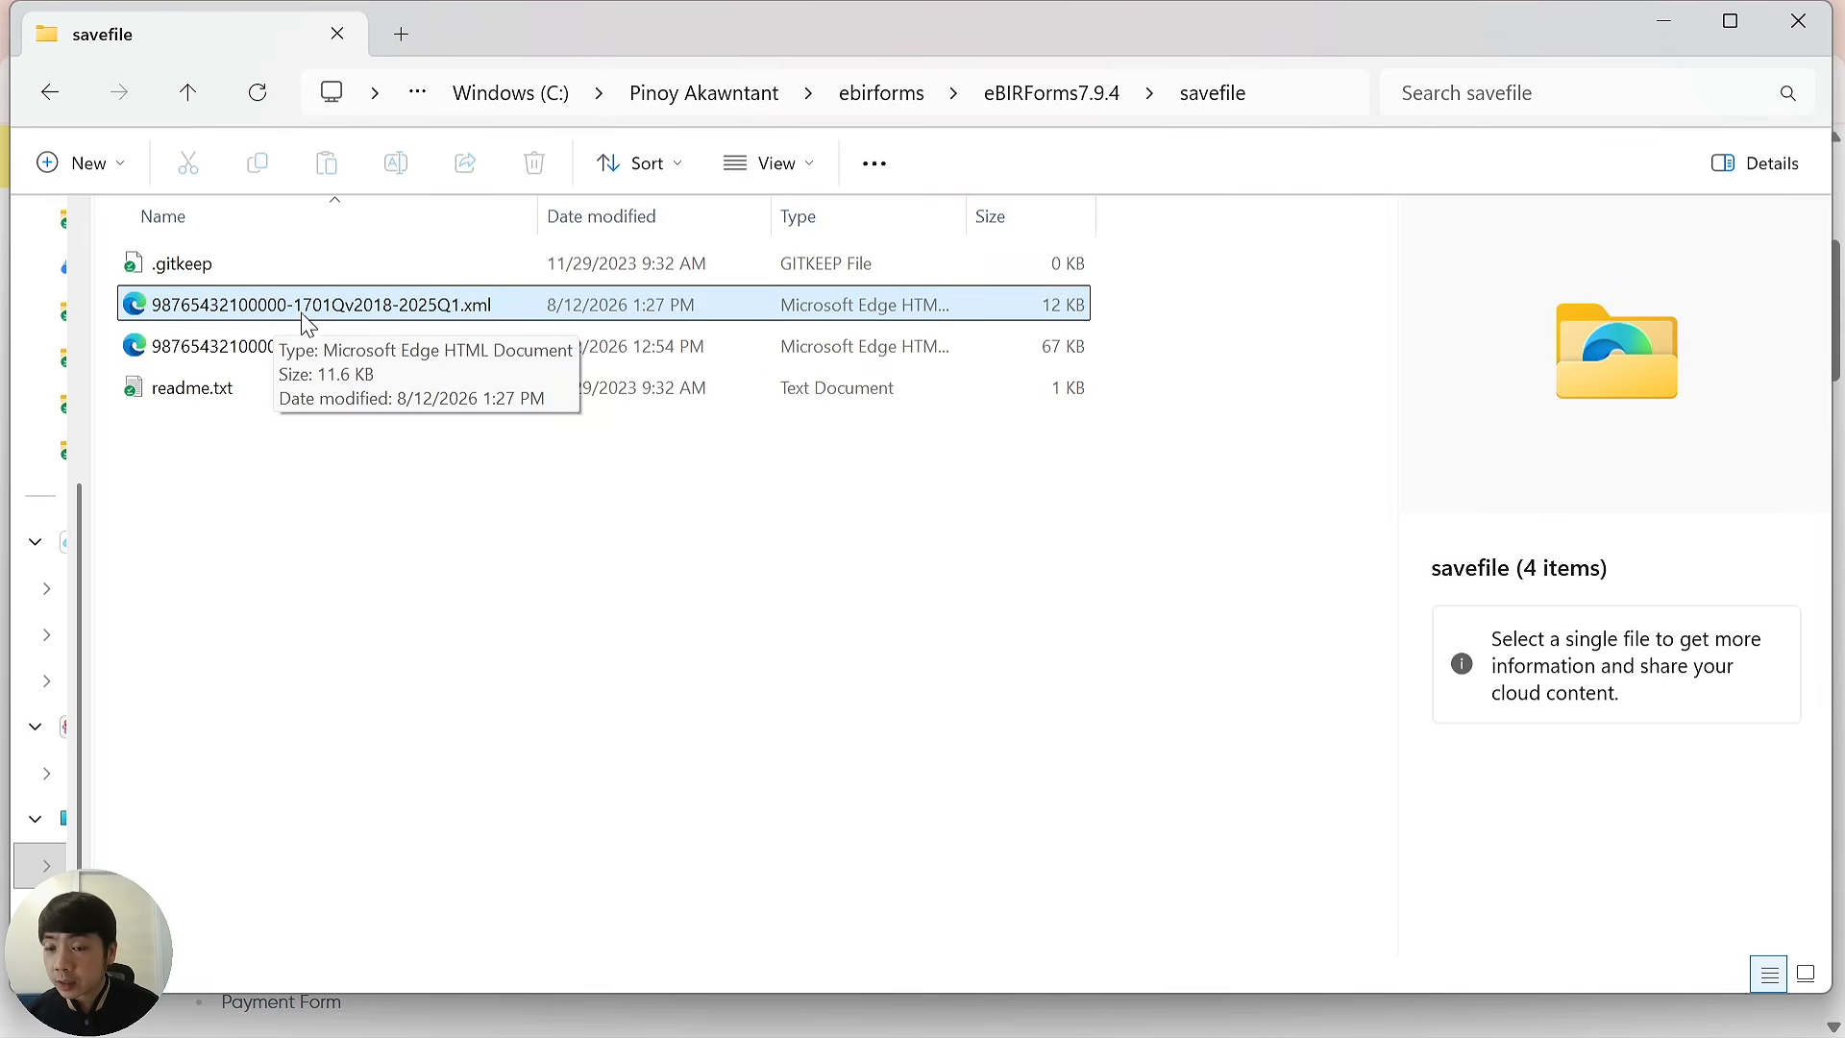
{"action": "left_click", "coordinate": [452, 345], "text": "ctrl"}
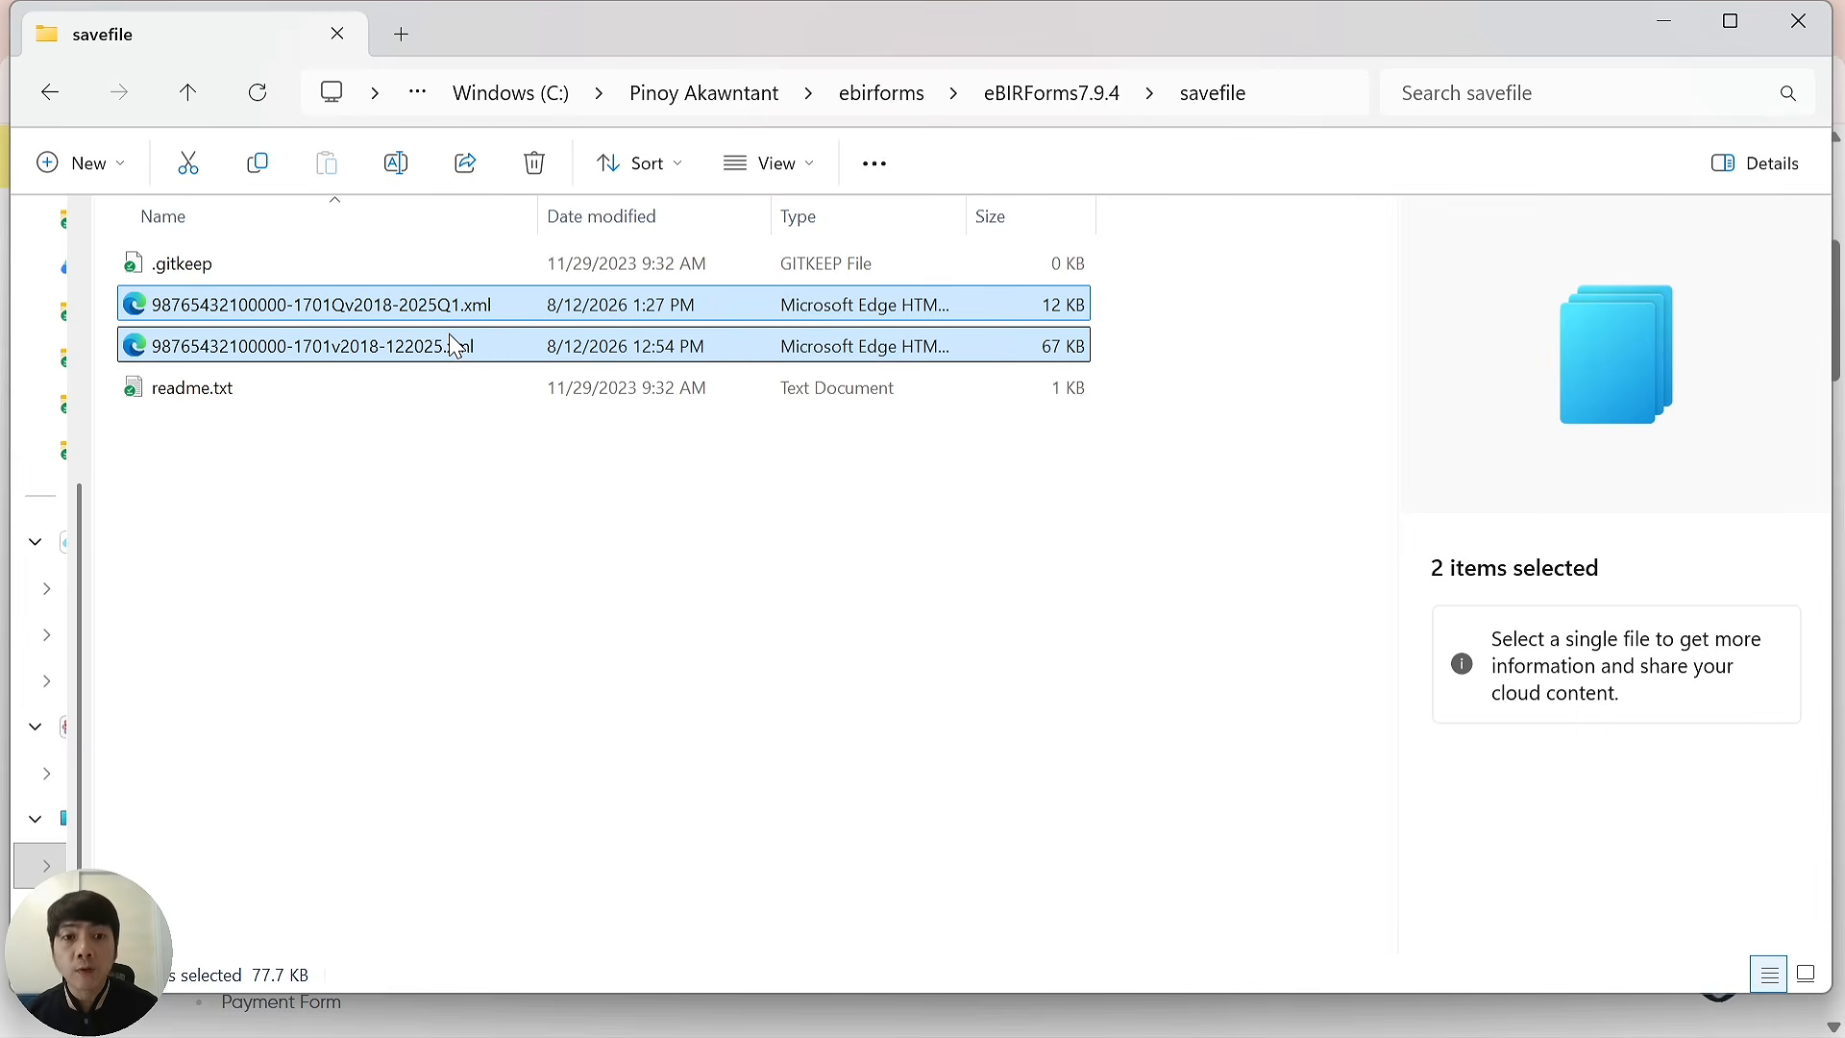
{"action": "key", "text": "ctrl+c"}
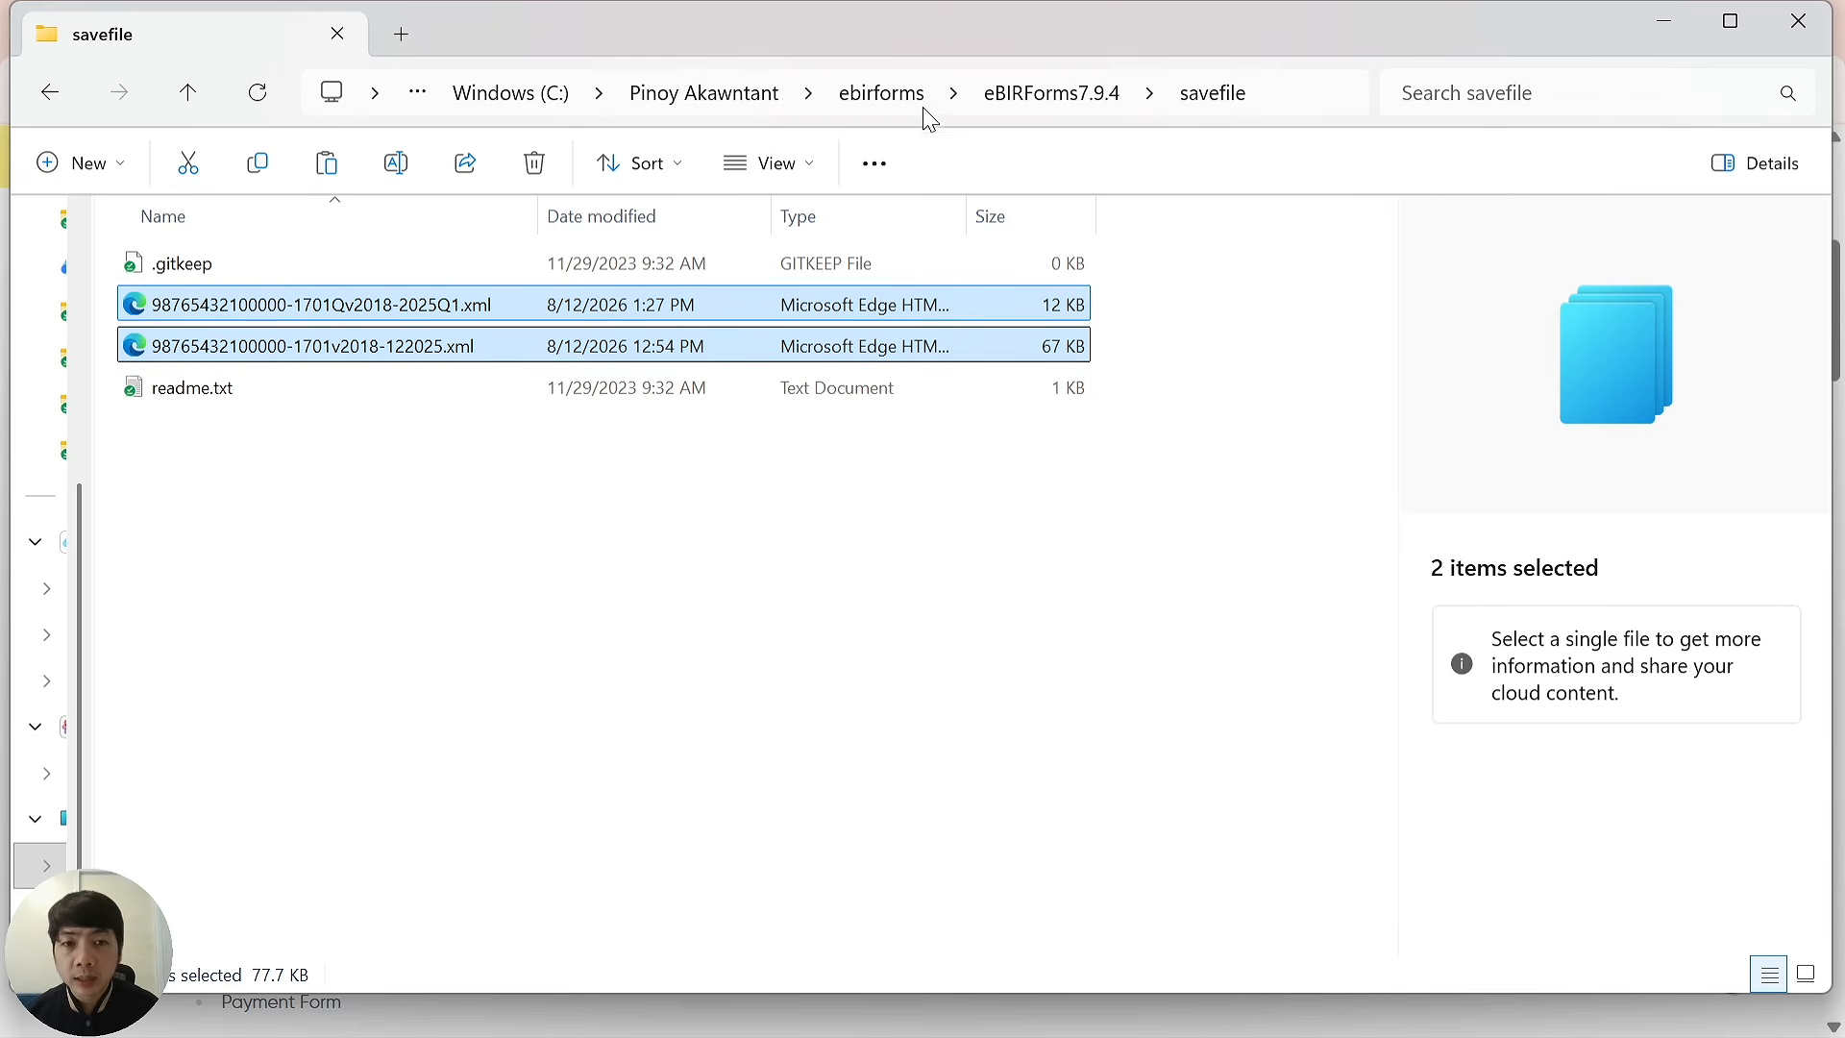
Paste both renamed return XML files into the eBIRForms7.9.6.1 savefile folder, then select BIRForms.exe.
{"action": "left_click", "coordinate": [898, 95]}
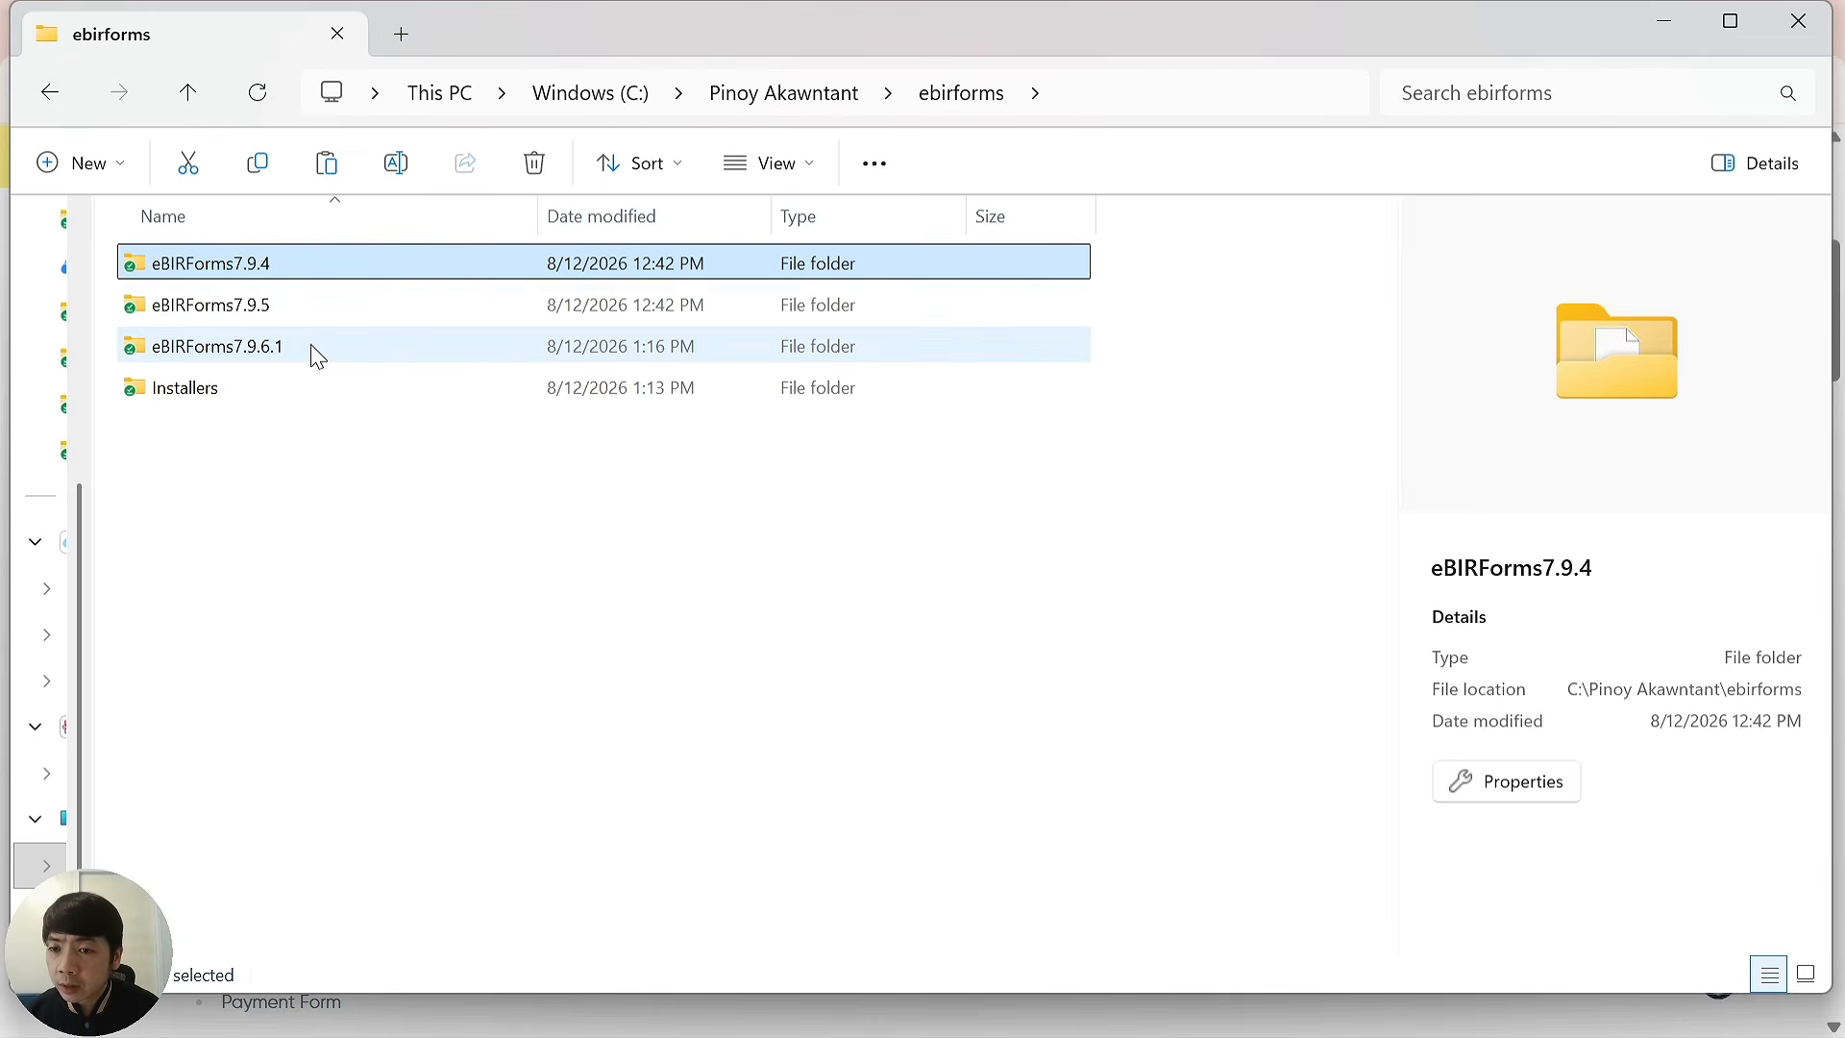
{"action": "double_click", "coordinate": [273, 356]}
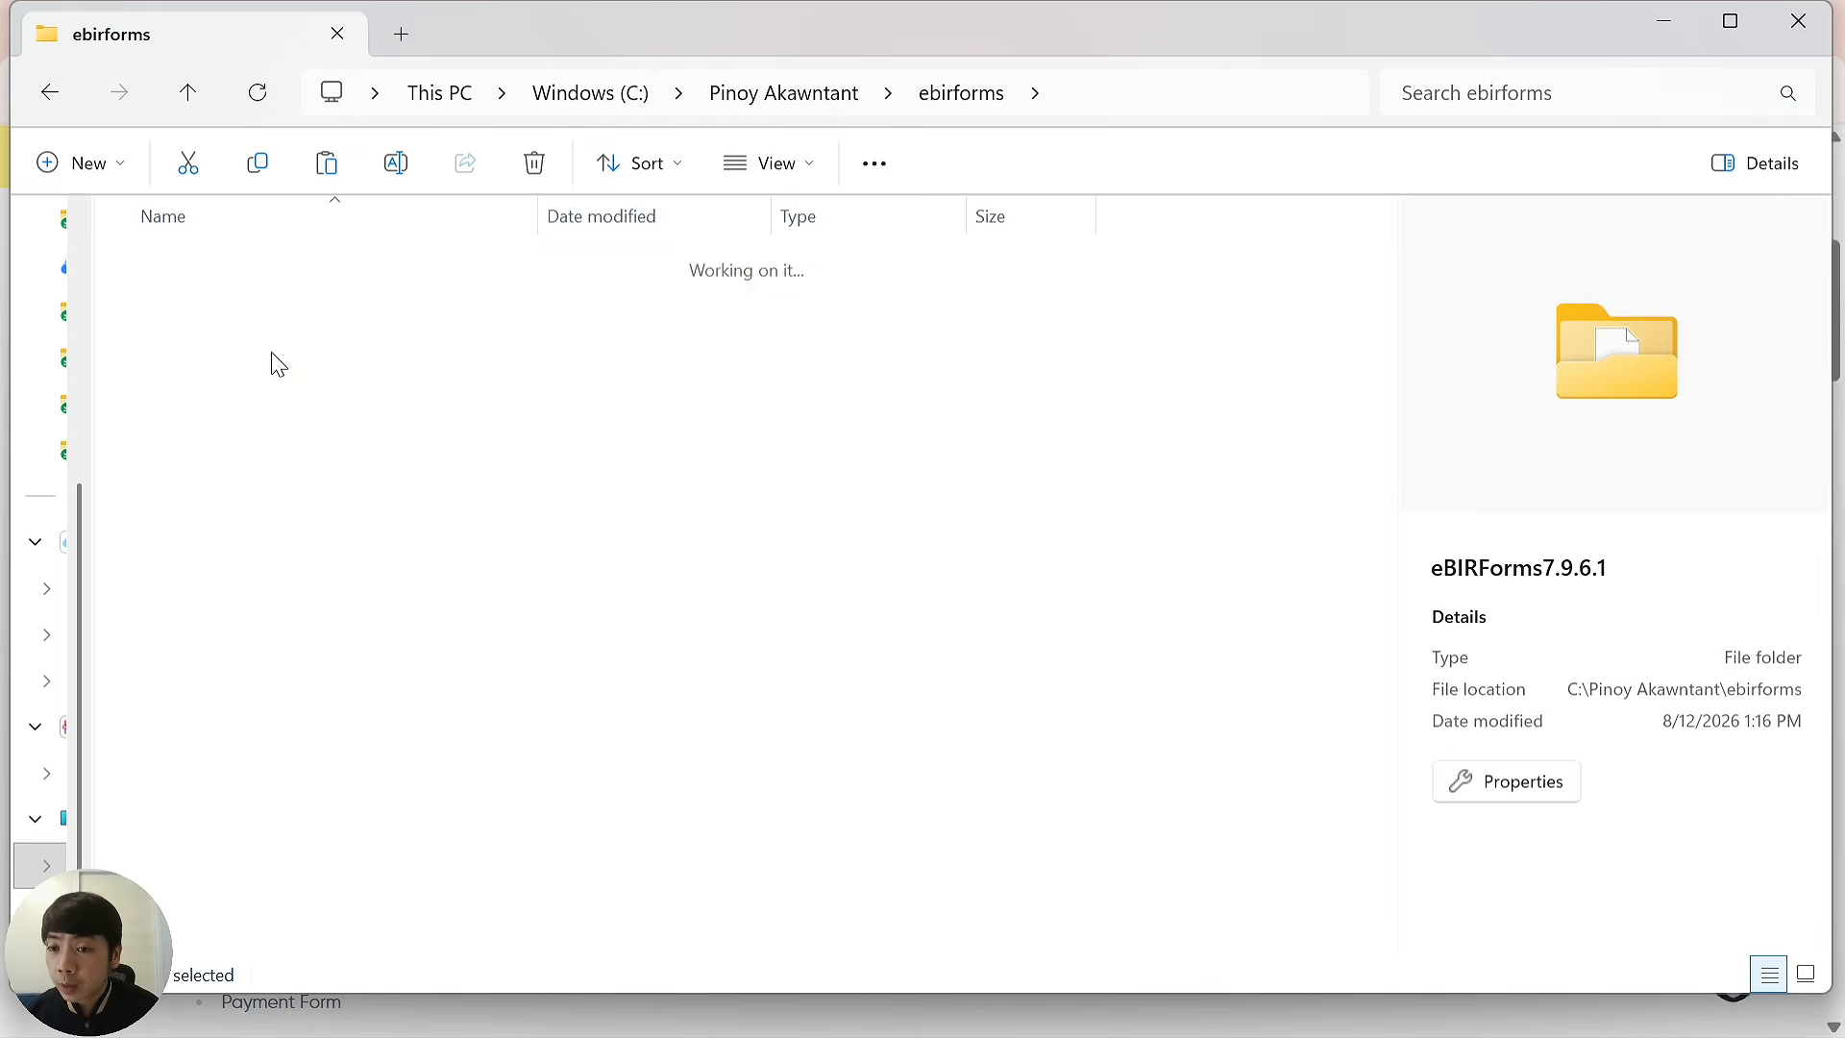
{"action": "double_click", "coordinate": [277, 598]}
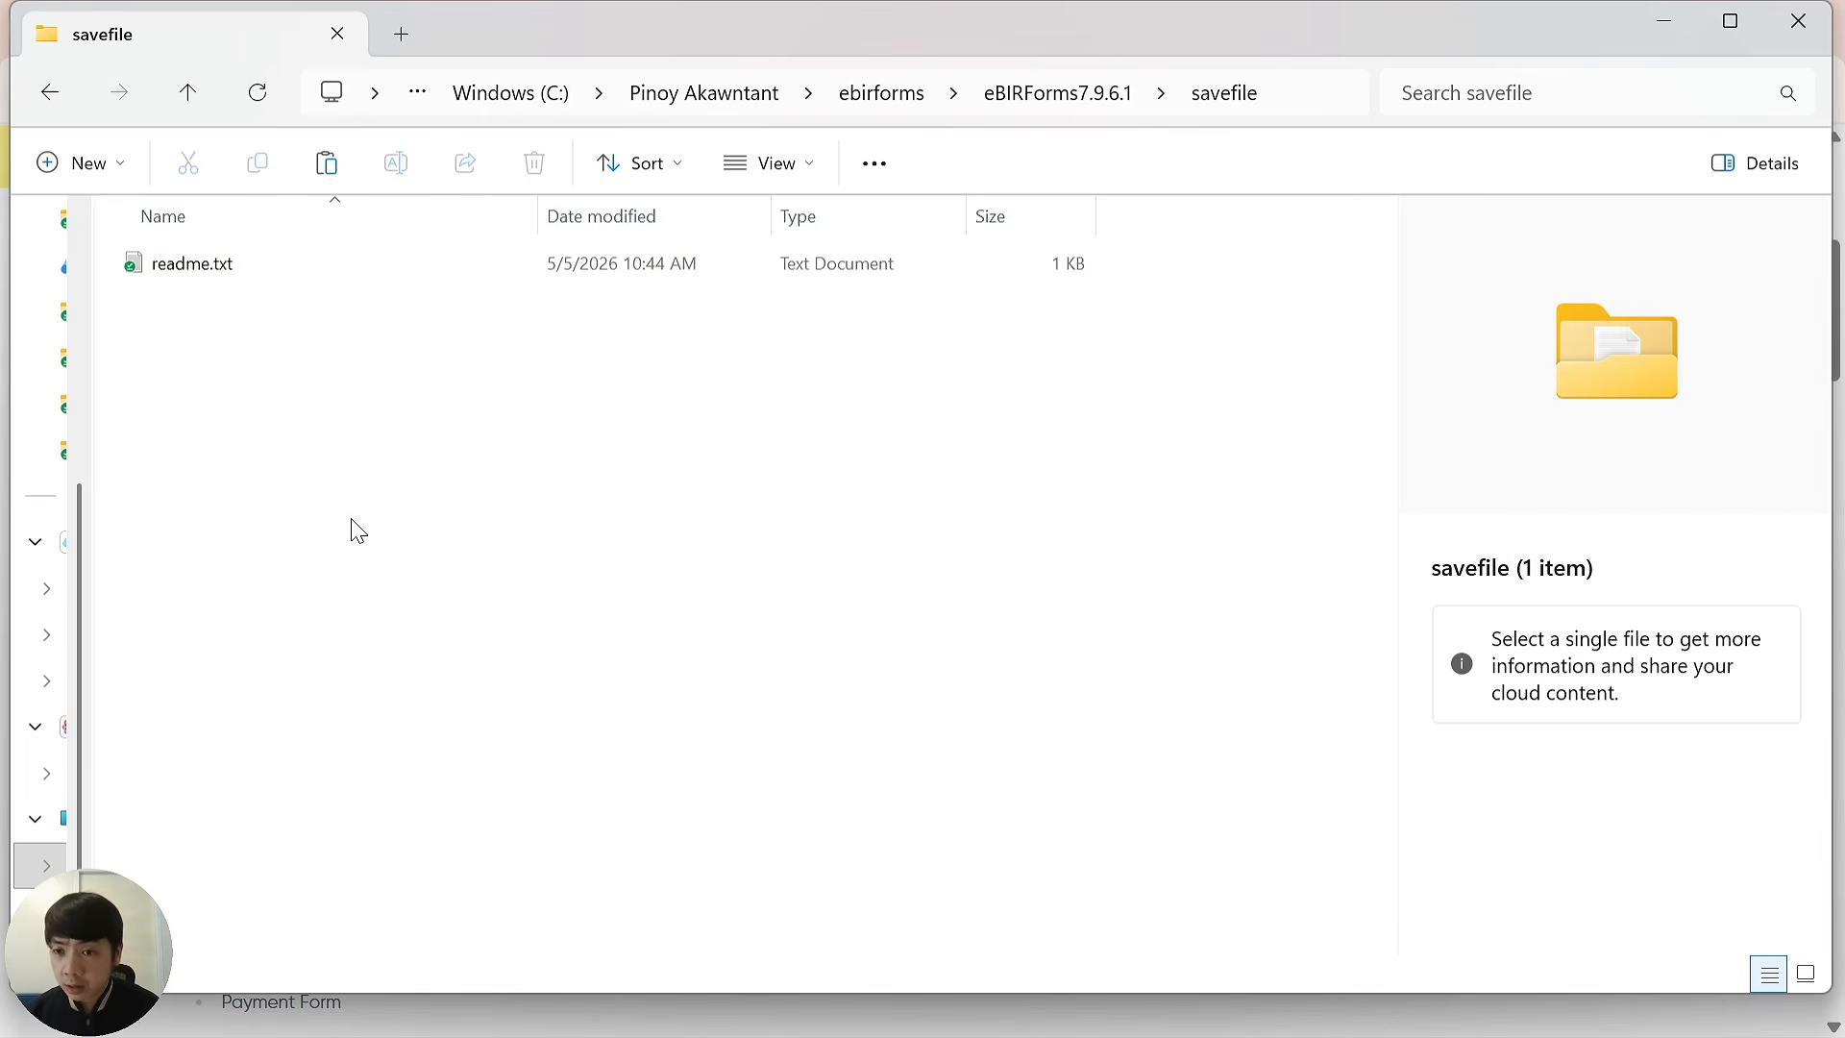
{"action": "key", "text": "ctrl+v"}
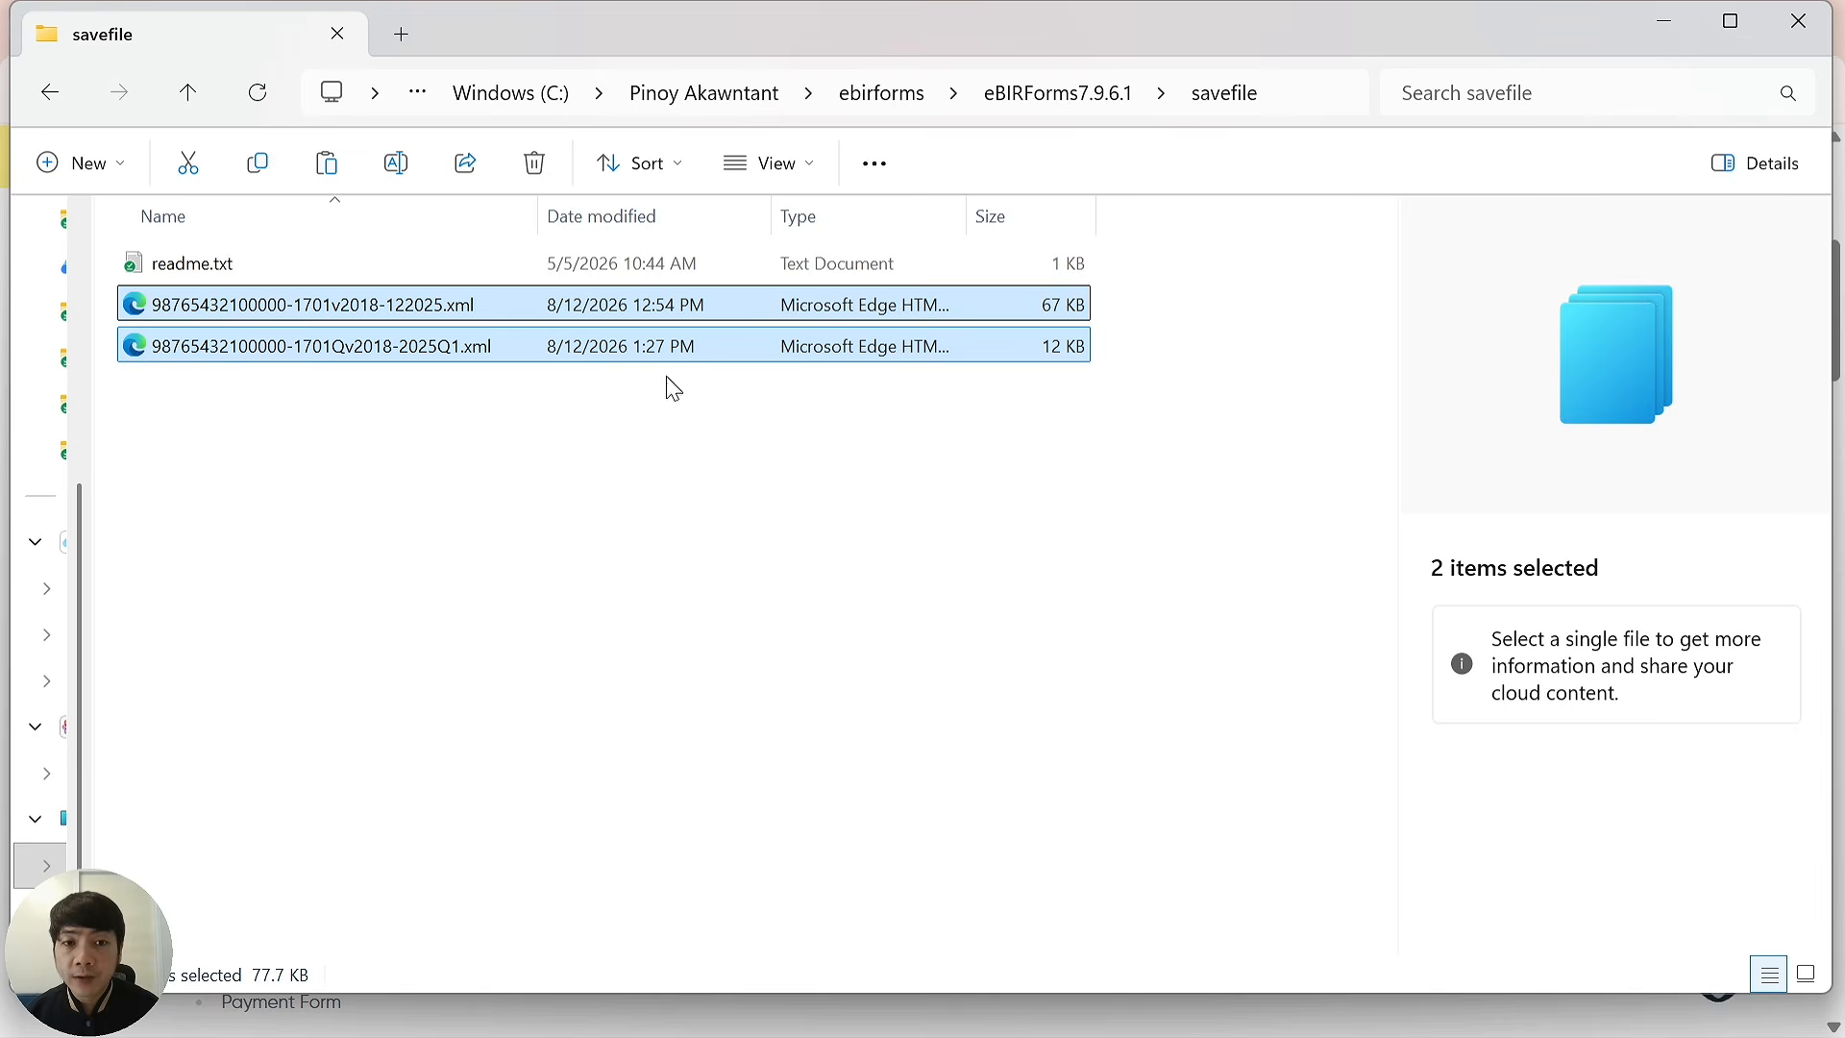
{"action": "left_click", "coordinate": [1062, 94]}
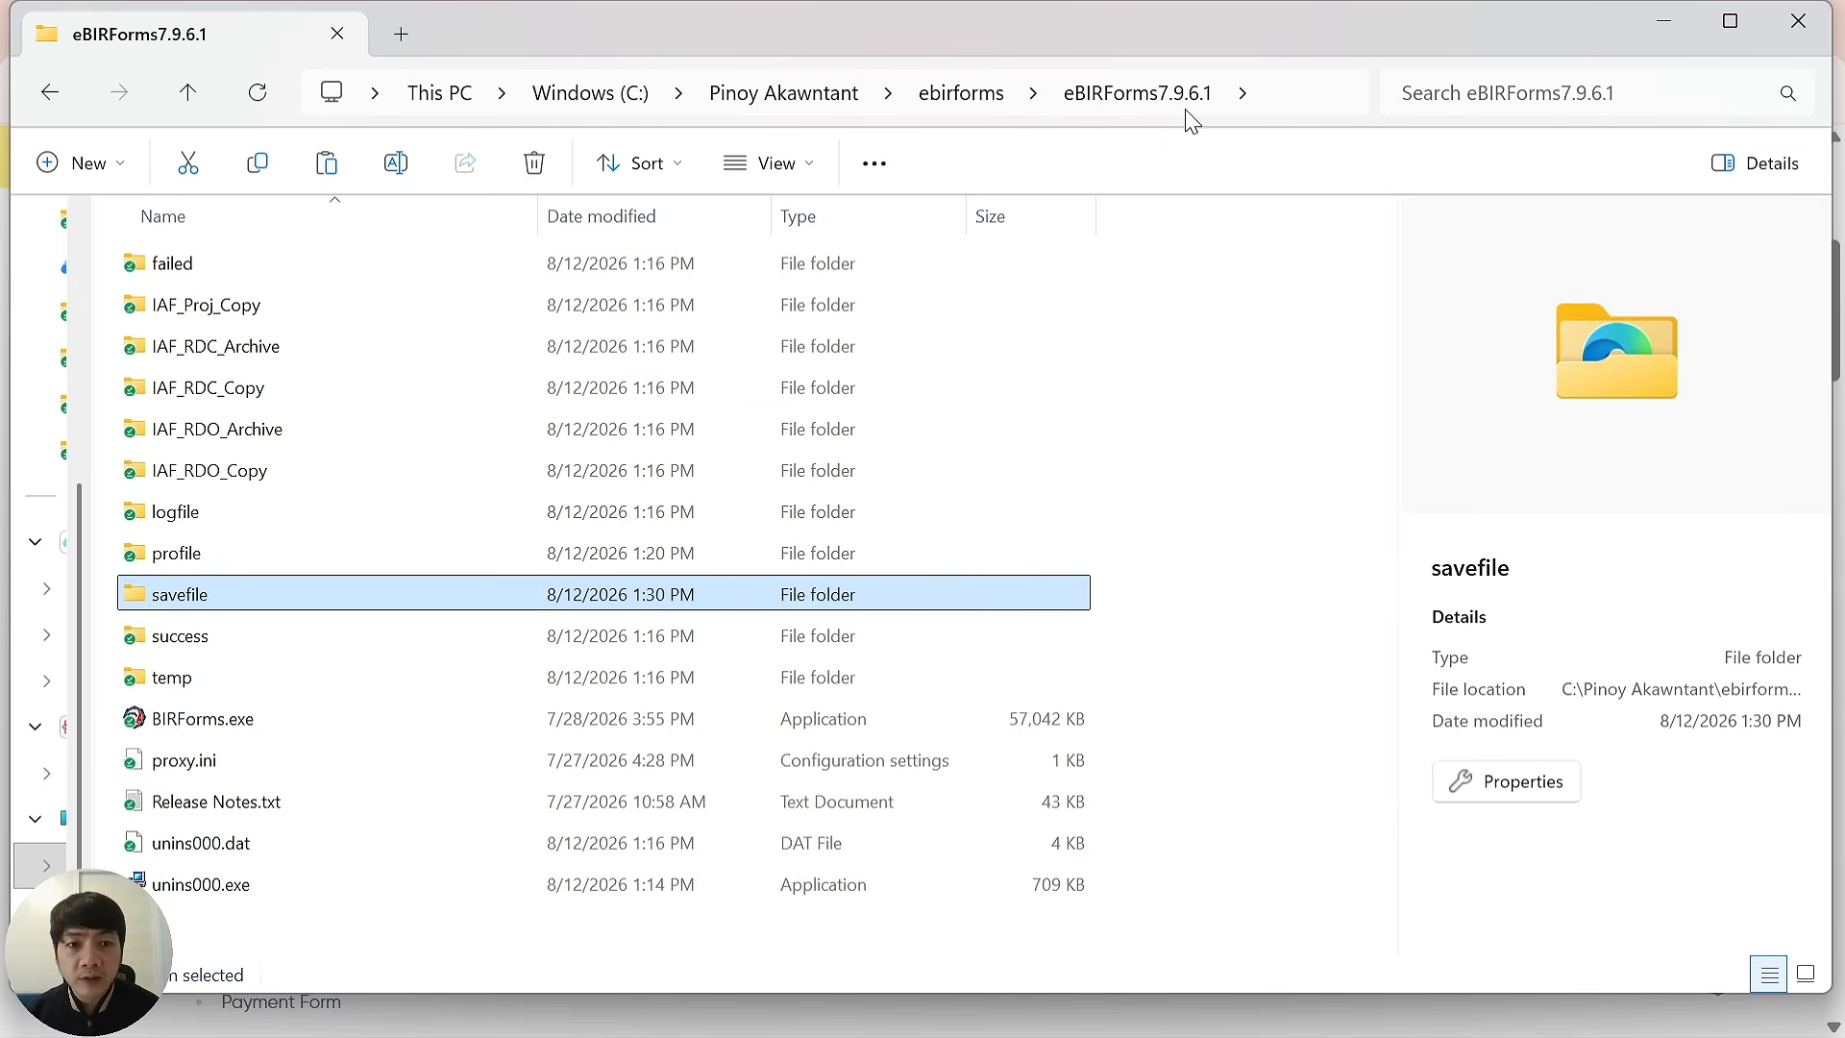
{"action": "left_click", "coordinate": [257, 731]}
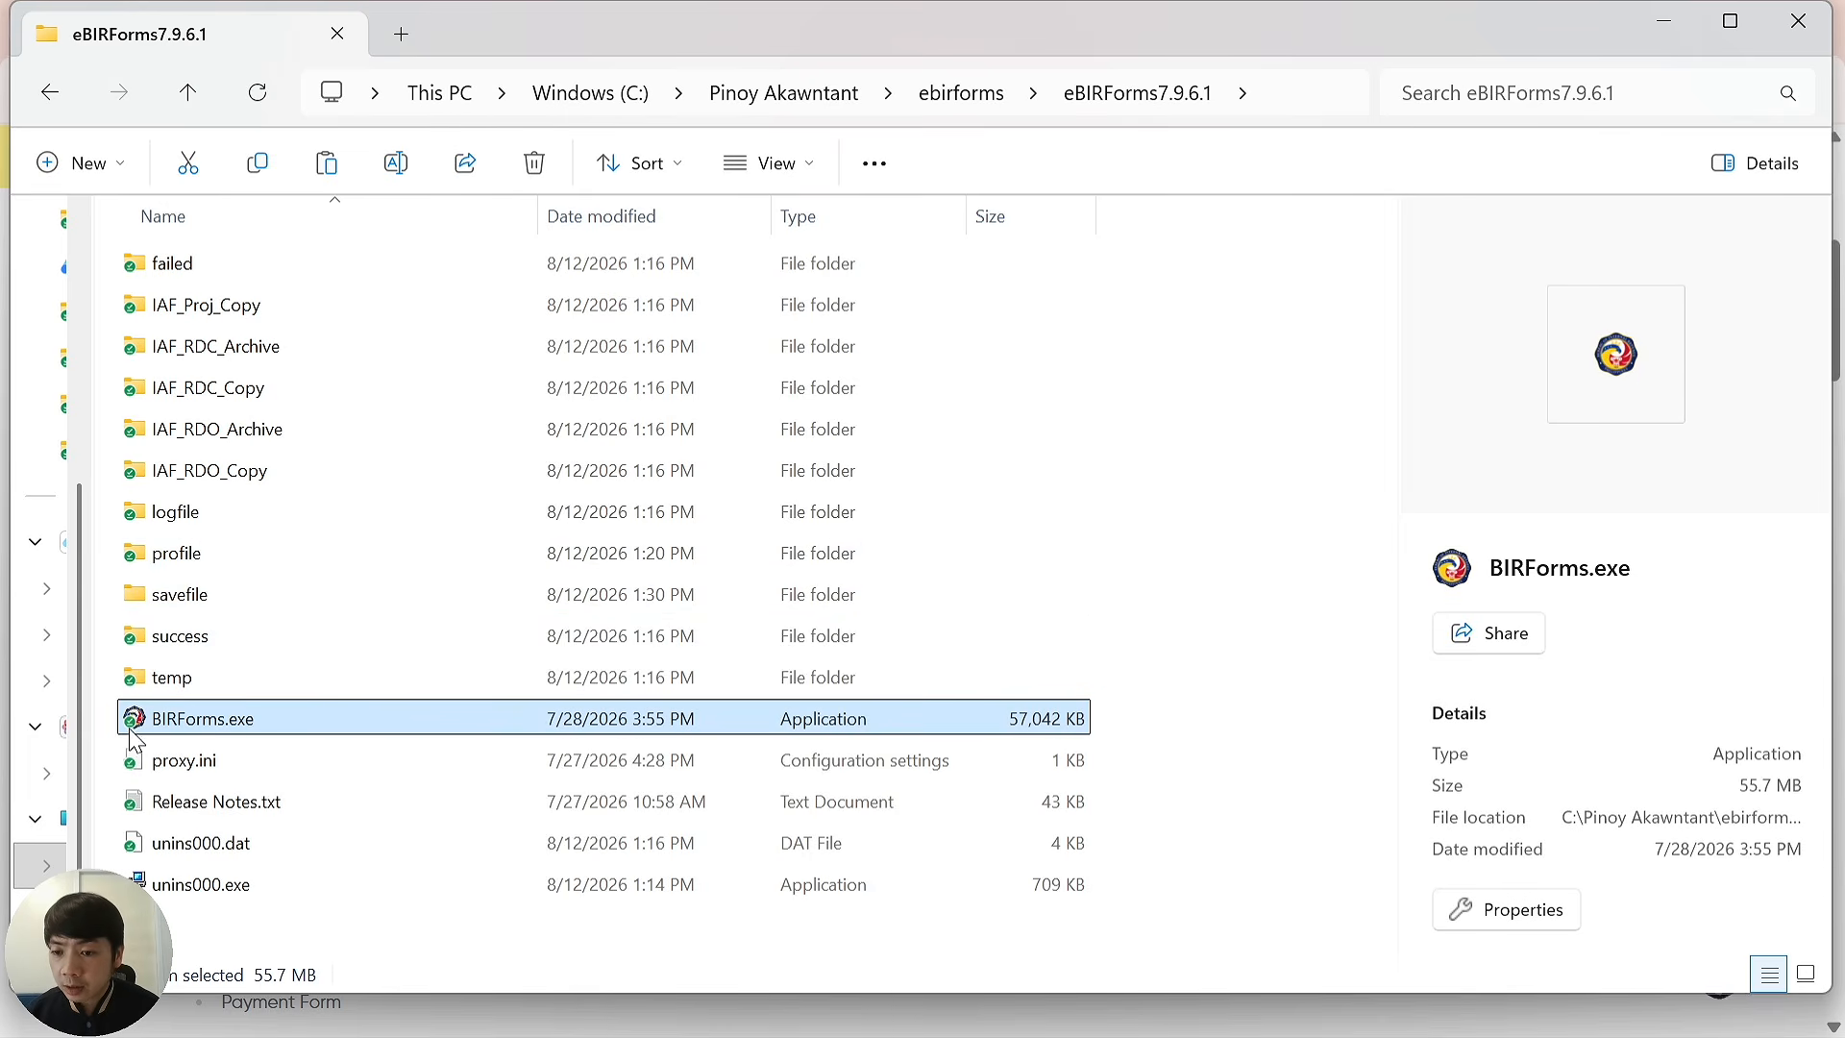
Launch eBIRForms v7.9.6.1 and load the saved profile (RDO 001, ONLINE RETAIL) from the taxpayer's TIN.
{"action": "double_click", "coordinate": [248, 731]}
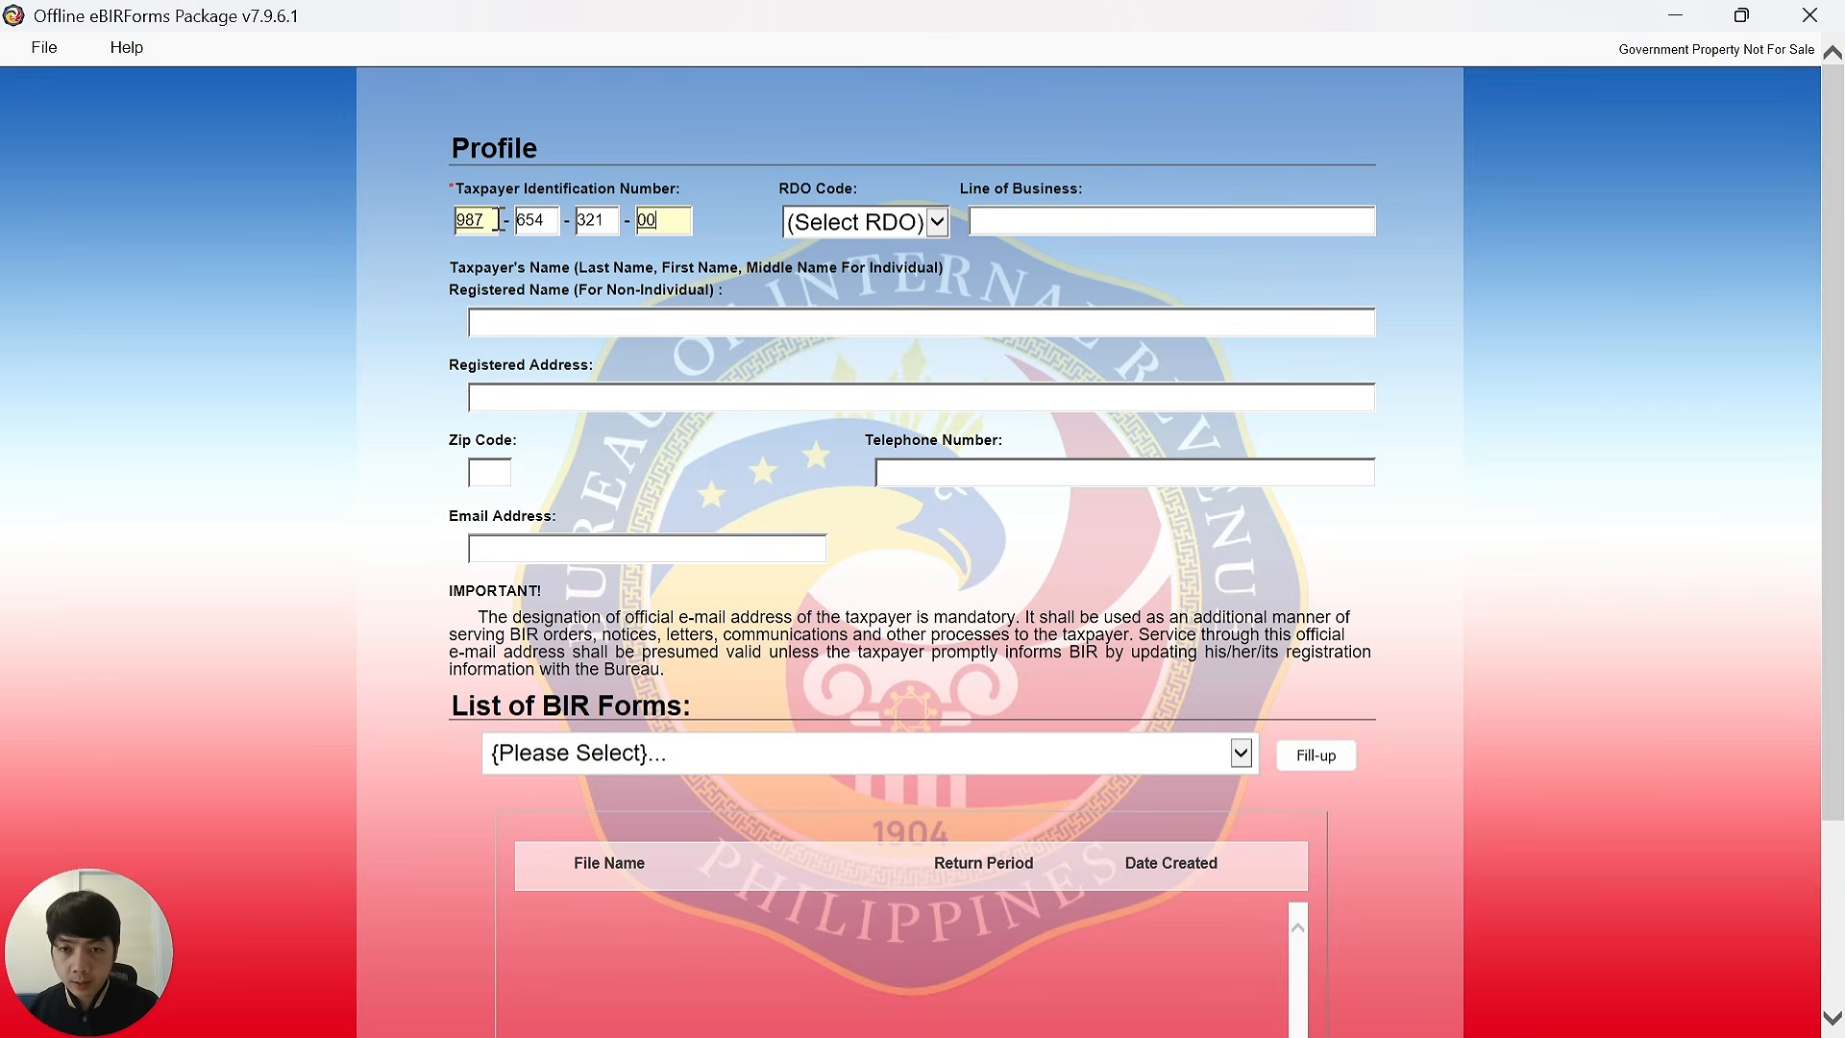
{"action": "key", "text": "Tab"}
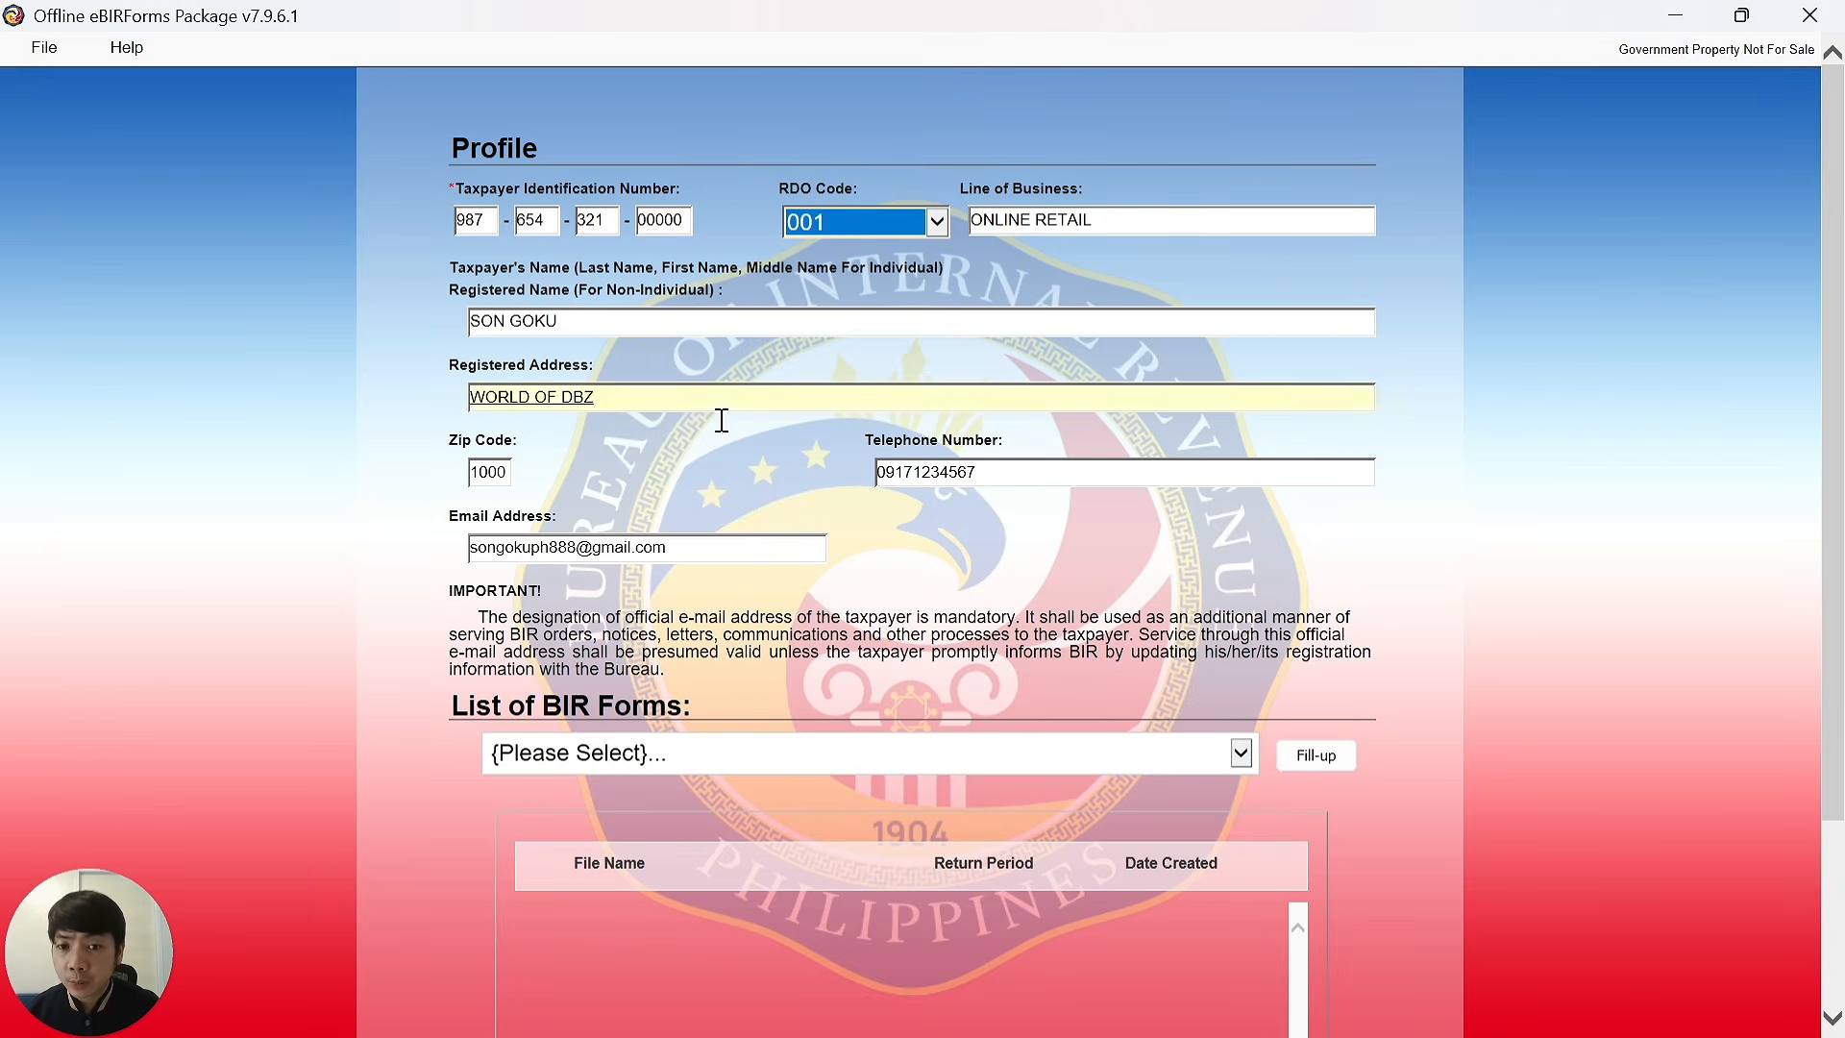
{"action": "scroll", "coordinate": [1177, 504], "scroll_direction": "down", "scroll_amount": 2}
Choose BIR Form 1701Qv2018 and select its transferred 2025-Q1 saved return.
{"action": "left_click", "coordinate": [894, 605]}
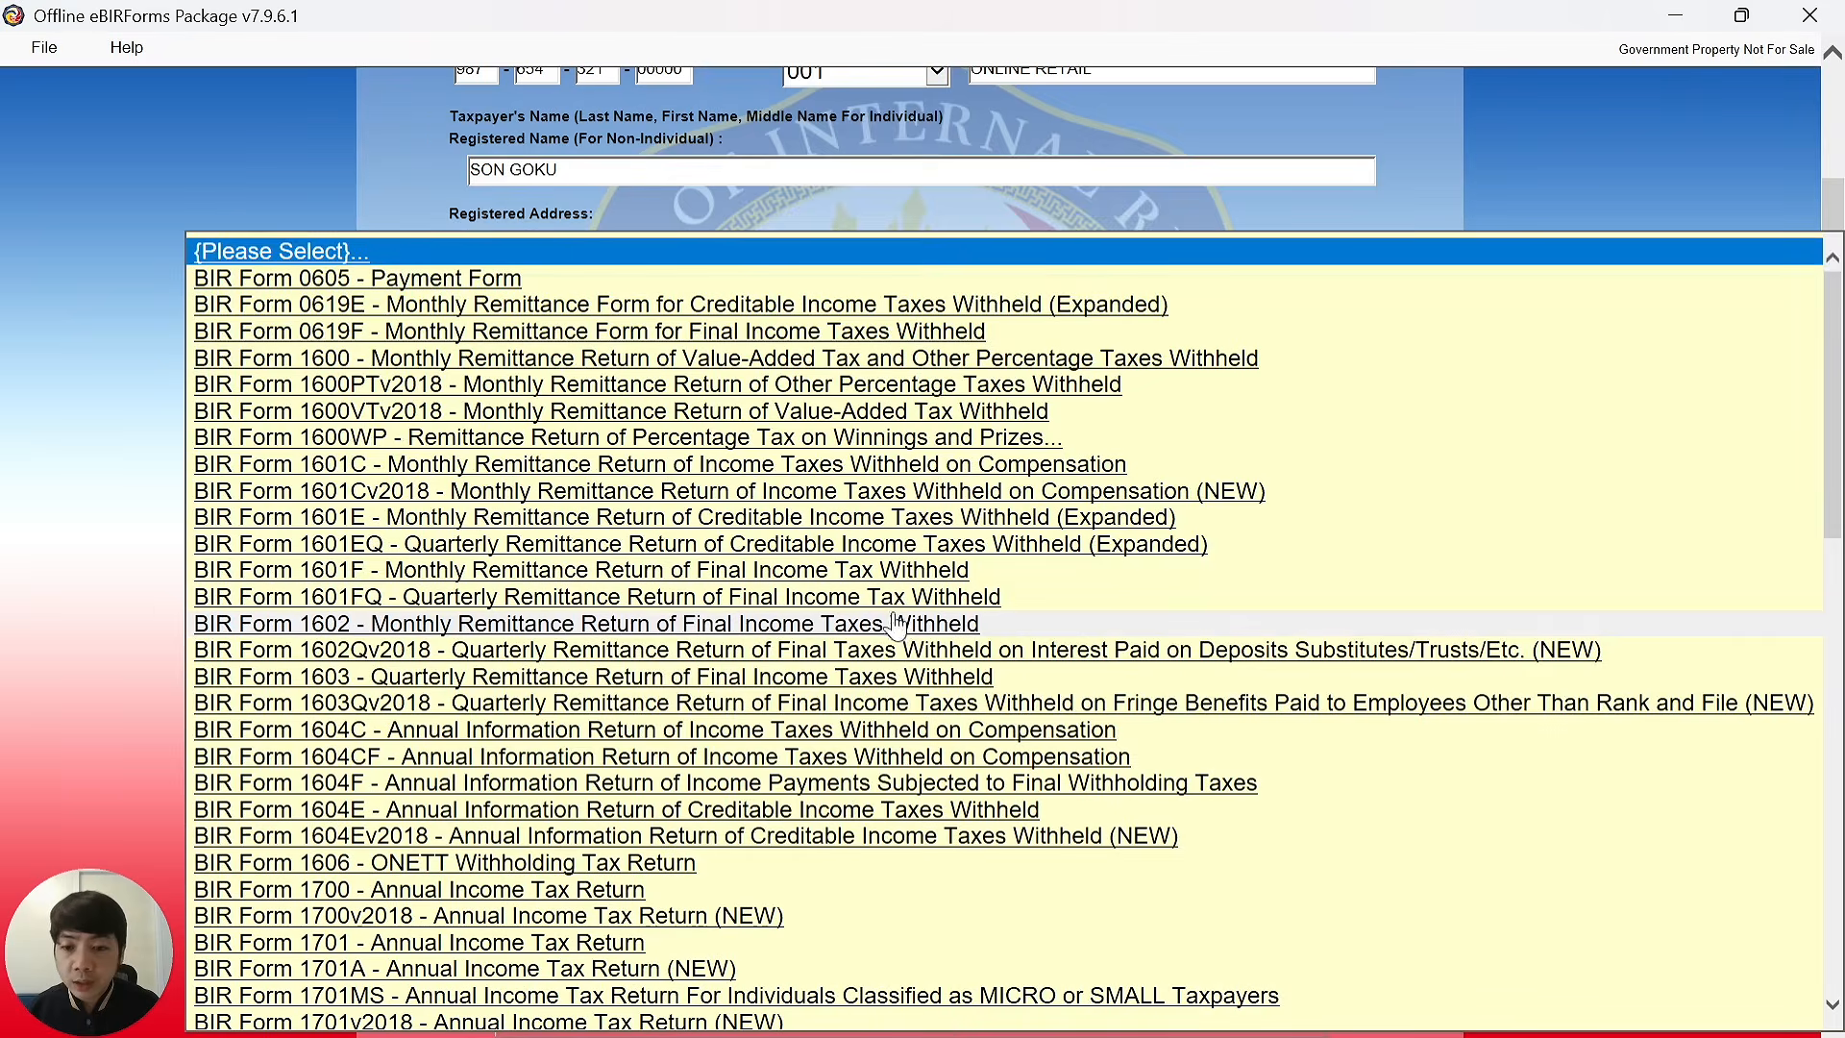
{"action": "scroll", "coordinate": [668, 646], "scroll_direction": "down", "scroll_amount": 3}
{"action": "scroll", "coordinate": [668, 645], "scroll_direction": "down", "scroll_amount": 2}
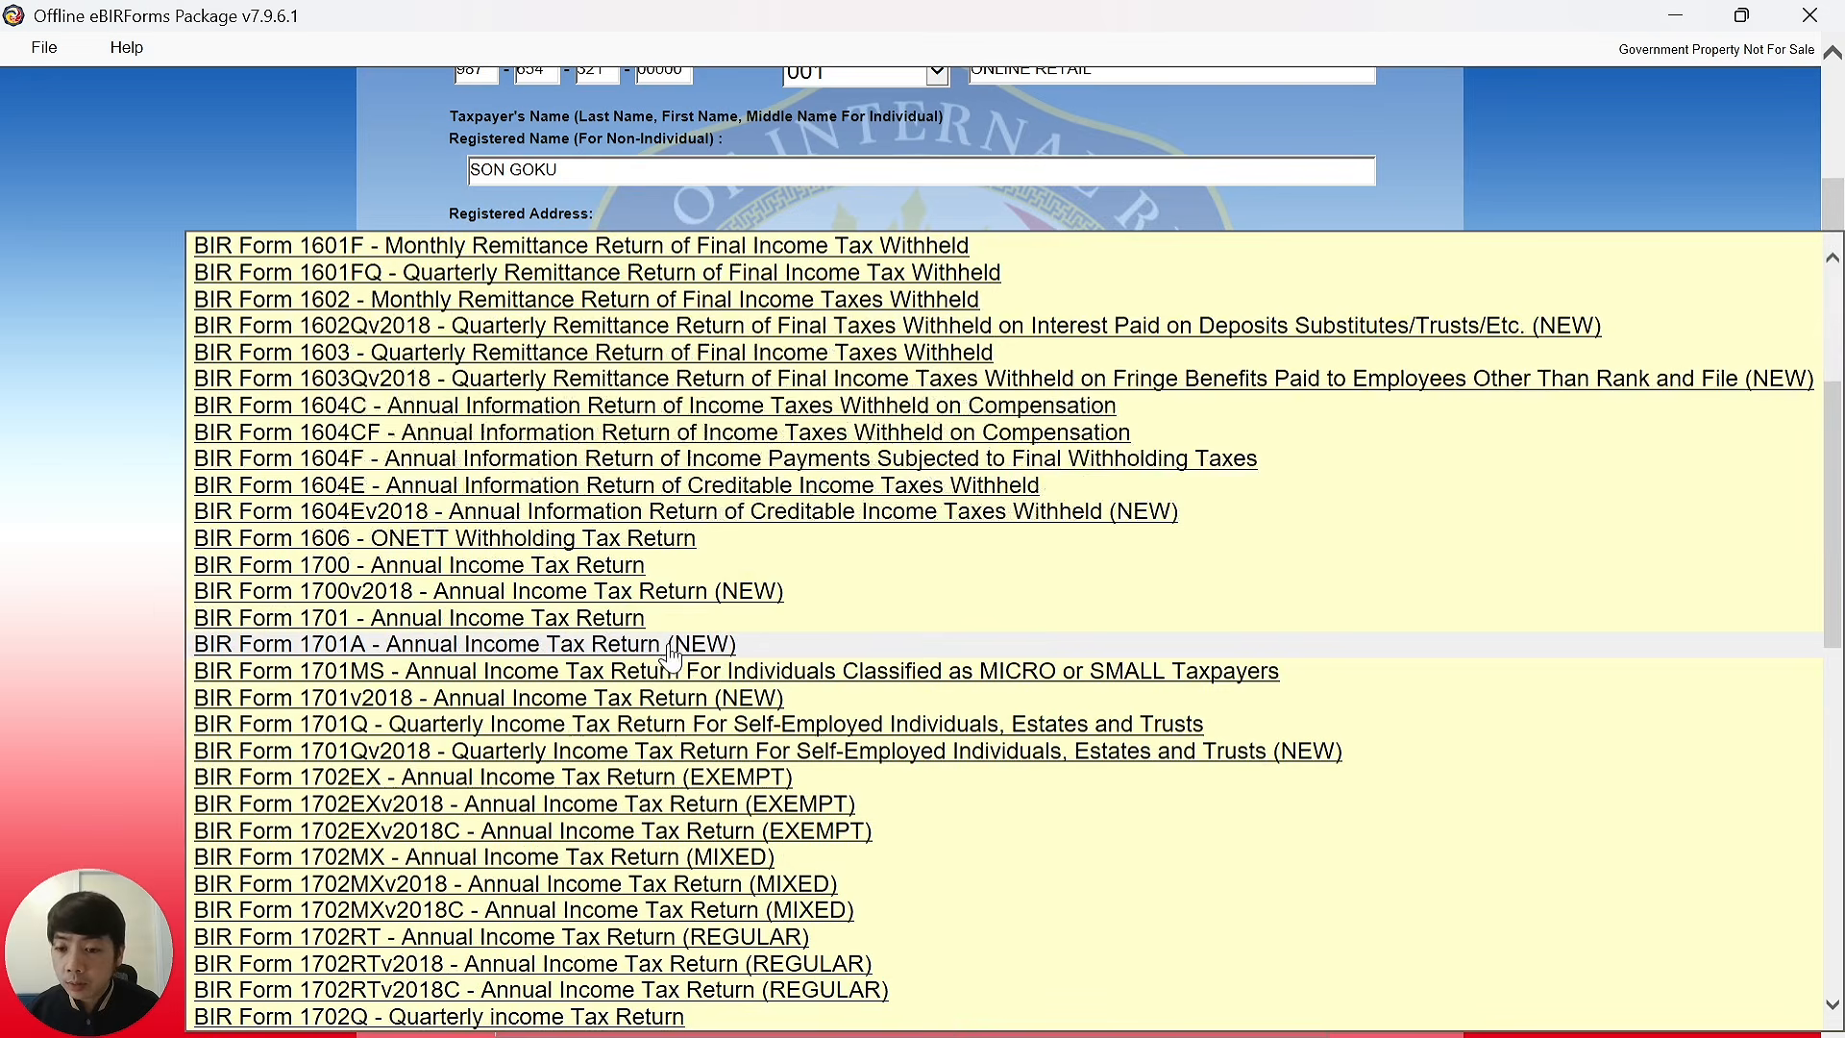
{"action": "left_click", "coordinate": [459, 759]}
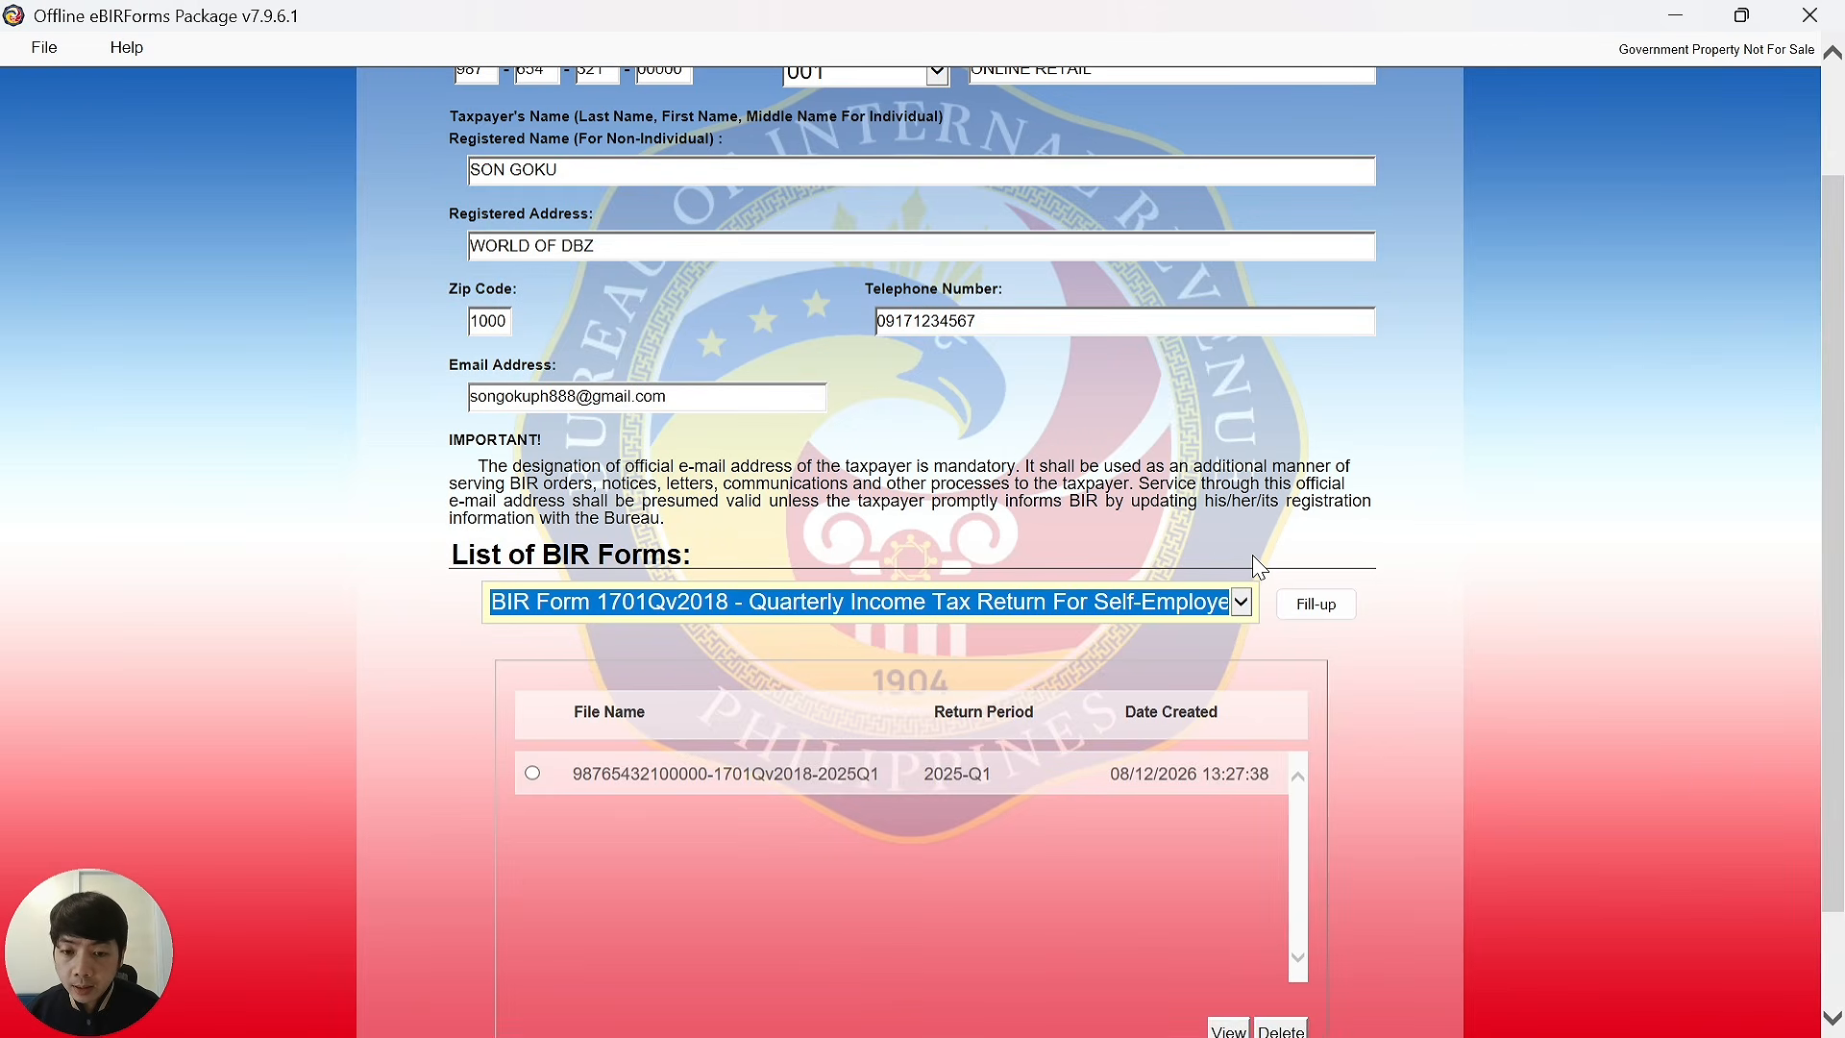
{"action": "scroll", "coordinate": [1054, 541], "scroll_direction": "down", "scroll_amount": 2}
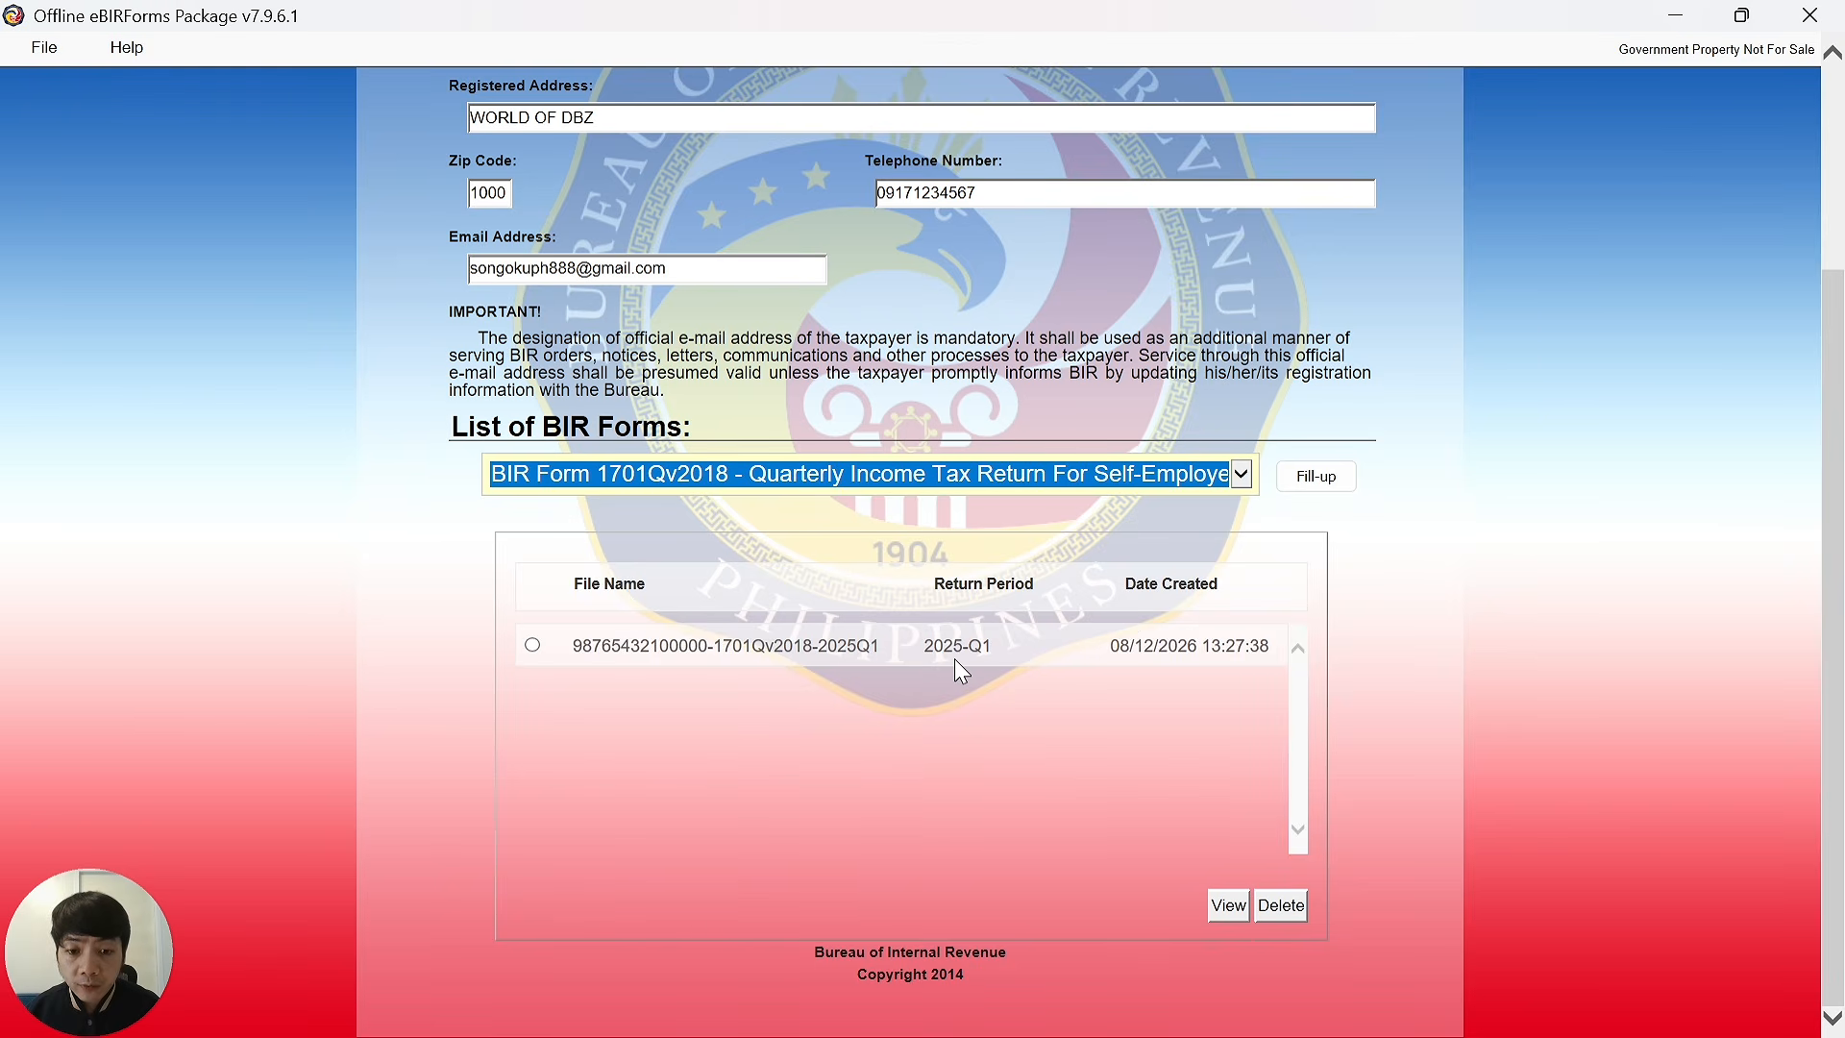
{"action": "left_click", "coordinate": [533, 647]}
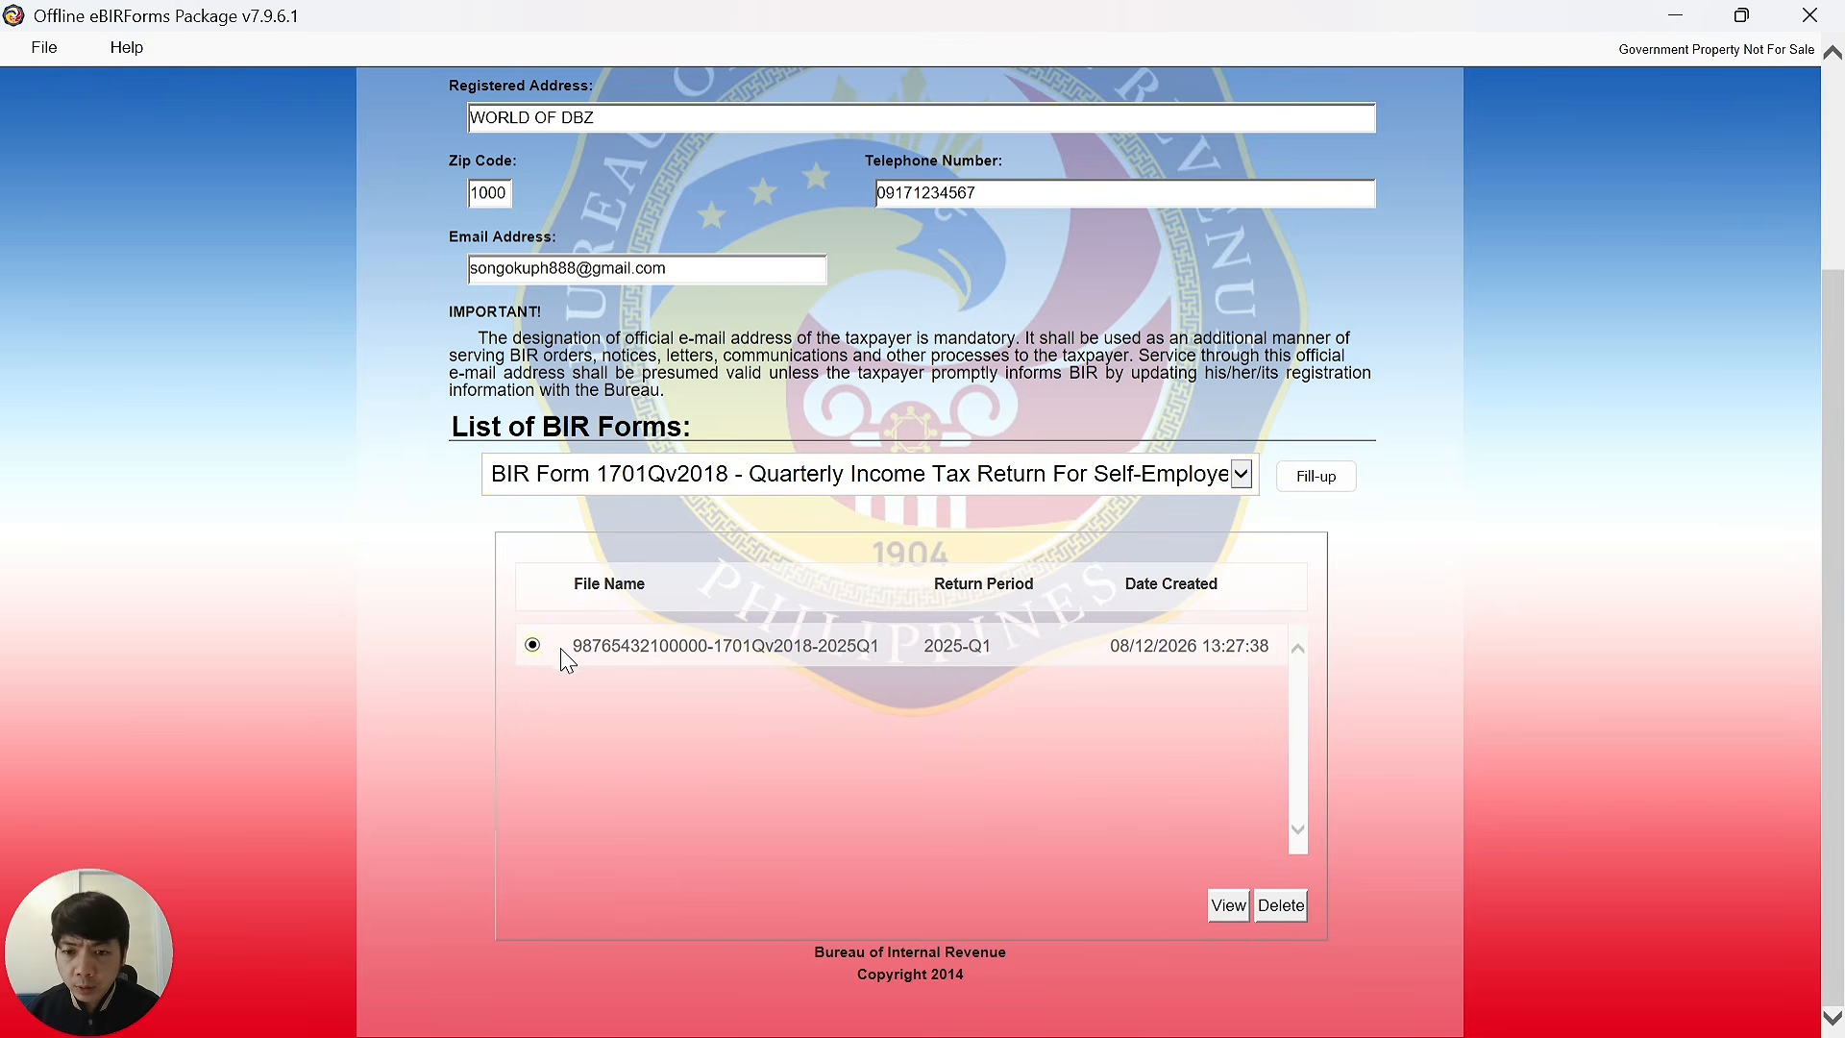
Open the 2025-Q1 1701Q return and review its Part I background (Professional, ATC II017).
{"action": "left_click", "coordinate": [1230, 904]}
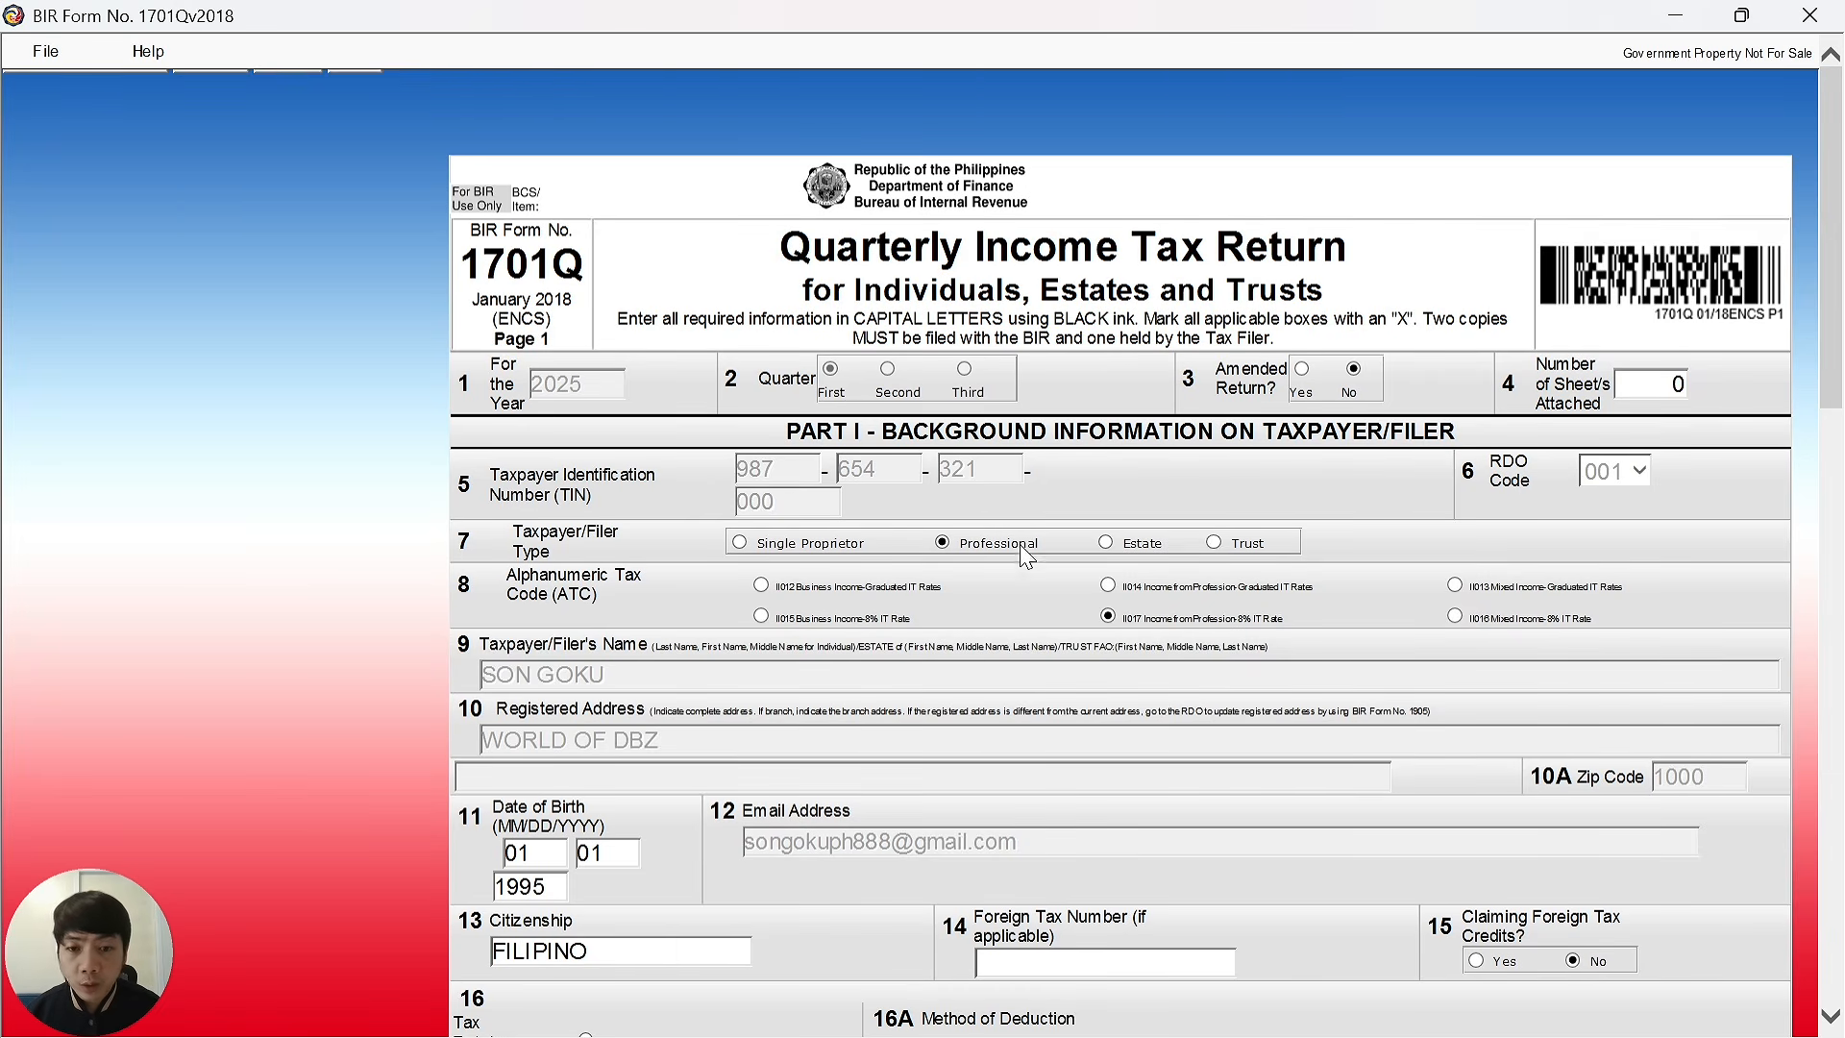
{"action": "scroll", "coordinate": [1100, 550], "scroll_direction": "down", "scroll_amount": 5}
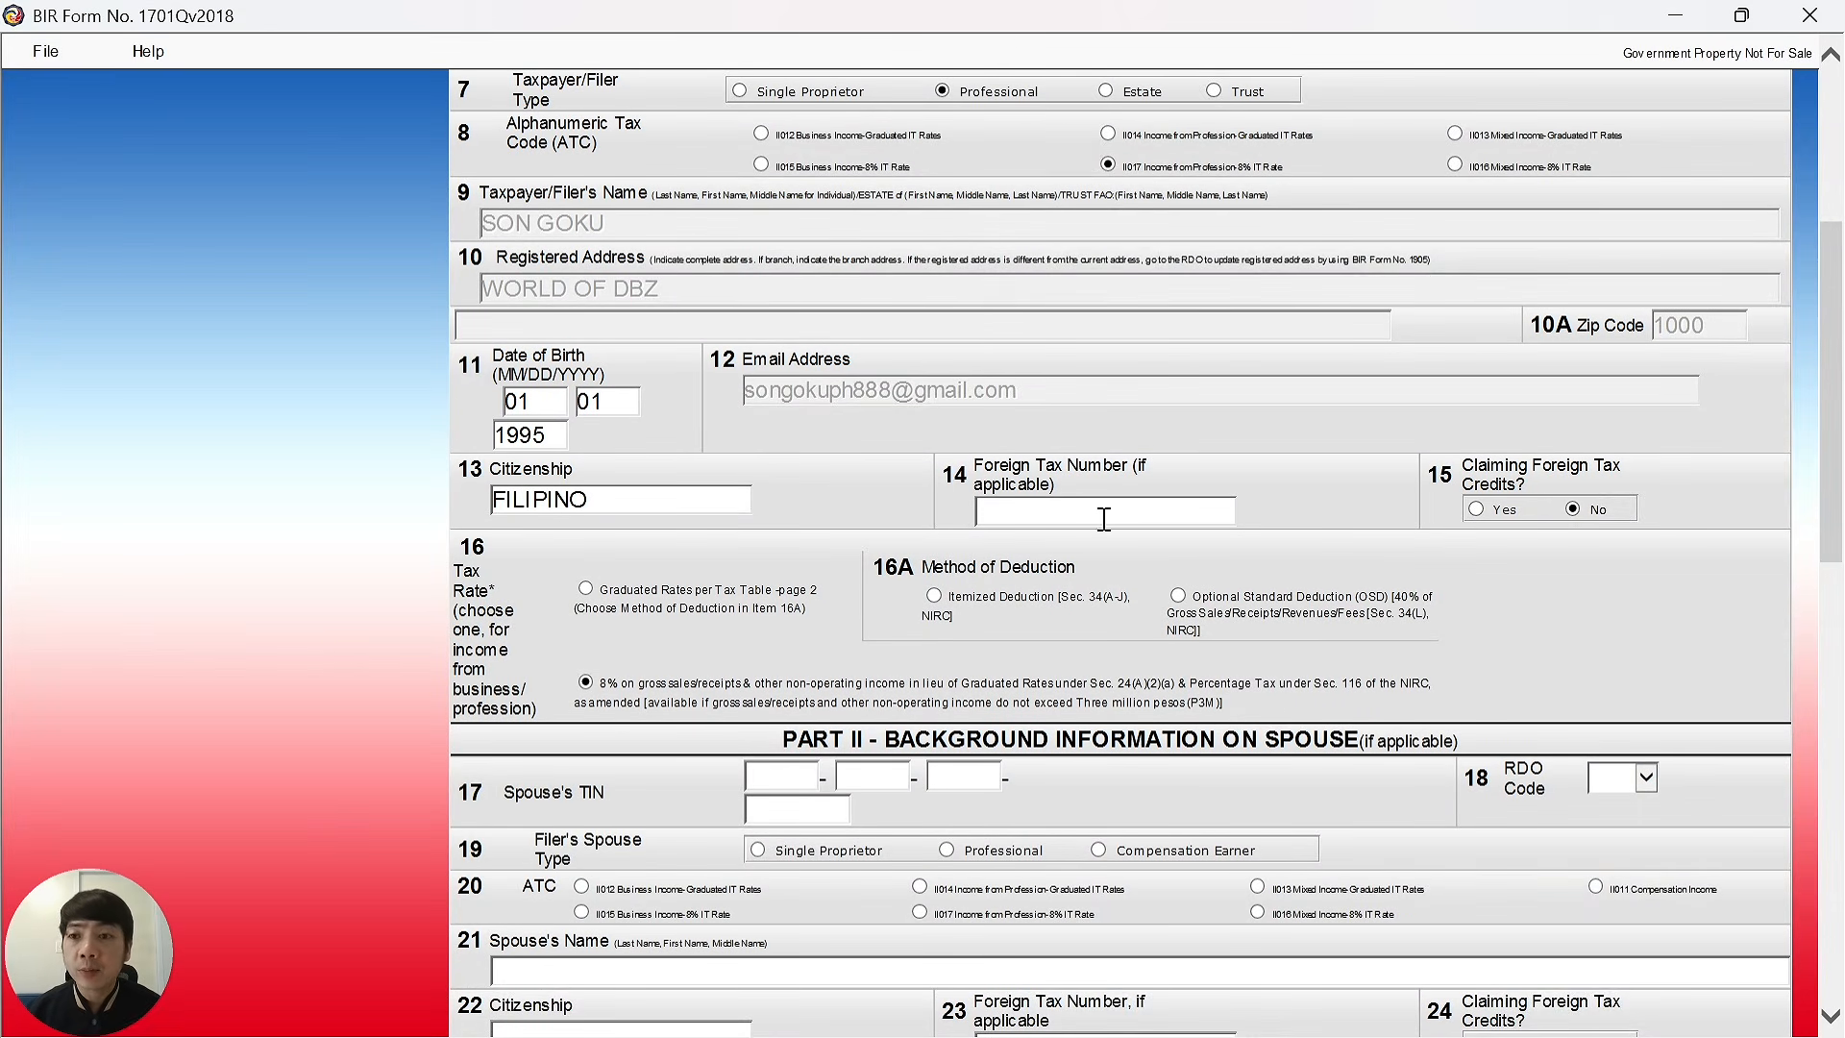
{"action": "scroll", "coordinate": [999, 536], "scroll_direction": "up", "scroll_amount": 5}
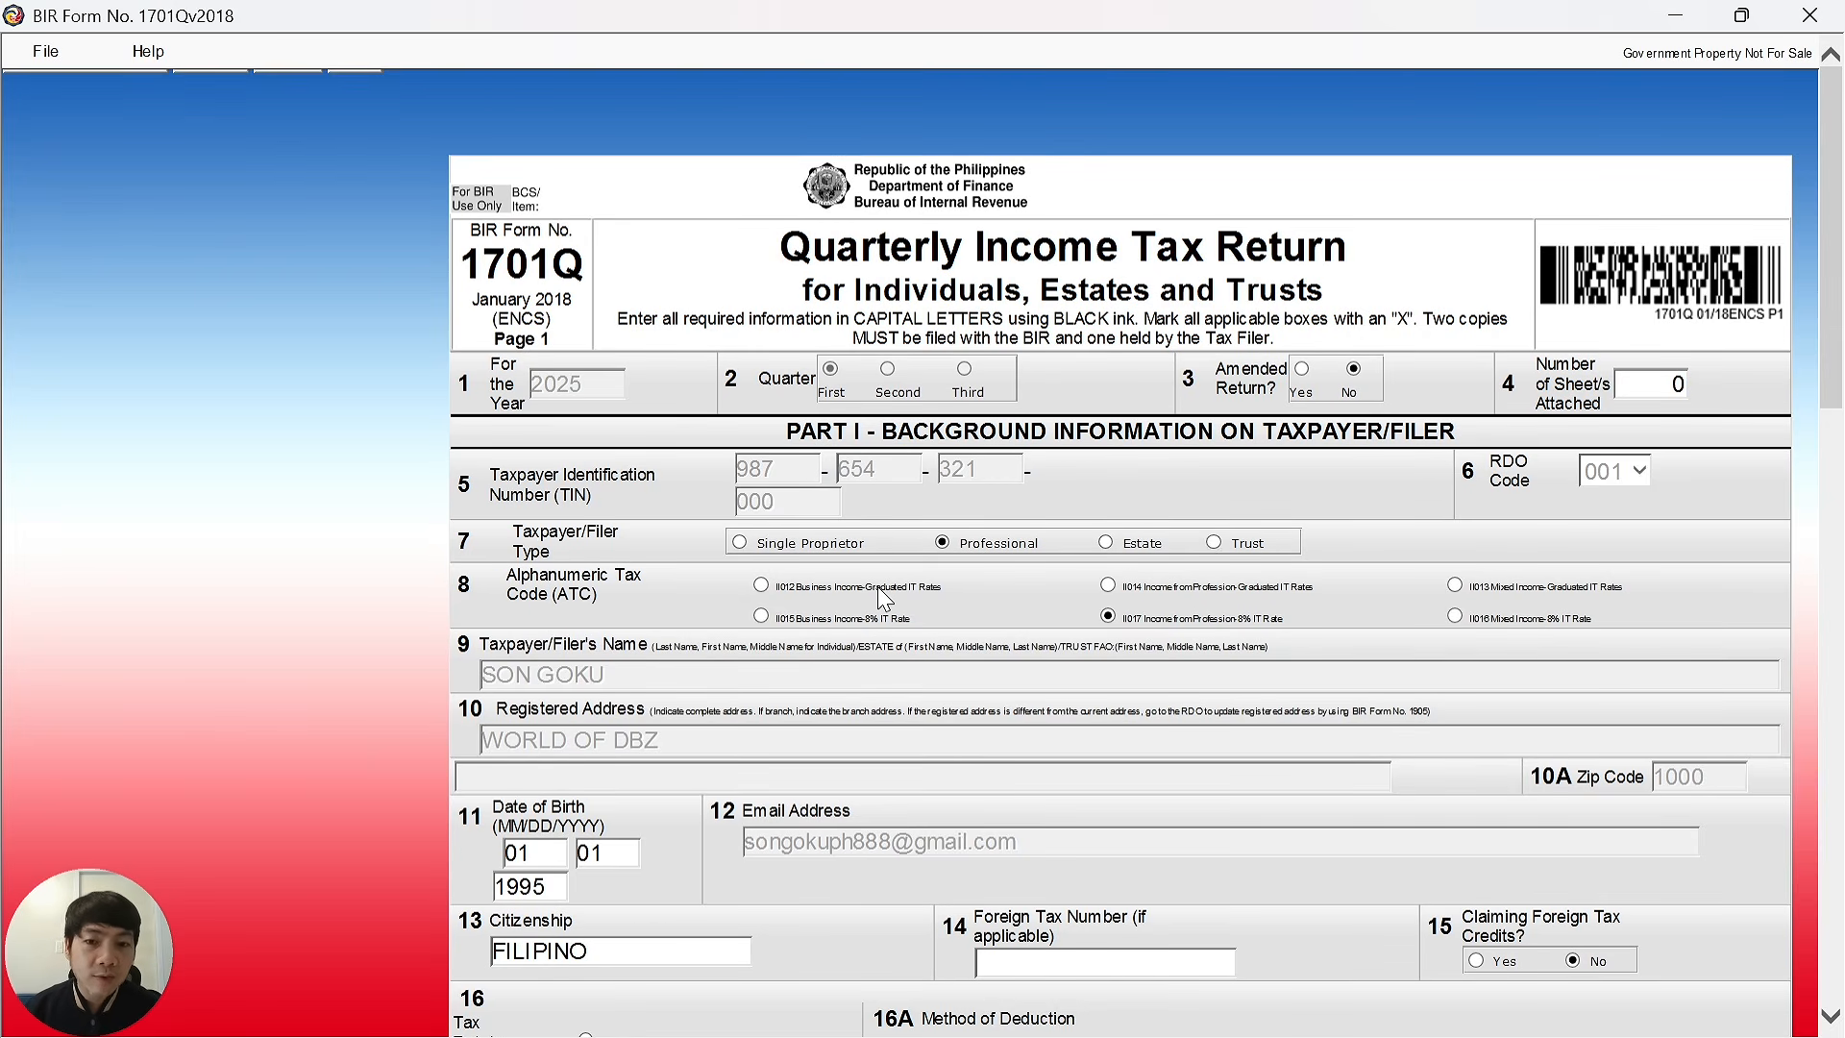
Scroll through the 1701Q return to confirm the 12,000.00 tax due and aggregate amount payable.
{"action": "scroll", "coordinate": [883, 598], "scroll_direction": "down", "scroll_amount": 5}
{"action": "scroll", "coordinate": [1024, 656], "scroll_direction": "down", "scroll_amount": 5}
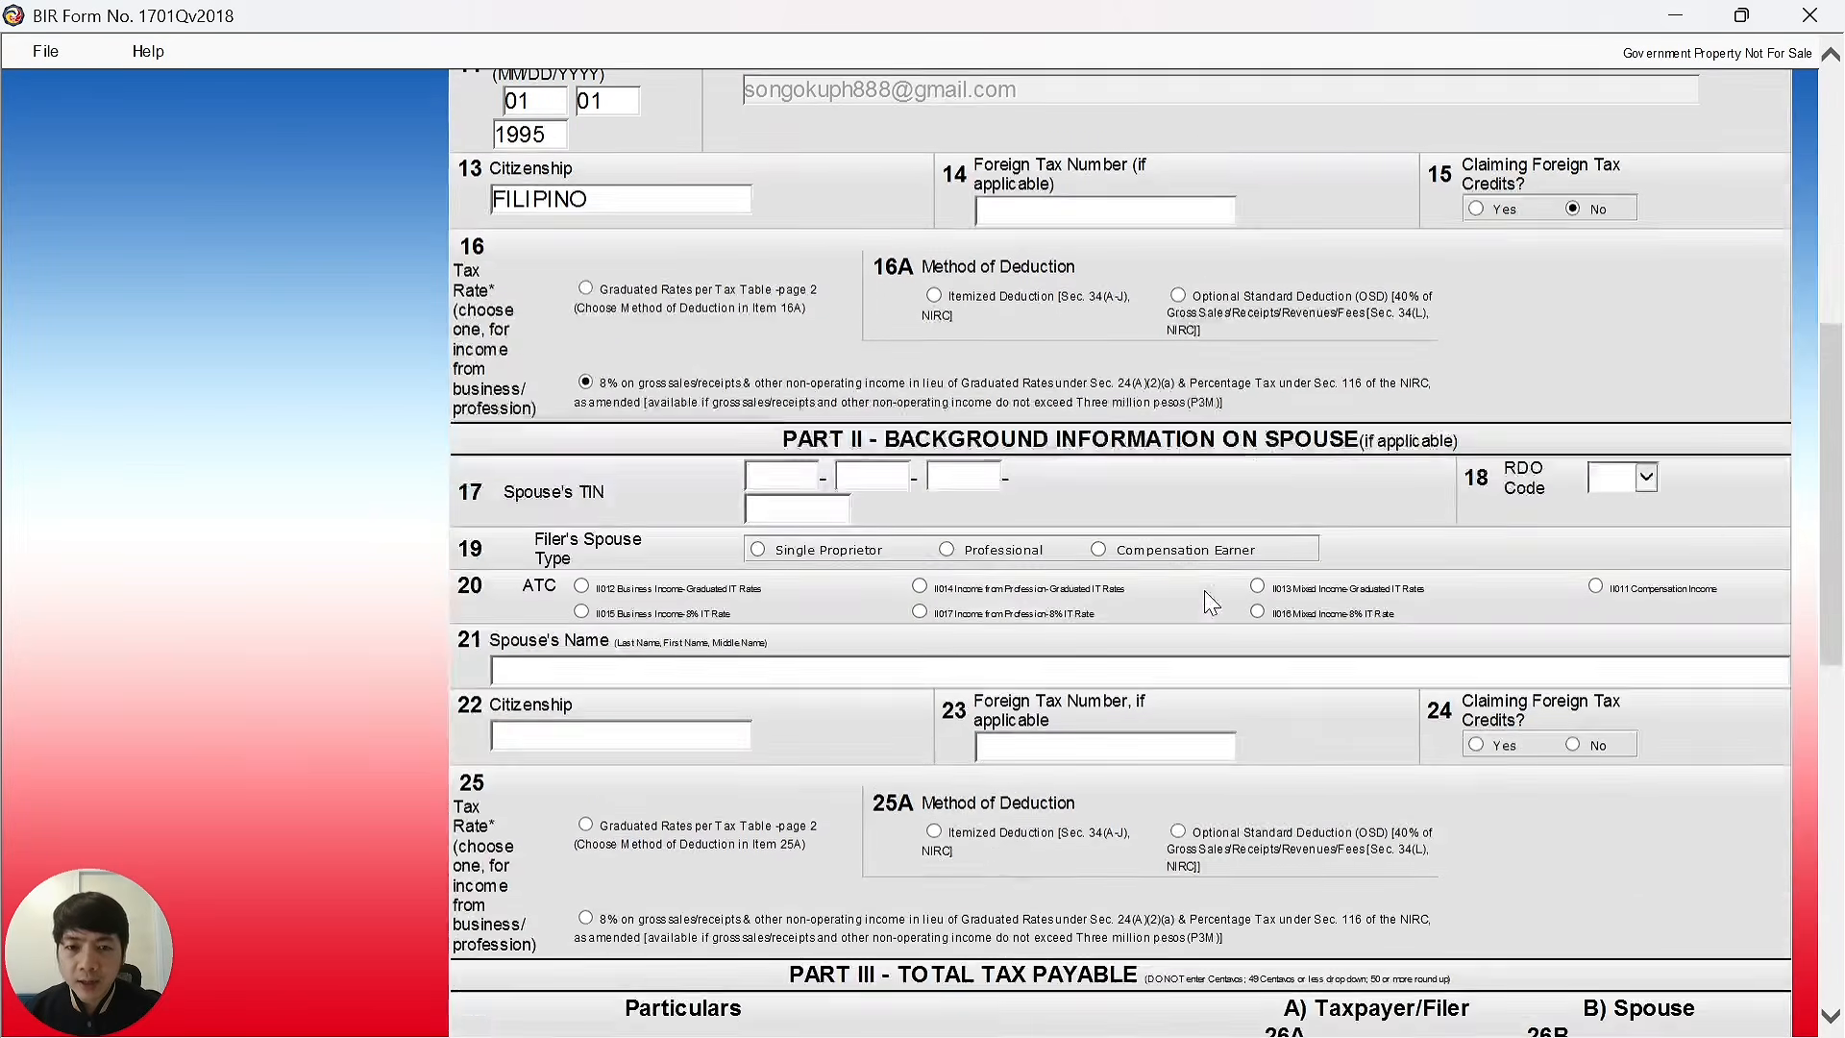
{"action": "scroll", "coordinate": [1025, 656], "scroll_direction": "down", "scroll_amount": 7}
{"action": "scroll", "coordinate": [1054, 630], "scroll_direction": "up", "scroll_amount": 10}
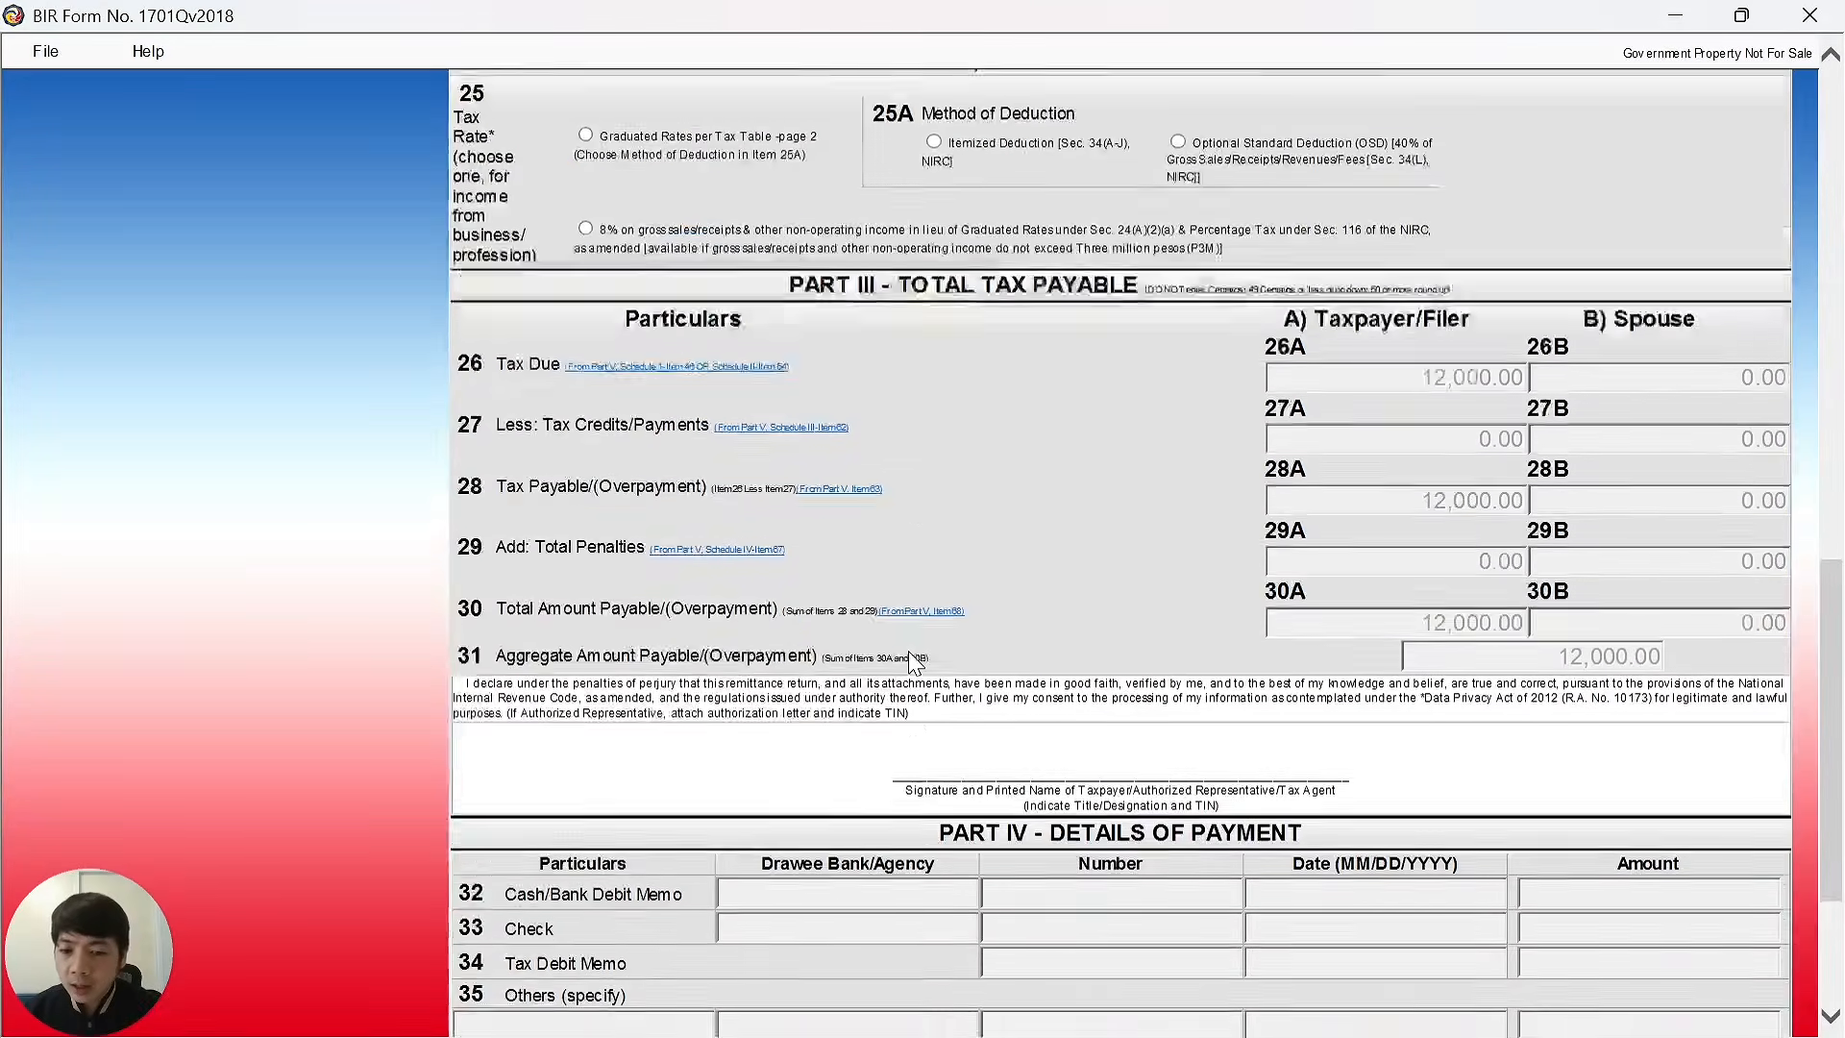
{"action": "scroll", "coordinate": [917, 643], "scroll_direction": "up", "scroll_amount": 5}
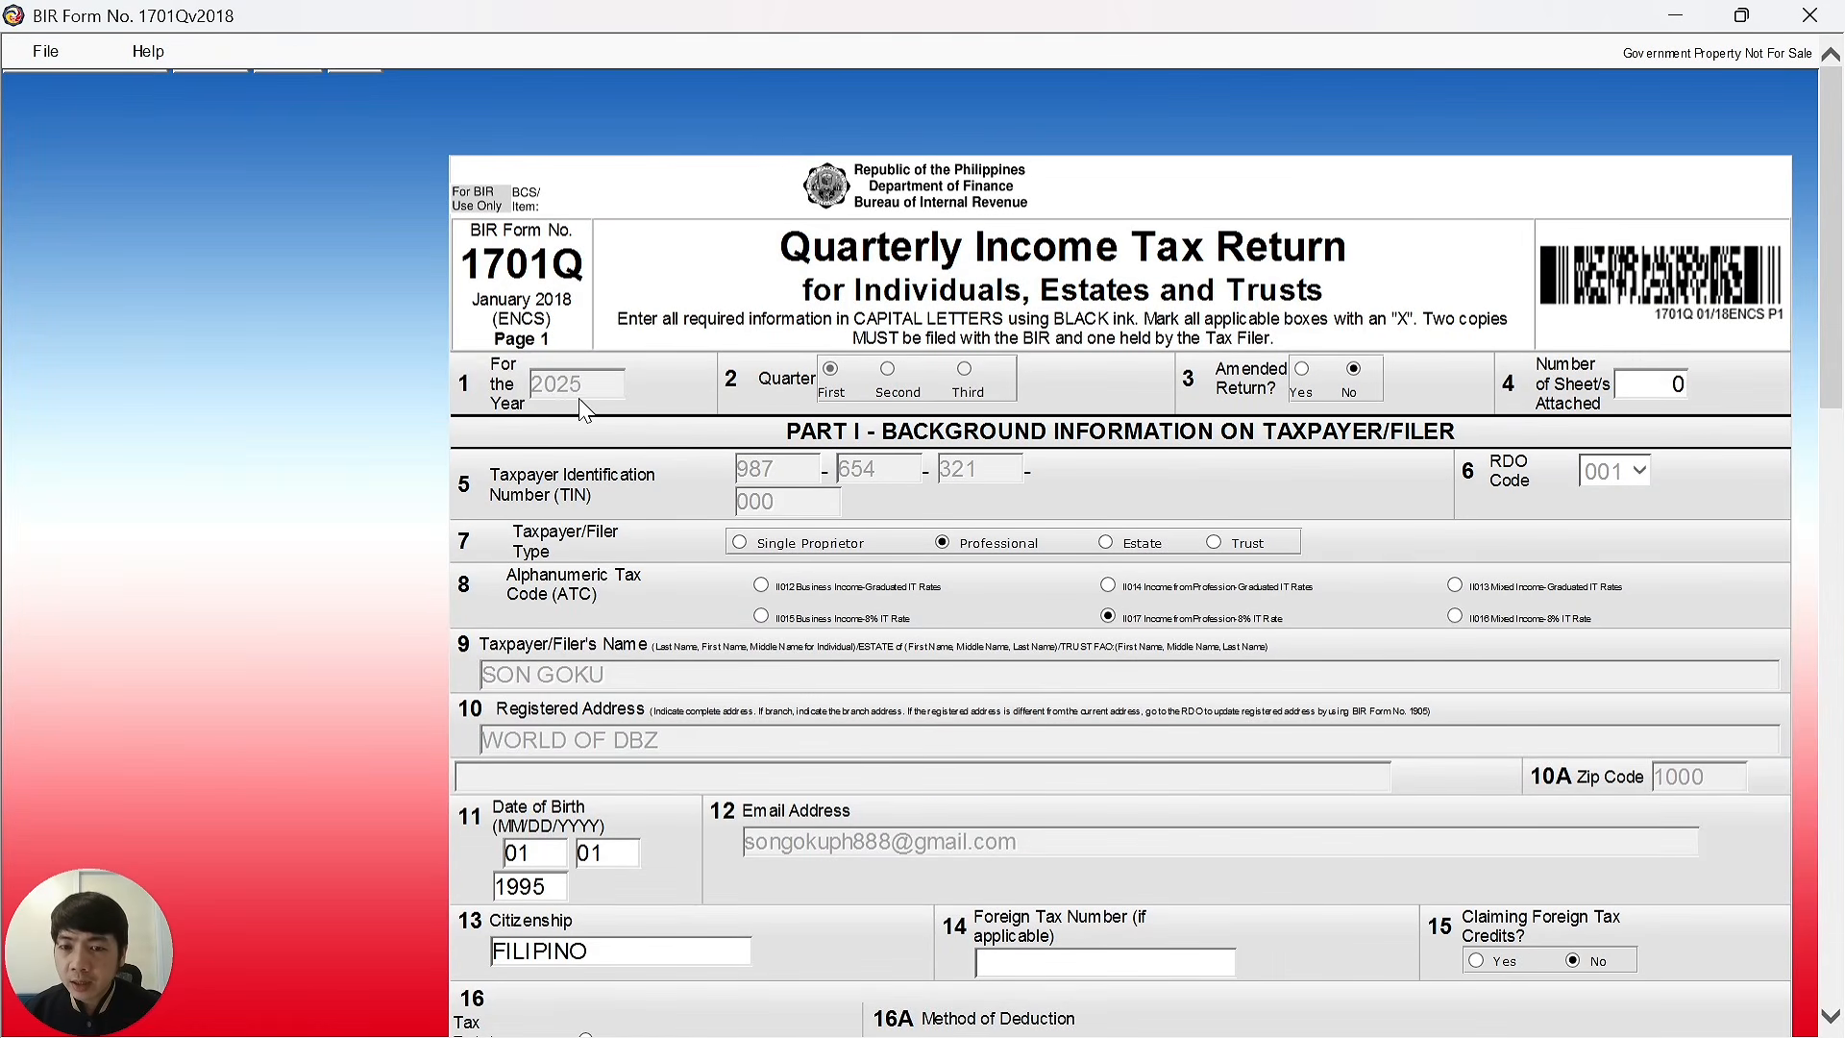